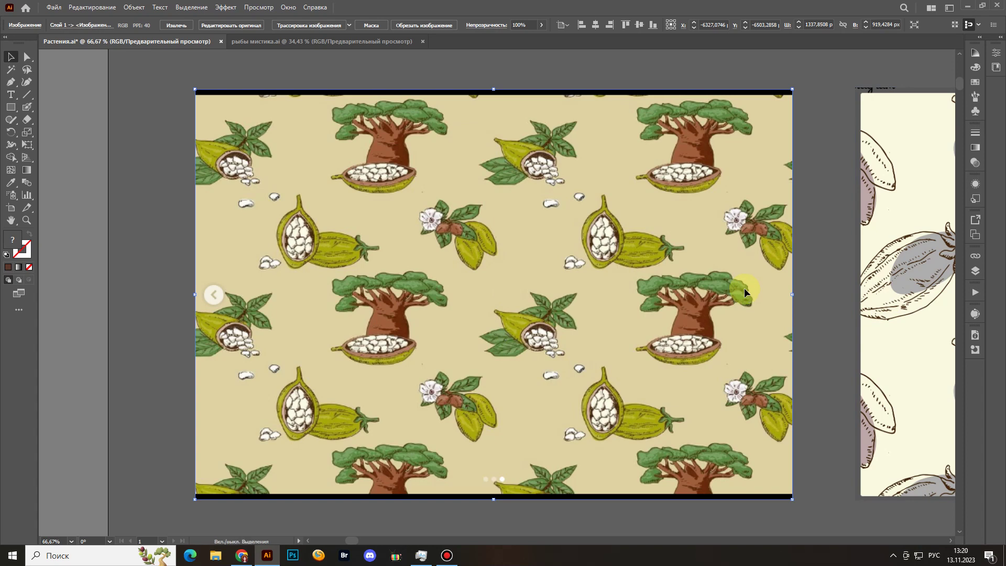
key(shift+b)
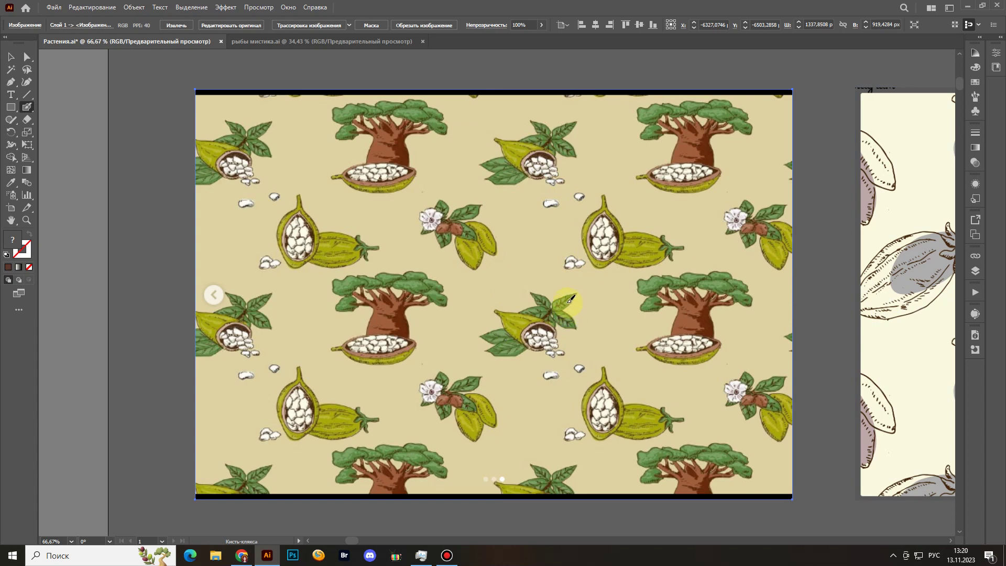
scroll(601, 287, right, 2)
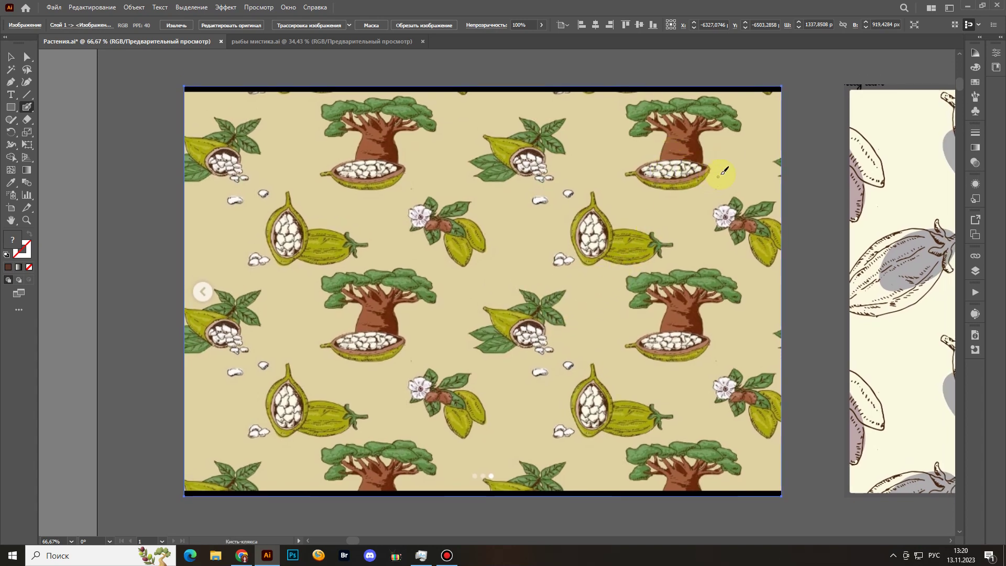
drag(718, 168, 621, 164)
key(ctrl+z)
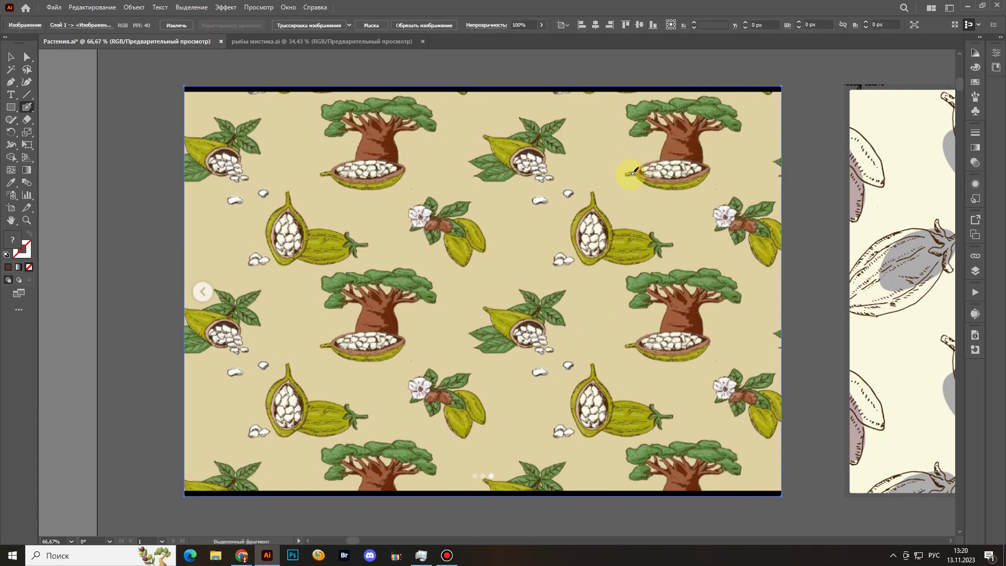
double_click(28, 107)
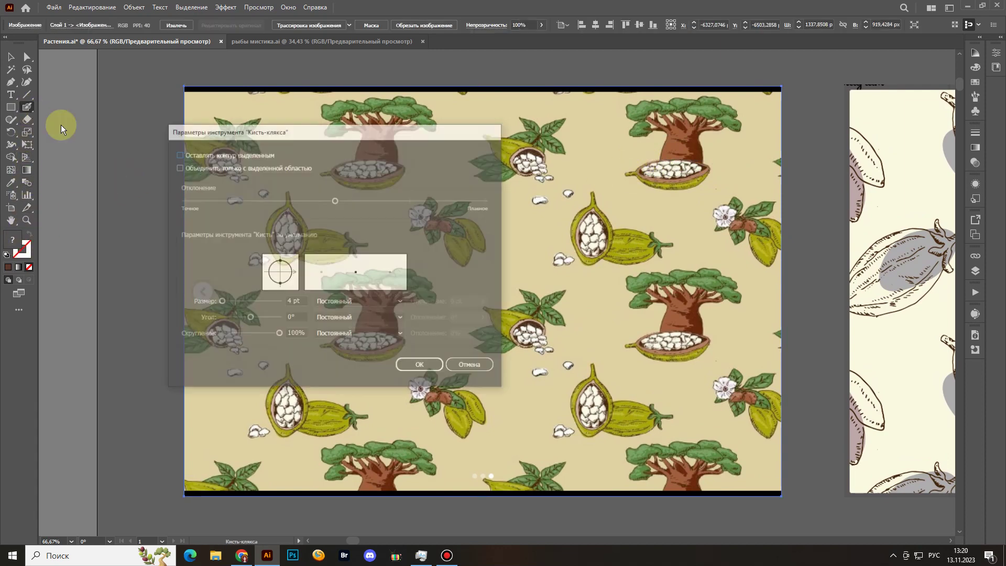
click(464, 364)
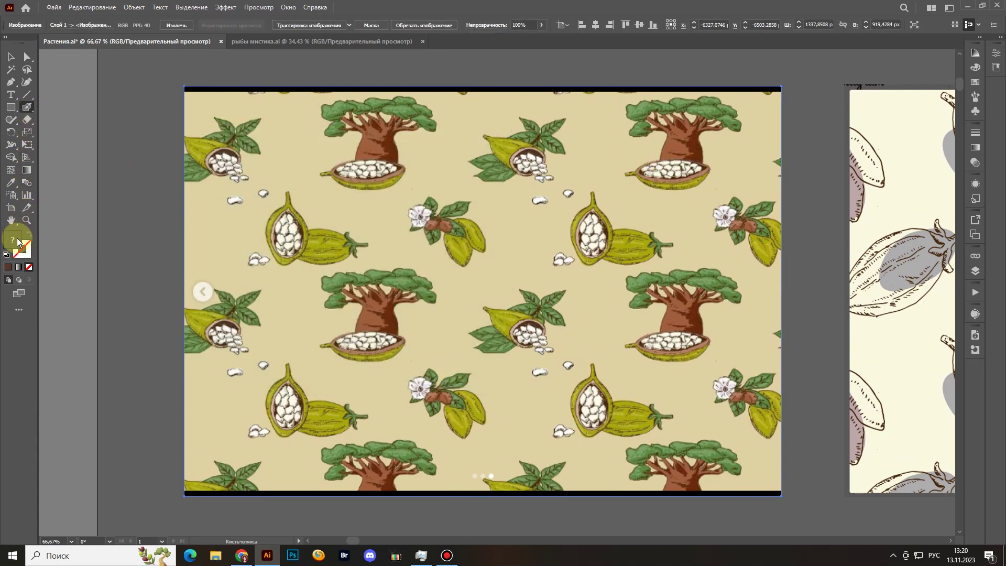
Deselect the pattern image and set the fill colour to a bright green.
key(v)
click(57, 214)
double_click(15, 240)
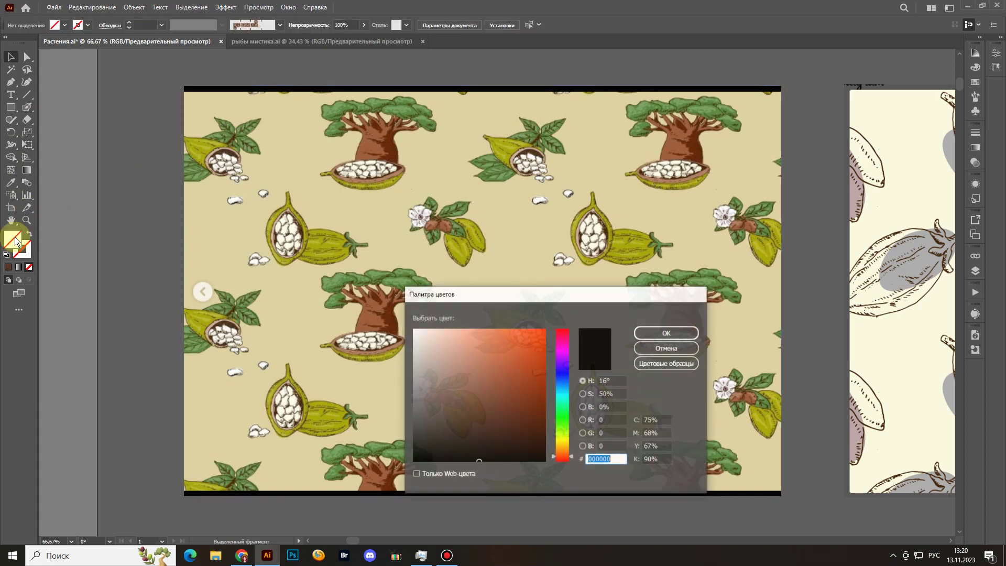
click(528, 361)
drag(566, 429, 566, 420)
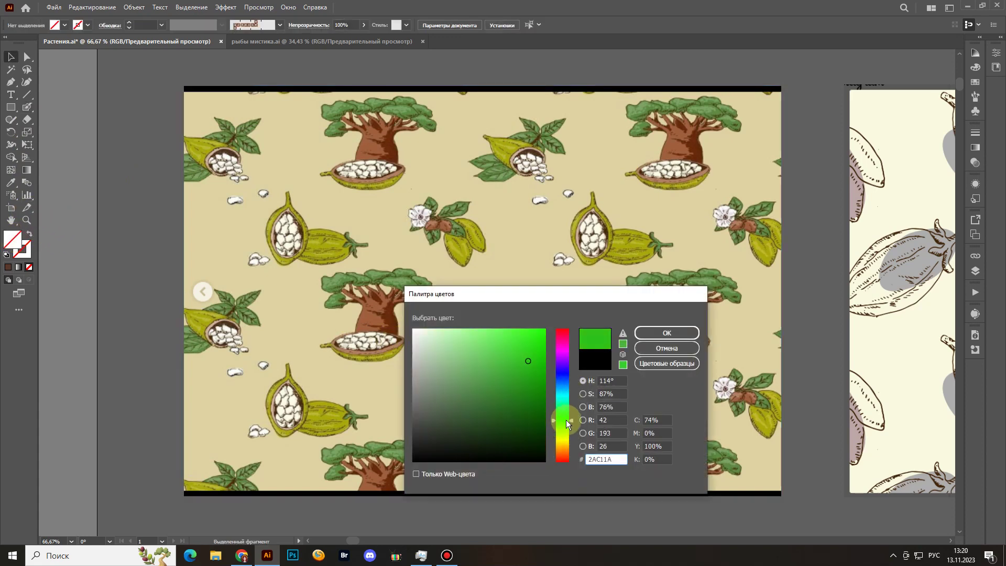
click(666, 335)
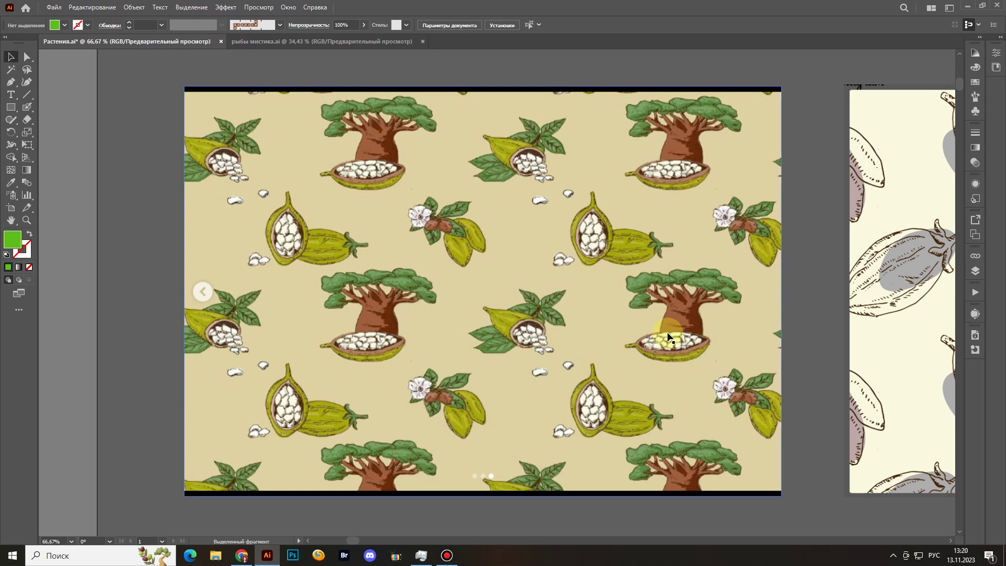
Circle the open seed pod beneath the upper-right baobab and scribble over its trunk with green Blob Brush strokes.
key(shift+b)
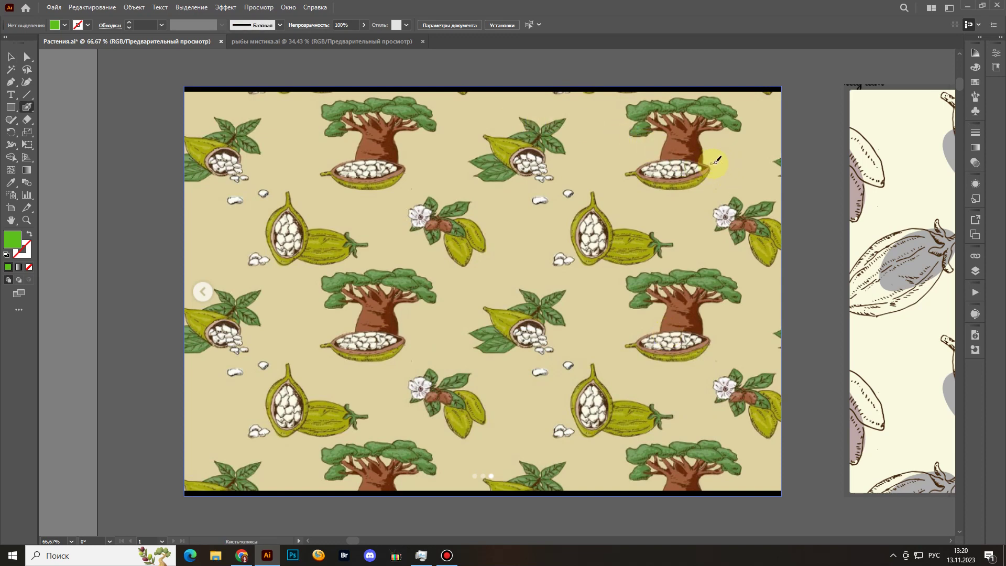
mouse_move(711, 164)
mouse_down()
mouse_move(668, 152)
mouse_move(617, 163)
mouse_move(654, 201)
mouse_move(712, 199)
mouse_move(723, 153)
mouse_up()
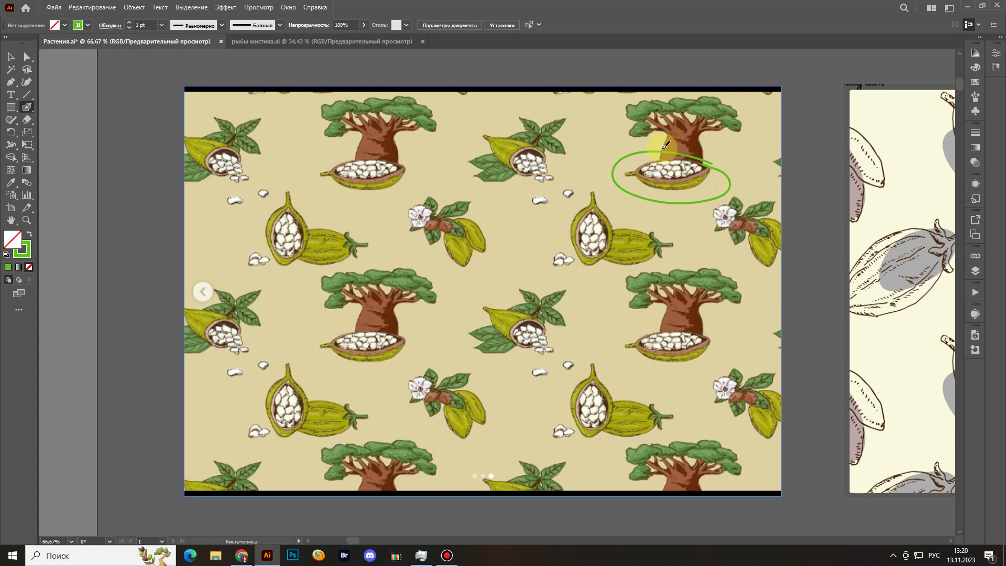
mouse_move(663, 102)
mouse_down()
mouse_move(666, 152)
mouse_move(711, 165)
mouse_move(692, 110)
mouse_move(655, 143)
mouse_move(660, 151)
mouse_move(681, 146)
mouse_move(653, 142)
mouse_move(733, 132)
mouse_move(706, 126)
mouse_move(743, 129)
mouse_move(664, 140)
mouse_move(663, 125)
mouse_move(649, 150)
mouse_move(674, 166)
mouse_up()
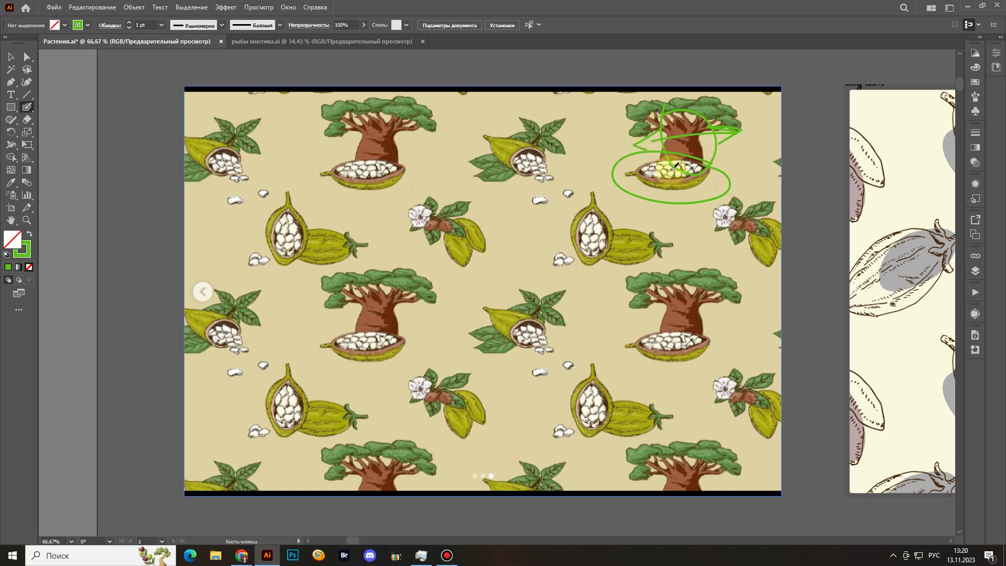
Select all the green annotation strokes with the Magic Wand and delete them.
key(y)
click(708, 169)
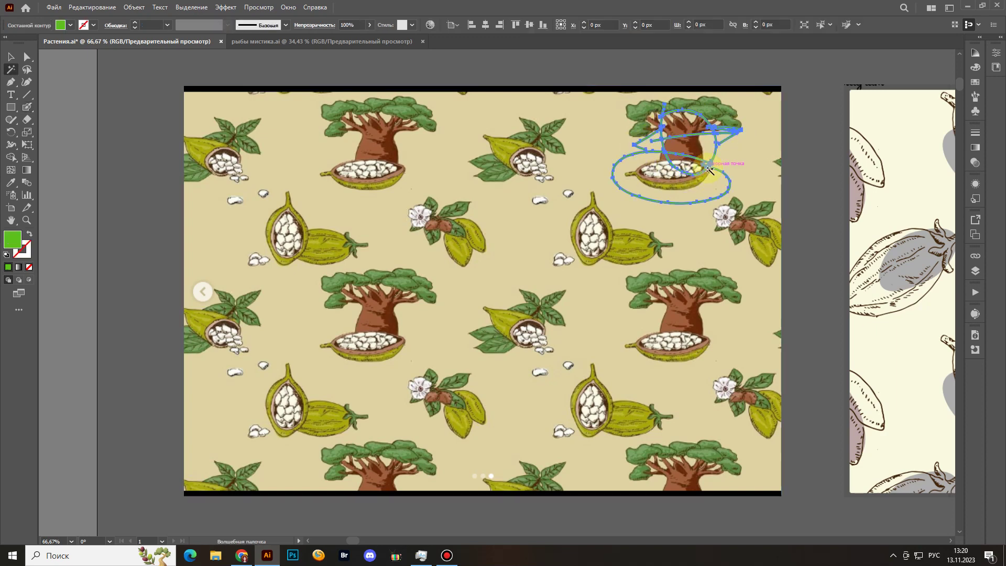
key(Delete)
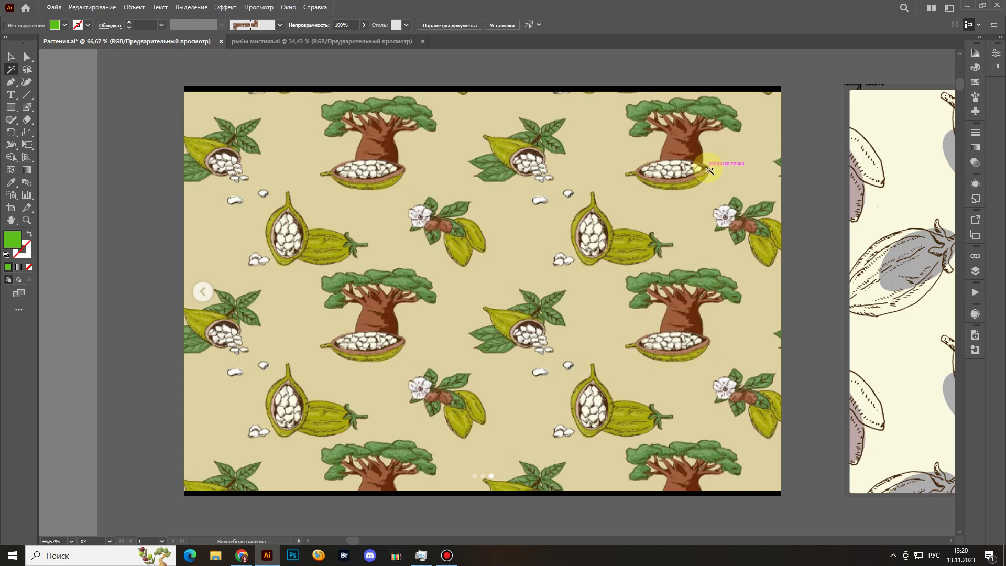
key(v)
click(702, 169)
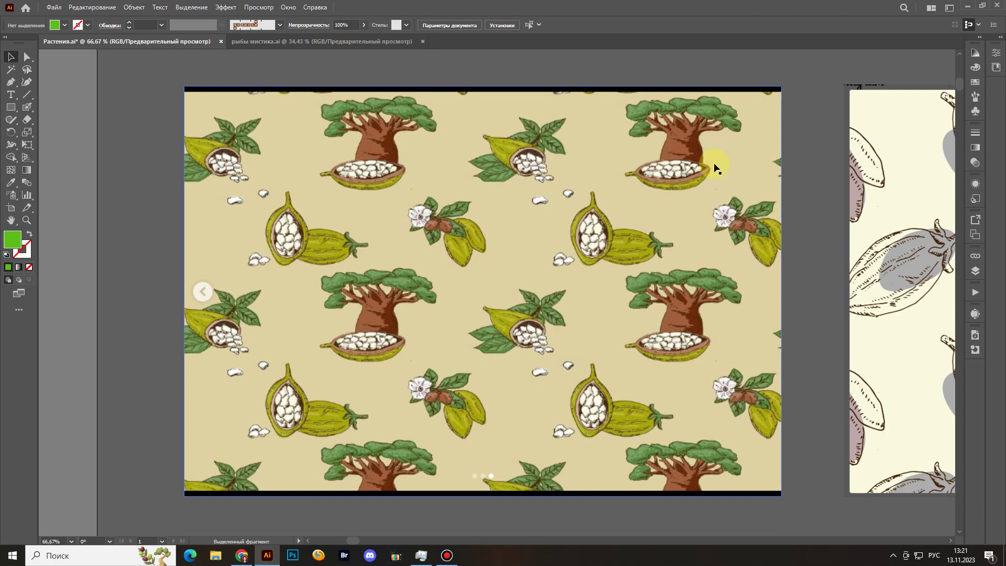
Scale the cream cacao-pod pattern image down proportionally to about 504 px wide.
scroll(741, 184, right, 10)
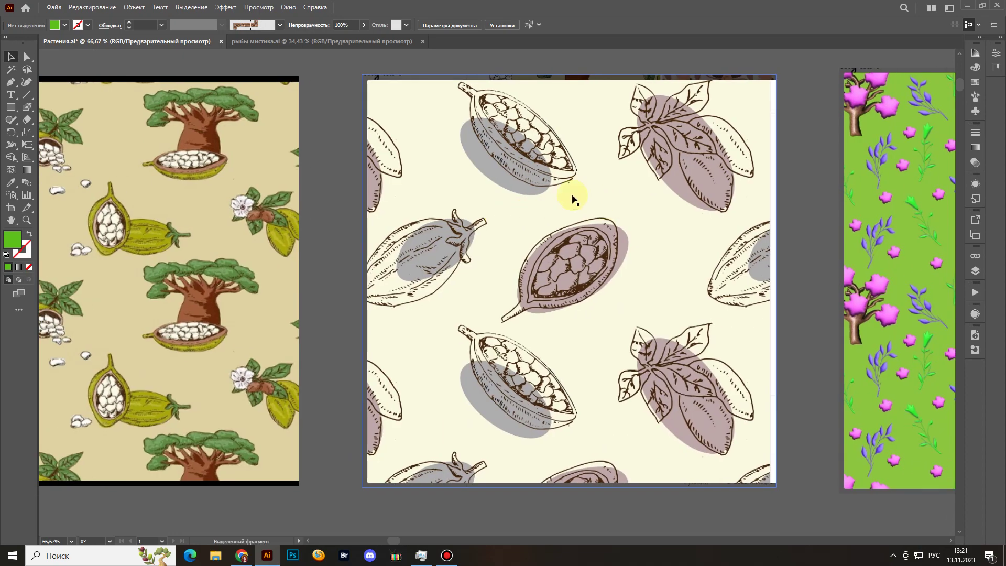
scroll(572, 198, left, 2)
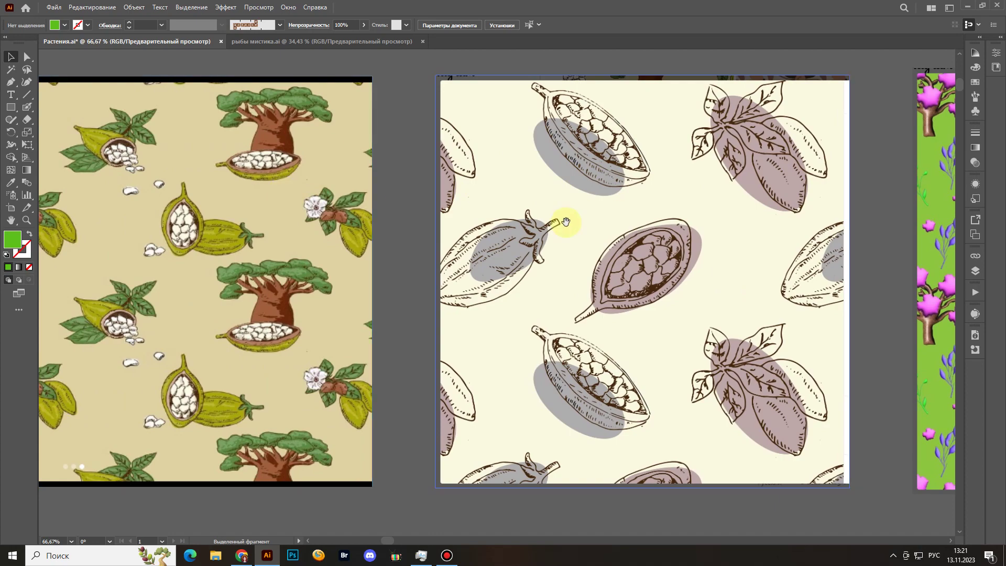
scroll(524, 220, right, 3)
click(645, 224)
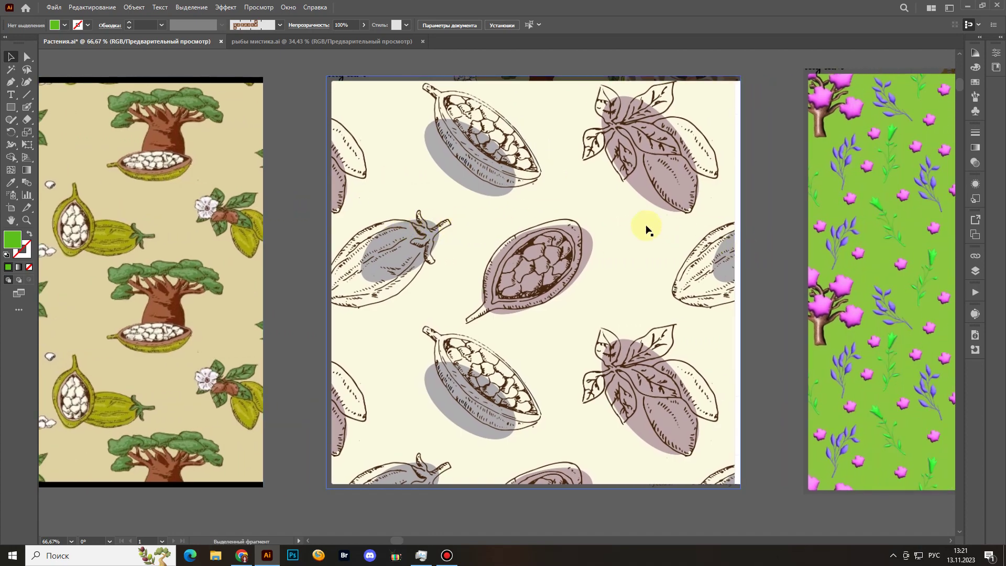
key(ctrl+minus)
key(ctrl+minus)
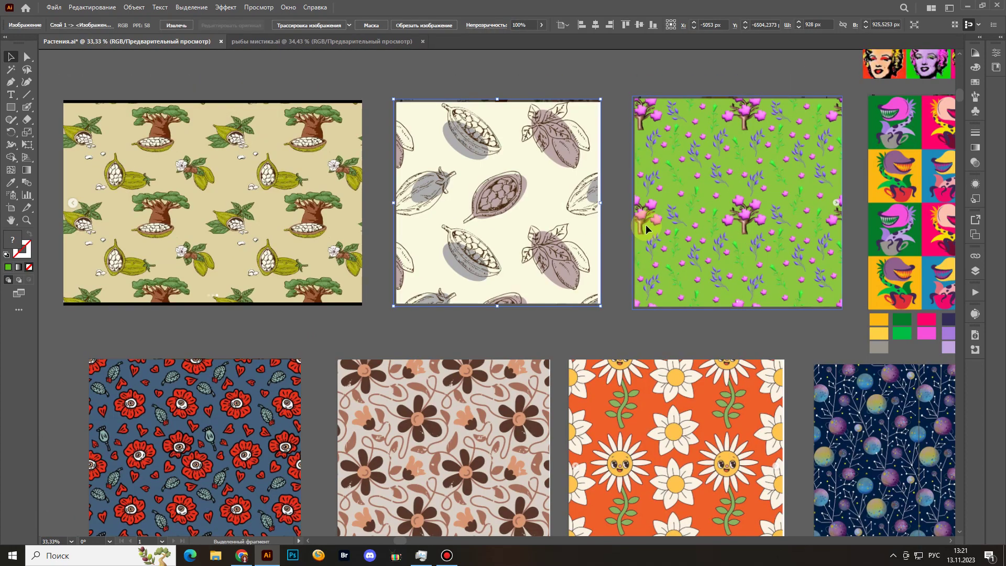
scroll(555, 293, up, 2)
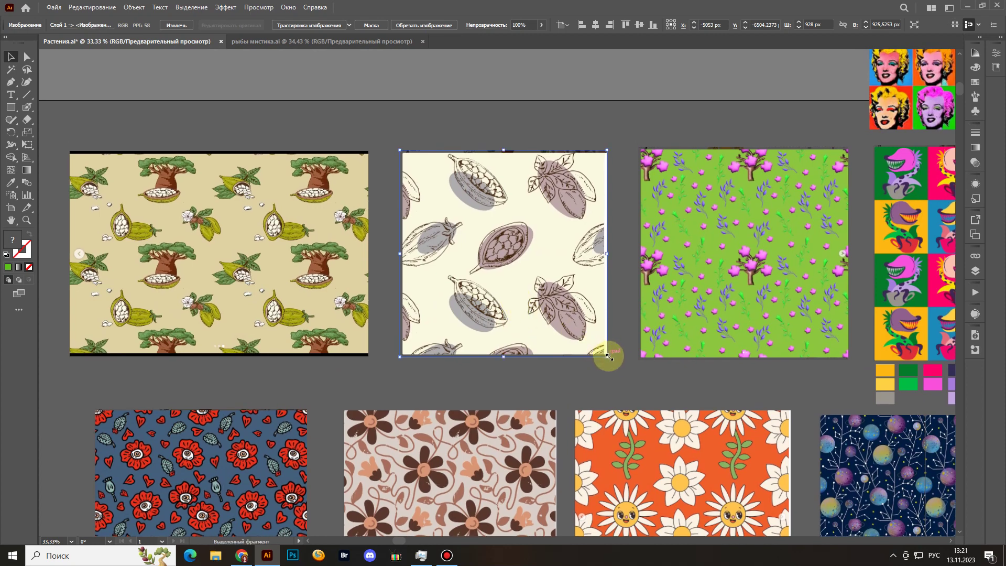
drag(608, 355, 561, 314)
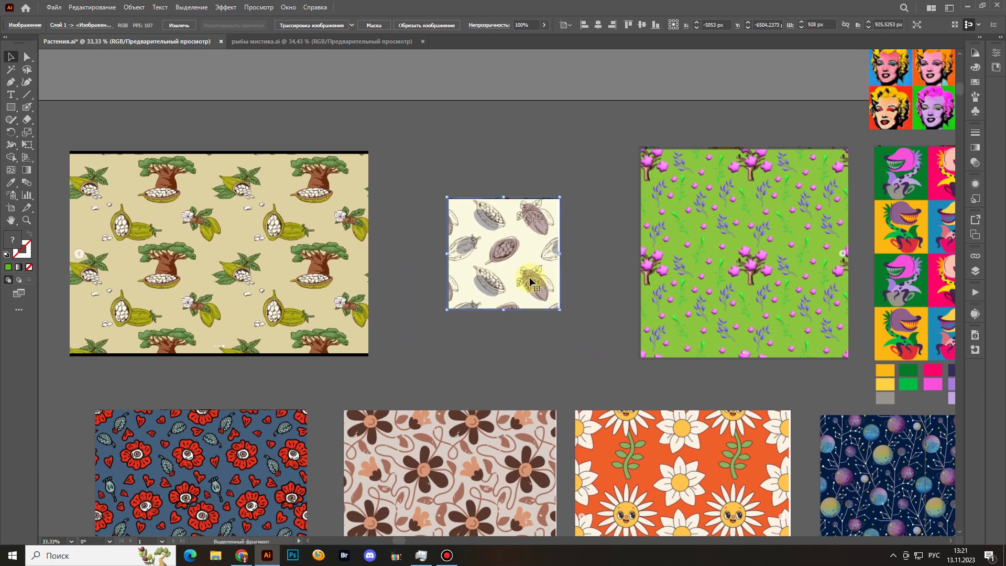
Duplicate the reduced cacao-pod image into a two-by-two grid of adjoining tiles.
drag(528, 282, 598, 171)
scroll(472, 232, up, 2)
key(ctrl+a)
drag(571, 135, 576, 267)
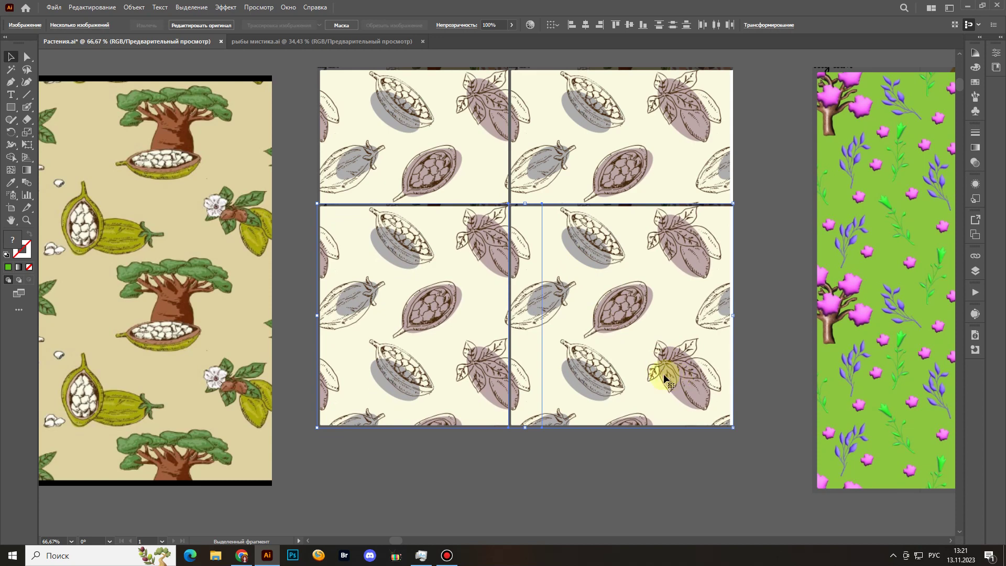
Delete the three duplicated cacao-pod tiles, keeping only the upper-left one.
shift+click(588, 324)
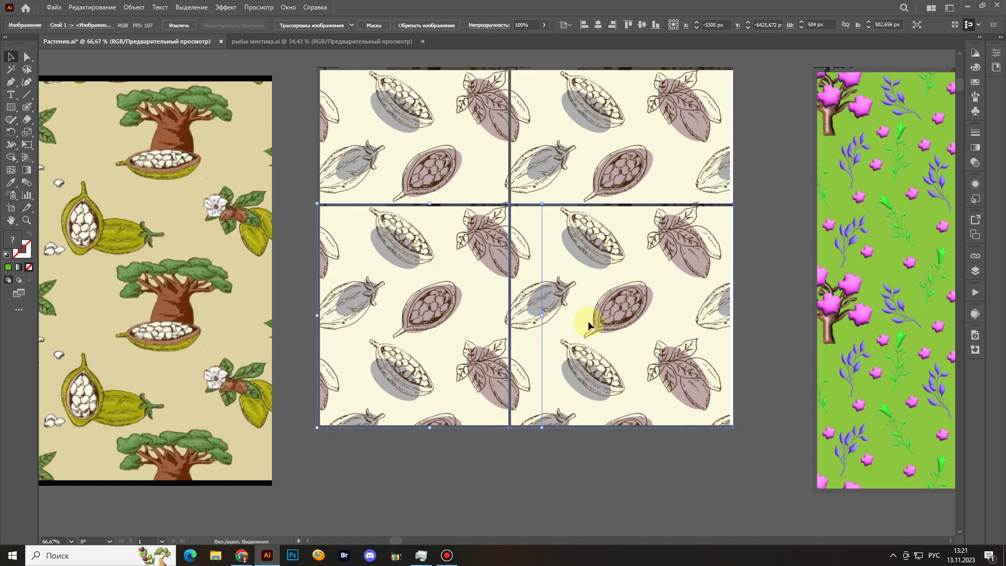
shift+click(615, 140)
key(Delete)
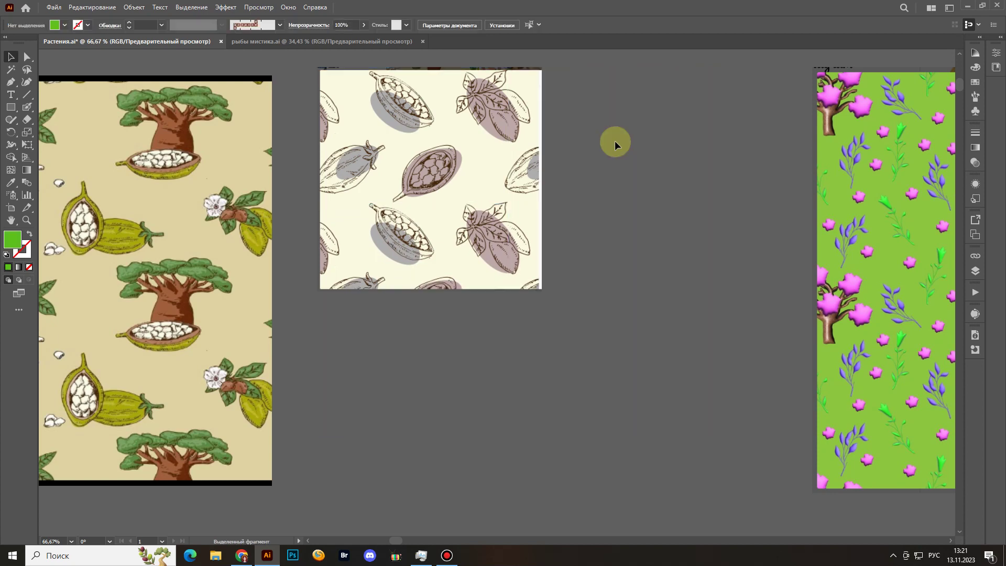
Enlarge the remaining cacao-pod image to about 889 px wide and position it between the baobab and green floral patterns.
click(466, 206)
drag(542, 289, 602, 352)
drag(562, 274, 656, 283)
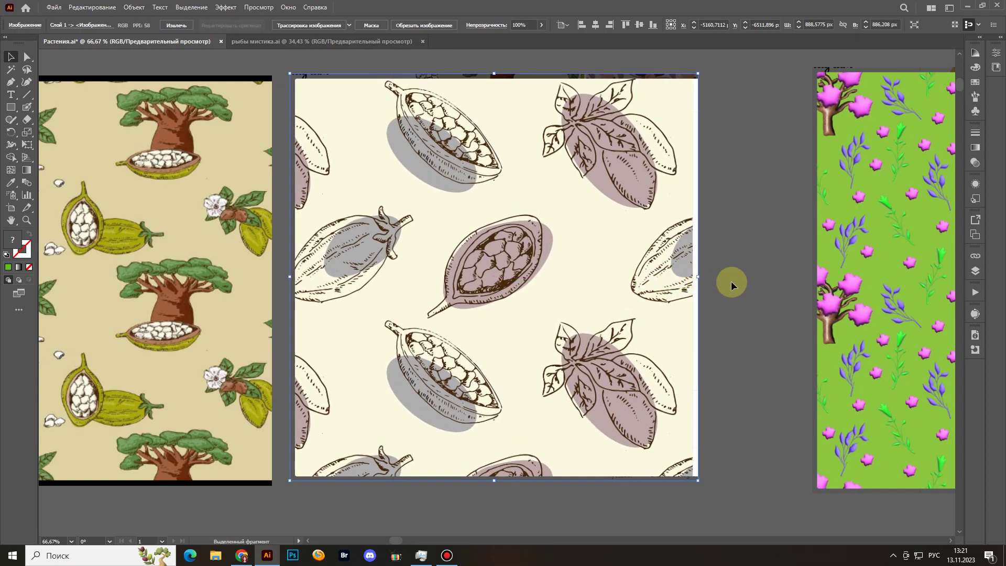
Outline one purple sprig near the middle of the green floral pattern with a green Blob Brush stroke.
click(781, 296)
drag(781, 296, 559, 325)
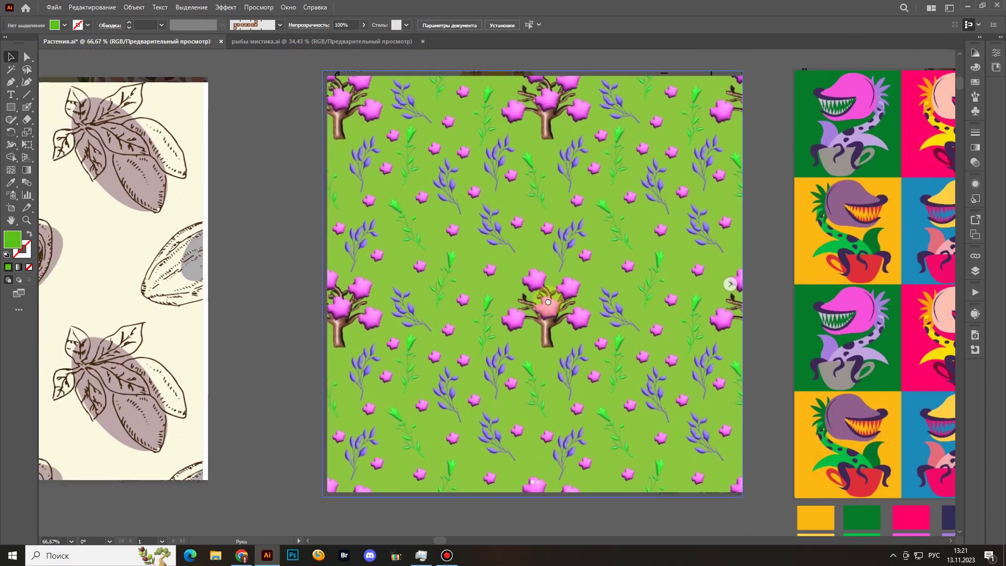
drag(653, 262, 601, 262)
drag(688, 264, 719, 269)
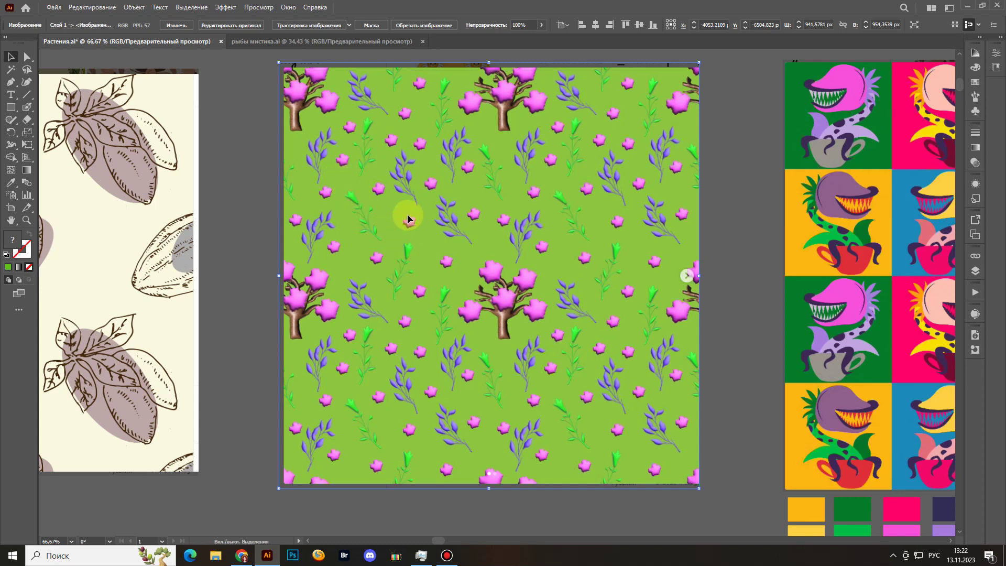
key(shift+b)
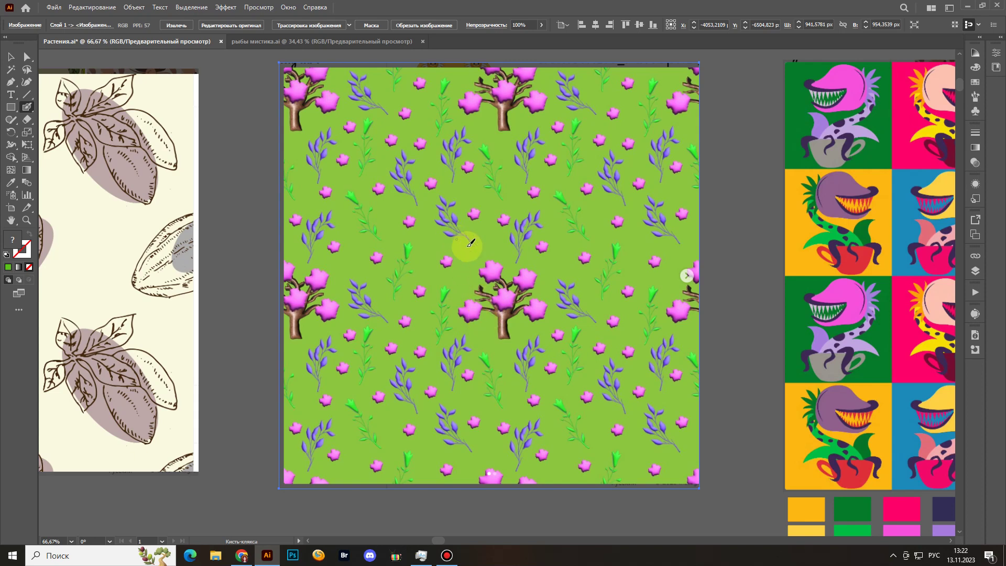
mouse_move(470, 246)
mouse_down()
mouse_move(448, 234)
mouse_move(428, 196)
mouse_move(462, 202)
mouse_move(479, 232)
mouse_move(476, 253)
mouse_up()
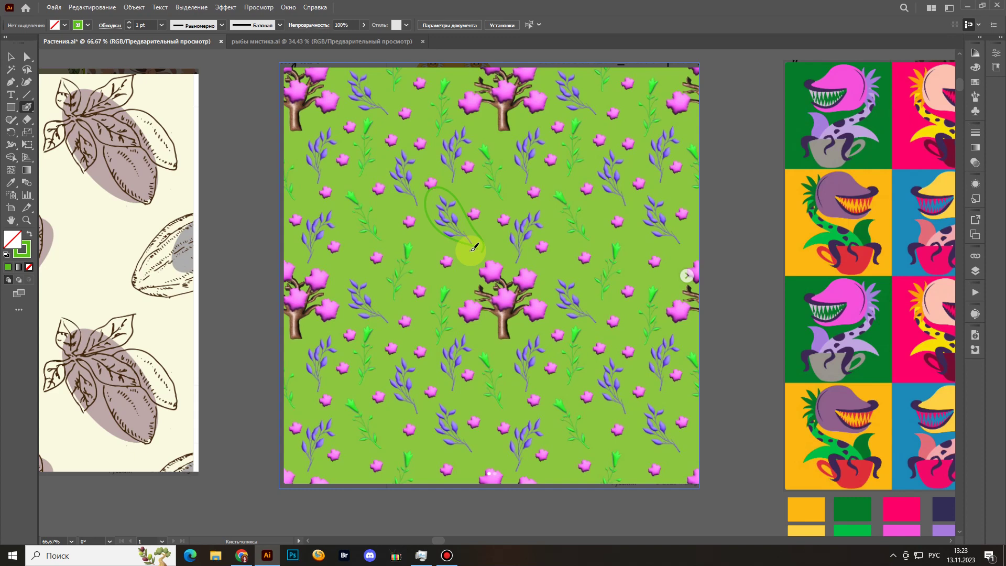
Select the green outline around the purple sprig and delete it.
key(v)
click(479, 237)
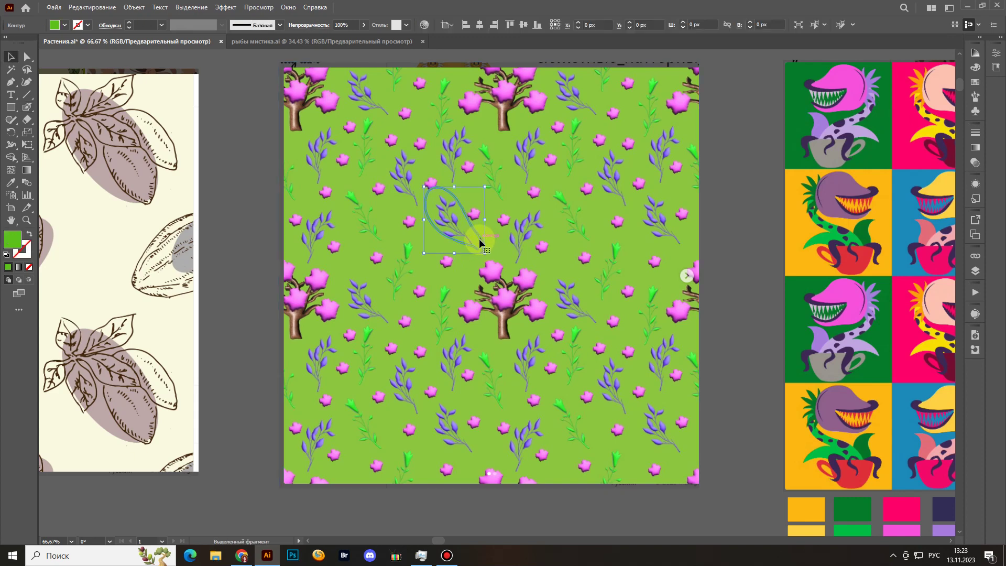
key(Delete)
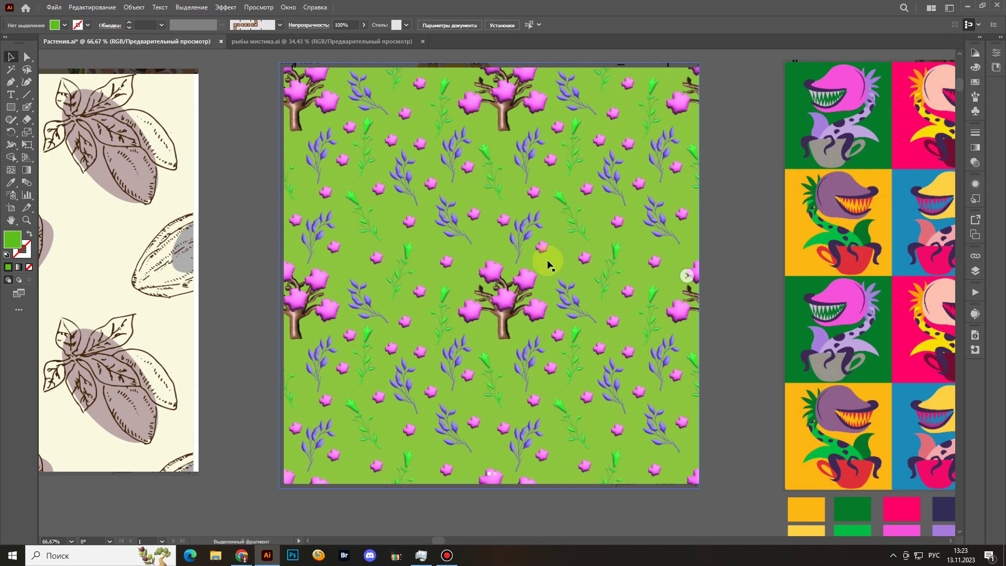
click(521, 293)
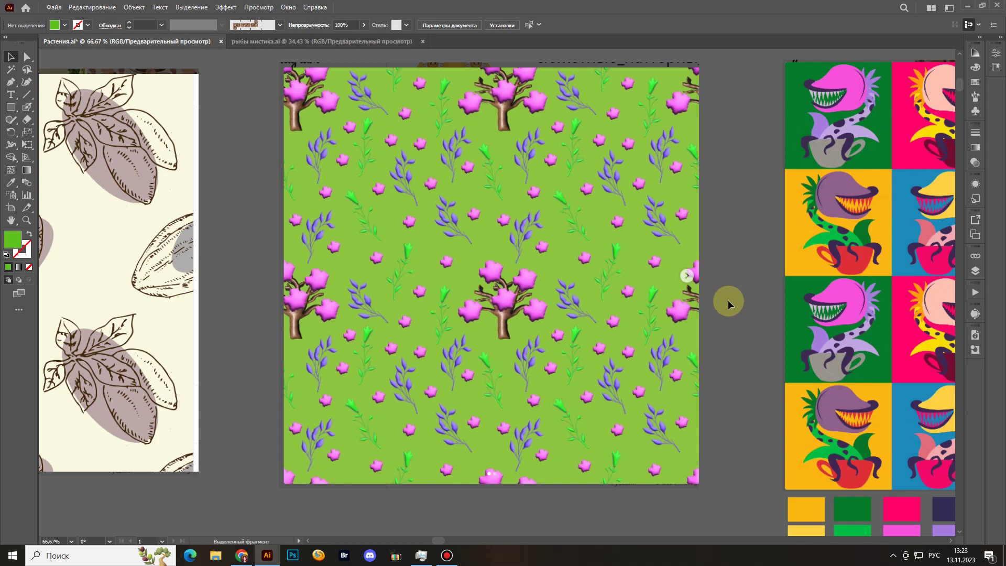
Select all the colour swatches beneath the carnivorous-plant checkerboard pattern.
drag(786, 318, 573, 328)
drag(861, 320, 562, 298)
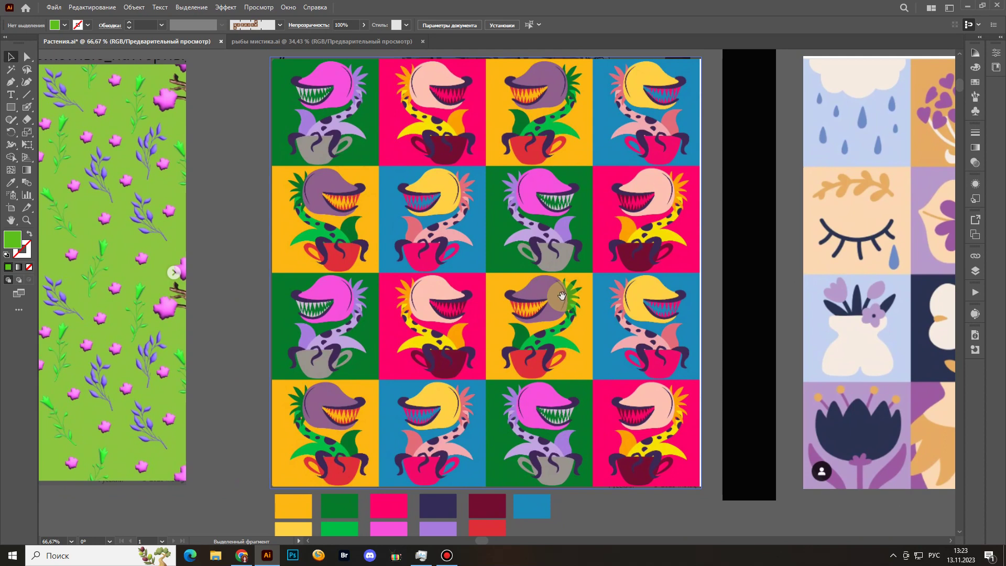
drag(562, 294, 551, 299)
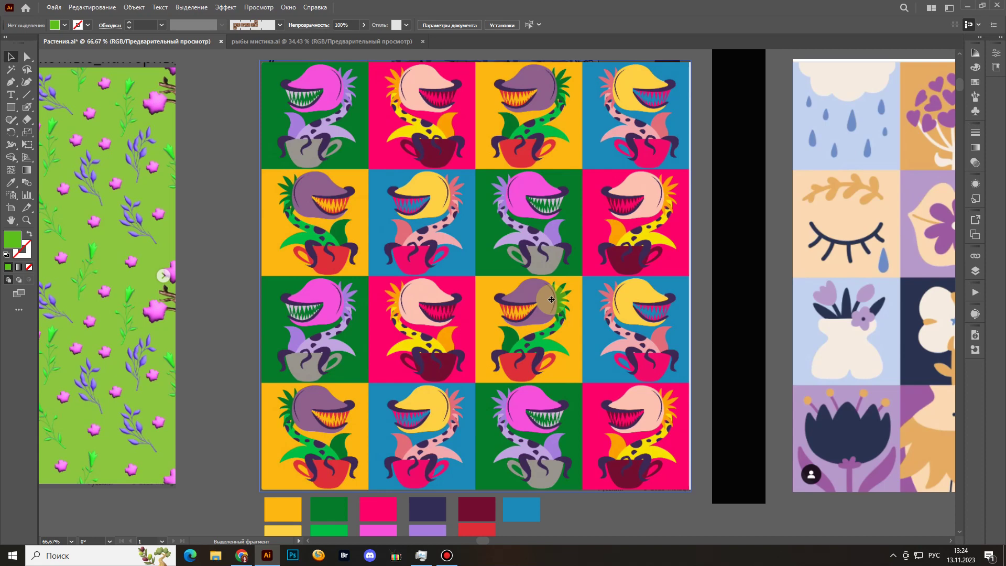
scroll(669, 260, down, 3)
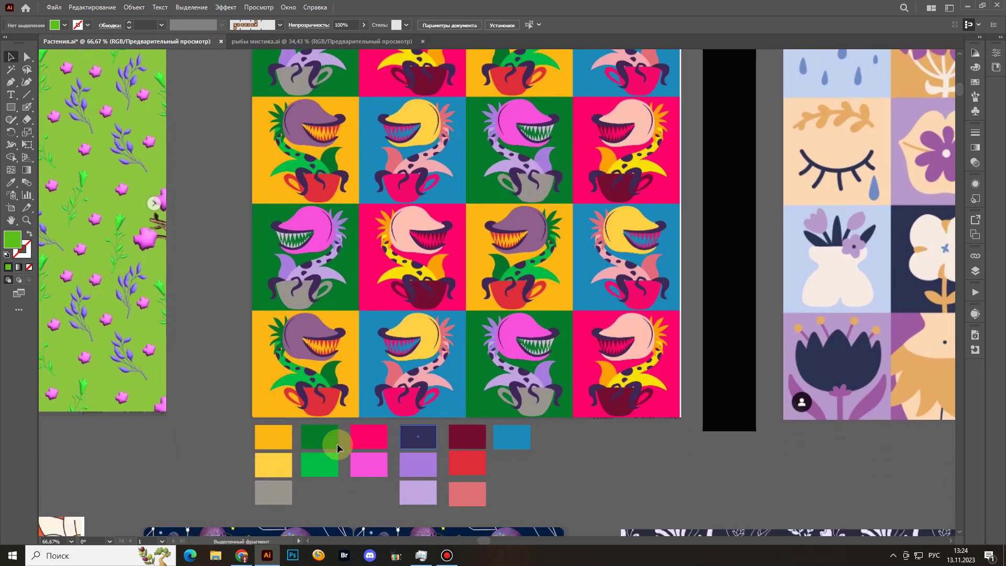
drag(253, 441, 567, 493)
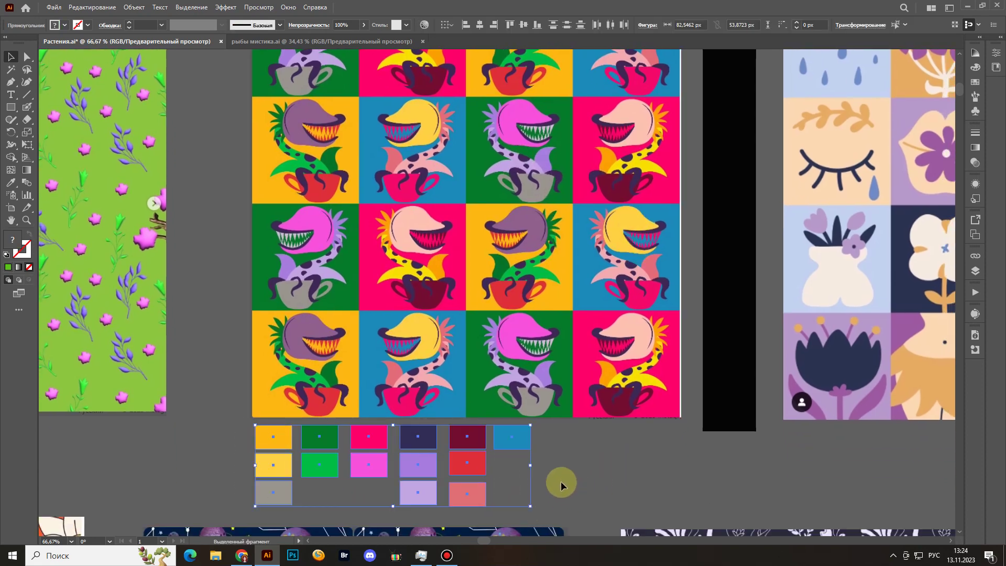
Stretch the black overlay rectangle across the whole carnivorous-plant checkerboard to about 1236 px wide to preview it in grayscale.
click(565, 476)
drag(532, 267, 530, 338)
click(714, 297)
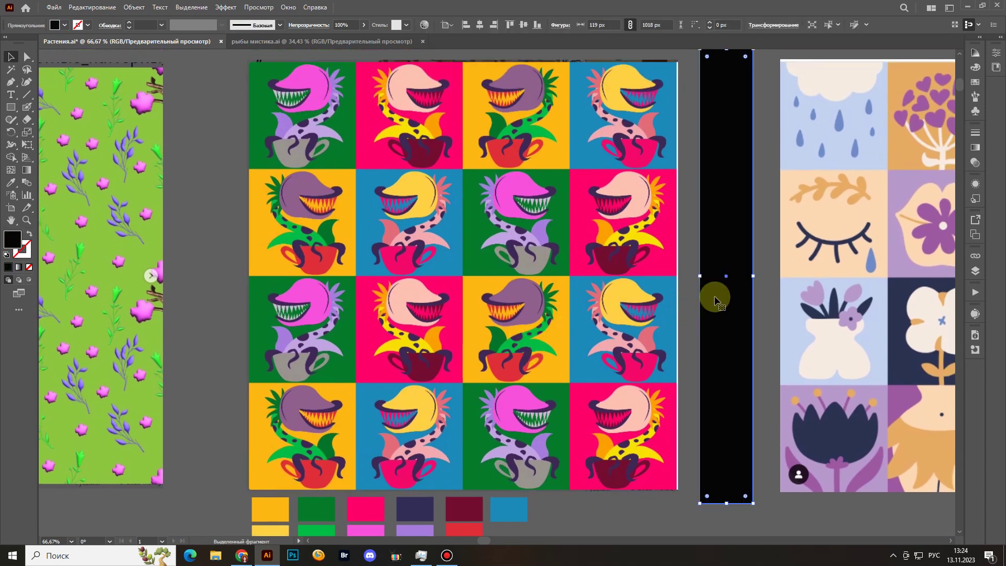
drag(700, 276, 201, 311)
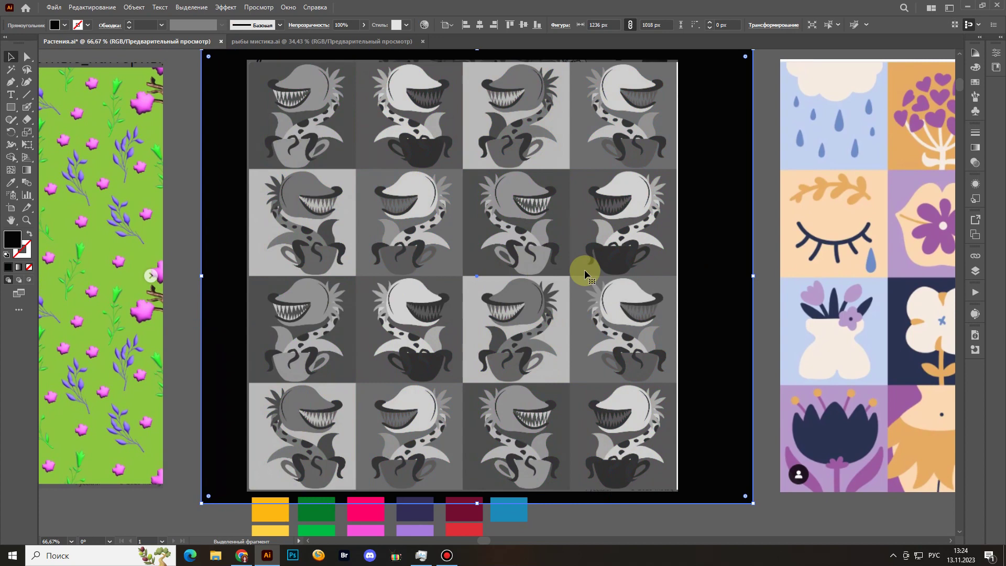
drag(583, 269, 603, 279)
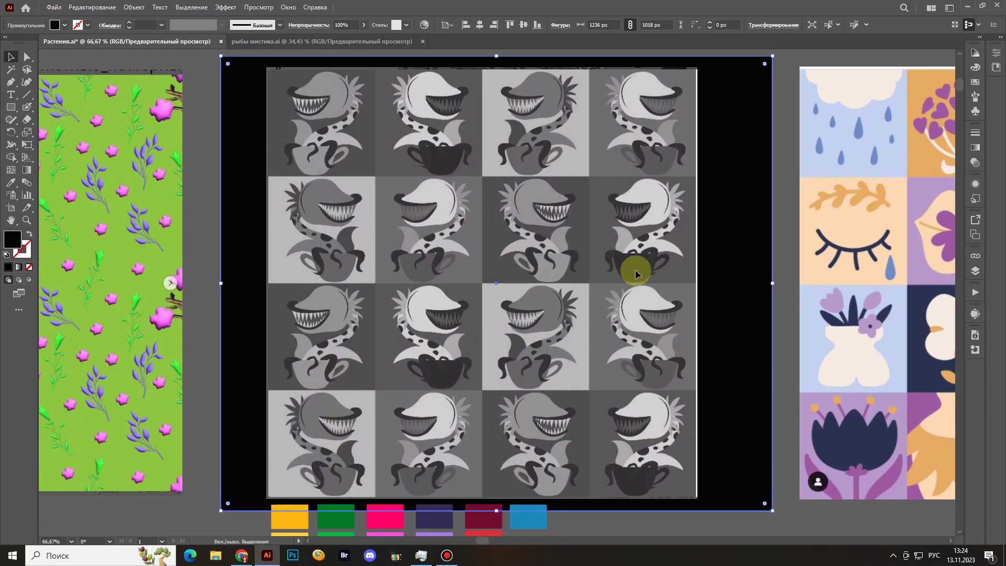
Circle two dark teacups in the second and fourth columns of the grayscale pattern with black Blob Brush strokes.
key(shift+b)
mouse_move(637, 243)
mouse_down()
mouse_move(619, 280)
mouse_move(681, 271)
mouse_move(638, 246)
mouse_up()
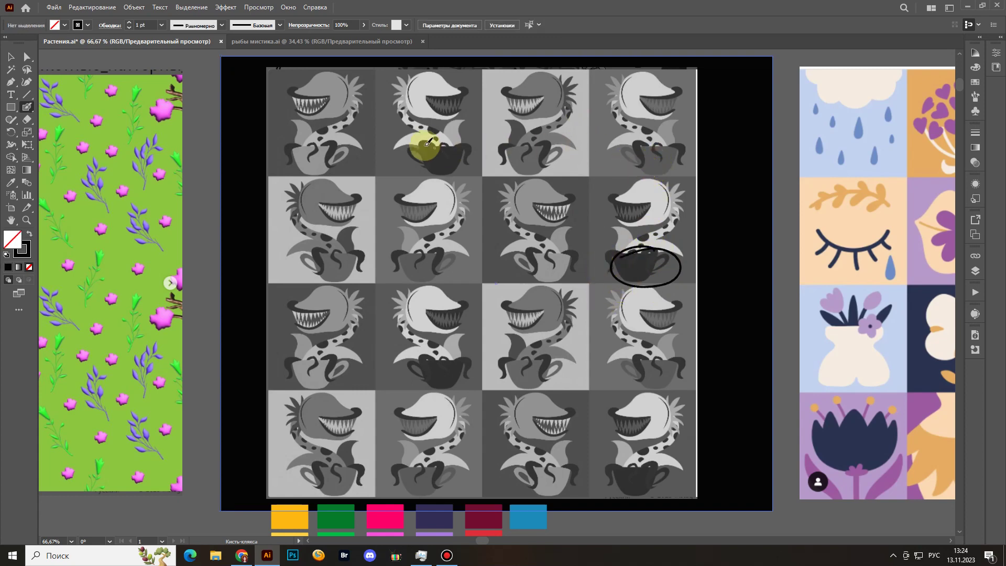
mouse_move(482, 140)
mouse_down()
mouse_move(427, 134)
mouse_move(431, 166)
mouse_move(490, 147)
mouse_move(454, 142)
mouse_up()
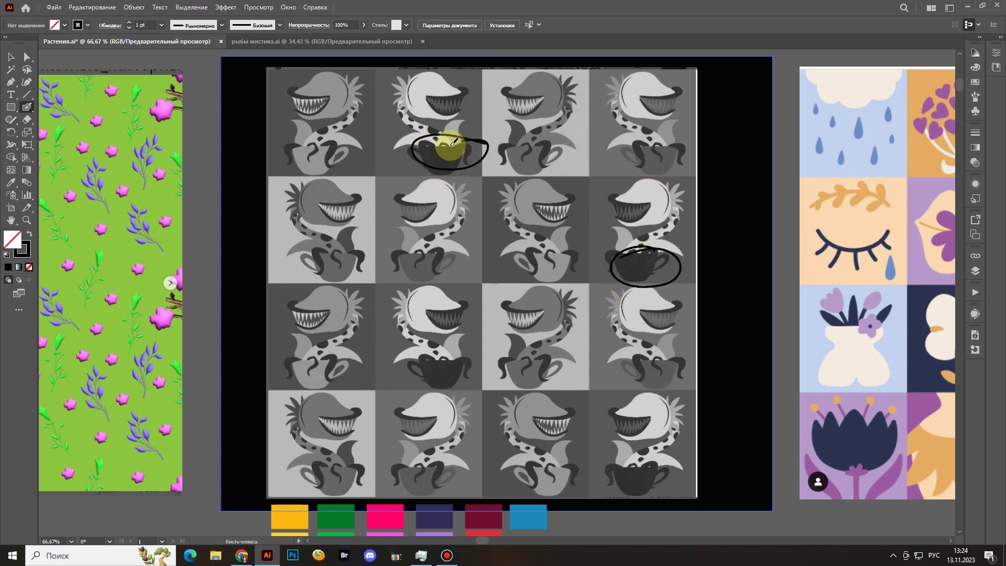
Delete the black outlines around the two teacups and the dark navy swatch selected with them, keeping the overlay rectangle.
key(y)
click(482, 141)
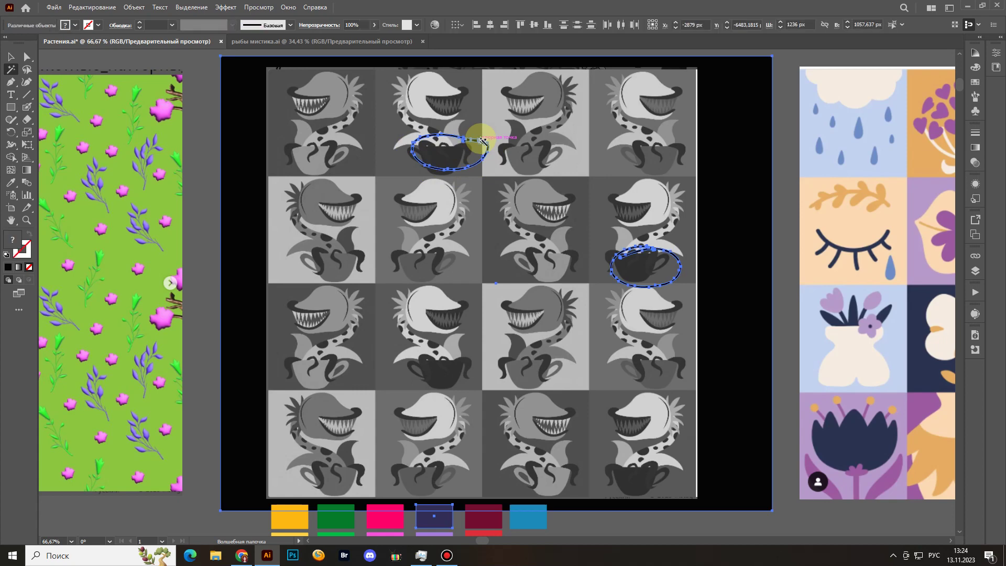
key(Delete)
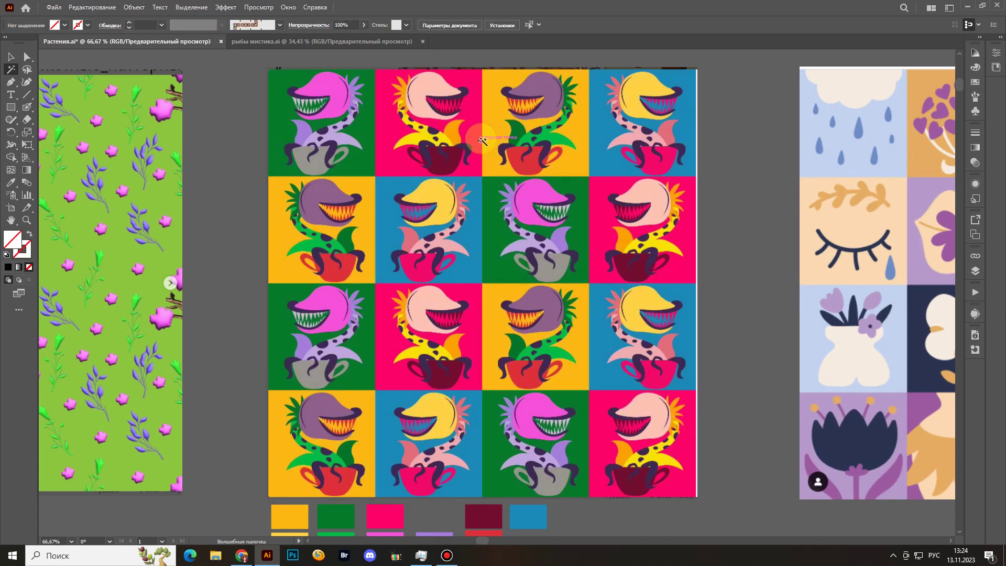
key(ctrl+z)
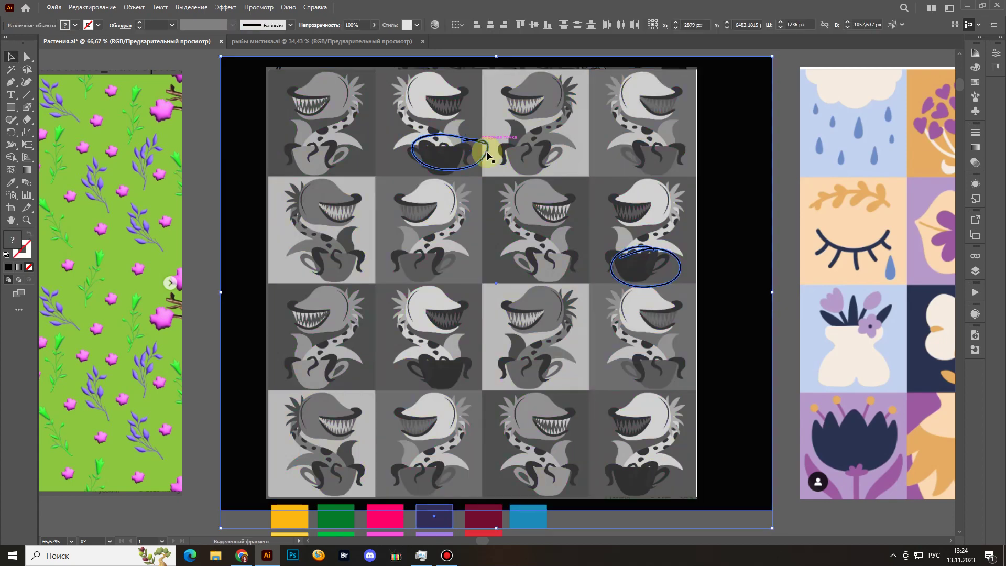
key(v)
click(725, 213)
key(Delete)
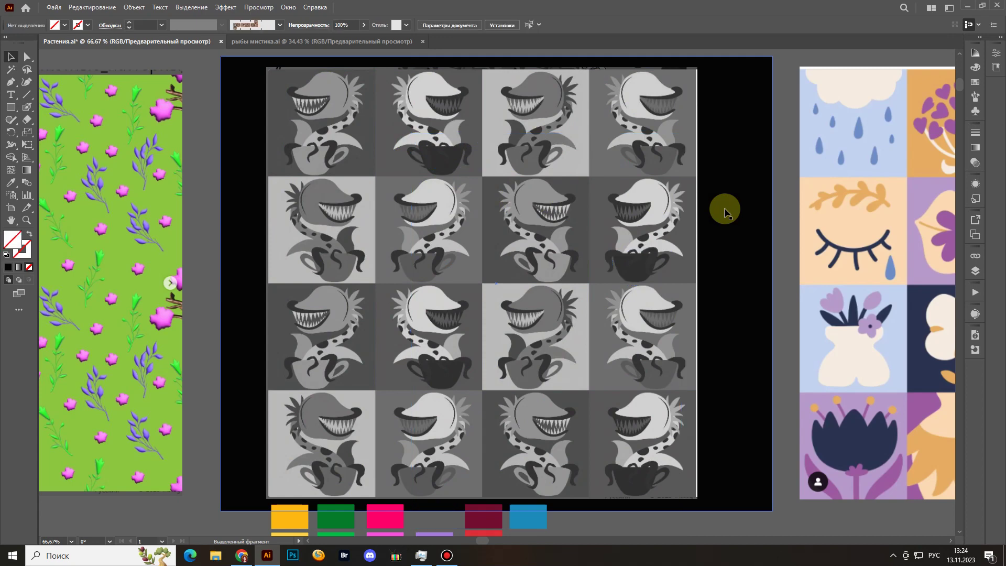
Shrink the black overlay rectangle back to a strip about 177 px wide beside the carnivorous-plant pattern.
click(222, 283)
drag(222, 283, 694, 301)
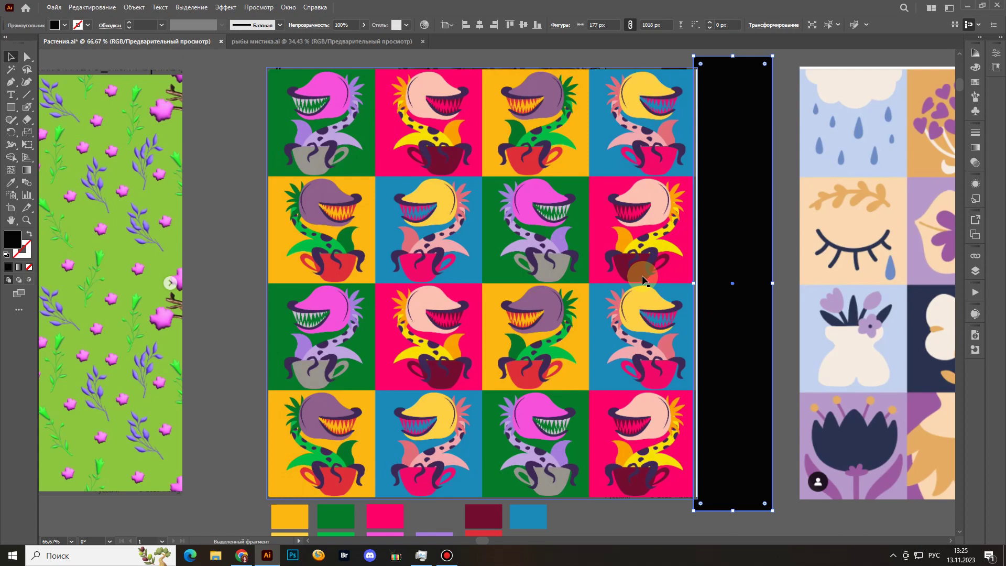
Move the pop-art portrait grid so it sits centred above the carnivorous-plant checkerboard for comparison.
scroll(458, 227, up, 5)
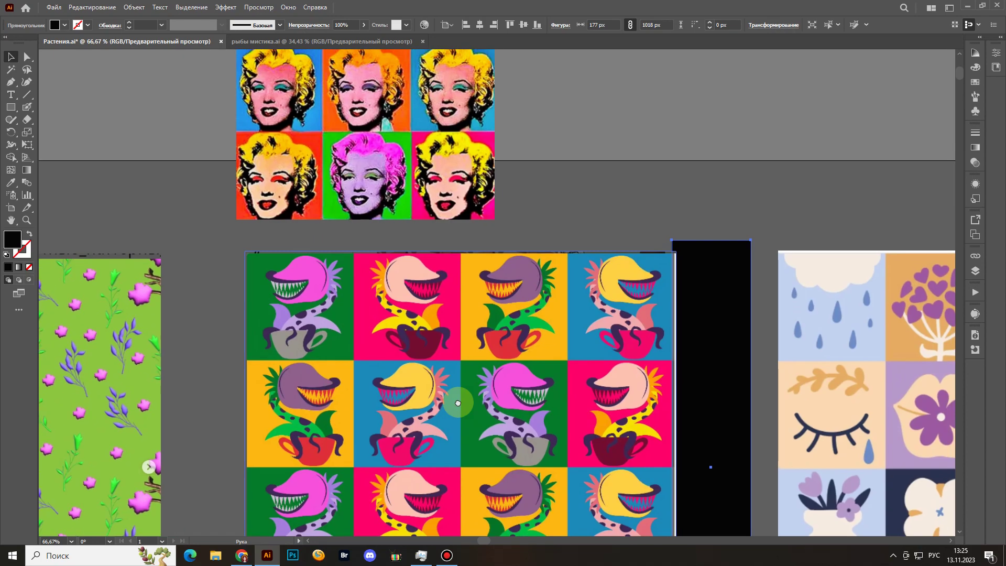
drag(389, 157, 459, 179)
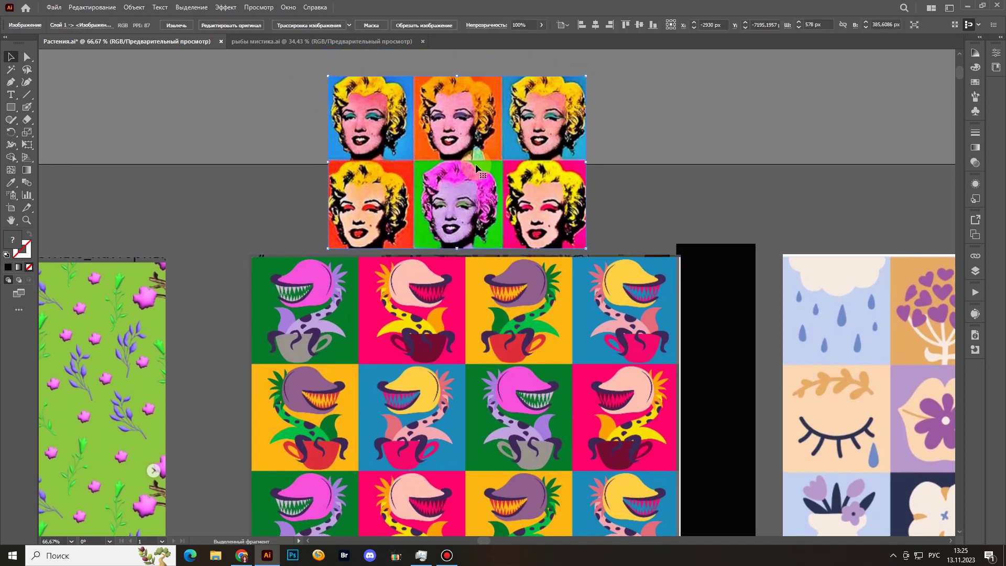
click(475, 163)
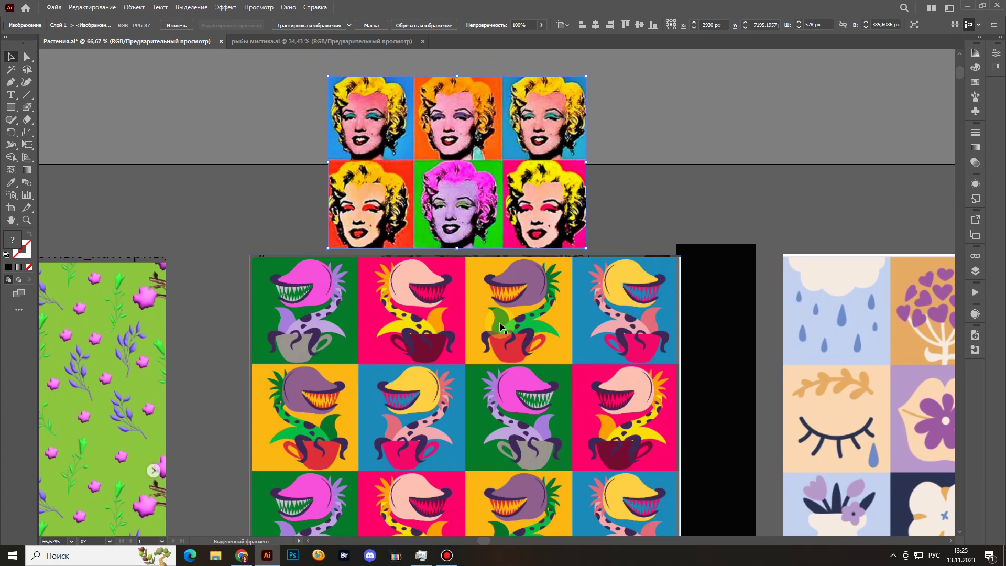
scroll(548, 361, down, 3)
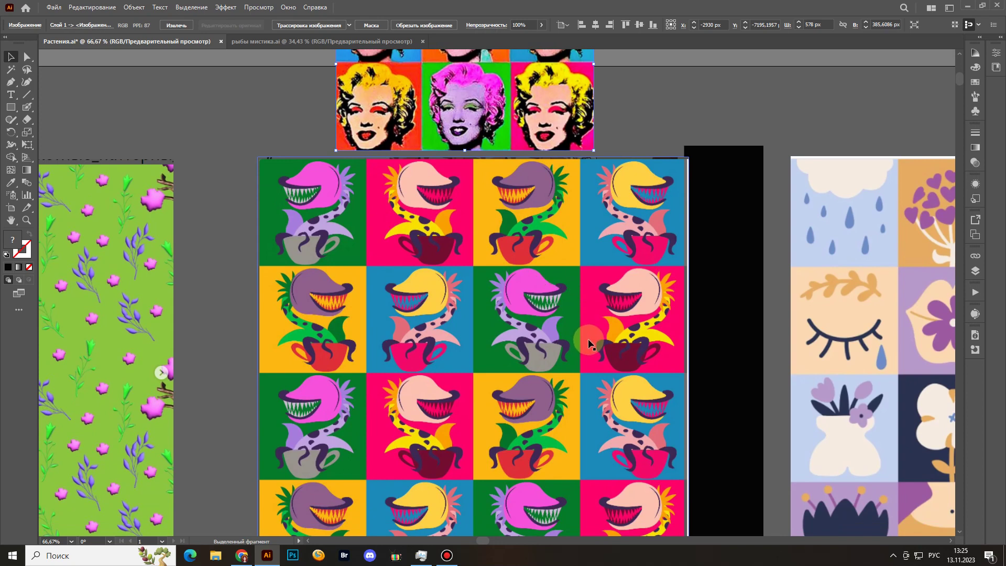
drag(588, 341, 595, 285)
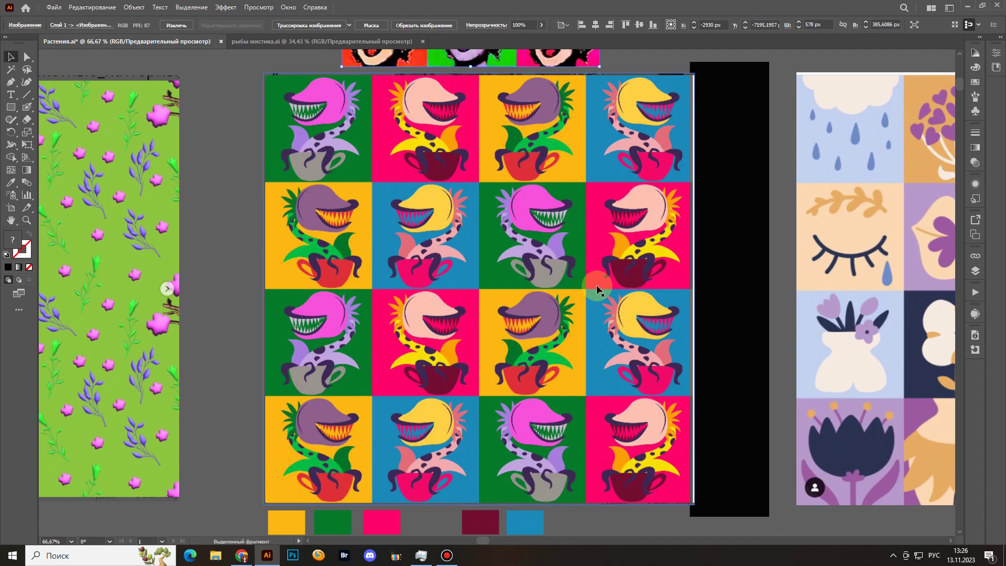
Shift the black overlay strip slightly away from the carnivorous-plant pattern, into the gap before the floral checkerboard, and deselect it.
click(727, 240)
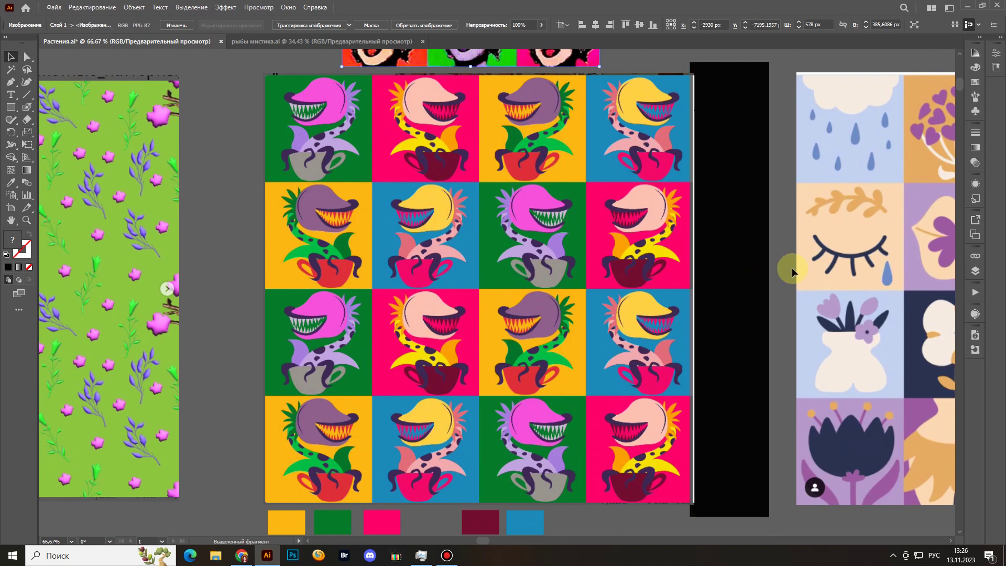
drag(743, 271, 752, 271)
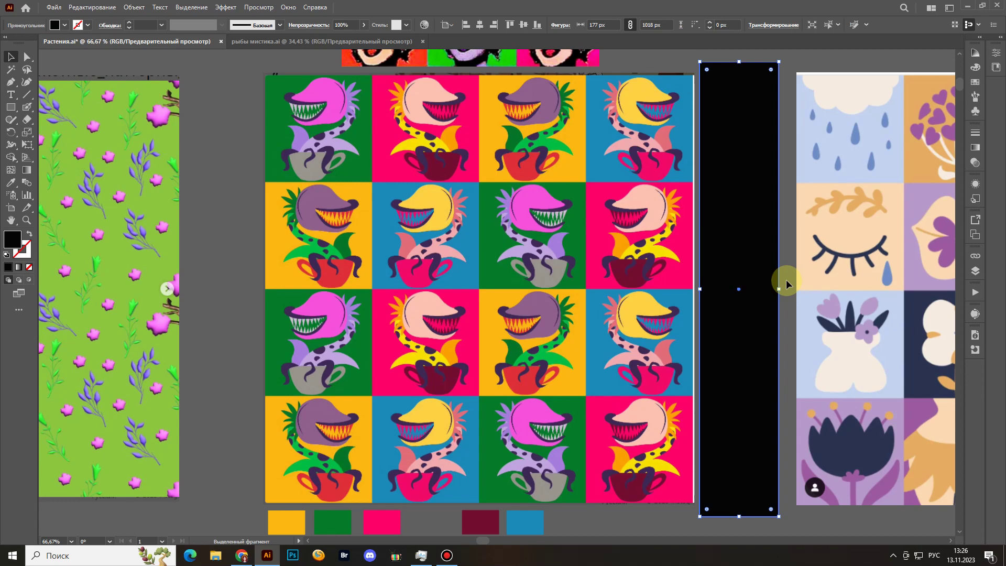
click(788, 284)
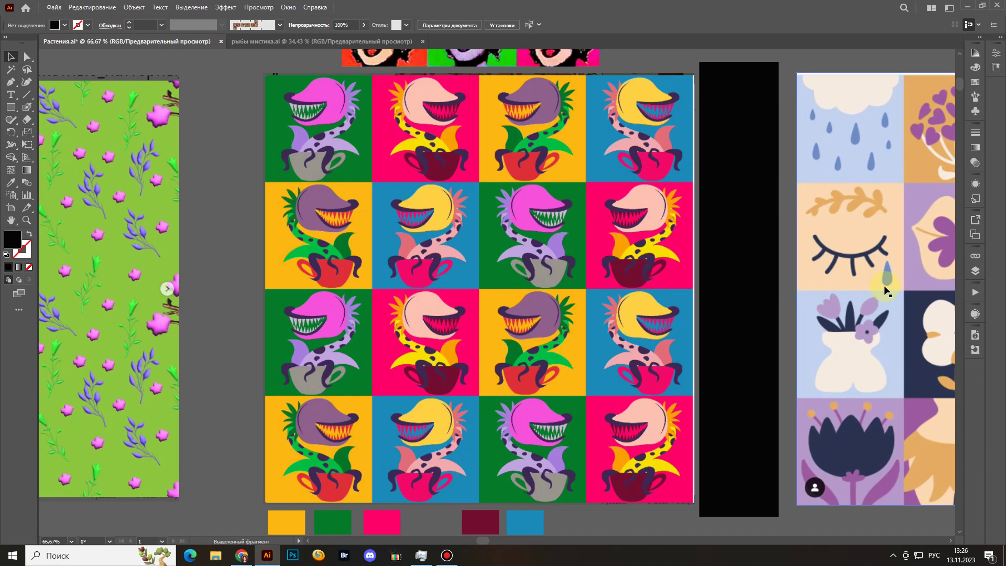
Stretch the black overlay strip across the purple-and-orange floral checkerboard to about 1292 px wide and deselect it.
drag(885, 290, 635, 297)
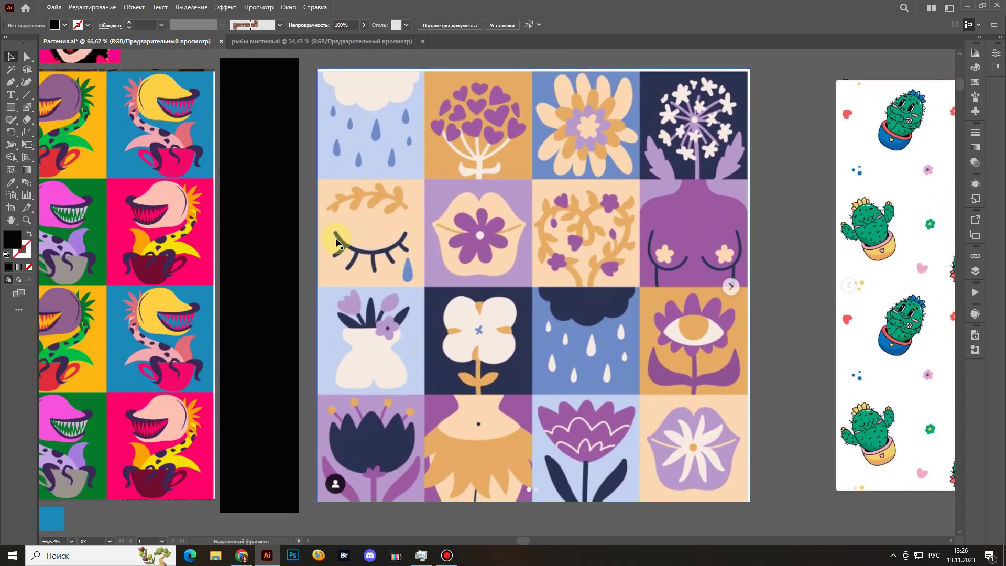
click(281, 226)
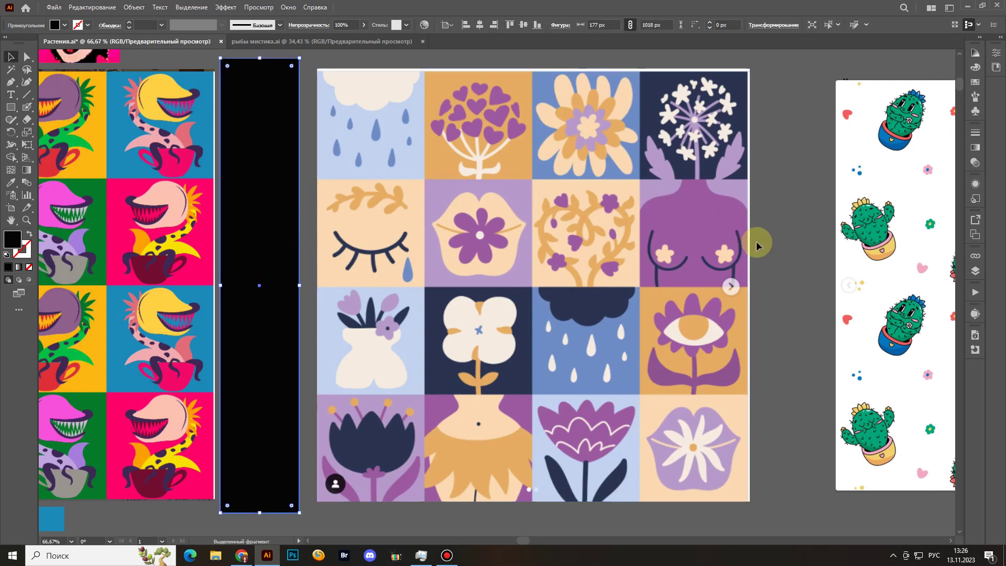
drag(755, 241, 737, 243)
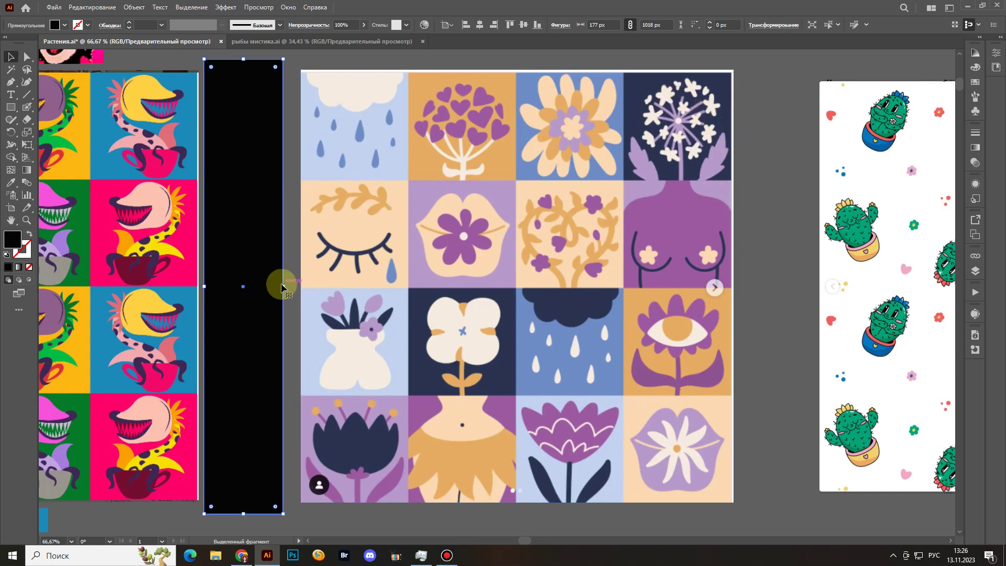
drag(281, 286, 781, 319)
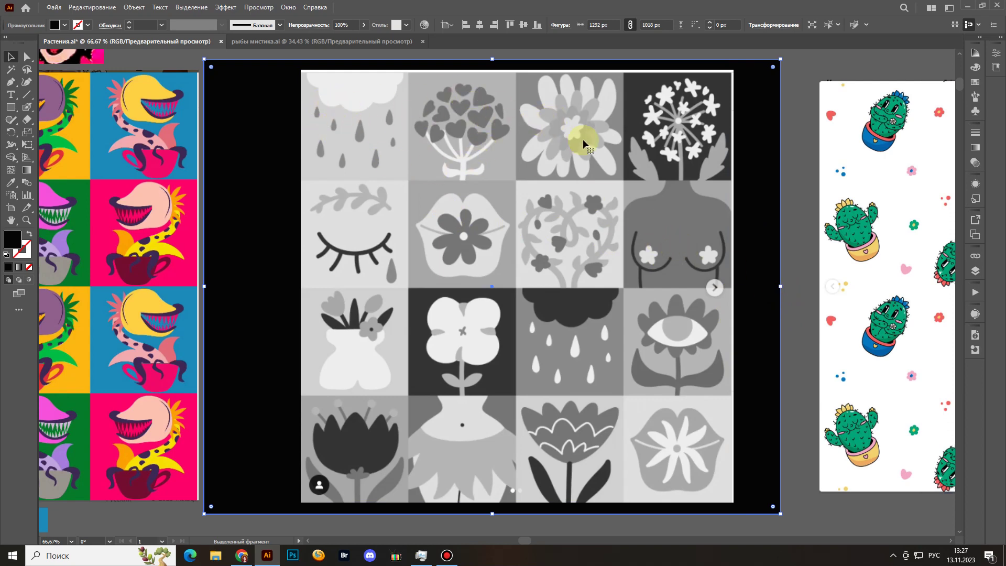
click(807, 211)
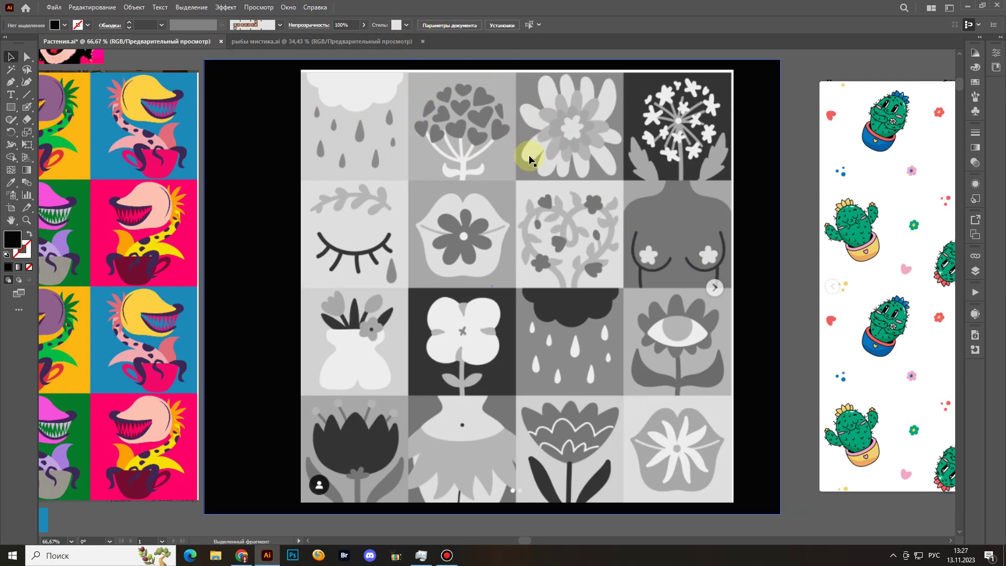
Sample bright pink from the carnivorous-plant pattern and Blob Brush a loop around the upper grayscale tiles plus two diagonal strokes across flower tiles.
key(shift+b)
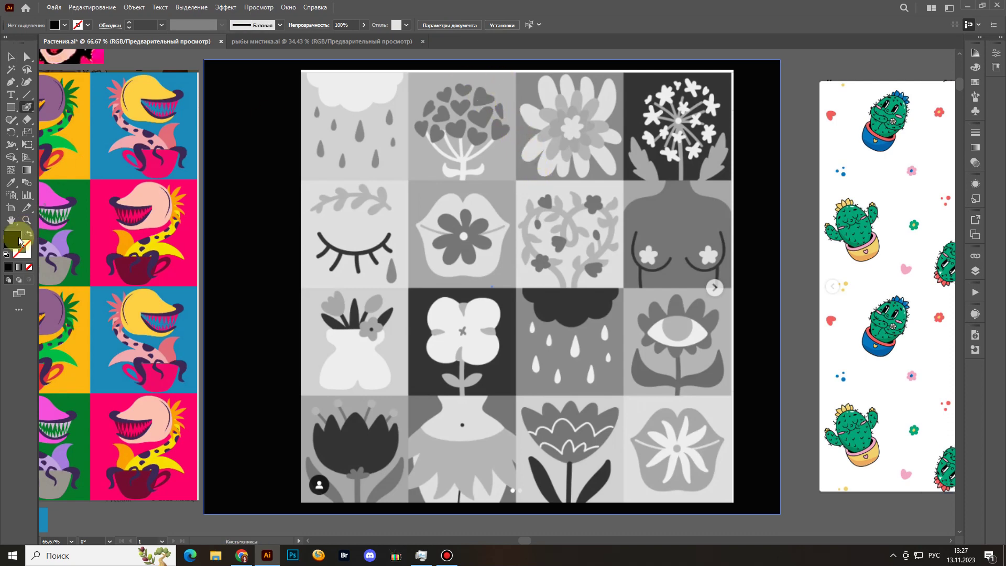
key(i)
click(186, 231)
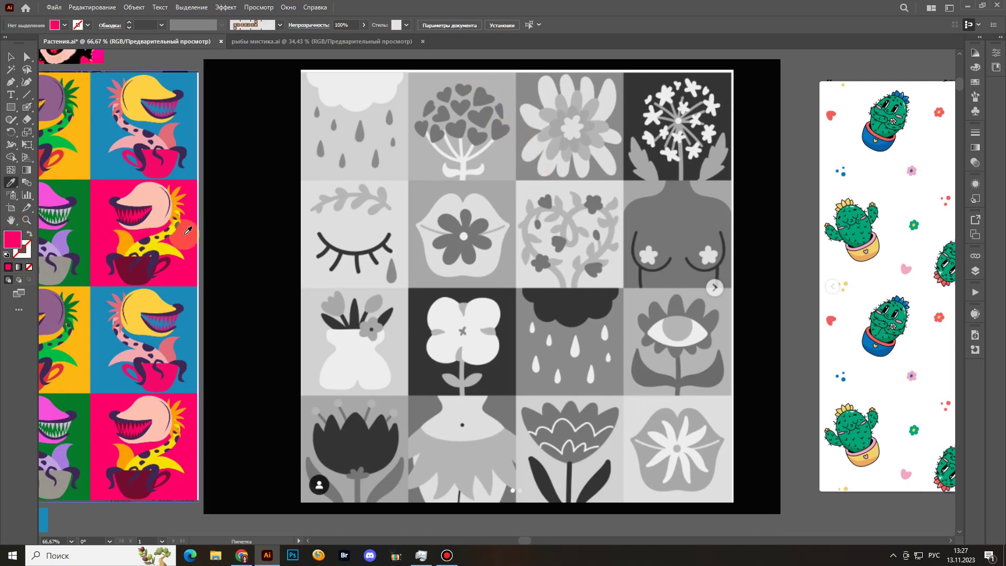
key(shift+b)
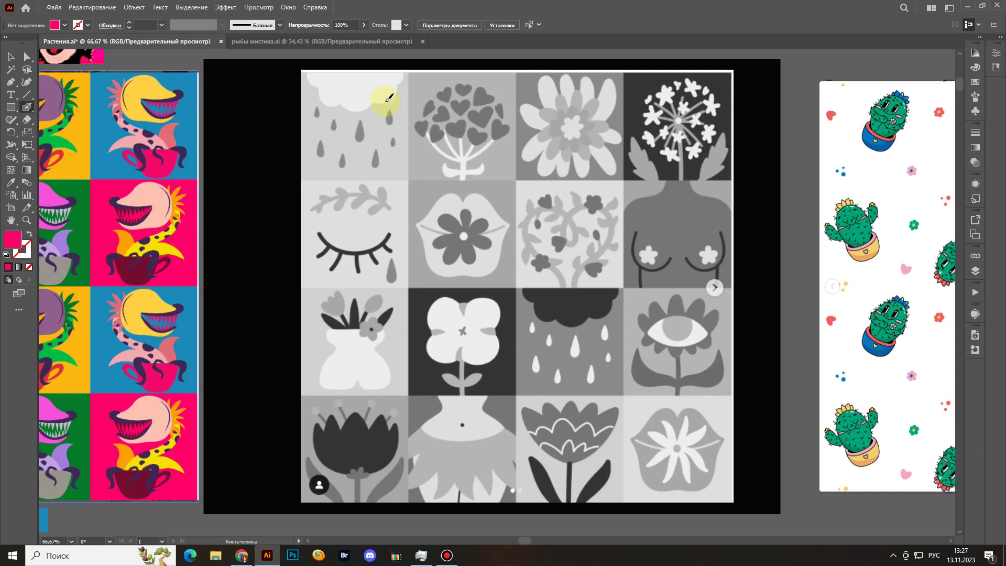
mouse_move(372, 67)
mouse_down()
mouse_move(304, 80)
mouse_move(286, 133)
mouse_move(420, 177)
mouse_move(424, 250)
mouse_move(481, 273)
mouse_move(561, 274)
mouse_move(640, 221)
mouse_move(631, 132)
mouse_move(571, 68)
mouse_move(506, 48)
mouse_move(410, 55)
mouse_move(343, 76)
mouse_up()
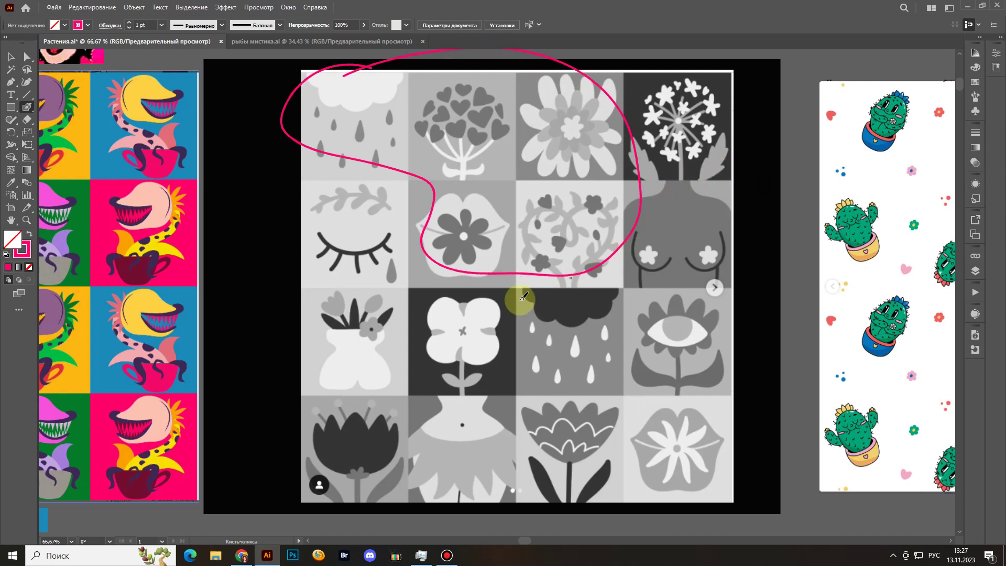
mouse_move(365, 451)
mouse_down()
mouse_move(448, 376)
mouse_move(578, 300)
mouse_move(707, 138)
mouse_up()
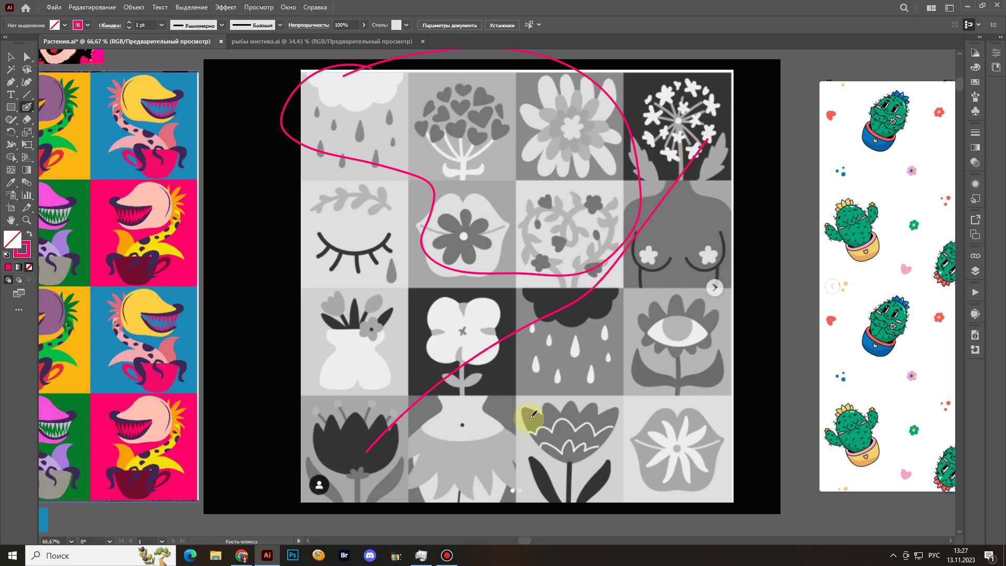
drag(533, 419, 611, 478)
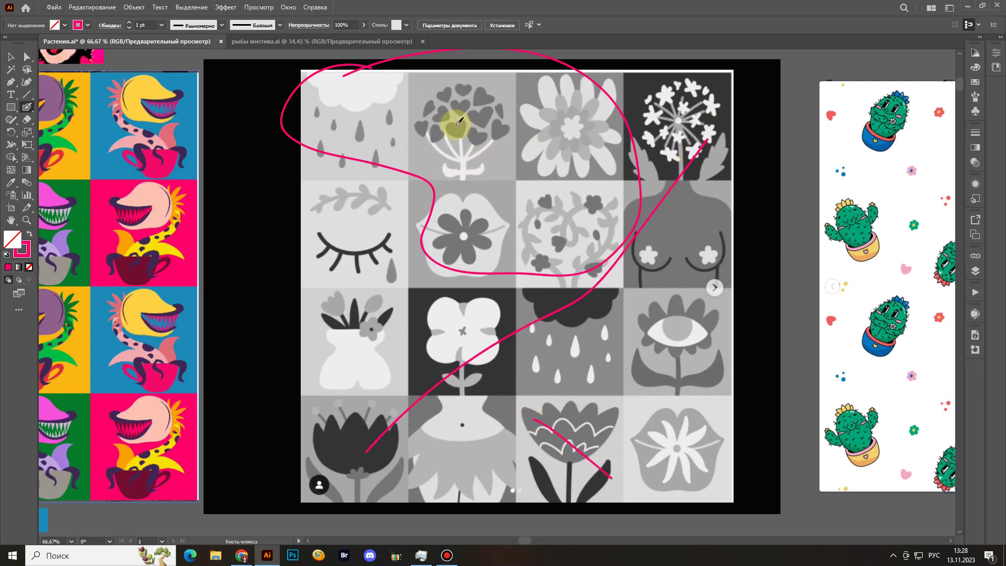
Select all the pink Blob Brush strokes by colour with the Magic Wand and delete them.
key(y)
click(637, 220)
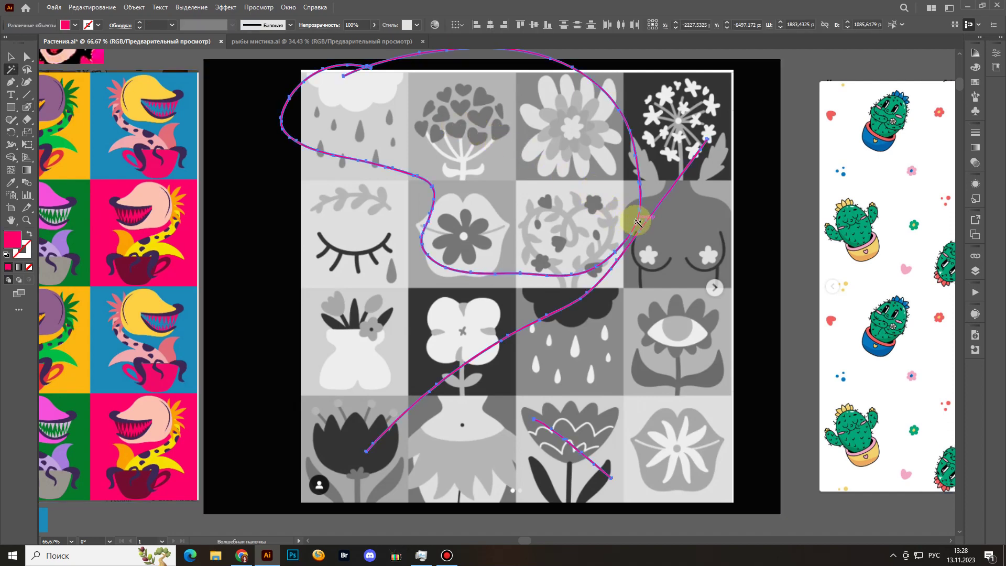
key(Delete)
key(v)
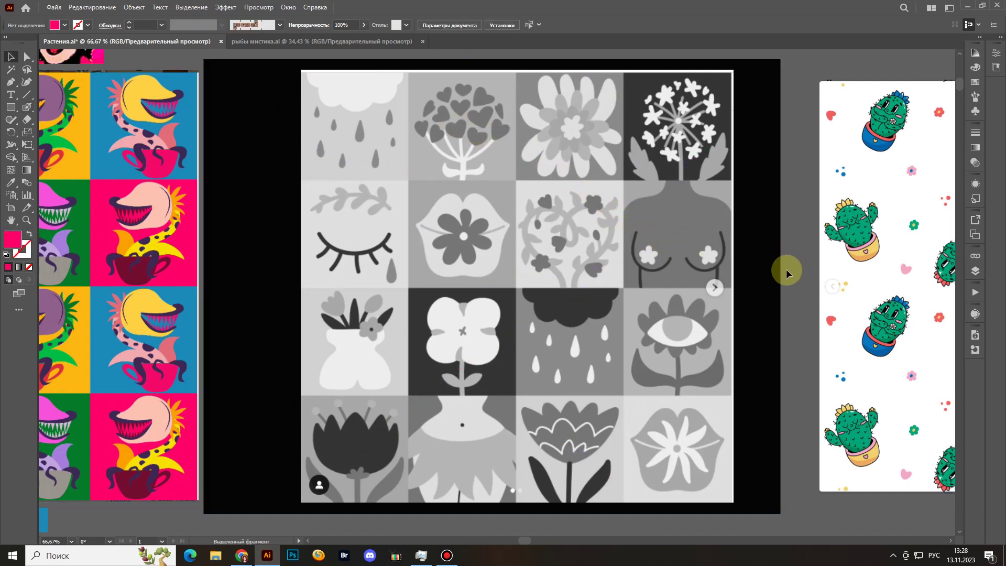
Delete the black overlay rectangle covering the floral checkerboard to bring back its colours.
click(780, 291)
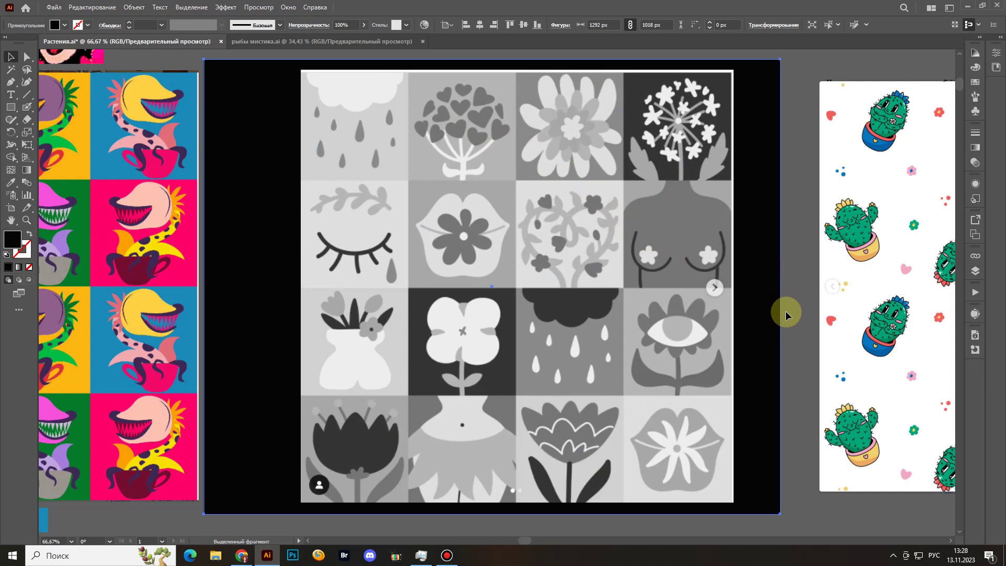
drag(770, 306, 754, 308)
key(Delete)
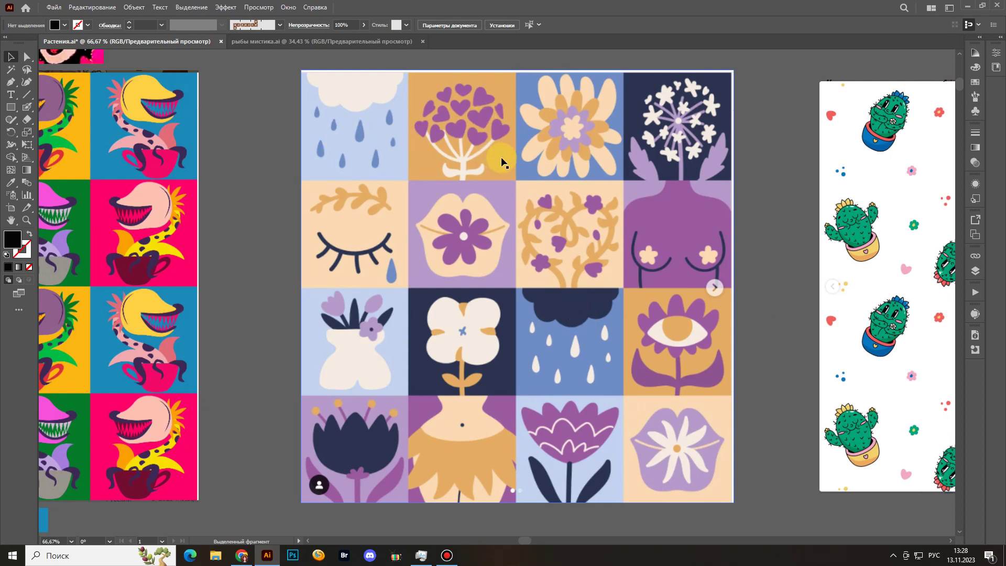
Sample bright pink from the carnivorous-plant pattern and Blob Brush loops around the dandelion head and white cotton flower, with lines joining them to the bodies below.
scroll(519, 181, right, 1)
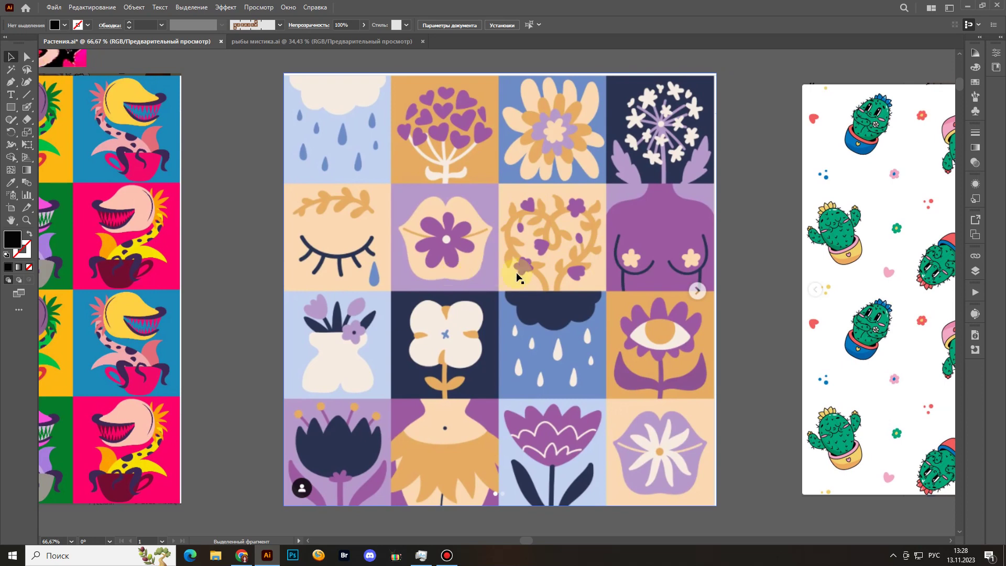
key(shift+b)
key(i)
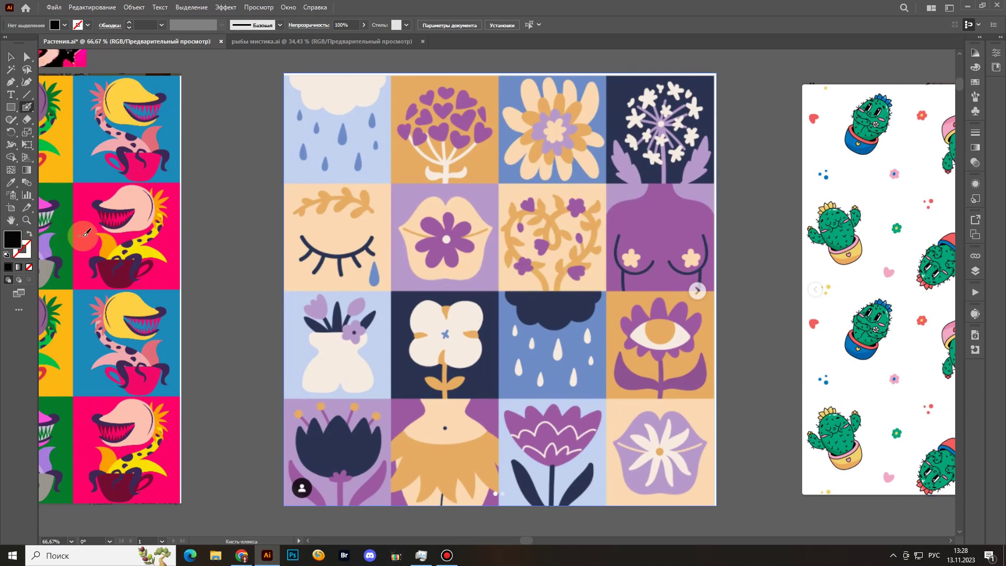
click(90, 226)
key(shift+b)
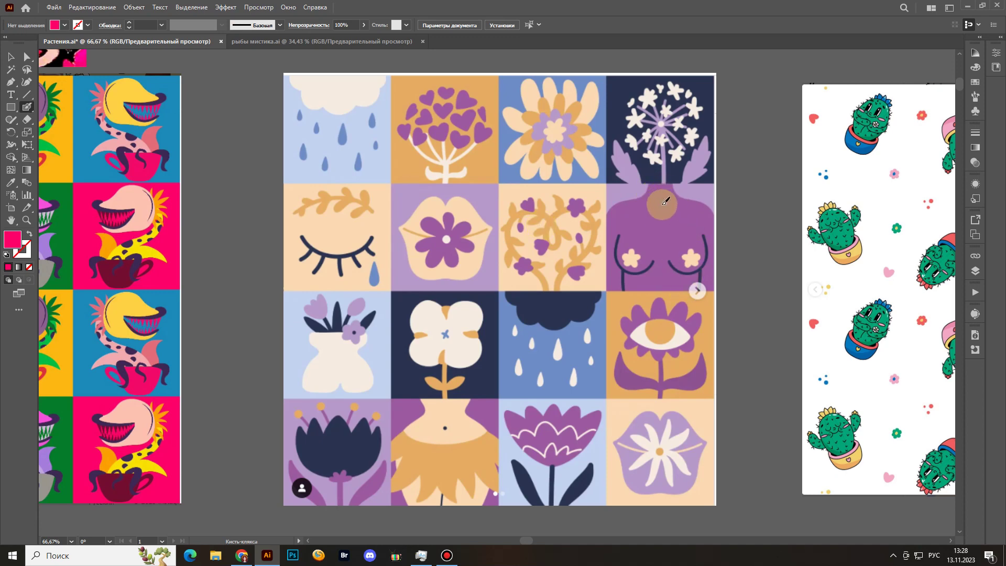
mouse_move(662, 206)
mouse_down()
mouse_move(669, 158)
mouse_move(652, 170)
mouse_move(676, 171)
mouse_move(685, 84)
mouse_move(677, 167)
mouse_up()
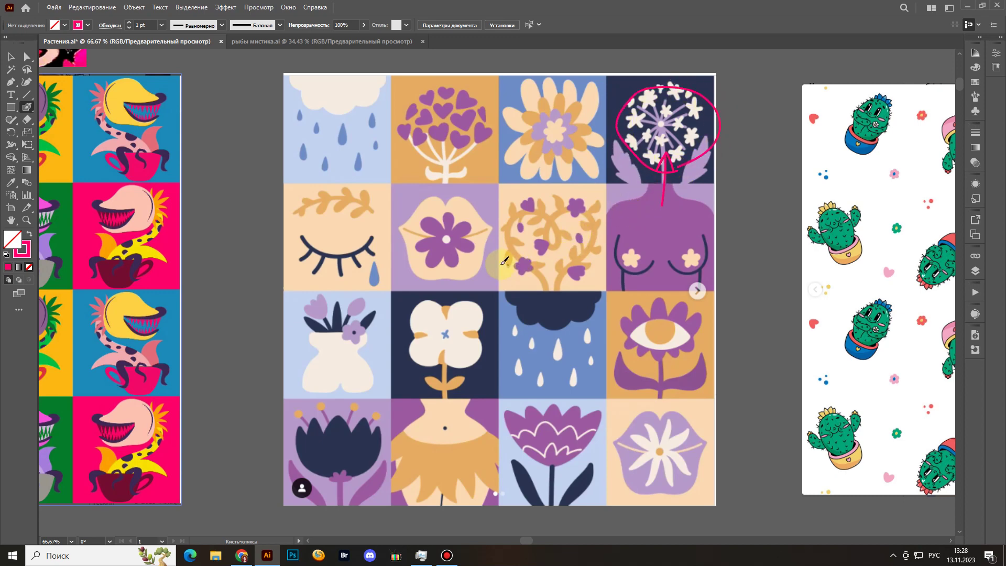
mouse_move(499, 262)
mouse_down()
mouse_move(617, 215)
mouse_move(564, 225)
mouse_up()
mouse_move(504, 382)
mouse_down()
mouse_move(465, 269)
mouse_move(529, 335)
mouse_move(415, 375)
mouse_up()
key(space)
Select the pink annotation strokes on the floral checkerboard by colour with the Magic Wand, delete them and clear the selection.
key(y)
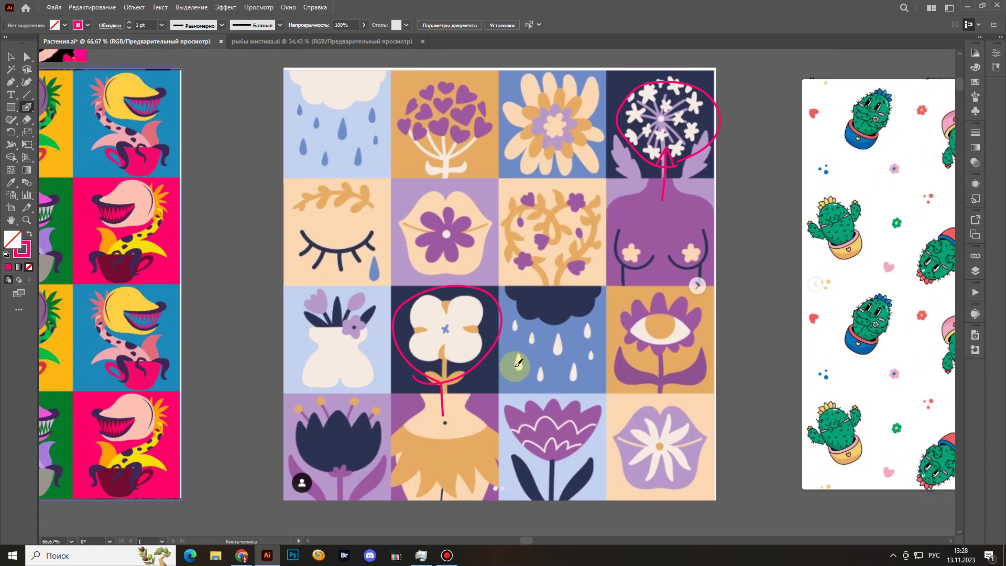
click(497, 344)
key(Delete)
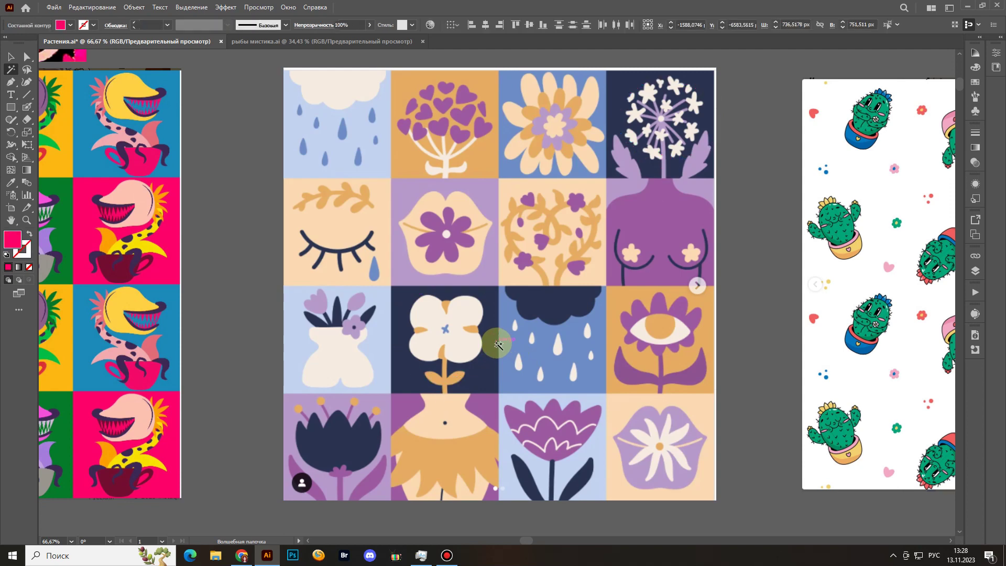
key(v)
click(585, 324)
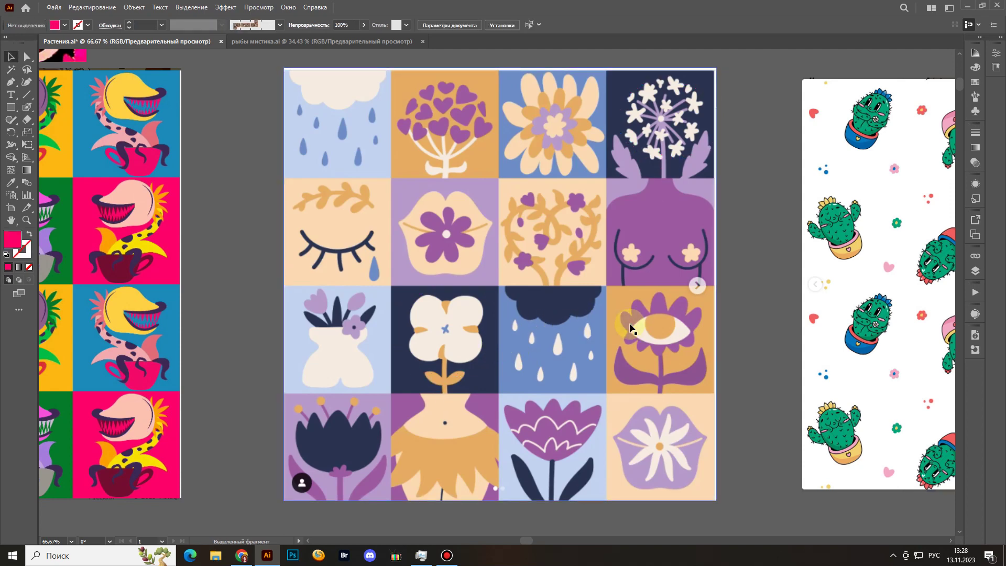
Examine the motif spacing and repetition in the potted-cactus pattern and the orange smiling-daisy pattern.
drag(827, 336, 633, 336)
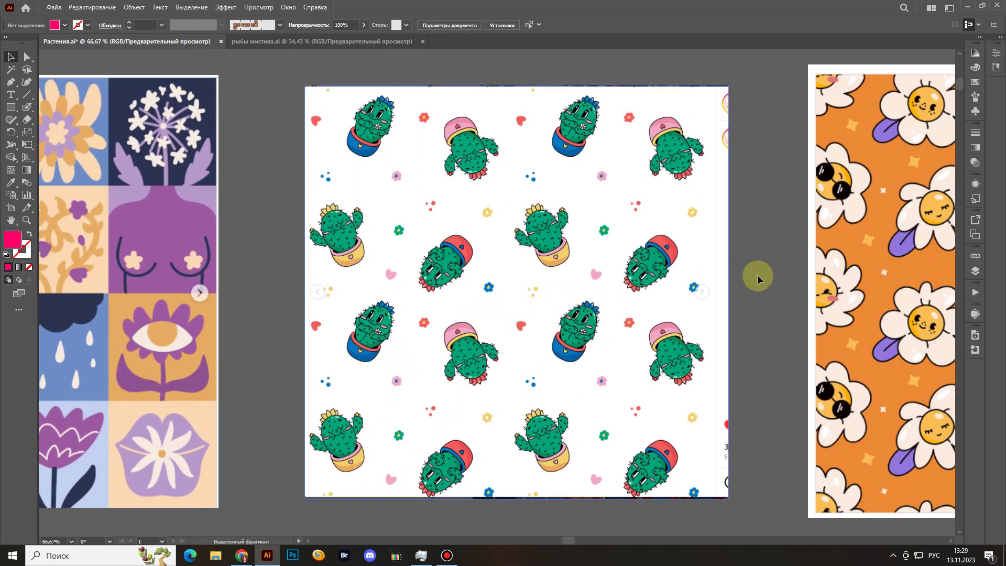
drag(815, 333, 600, 302)
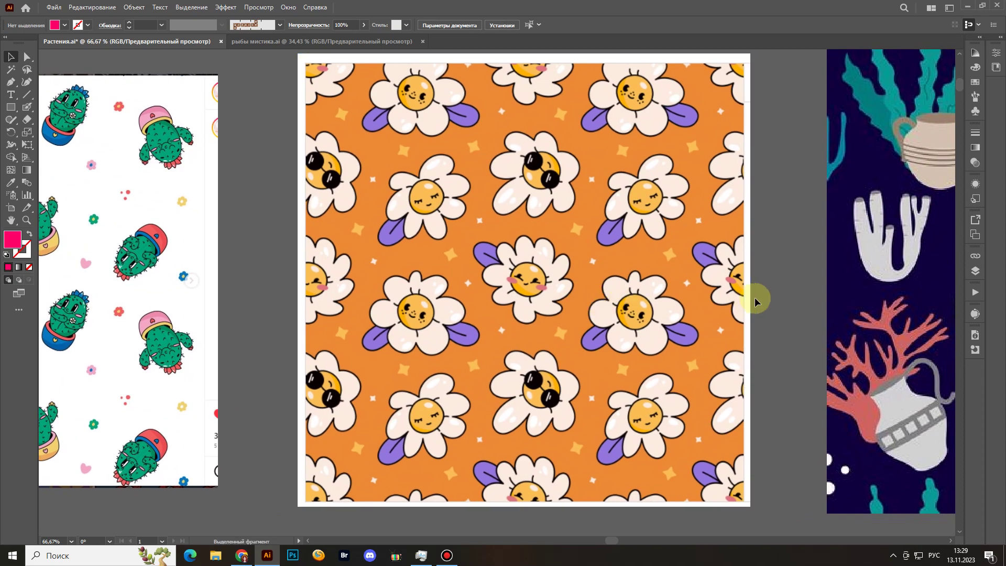
drag(763, 302, 740, 310)
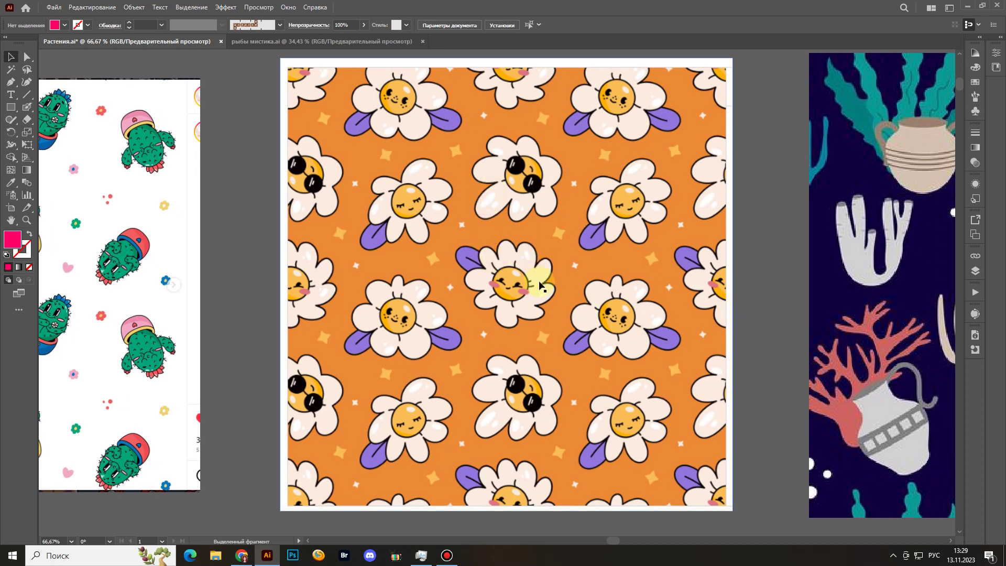
drag(759, 258, 727, 242)
drag(453, 297, 488, 295)
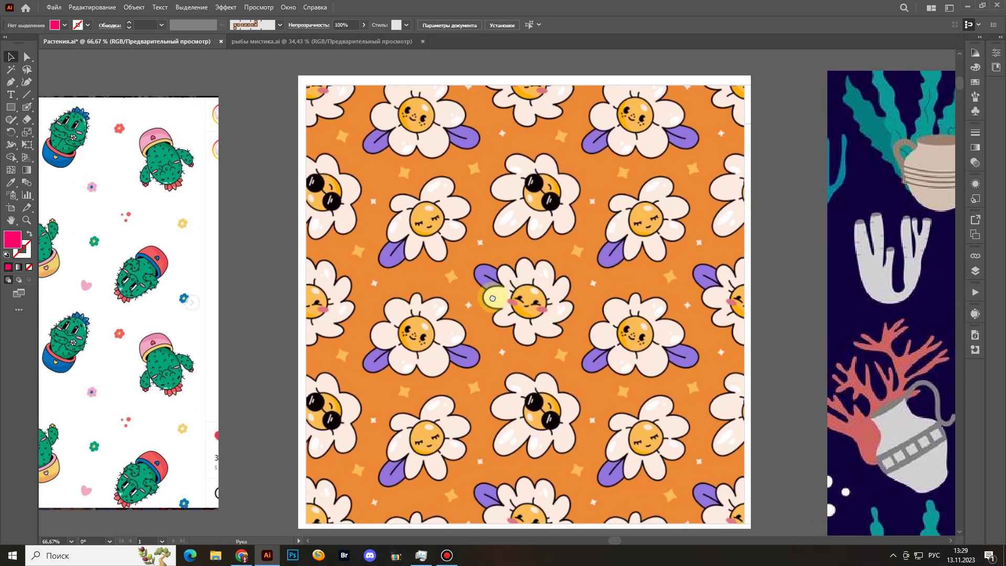
drag(129, 292, 483, 304)
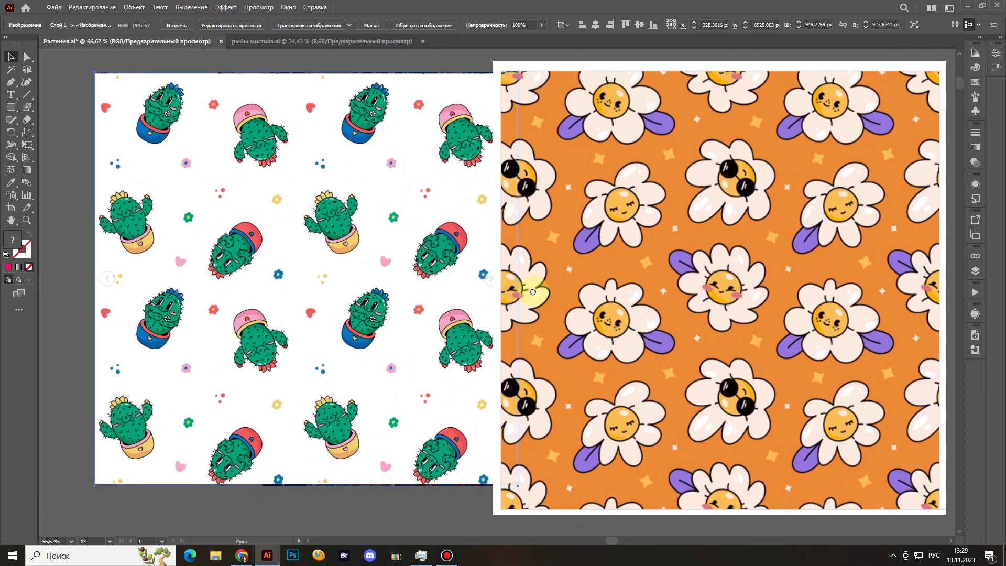
drag(374, 301, 321, 296)
drag(670, 304, 495, 303)
click(495, 304)
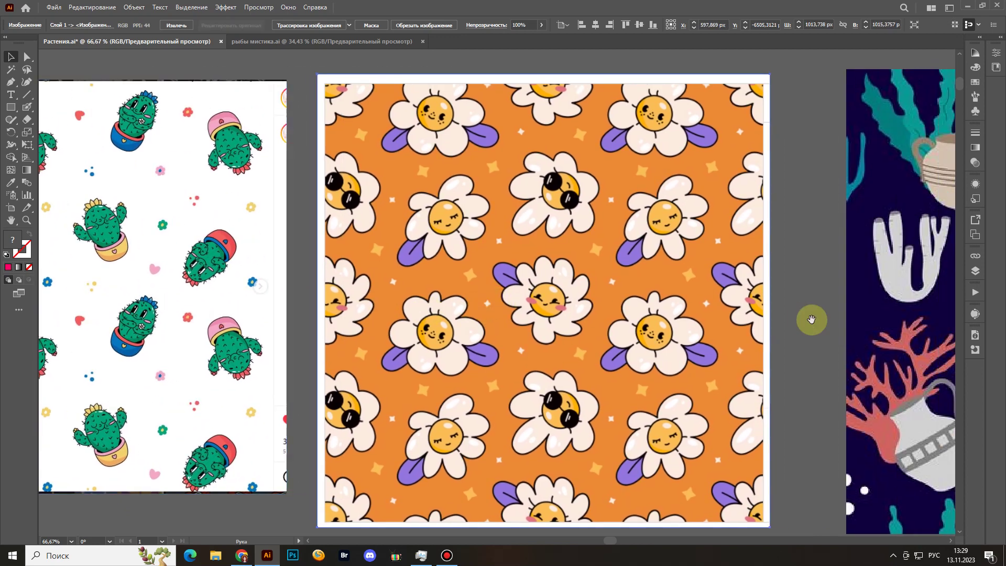
drag(808, 317, 746, 301)
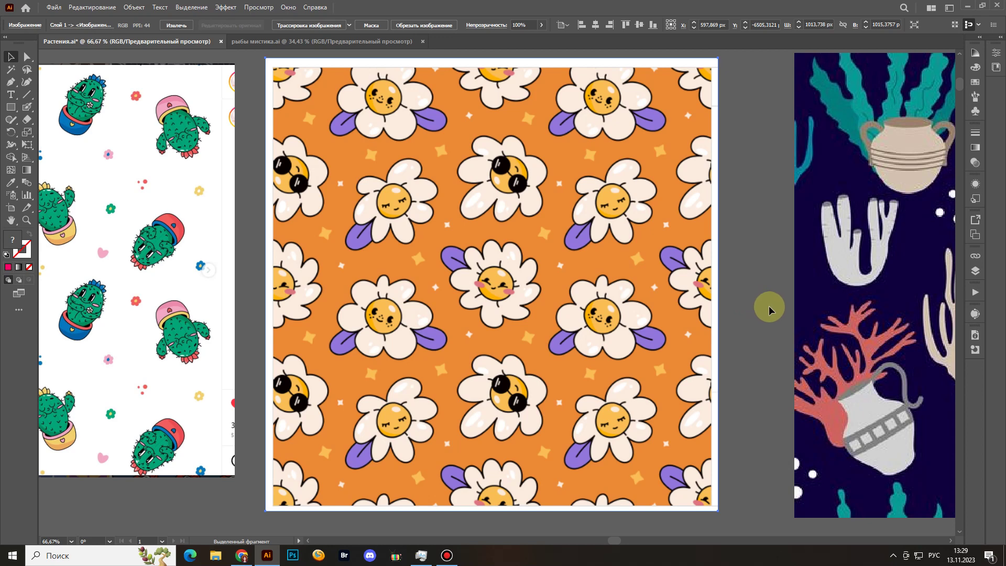
Select the navy underwater pattern with corals and amphorae and shift it about 5 px left and 5 px down.
drag(819, 311, 579, 330)
drag(666, 323, 485, 291)
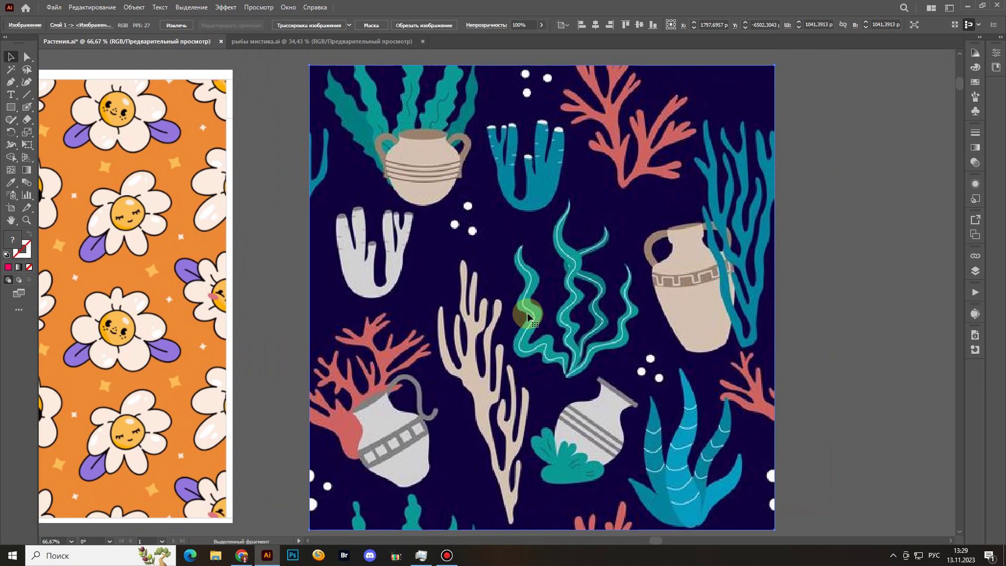
scroll(592, 294, down, 1)
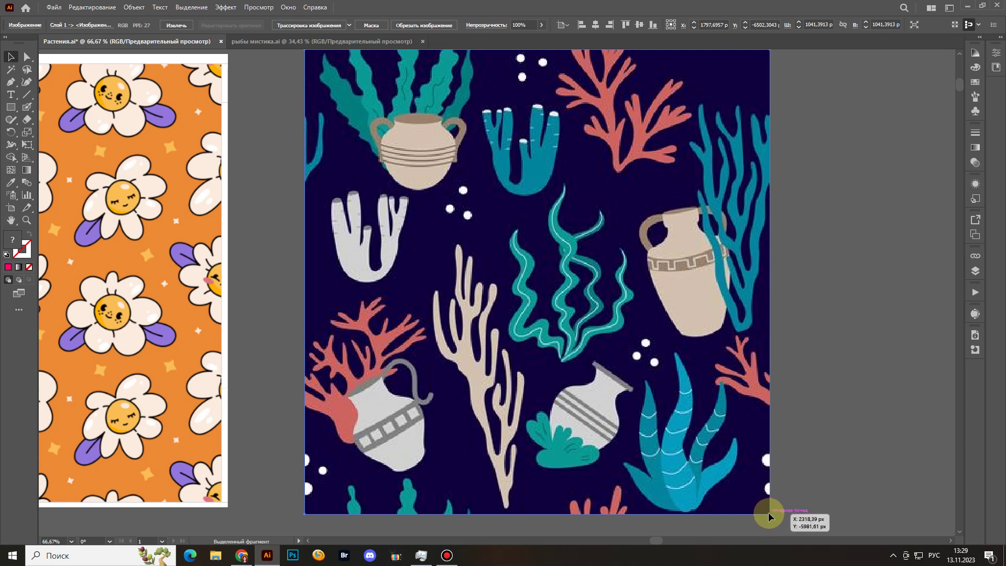
drag(770, 514, 746, 487)
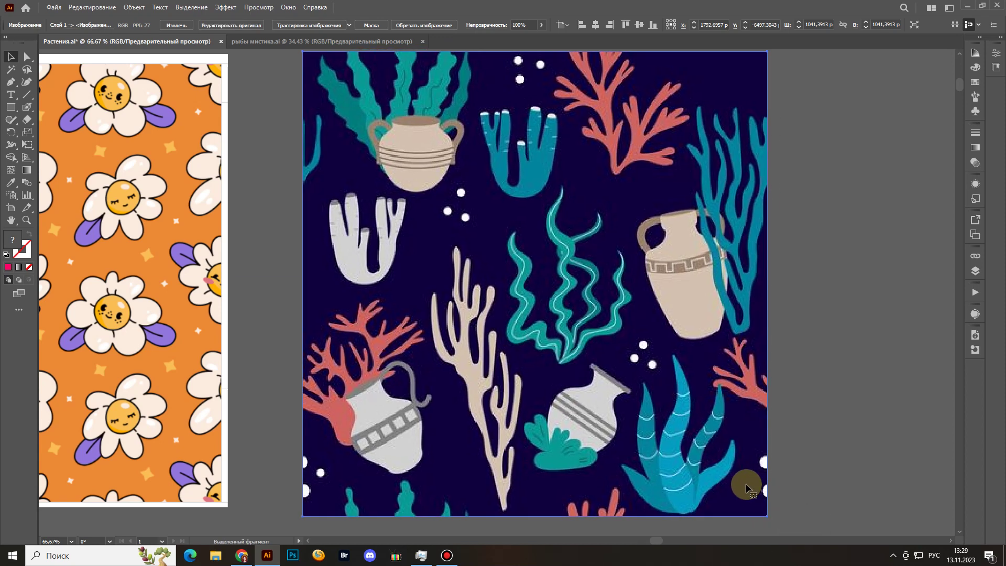
click(447, 555)
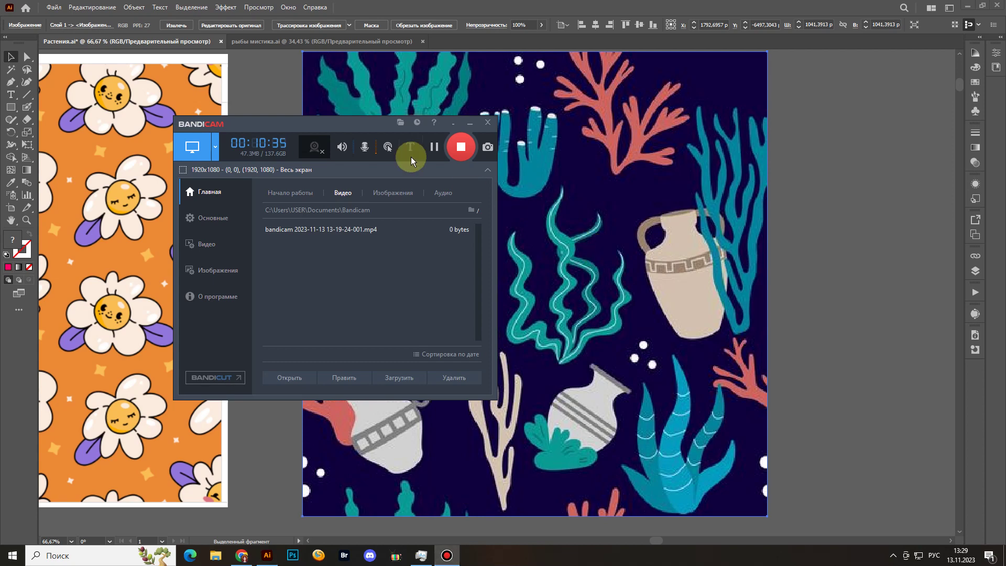
click(434, 147)
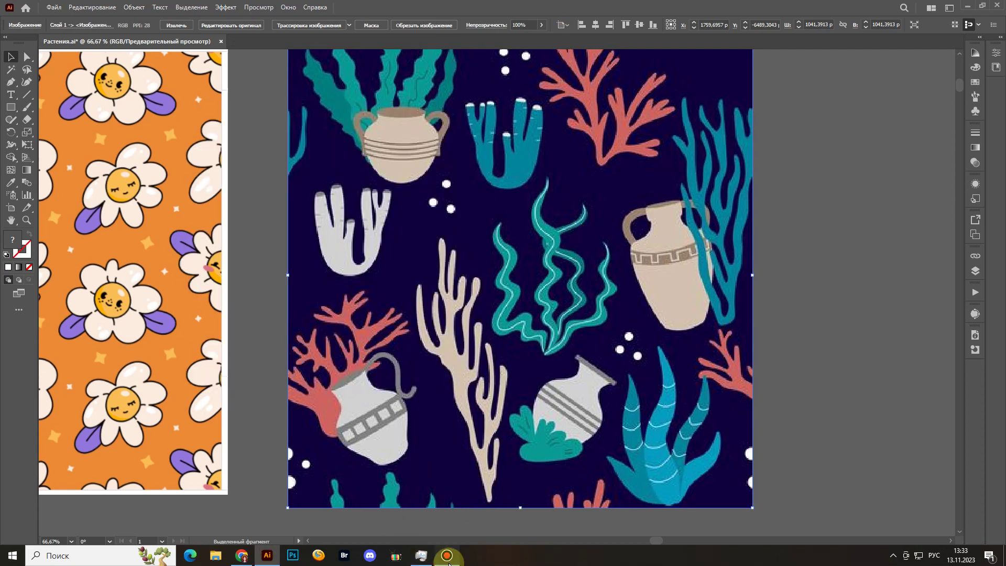
click(447, 556)
click(447, 556)
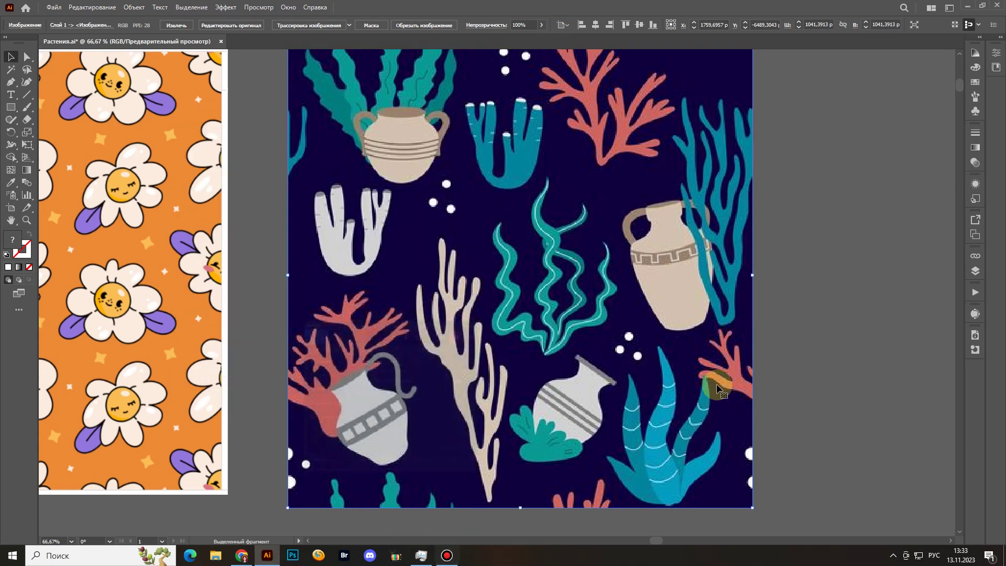
Shrink the underwater tile to about 459 px square and duplicate it edge to edge into a two-by-two grid.
drag(796, 285, 610, 199)
shift+click(441, 215)
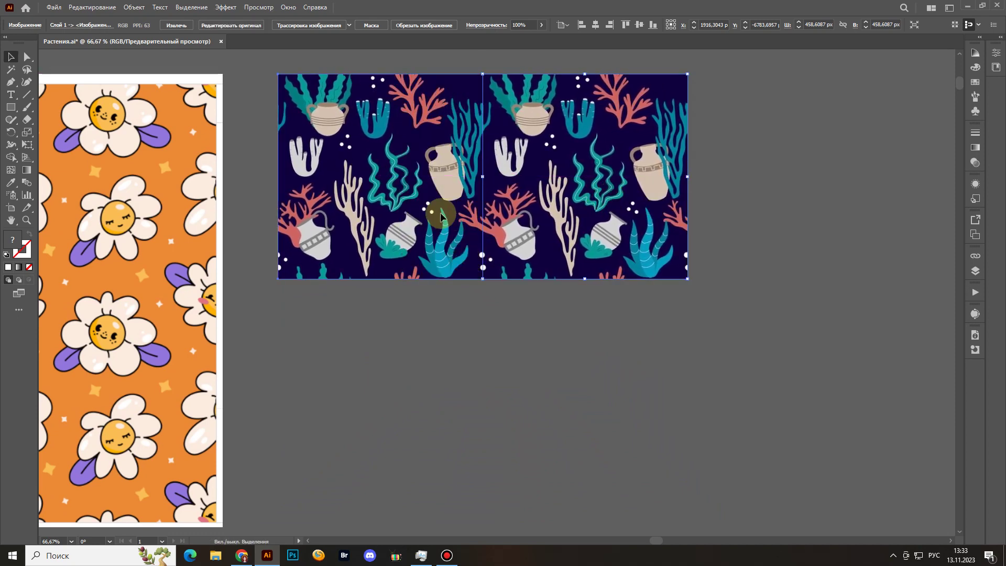
drag(565, 161, 570, 330)
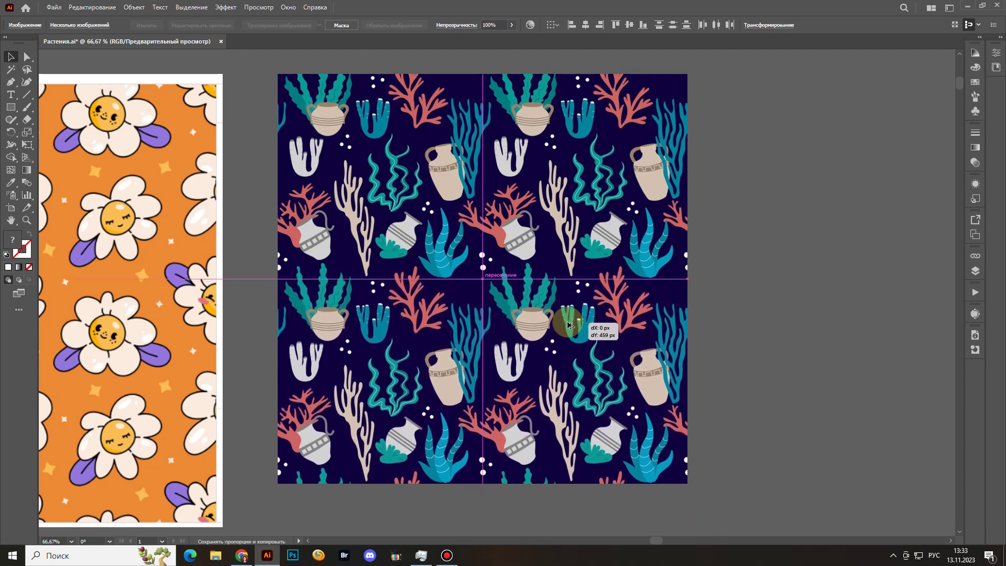
Select all four underwater tiles, enlarge them proportionally as one block, reposition the block beside the daisy pattern and deselect it.
key(ctrl+a)
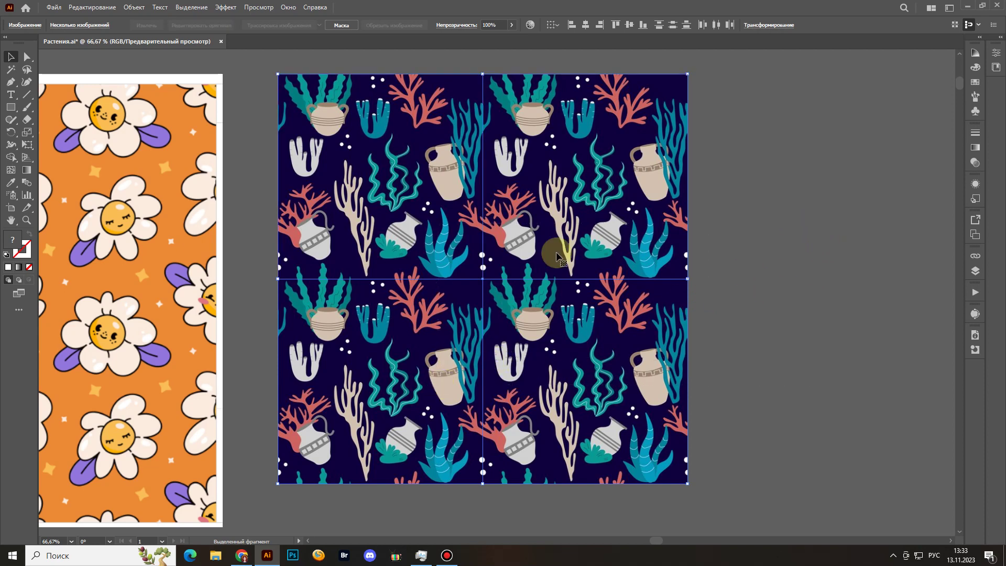
drag(558, 250, 550, 265)
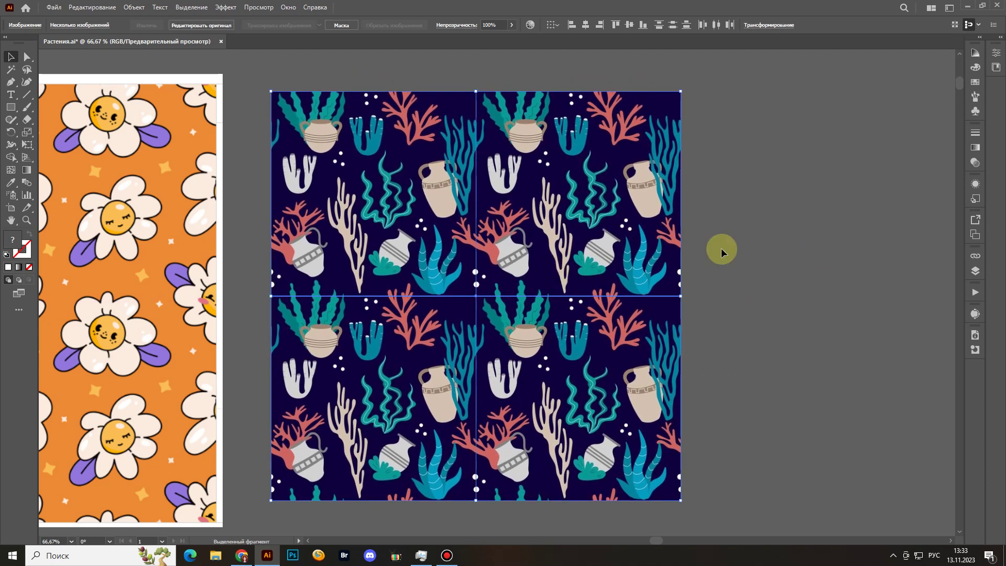
drag(683, 296, 700, 296)
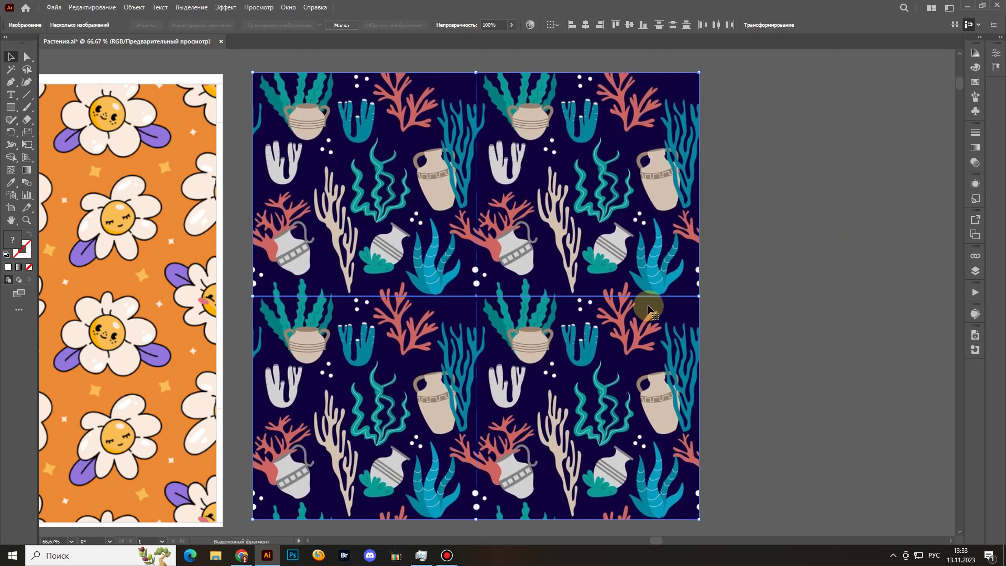
drag(624, 318, 638, 320)
click(847, 319)
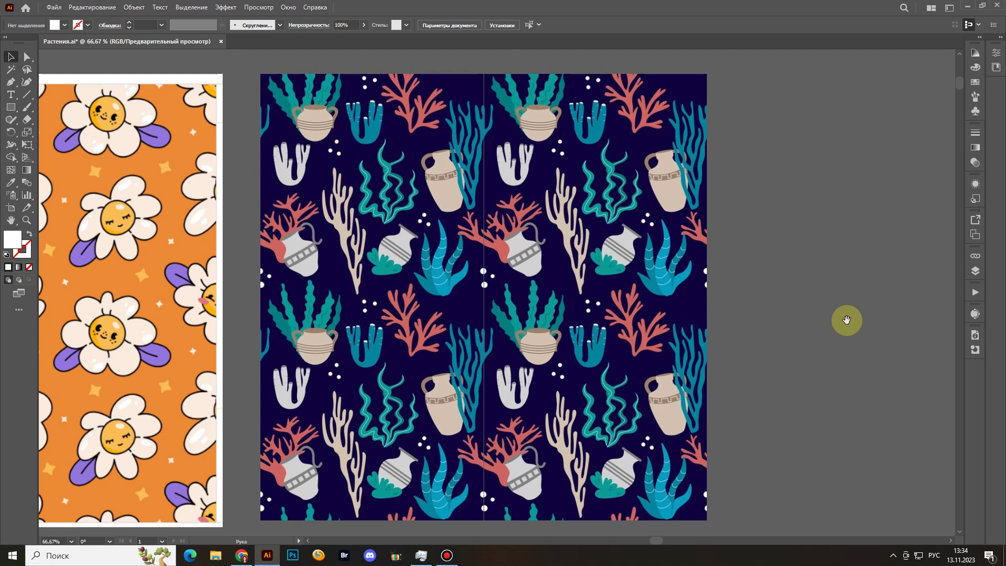
Sample orange from the daisy pattern and Blob Brush an oval around the lower-right tile's potted amphora, plus an arrow pointing diagonally up from it.
mouse_move(845, 316)
mouse_down()
mouse_move(865, 312)
mouse_move(853, 315)
mouse_up()
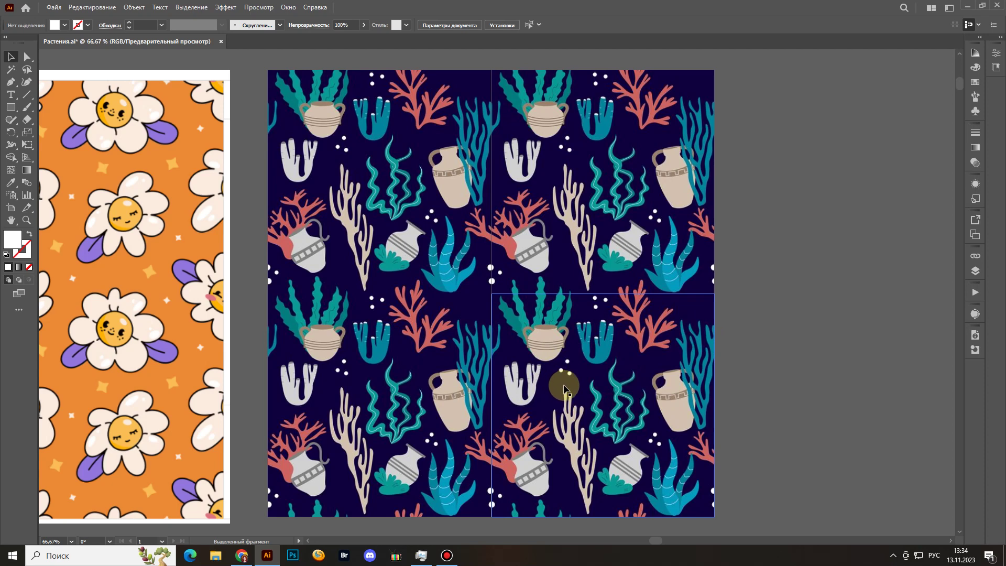
key(i)
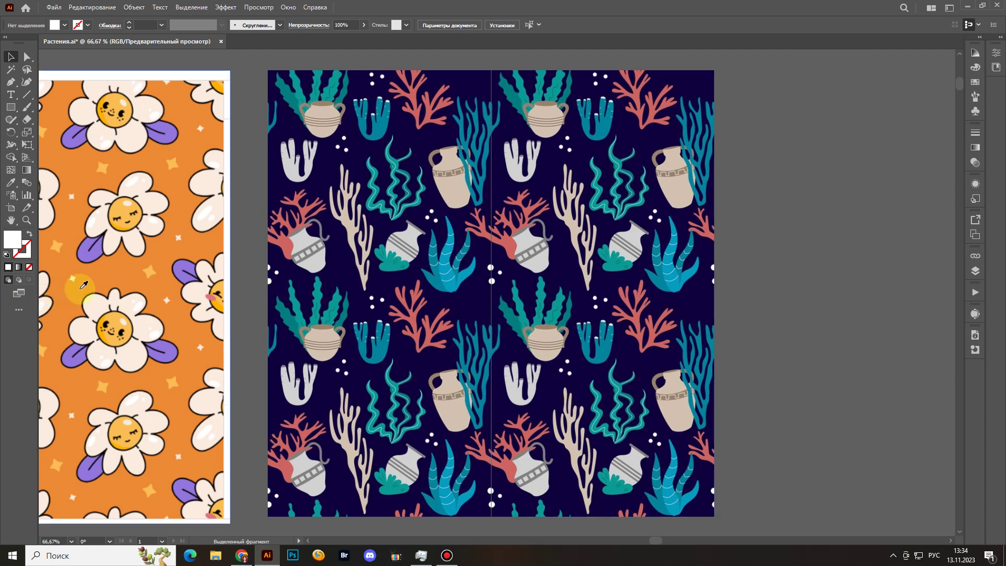
click(116, 276)
key(shift+b)
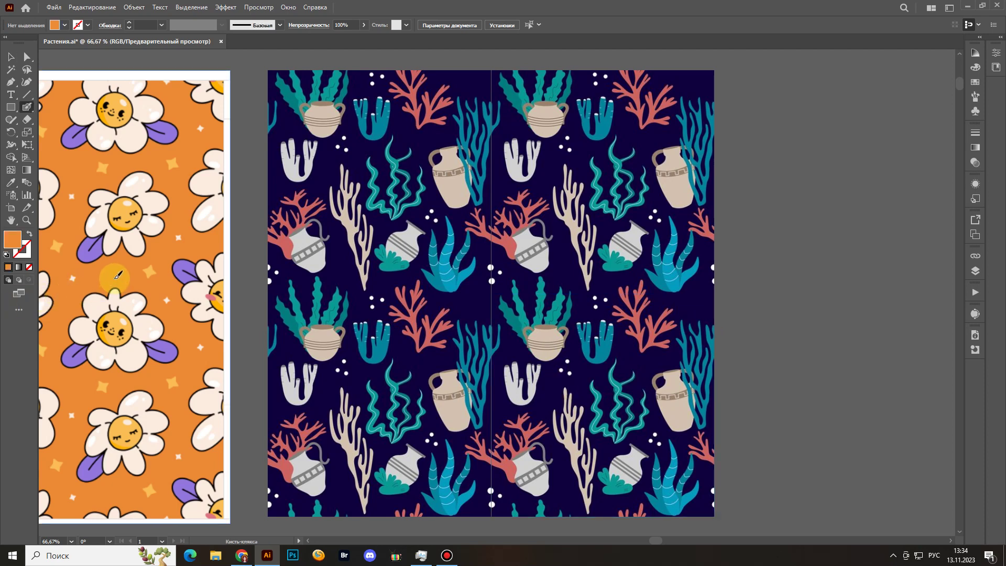
mouse_move(566, 321)
mouse_down()
mouse_move(509, 323)
mouse_move(517, 369)
mouse_move(594, 346)
mouse_move(555, 318)
mouse_up()
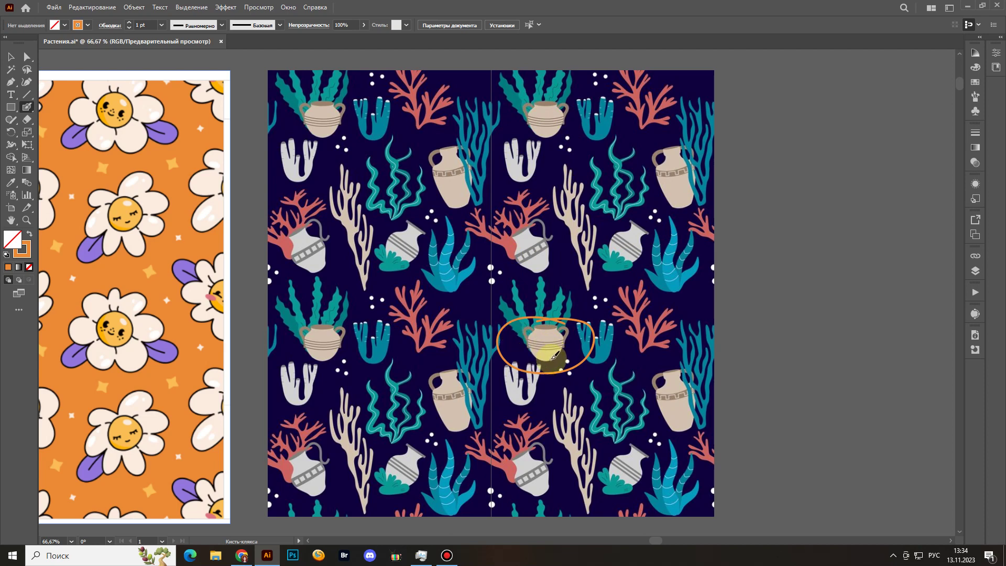
drag(550, 351, 576, 325)
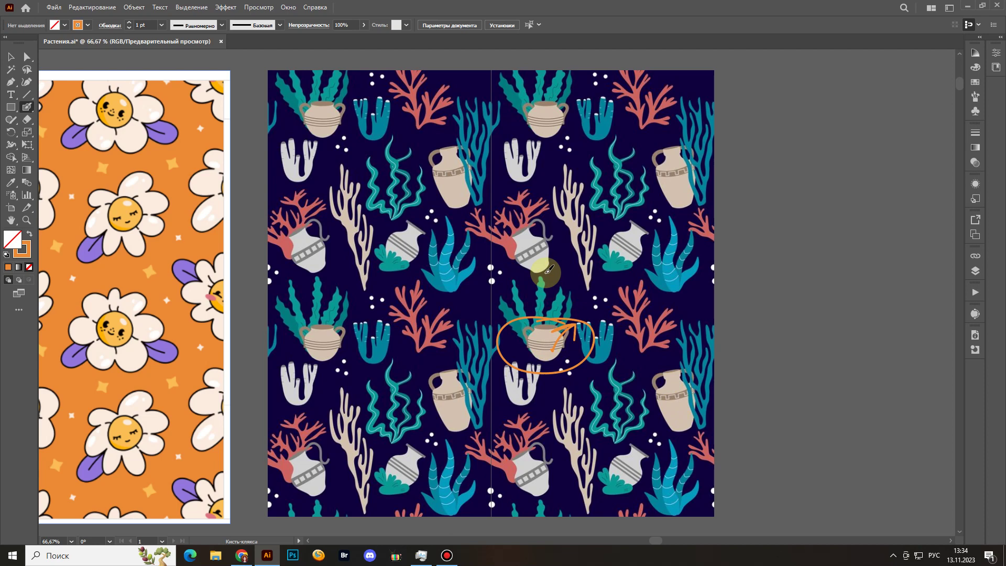
Select the orange oval and arrow strokes on the underwater grid with the Magic Wand and delete them.
key(y)
click(594, 346)
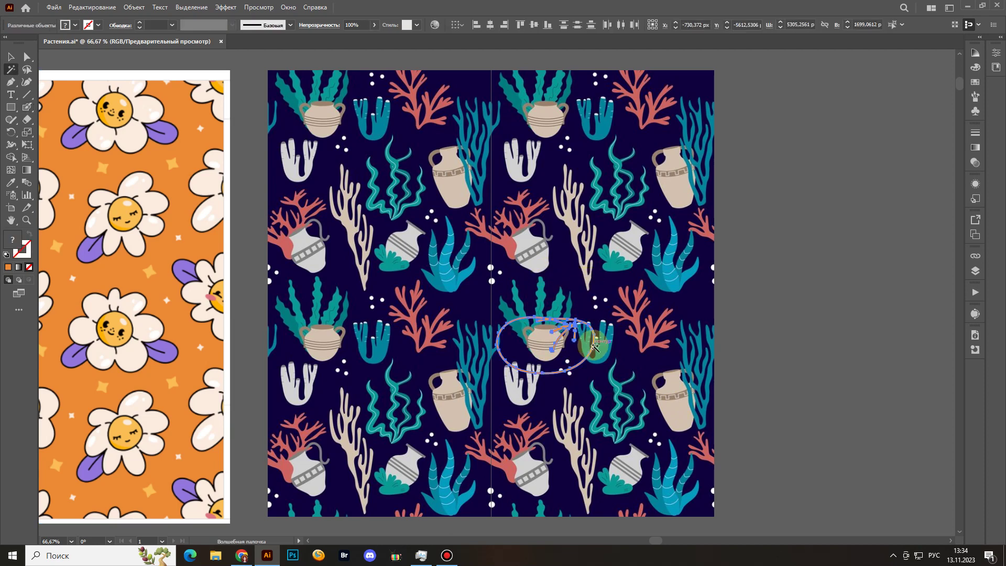
key(Delete)
Move from the underwater grid to the blue pattern with red poppies and hearts, select it and examine it up close.
scroll(602, 346, down, 2)
key(ctrl+minus)
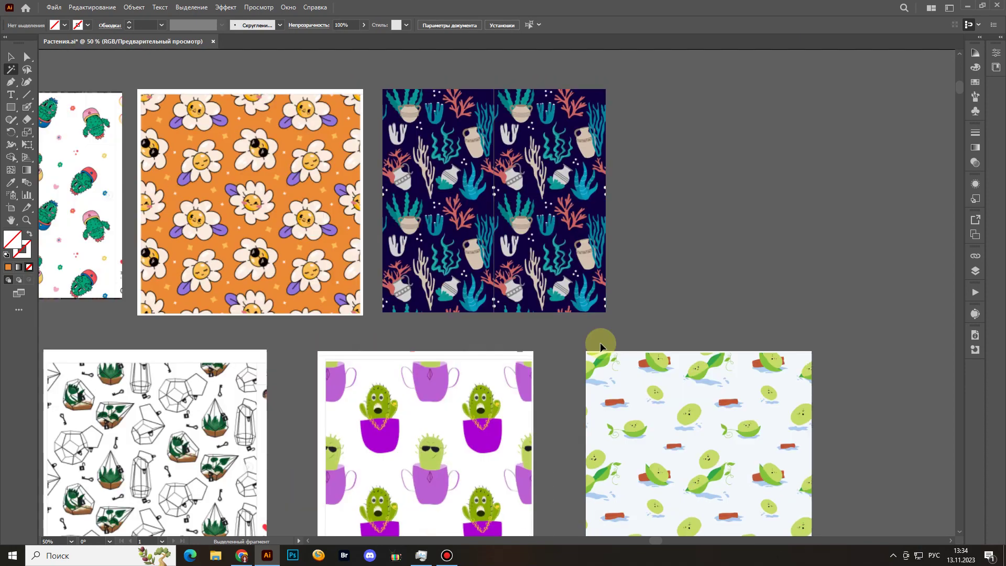
drag(250, 332, 619, 276)
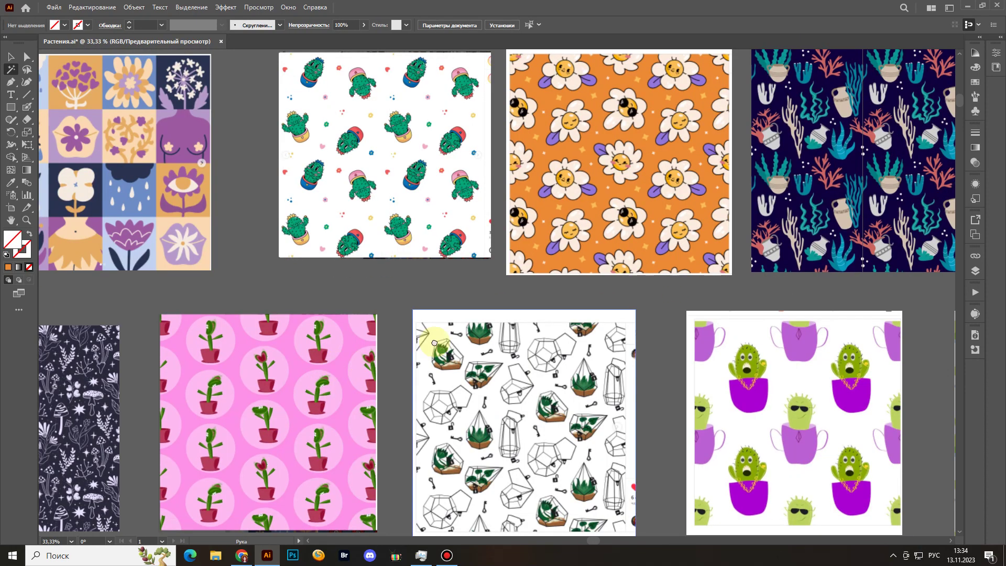
drag(343, 316, 576, 278)
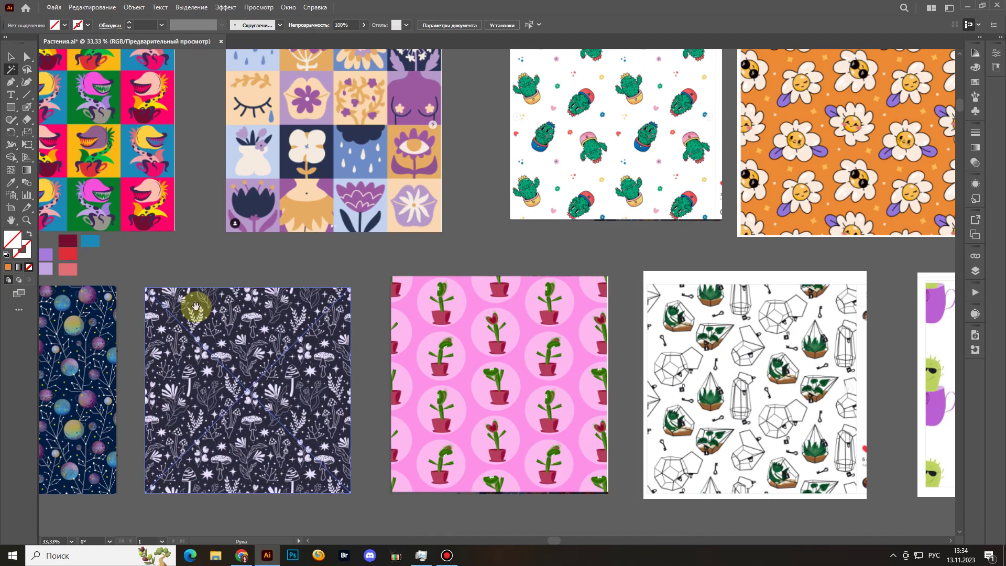
drag(195, 307, 561, 258)
drag(325, 262, 548, 276)
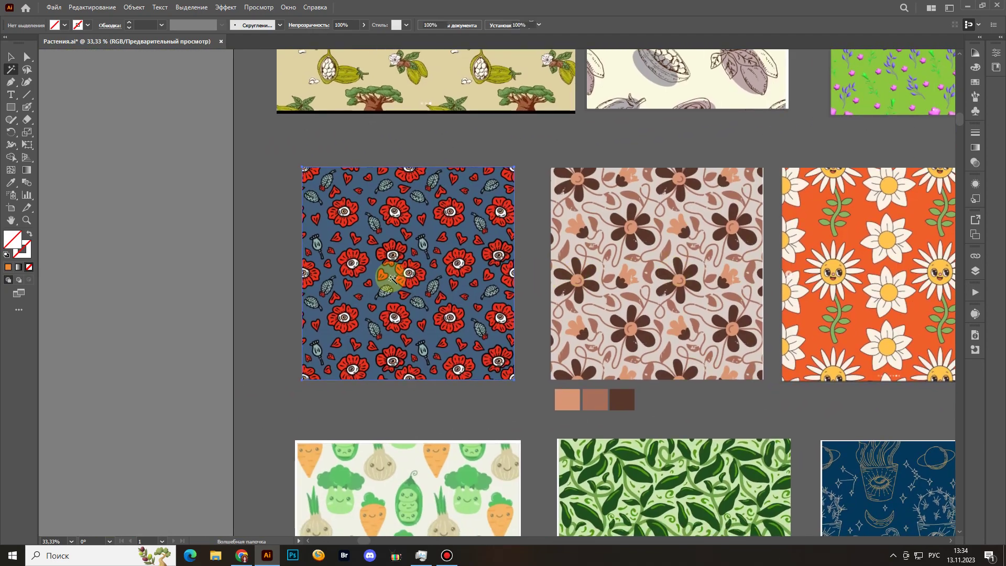
click(388, 279)
key(v)
key(ctrl+plus)
key(ctrl+plus)
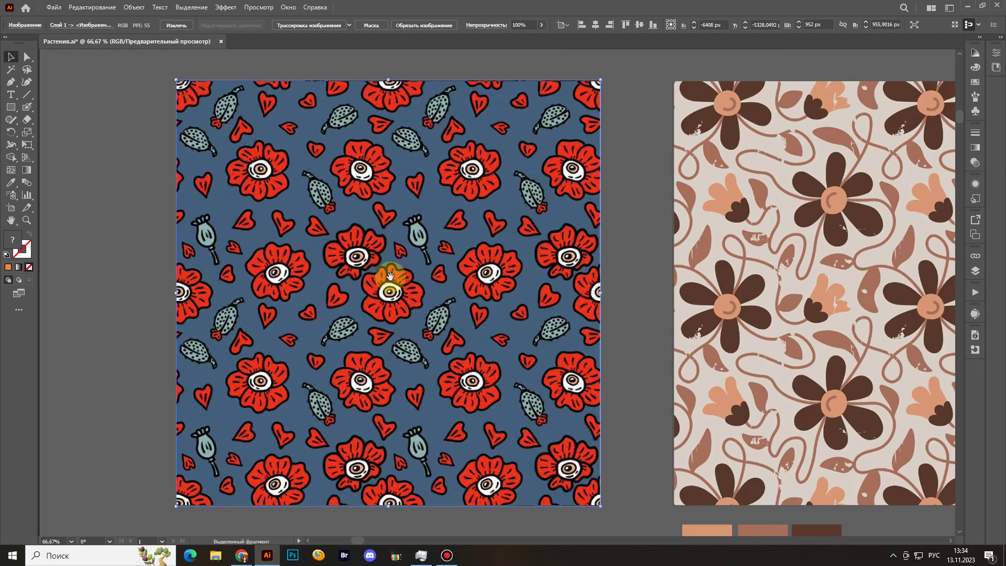
drag(386, 274, 474, 275)
key(space)
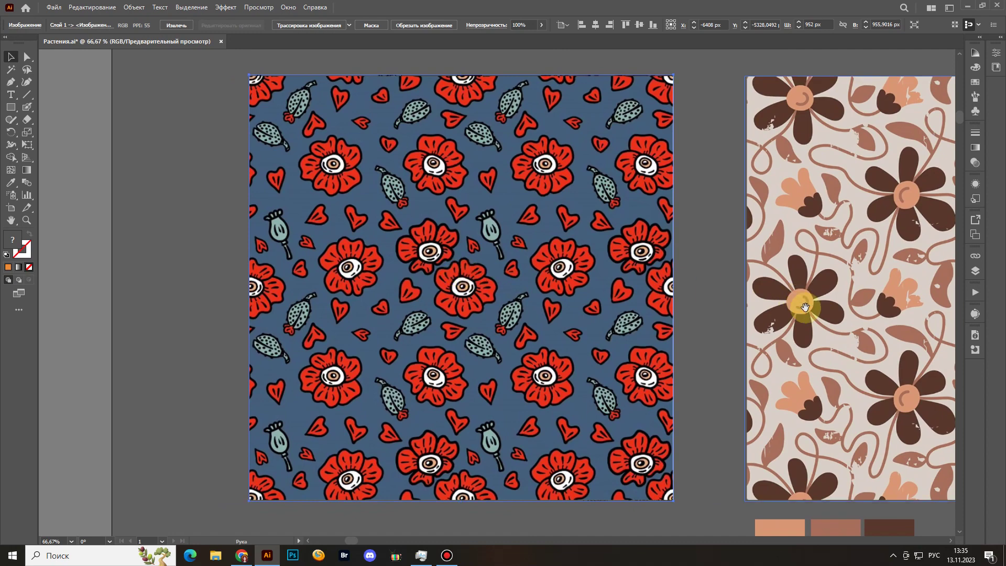
Nudge the beige pattern with brown flowers slightly left and move its three colour swatches closer beneath it.
drag(802, 299, 452, 292)
drag(651, 325, 554, 336)
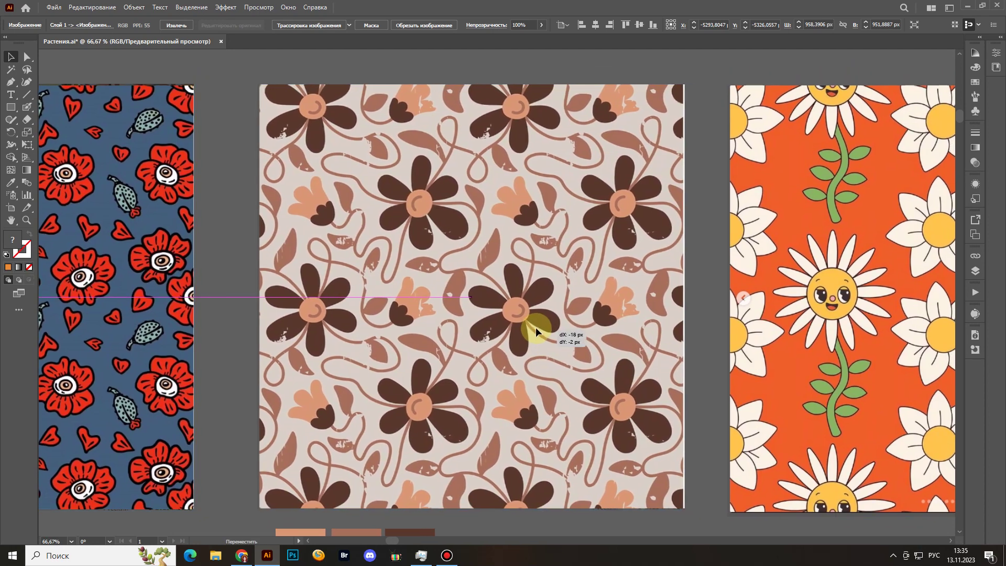
drag(579, 386, 583, 330)
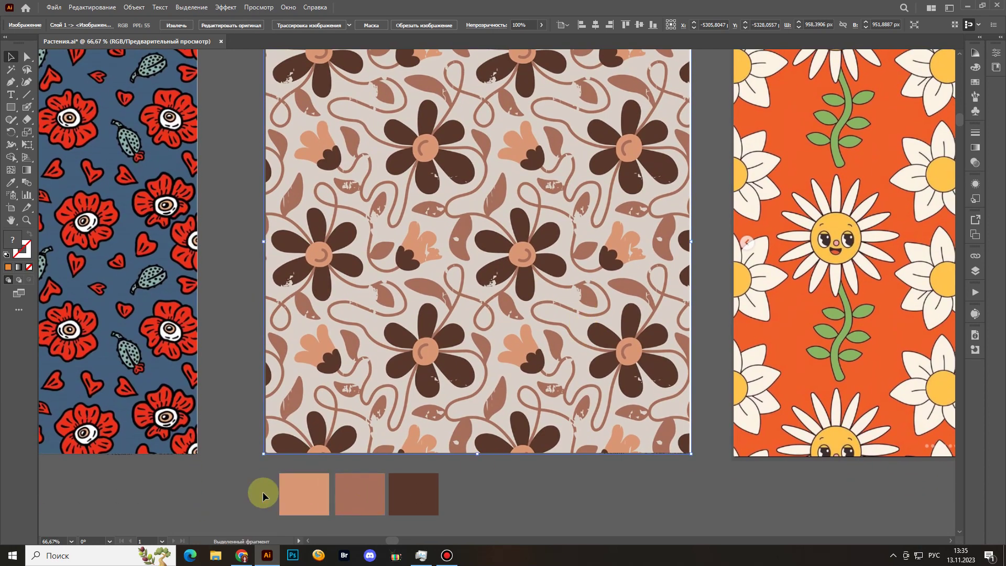
drag(448, 511, 431, 473)
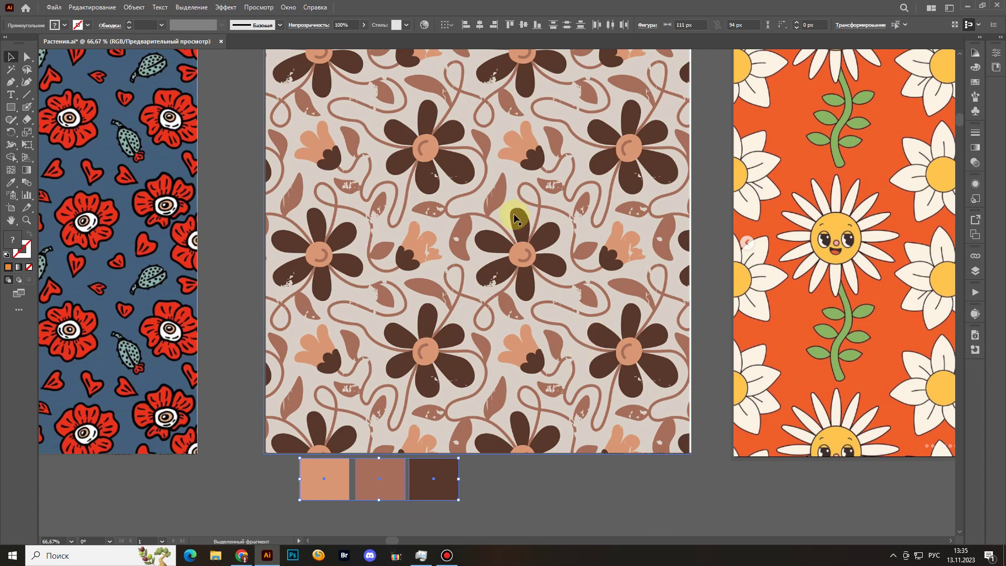
scroll(526, 338, up, 1)
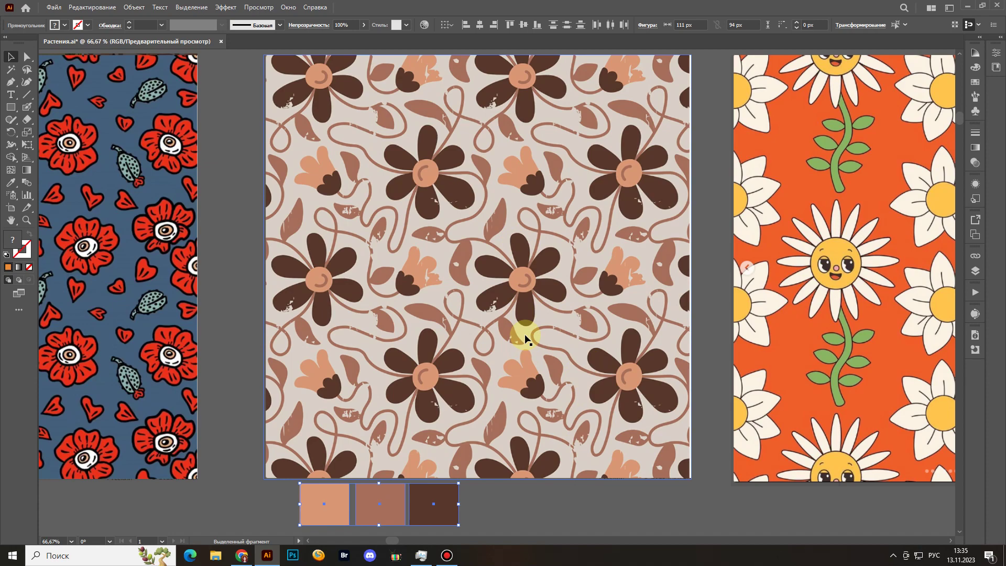
click(545, 503)
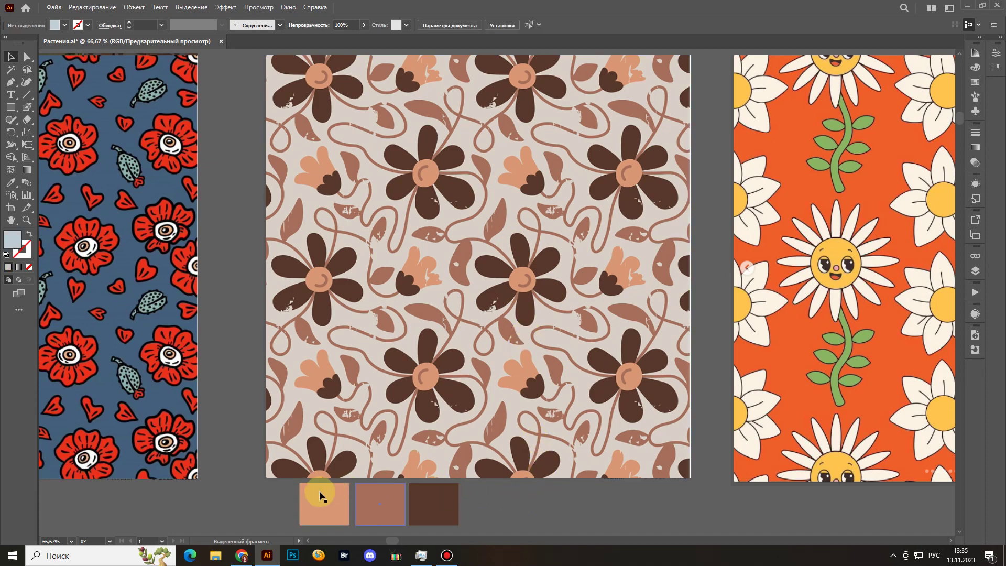
Preview the lighter tone ED977A for the dark brown swatch in the Color Picker, discard it and deselect the swatch.
click(442, 503)
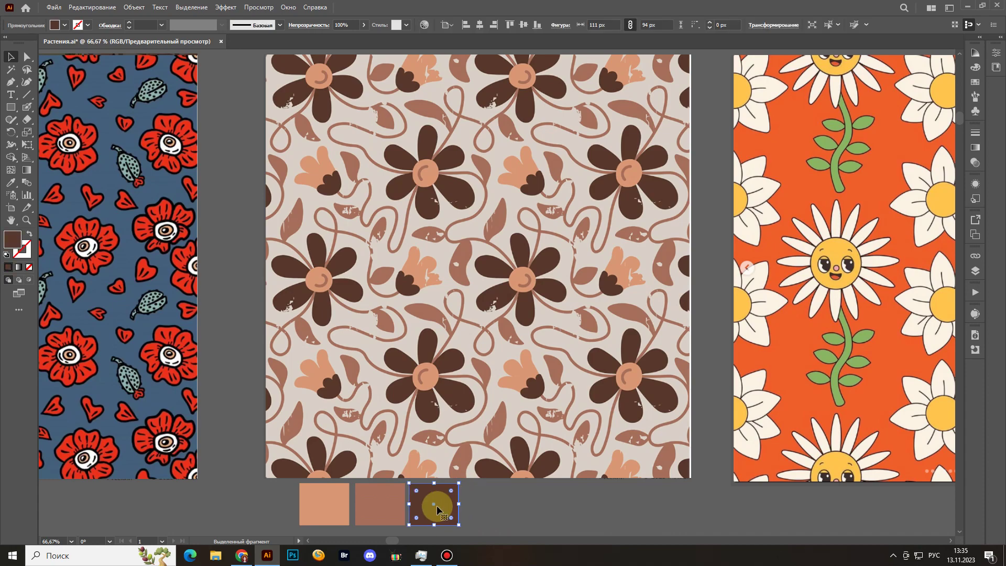
double_click(12, 242)
drag(532, 293, 552, 327)
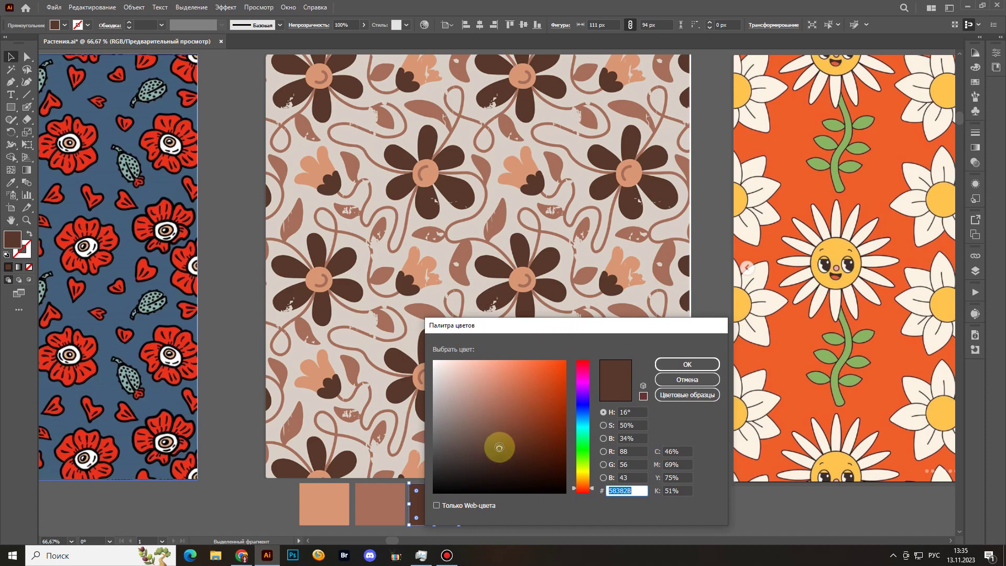
mouse_move(499, 446)
mouse_down()
mouse_move(517, 404)
mouse_move(507, 405)
mouse_move(571, 388)
mouse_move(505, 409)
mouse_move(479, 383)
mouse_move(498, 369)
mouse_up()
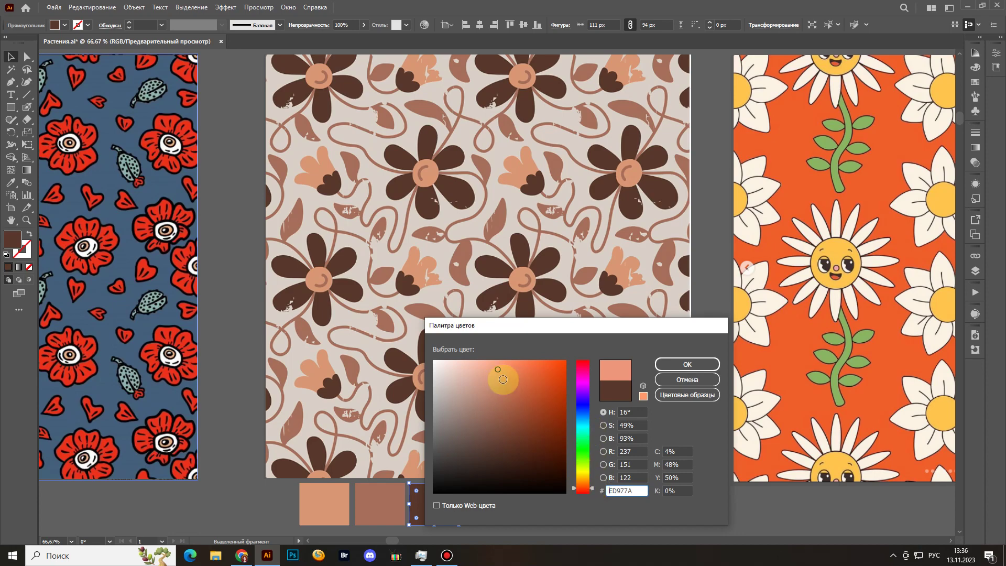
click(667, 385)
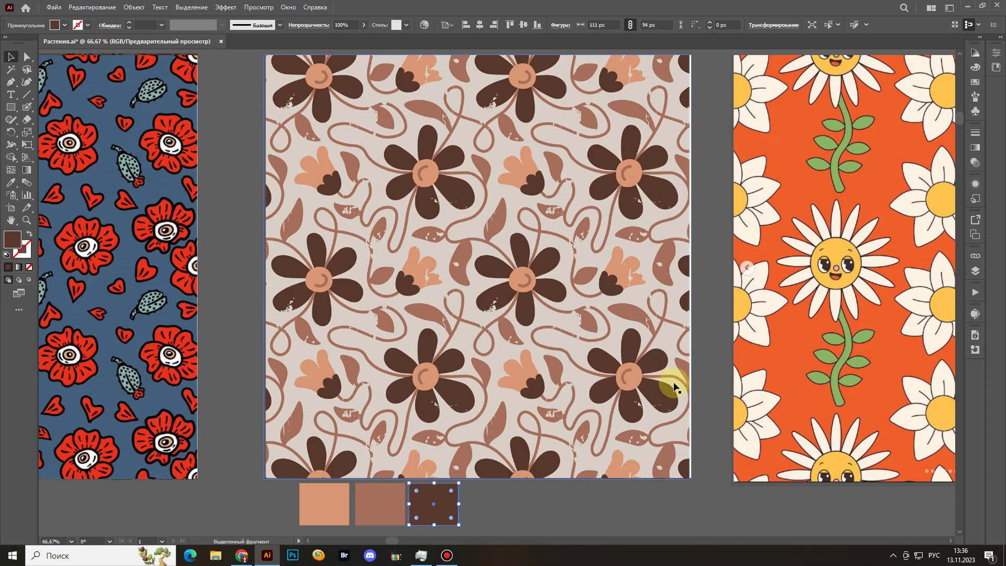
mouse_move(618, 265)
mouse_down()
mouse_move(616, 295)
mouse_move(613, 283)
mouse_up()
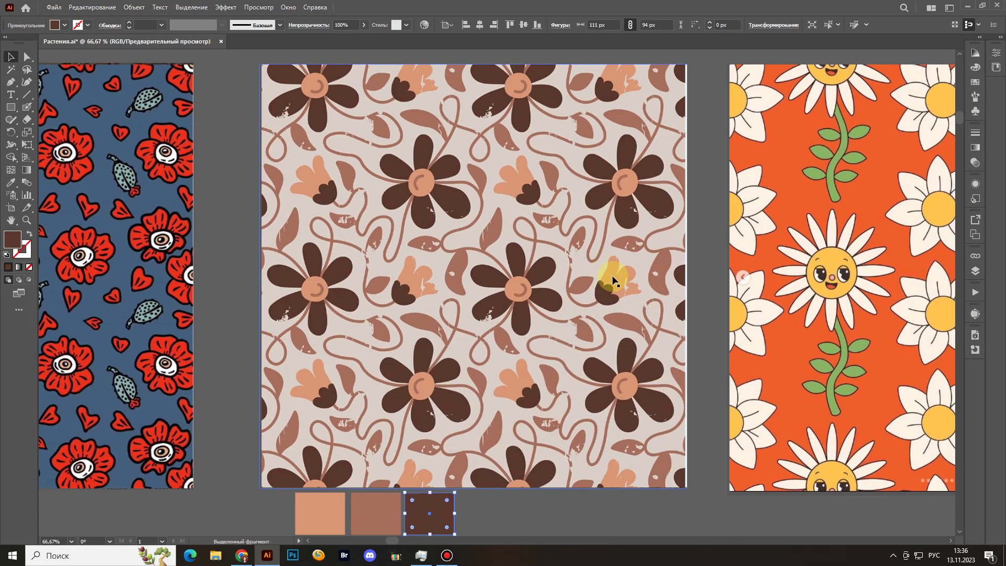
click(692, 313)
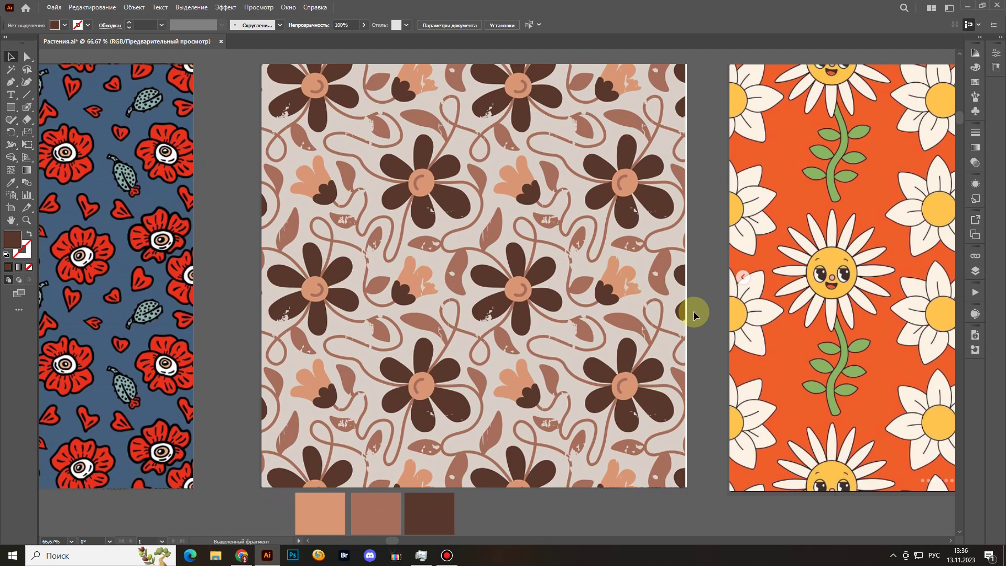
click(453, 557)
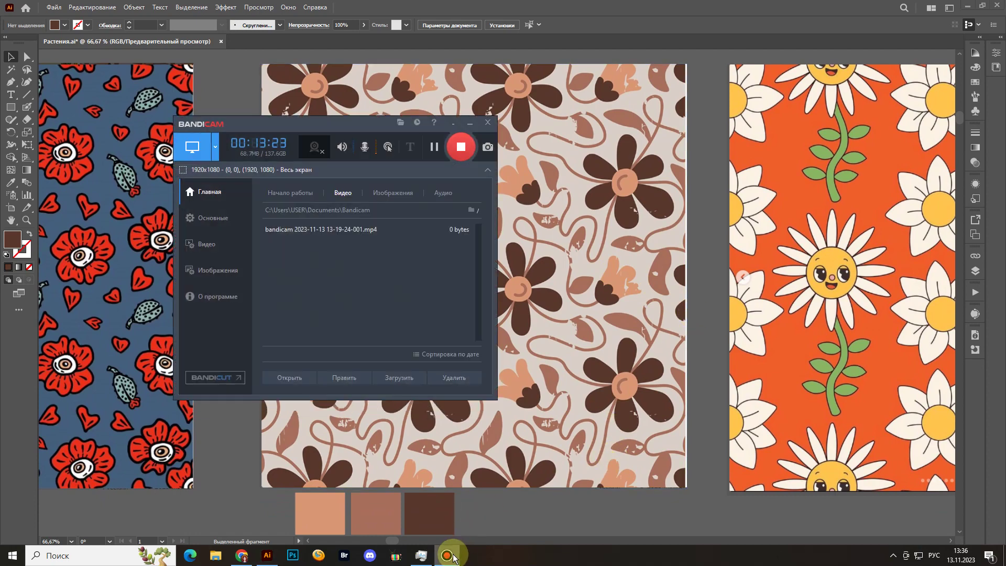
click(452, 557)
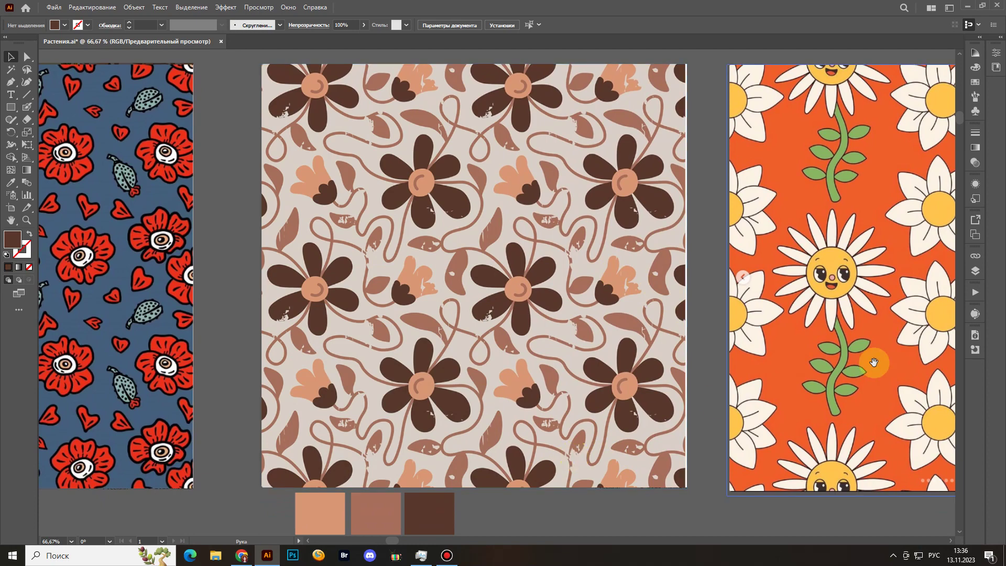
Shrink the orange pattern of smiling and plain daisies proportionally to just under half its size.
drag(875, 365, 542, 388)
drag(740, 368, 628, 359)
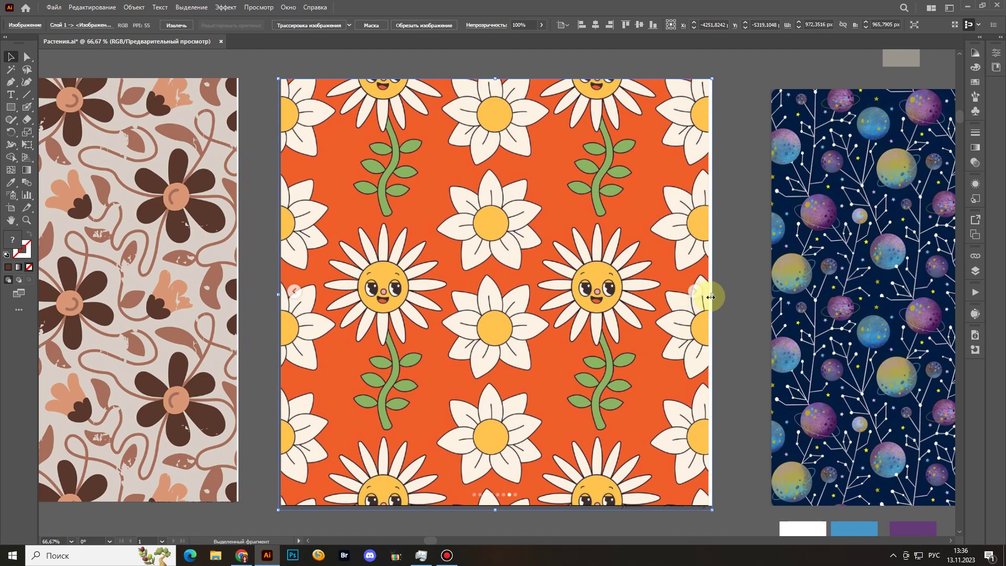
drag(708, 293, 596, 298)
Duplicate the shrunken orange daisy tile edge to edge into a two-by-two grid, reposition the grid between its neighbours and deselect it.
drag(557, 372, 587, 226)
shift+click(403, 212)
drag(560, 152, 575, 361)
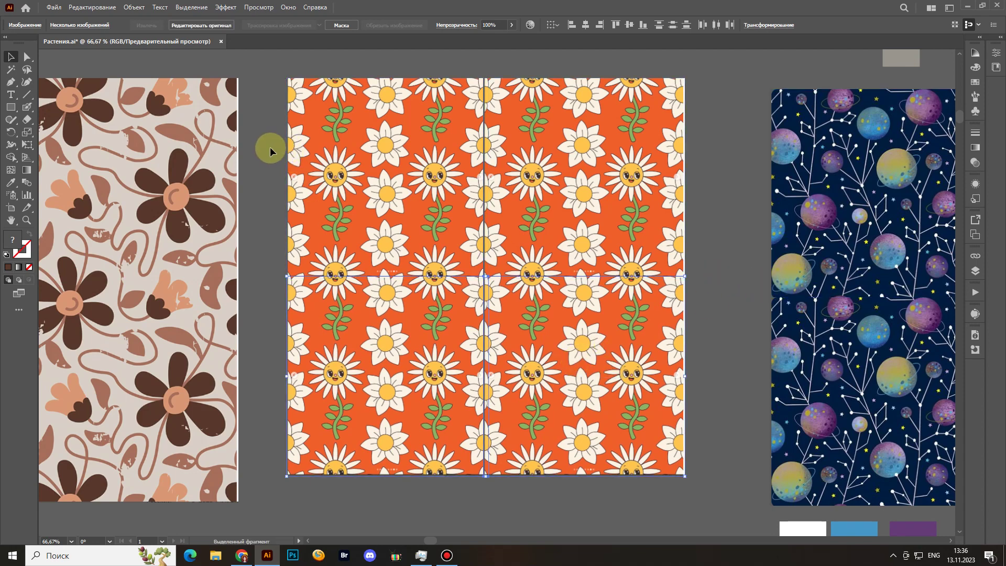
drag(592, 303, 585, 322)
click(708, 333)
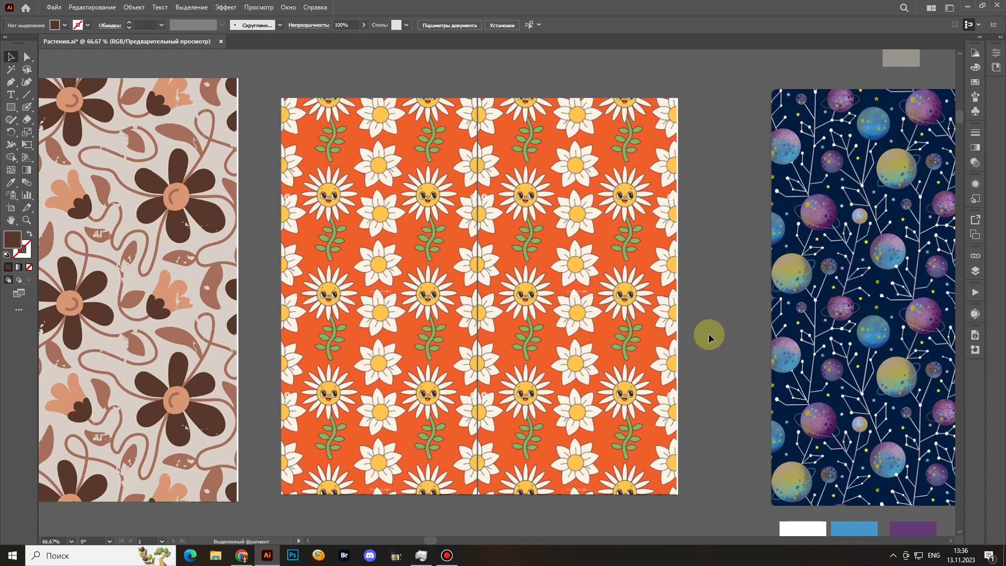
Examine the repetition in the orange daisy grid and the composition of the navy pattern with planets and constellation branches.
drag(692, 336, 687, 314)
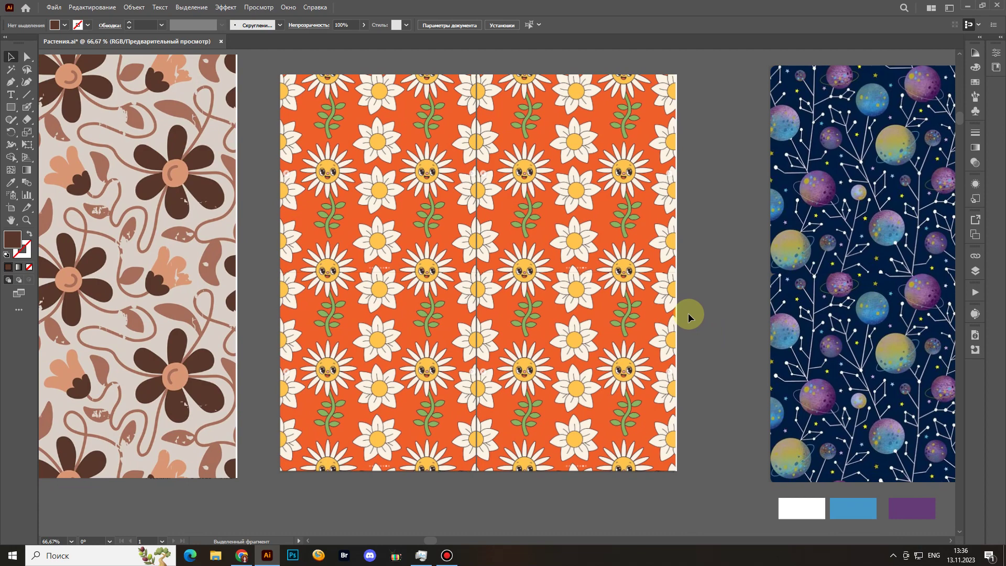
click(401, 382)
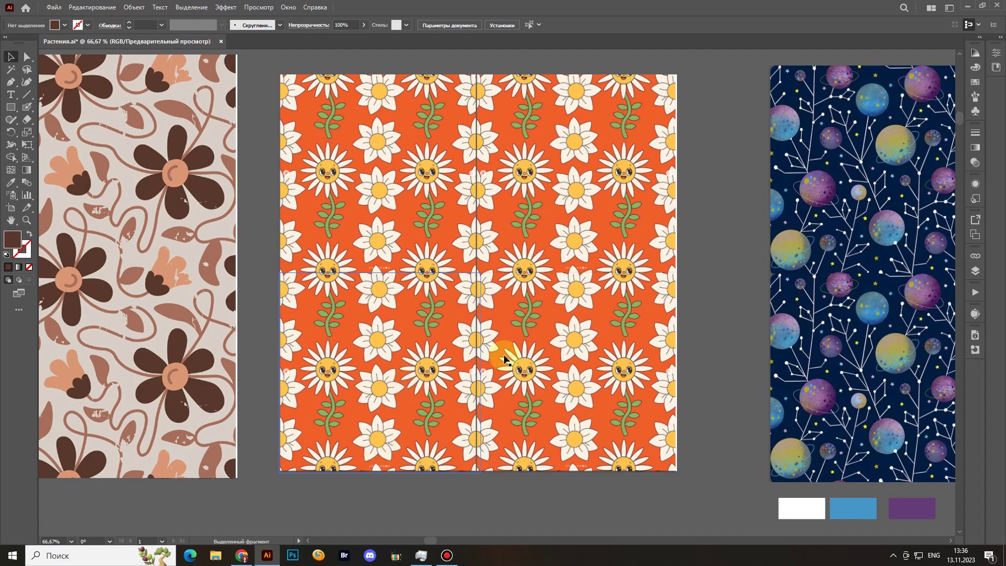
click(530, 340)
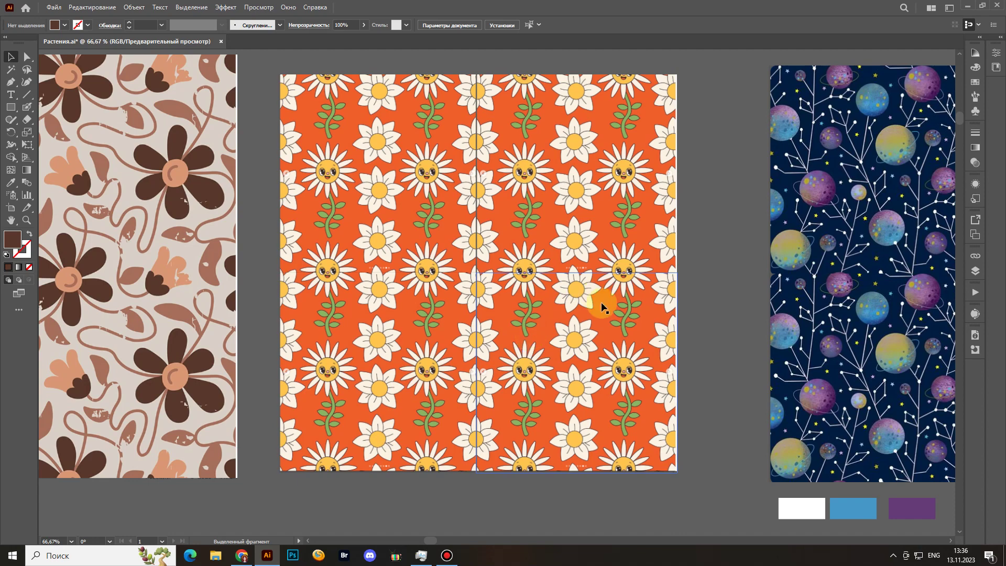
scroll(602, 309, up, 1)
drag(782, 354, 758, 359)
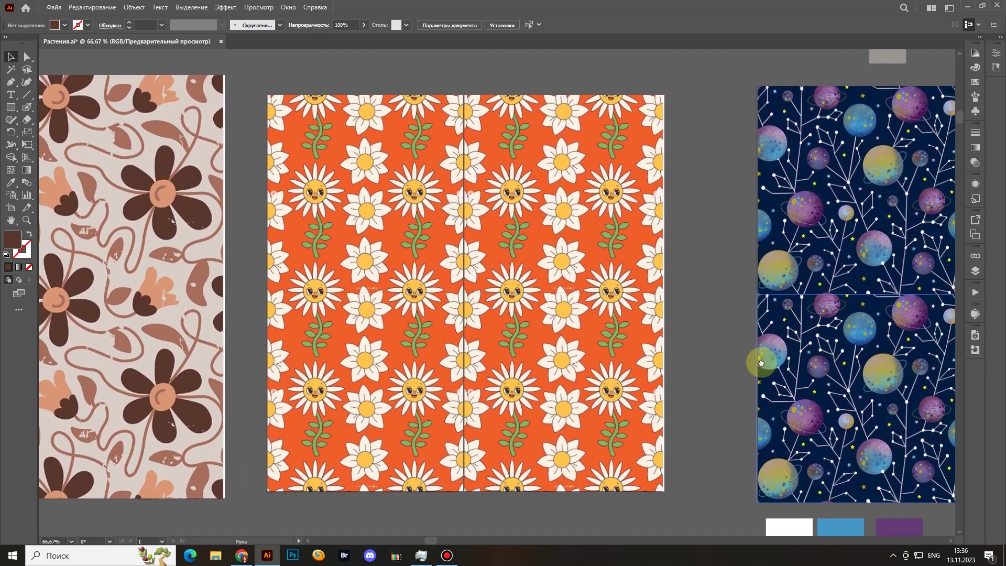
drag(864, 361, 674, 347)
drag(784, 335, 537, 334)
drag(745, 314, 619, 328)
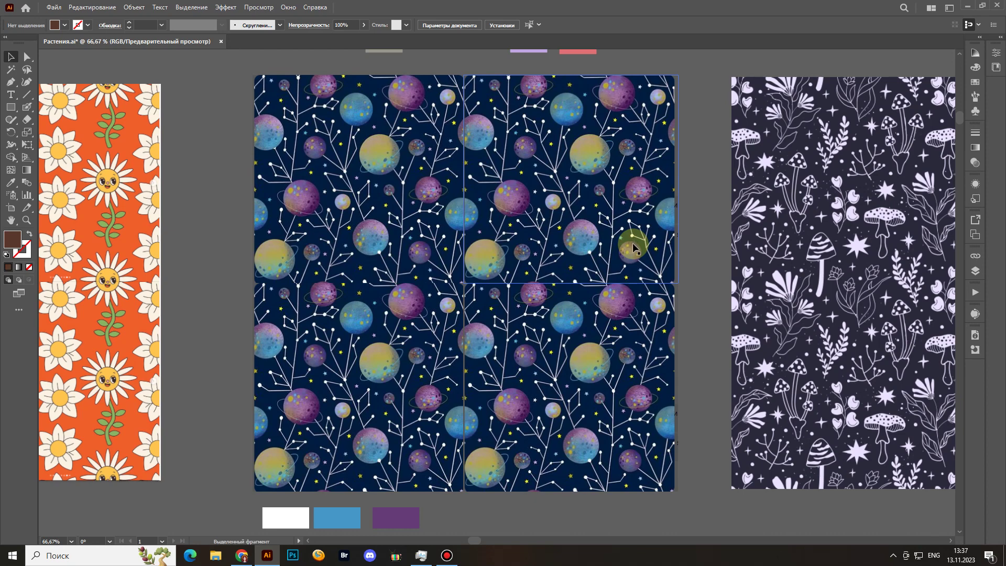
click(419, 359)
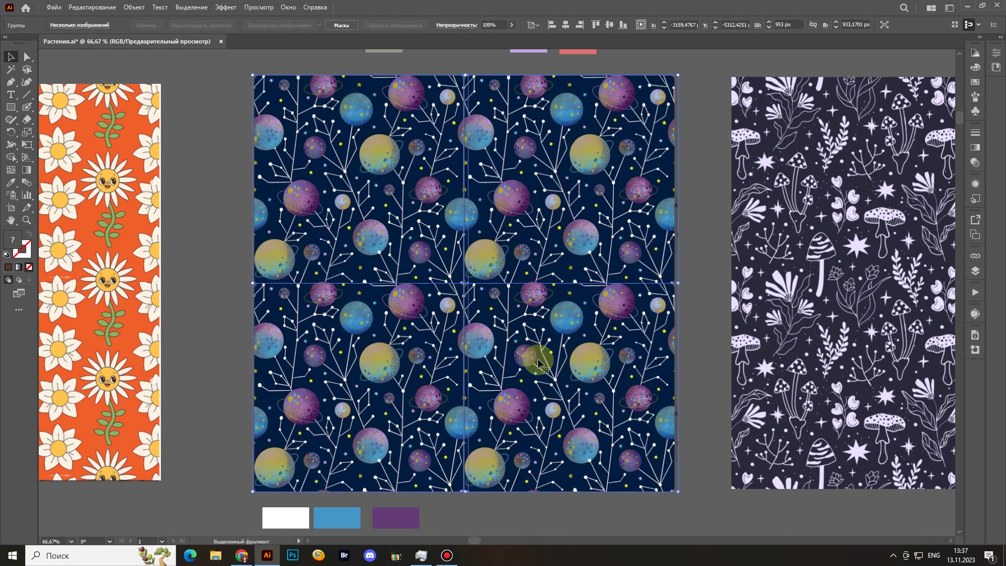
click(694, 317)
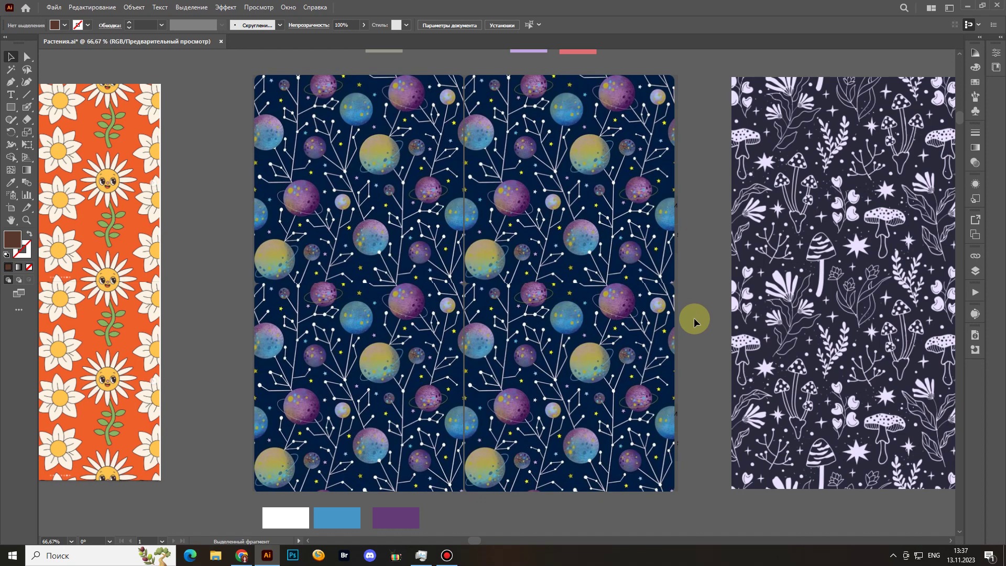
Sample orange from the daisy pattern and Blob Brush three arrows fanning upward along the branches of the navy planet pattern.
key(i)
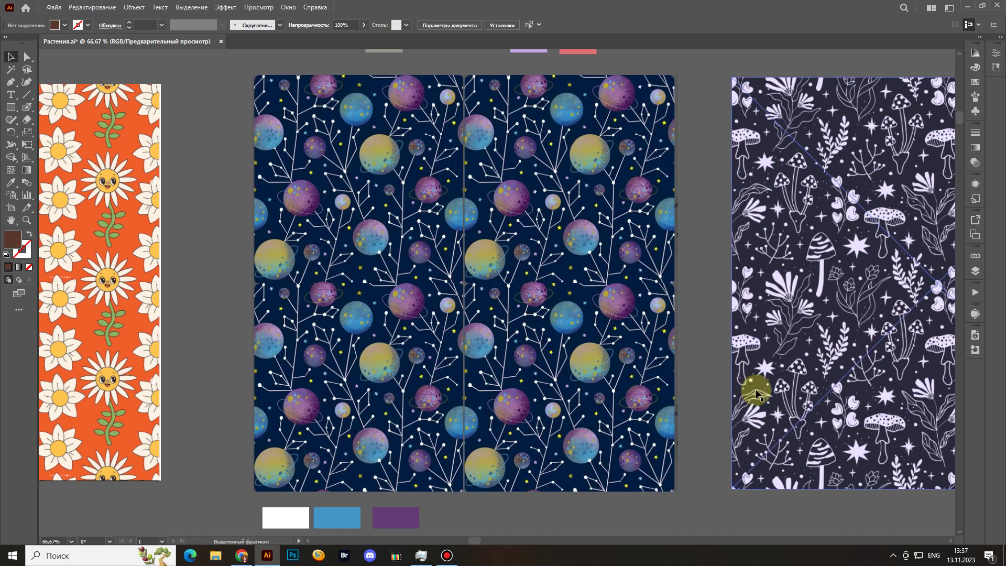
click(130, 229)
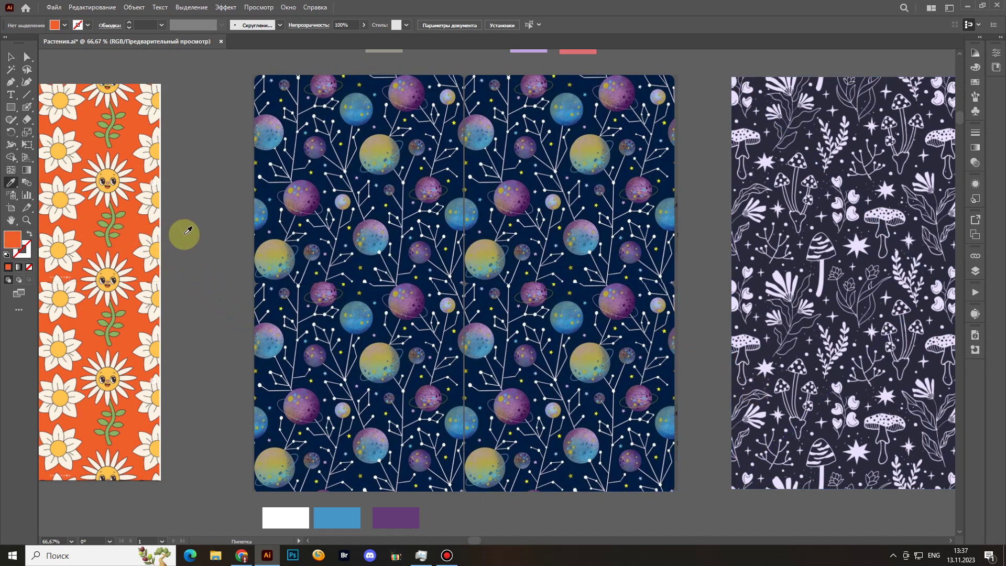
key(shift+b)
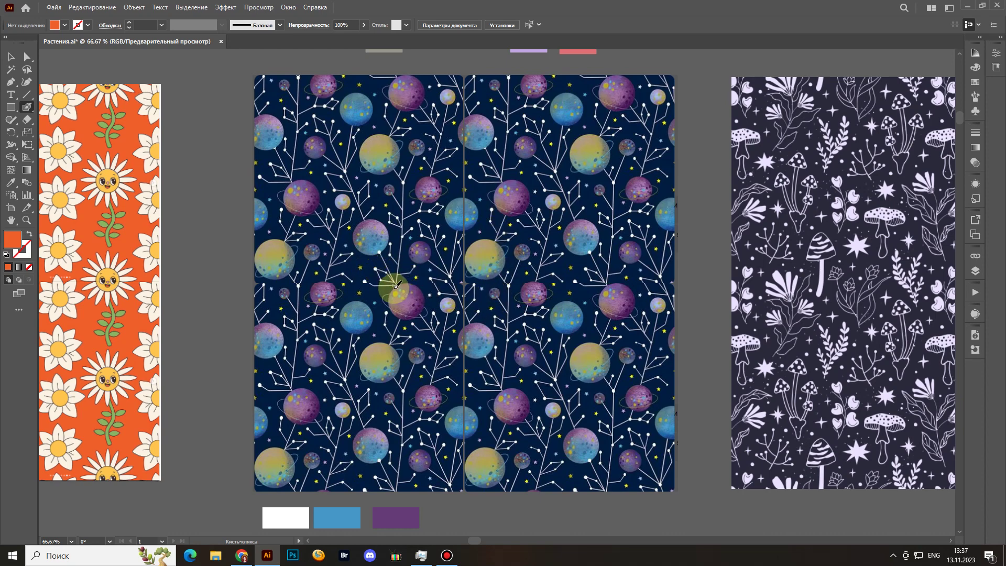
mouse_move(395, 292)
mouse_down()
mouse_move(406, 171)
mouse_move(392, 291)
mouse_up()
key(shift+x)
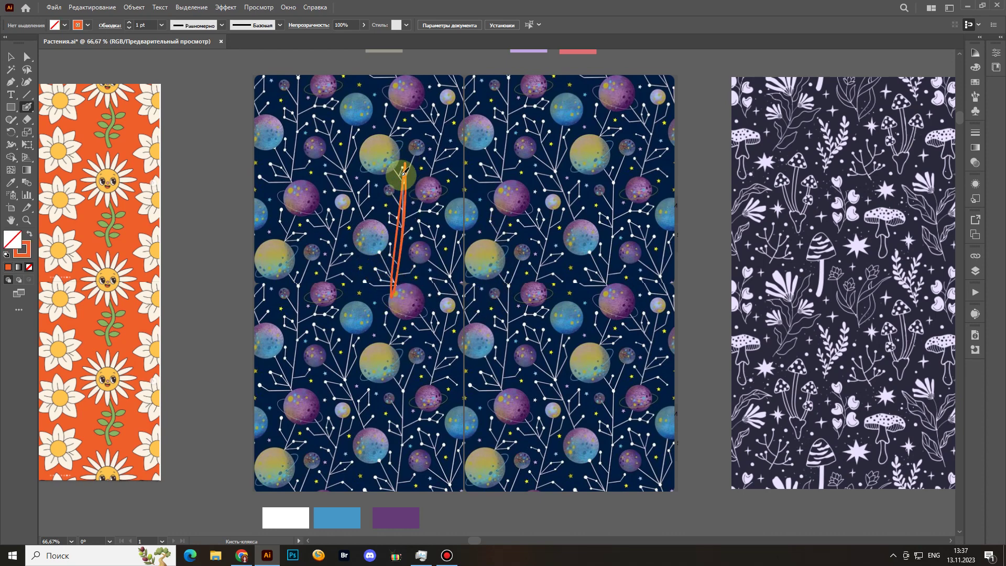
mouse_move(392, 186)
mouse_down()
mouse_move(408, 160)
mouse_move(424, 205)
mouse_move(406, 235)
mouse_move(400, 220)
mouse_move(439, 169)
mouse_move(461, 103)
mouse_move(442, 119)
mouse_move(419, 193)
mouse_move(449, 105)
mouse_move(430, 129)
mouse_up()
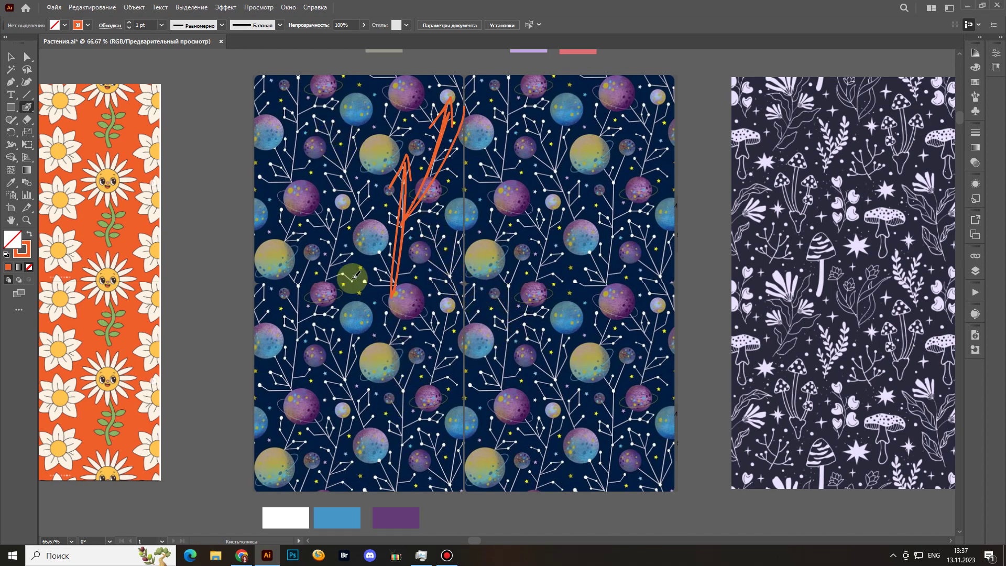
drag(326, 125, 393, 288)
mouse_move(321, 123)
mouse_down()
mouse_move(315, 169)
mouse_move(321, 122)
mouse_move(354, 156)
mouse_move(321, 123)
mouse_move(332, 167)
mouse_up()
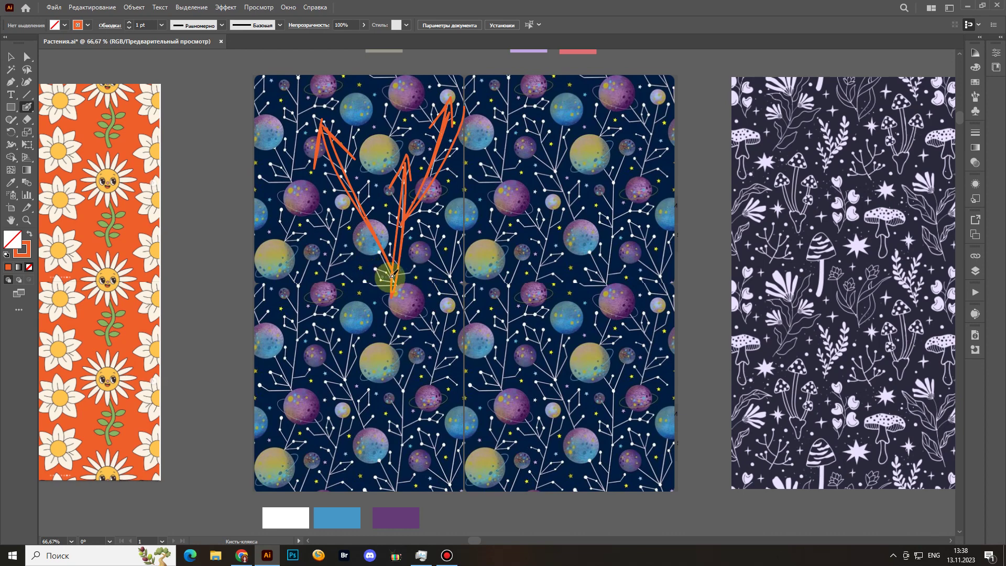
Add a fourth orange arrow along the leftmost branch of the navy planet pattern, and clear all the orange arrows together.
mouse_move(391, 288)
mouse_down()
mouse_move(261, 166)
mouse_move(265, 193)
mouse_move(256, 162)
mouse_move(287, 177)
mouse_up()
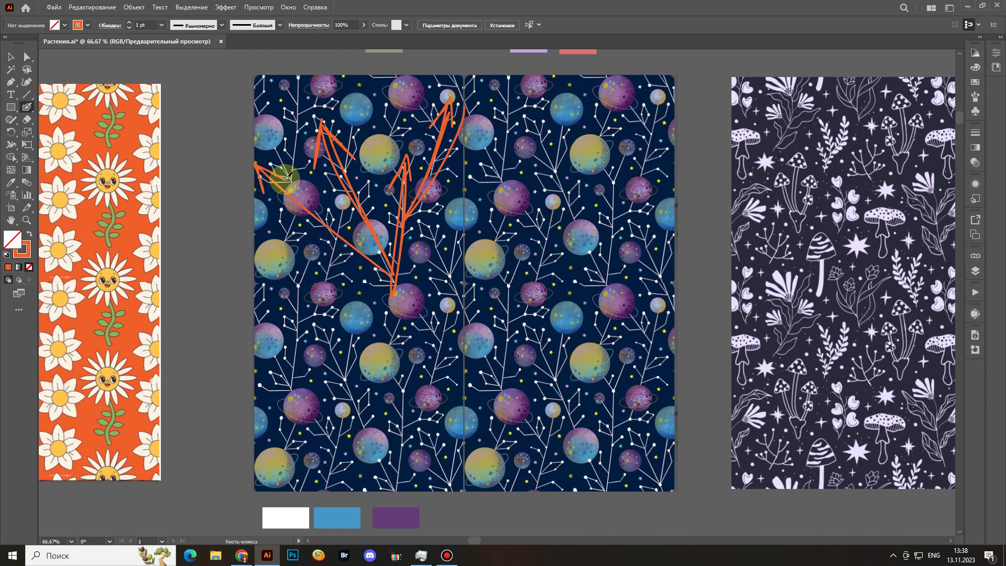
key(y)
click(393, 253)
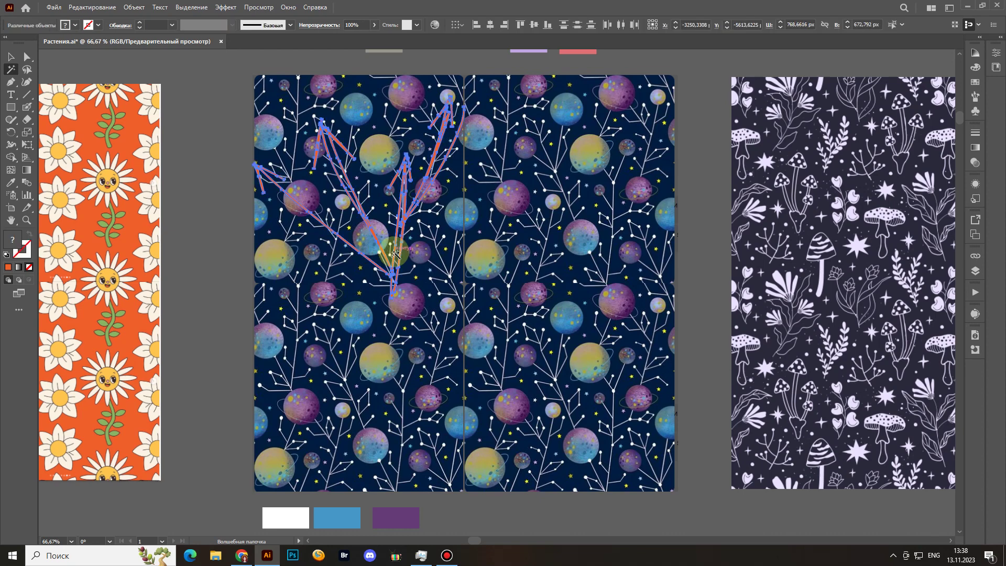
key(Delete)
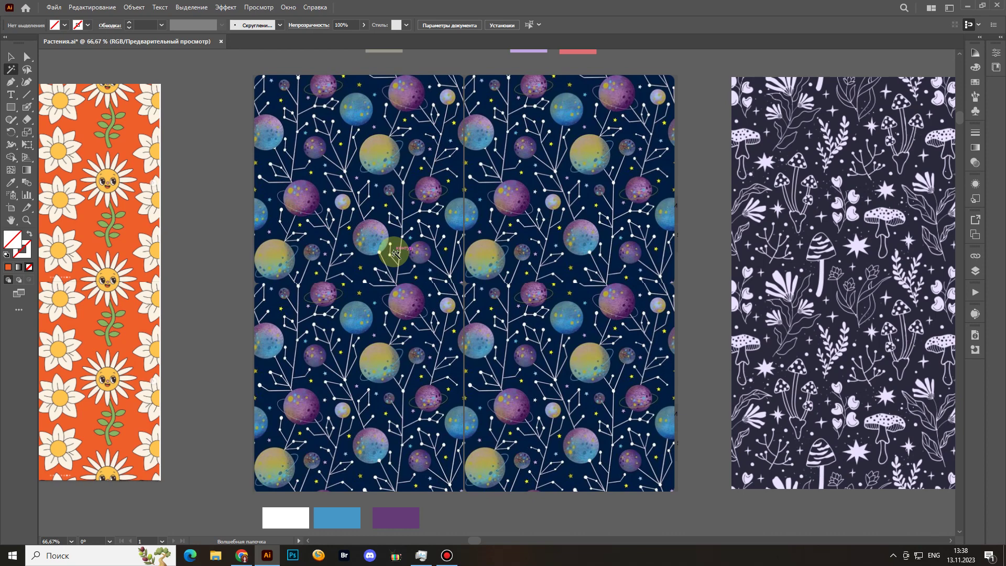
Nudge the dark mushroom and wildflower pattern slightly upward and deselect it.
scroll(563, 324, right, 1)
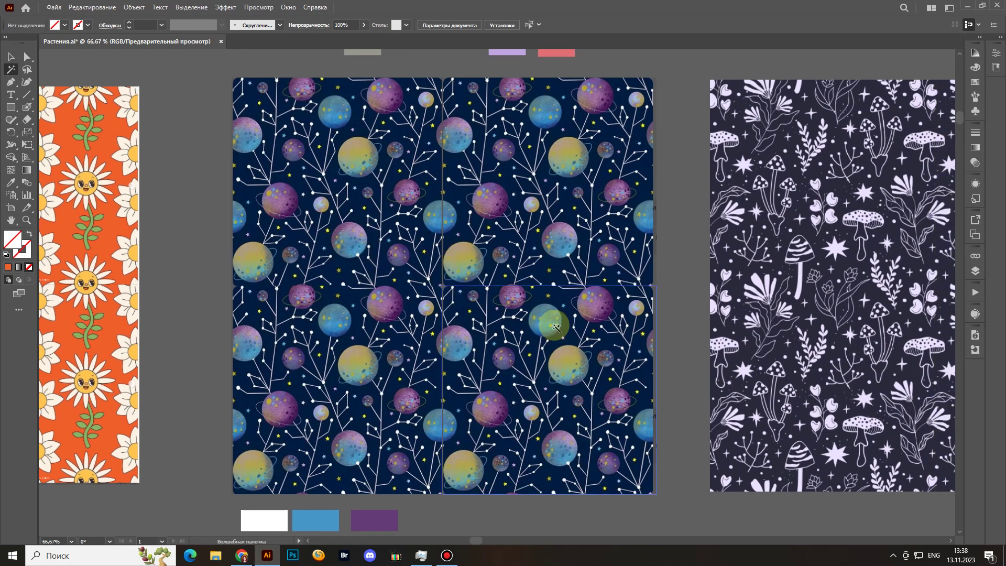
key(v)
drag(653, 350, 532, 357)
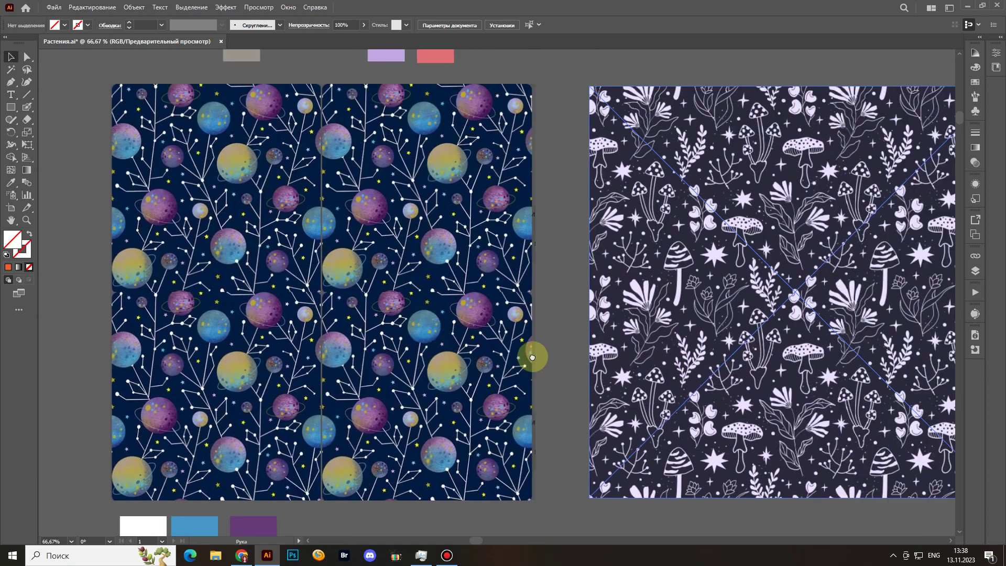
drag(909, 352, 588, 332)
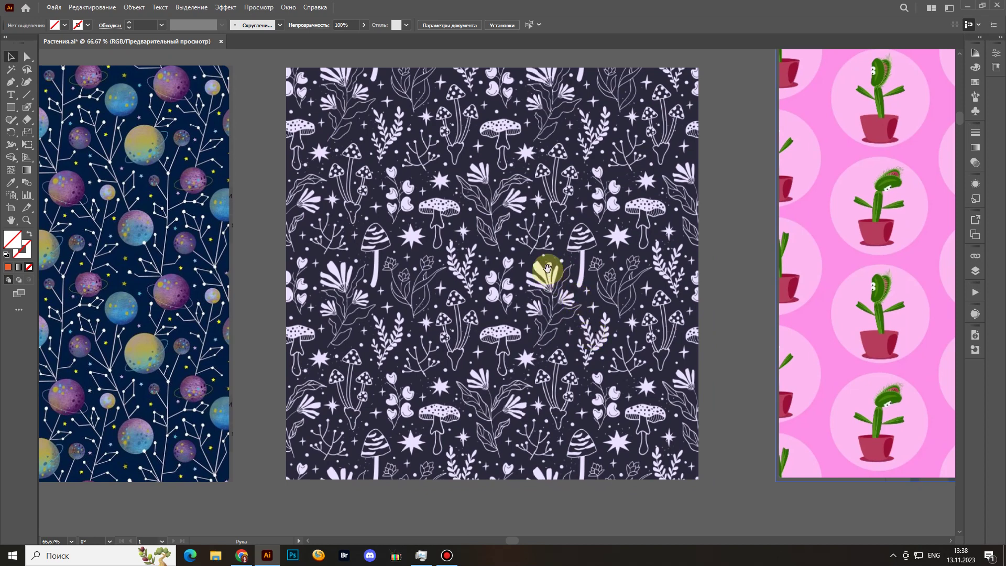
mouse_move(547, 268)
mouse_down()
mouse_move(532, 285)
mouse_move(541, 280)
mouse_up()
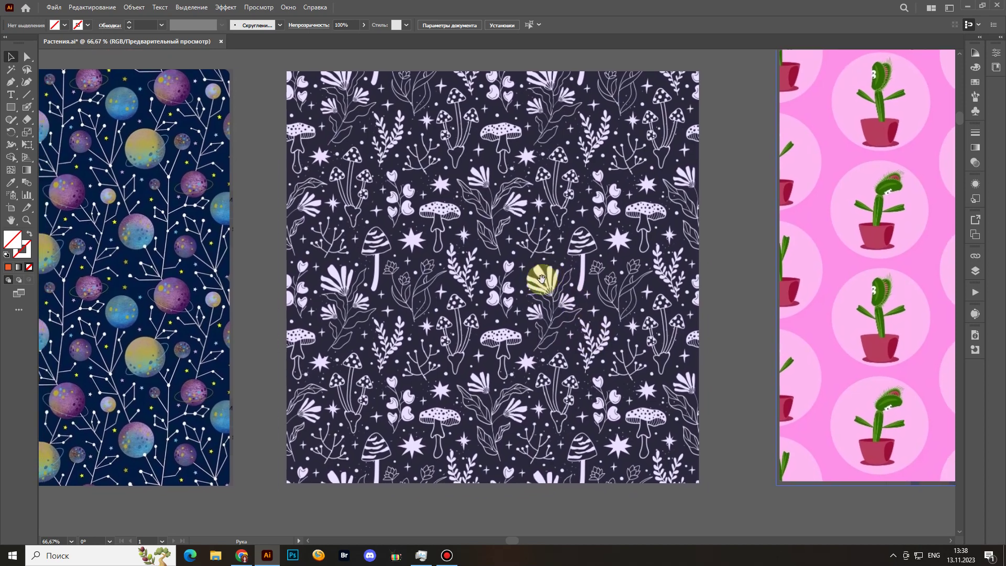
click(542, 283)
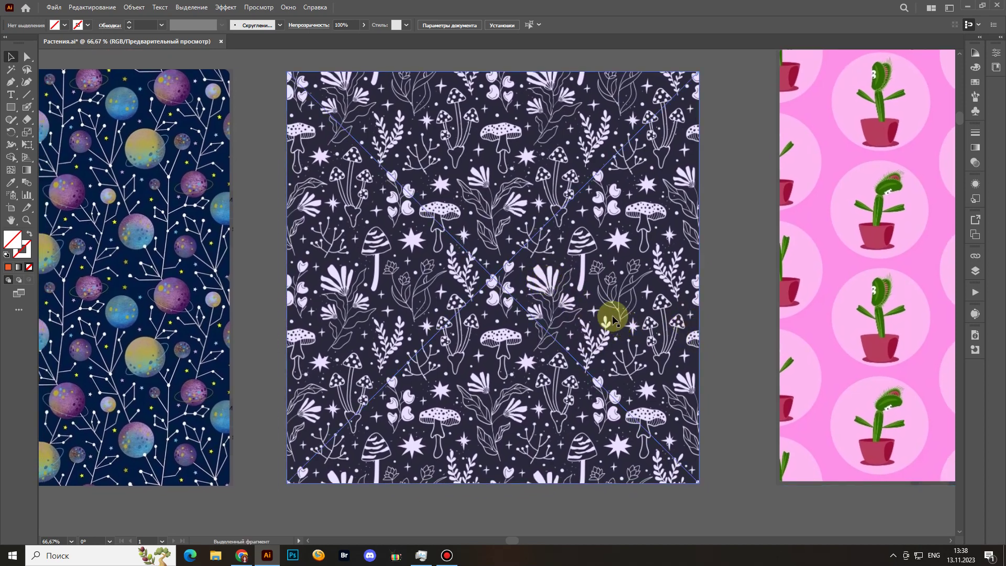
drag(603, 312, 609, 310)
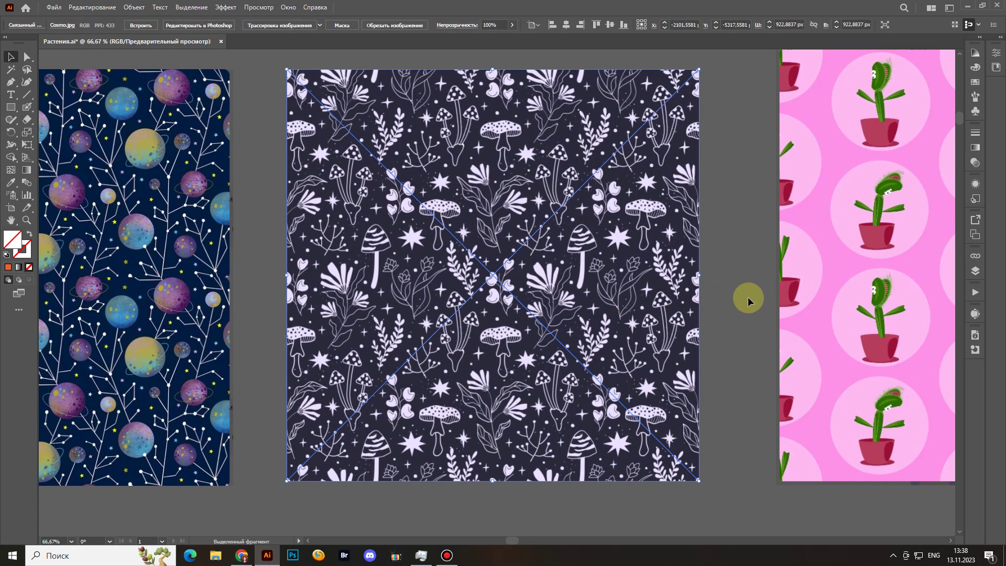
click(739, 274)
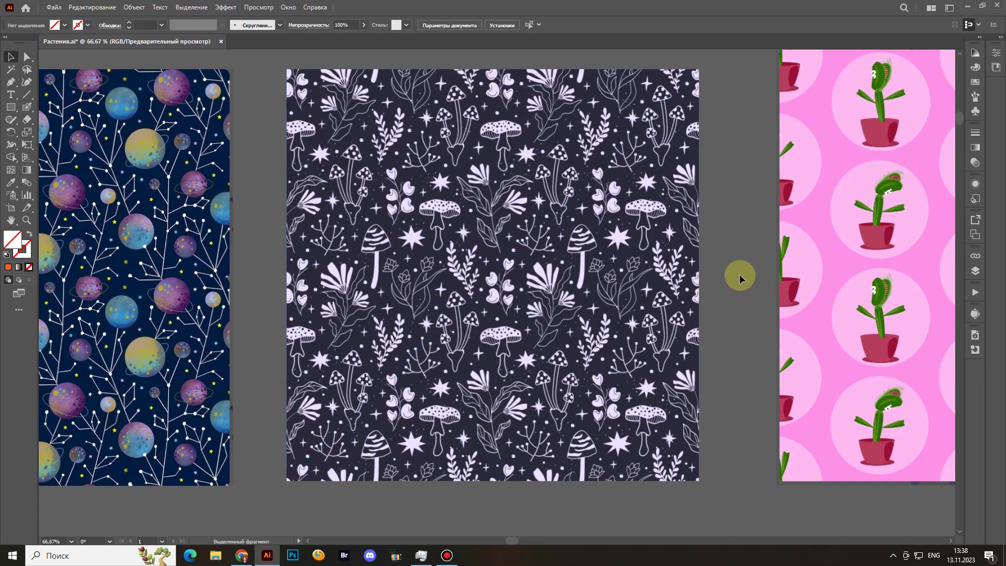
Sample dark crimson from a flowerpot in the pink pattern and Blob Brush a ring around one whole striped mushroom in the dark pattern.
key(i)
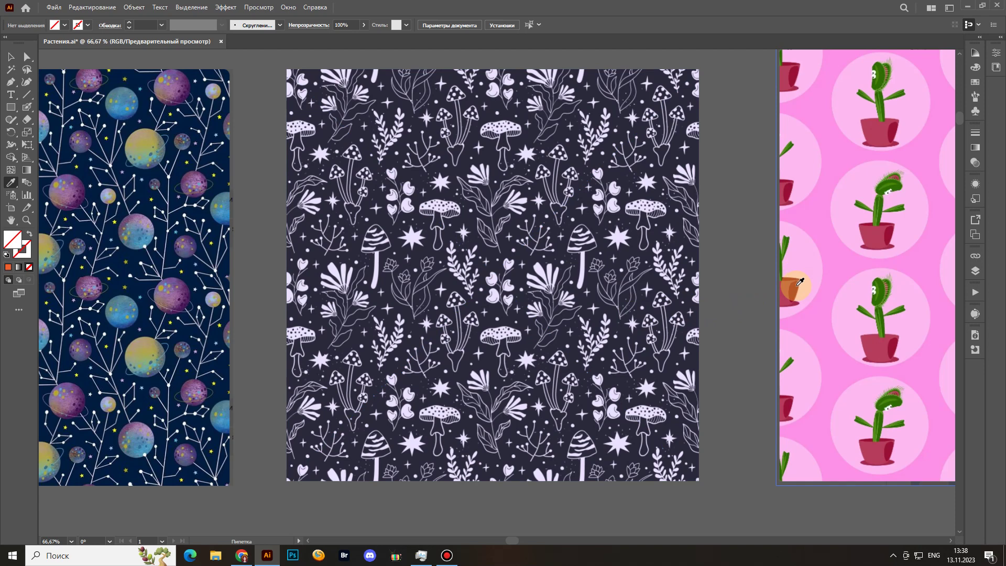
click(805, 217)
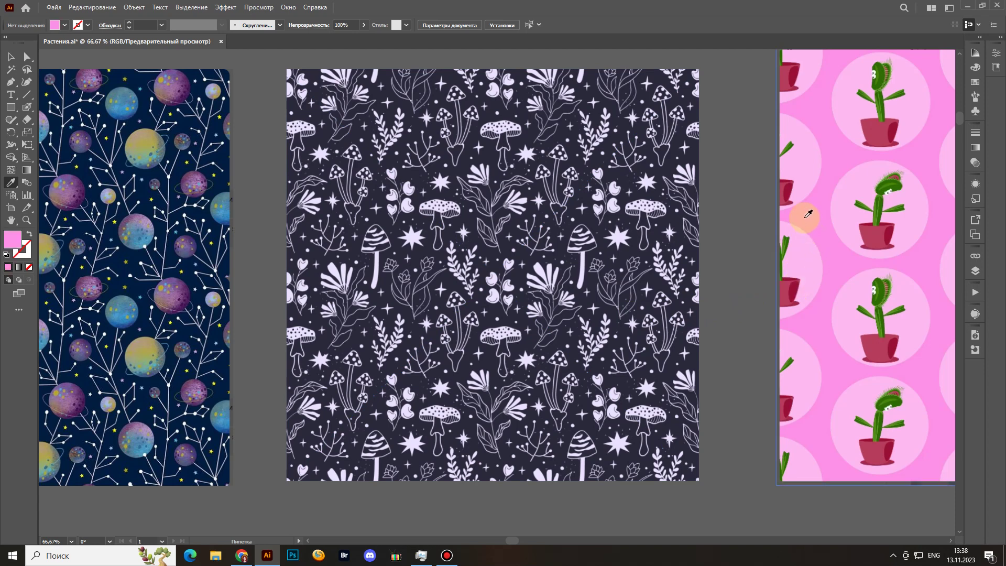
click(791, 187)
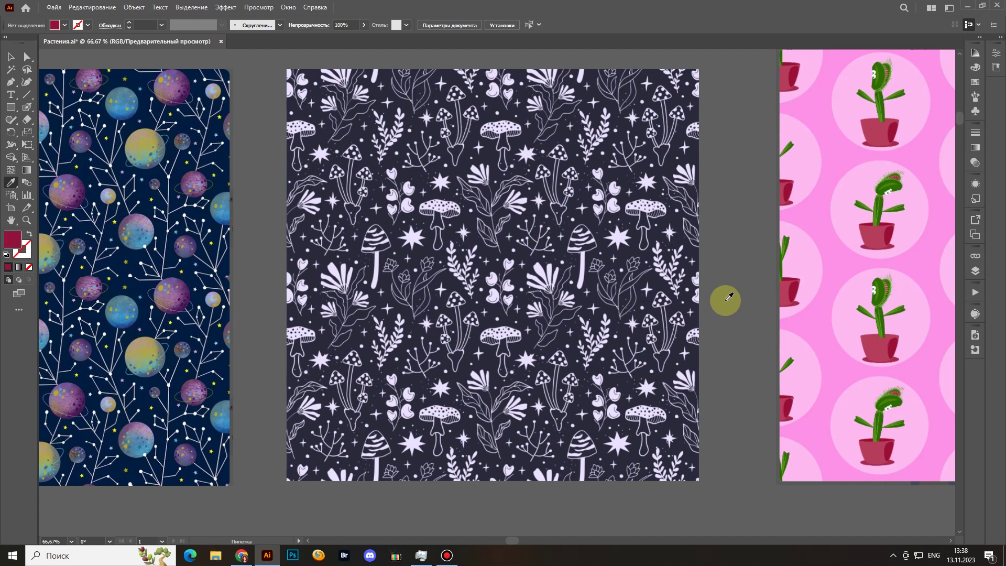
key(shift+b)
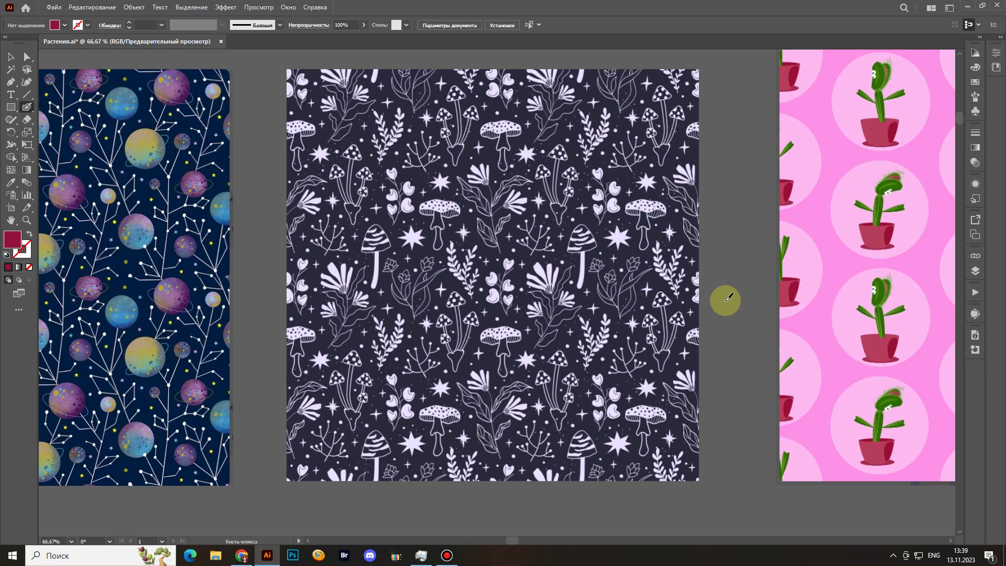
mouse_move(343, 277)
mouse_down()
mouse_move(377, 231)
mouse_move(395, 229)
mouse_move(399, 240)
mouse_up()
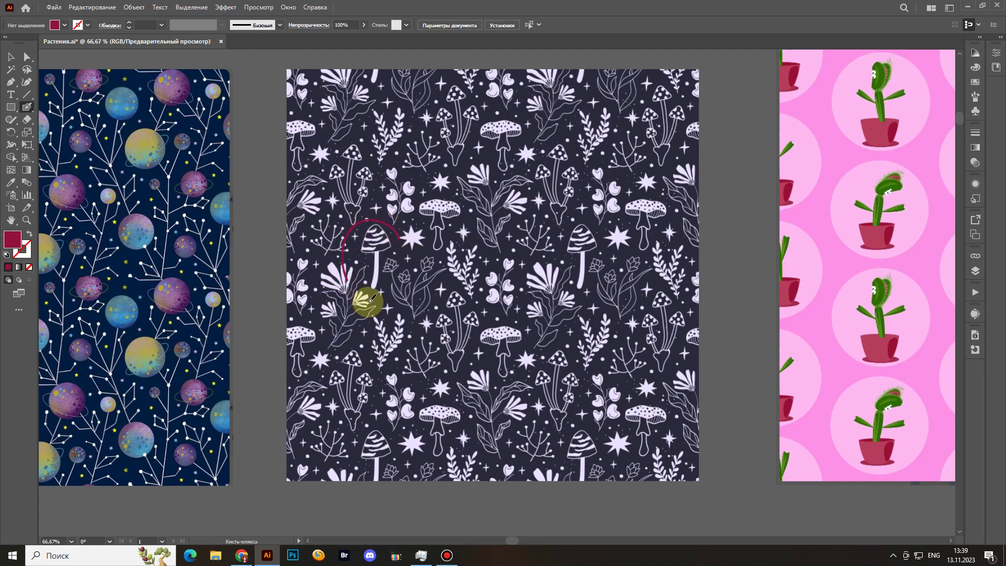
mouse_move(370, 300)
mouse_down()
mouse_move(404, 263)
mouse_move(381, 231)
mouse_up()
key(shift+x)
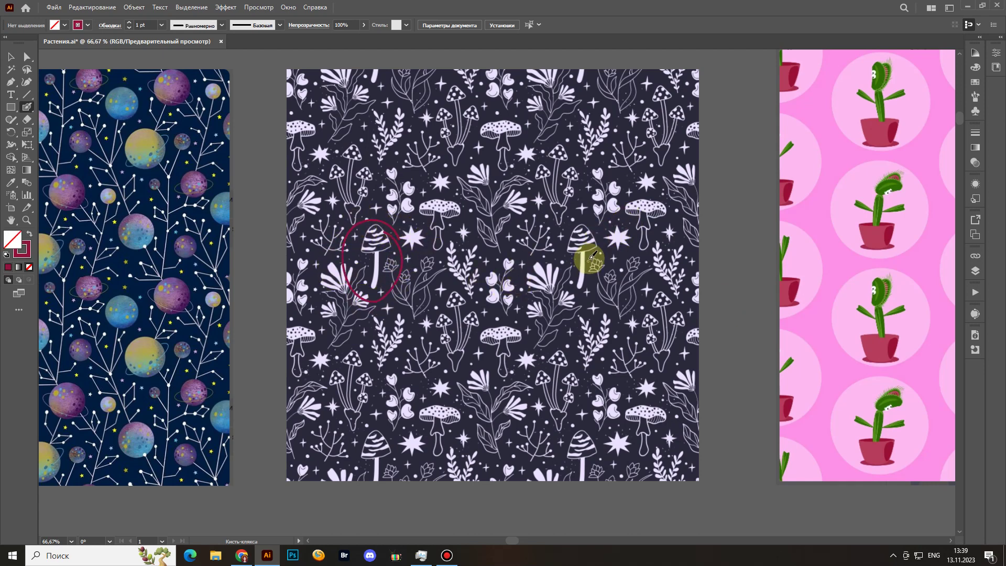
Circle the stems of the other three striped mushrooms and outline the upper-left quarter of the dark pattern as one repeat tile.
mouse_move(590, 256)
mouse_down()
mouse_move(580, 243)
mouse_move(568, 285)
mouse_move(591, 276)
mouse_move(589, 255)
mouse_up()
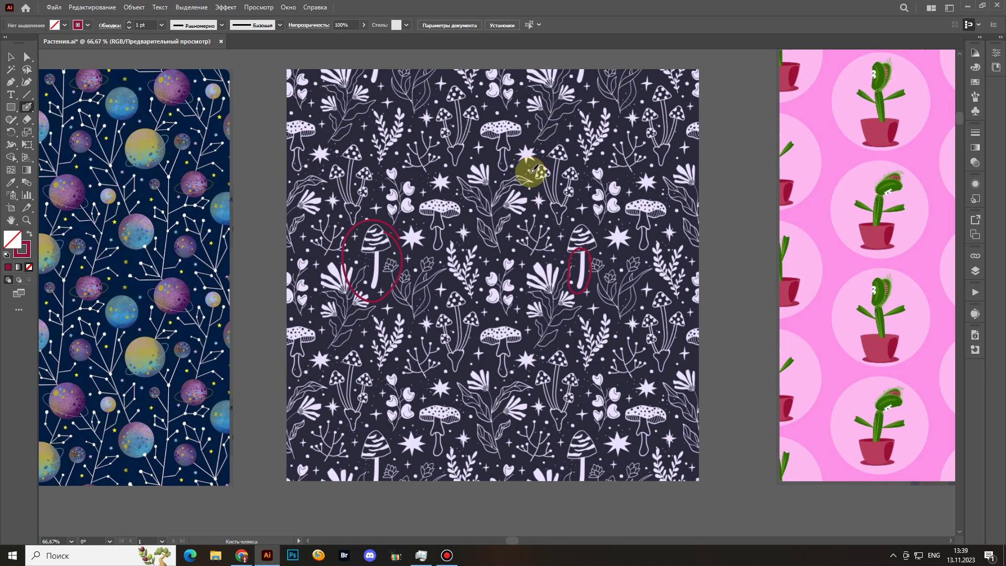
drag(366, 457, 374, 470)
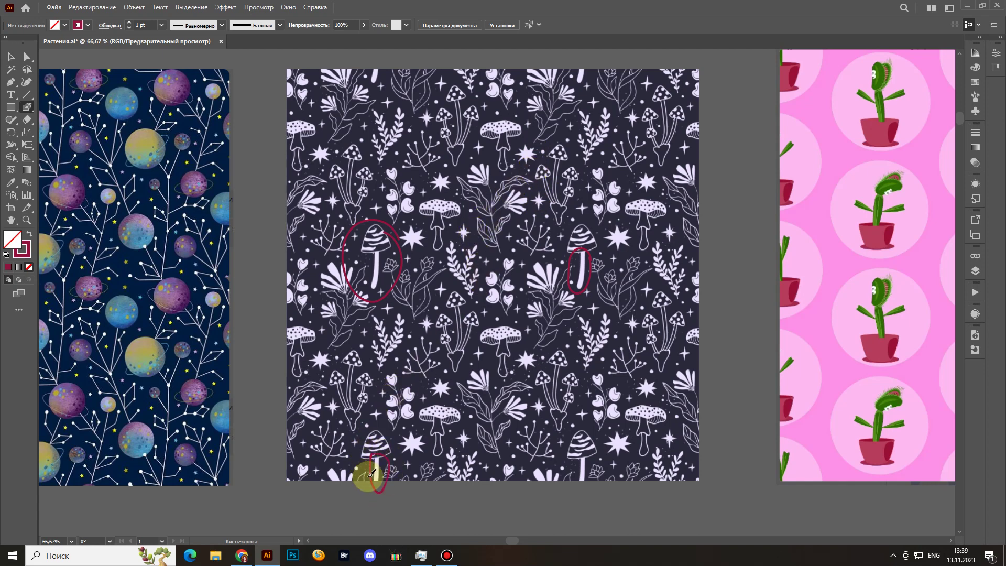
drag(603, 468, 582, 450)
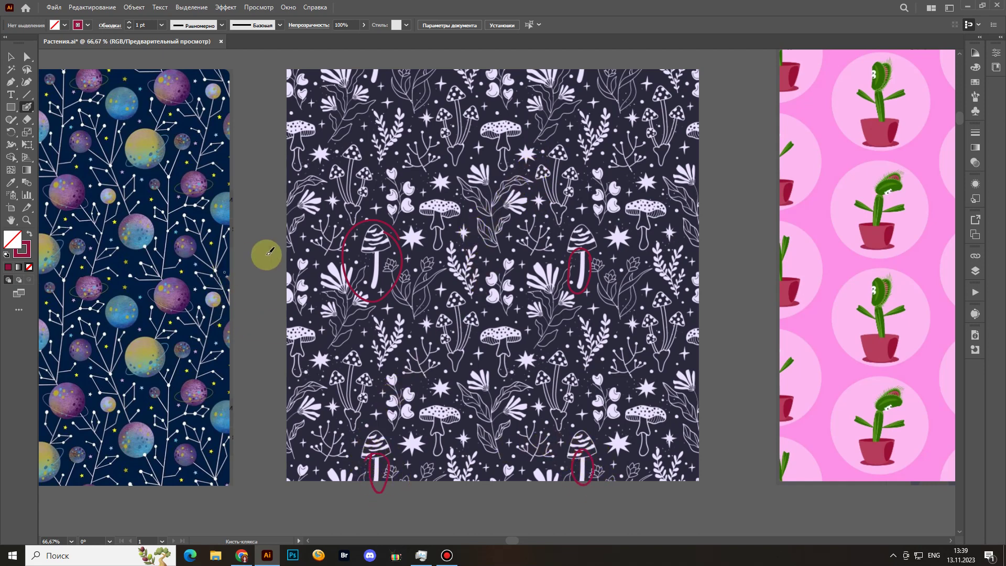
mouse_move(296, 261)
mouse_down()
mouse_move(433, 262)
mouse_move(498, 209)
mouse_move(492, 72)
mouse_up()
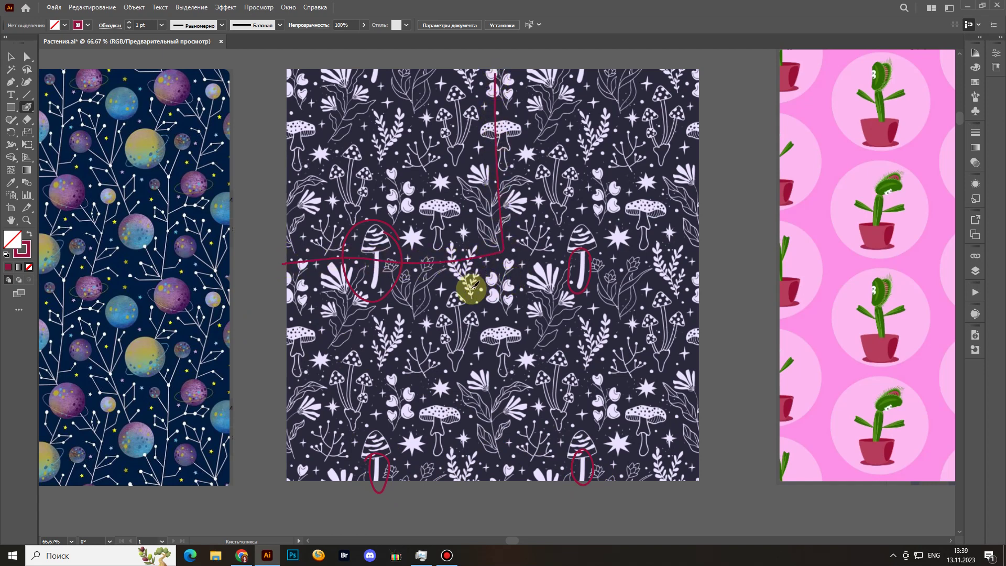
Select all the crimson stem rings and tile outline by colour and delete them.
key(y)
click(504, 253)
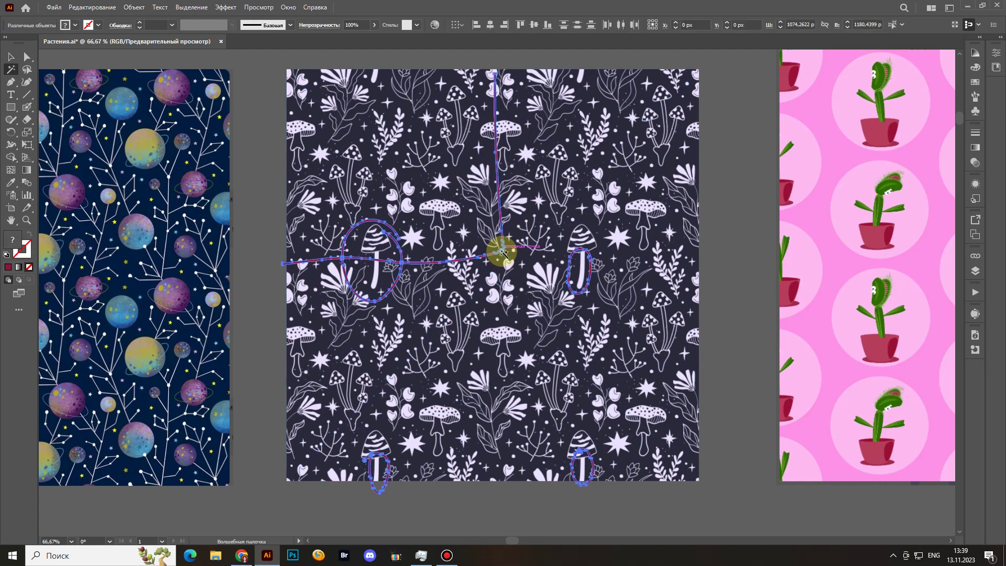
key(Delete)
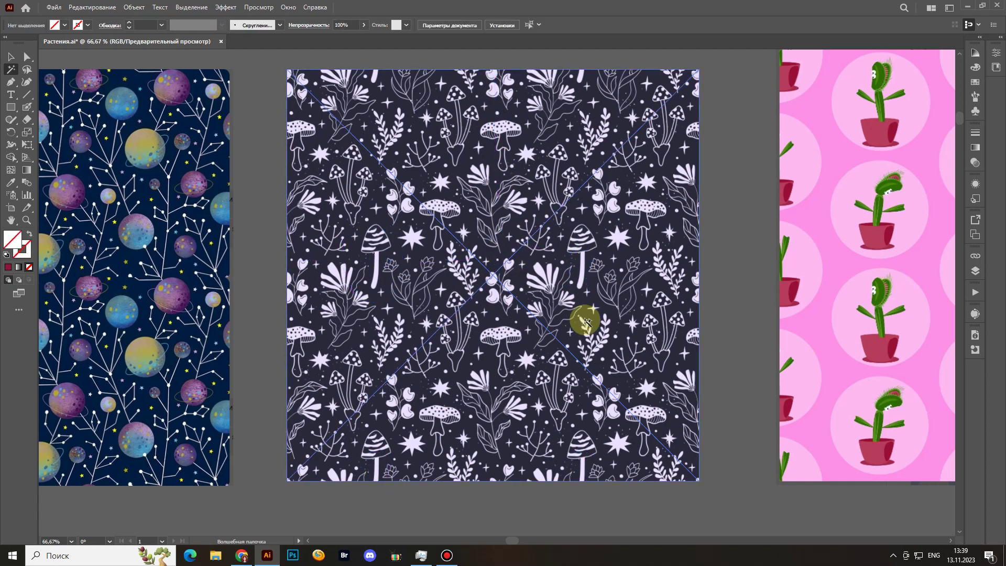
Blob Brush crimson circles around the large mushrooms, fan flowers and star running diagonally from the right striped mushroom to the lower left.
key(shift+b)
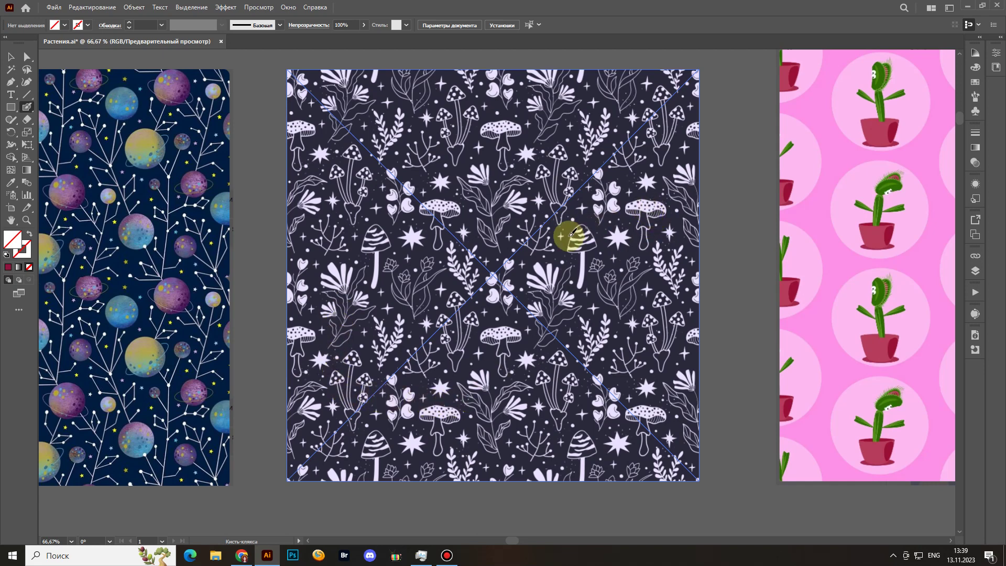
mouse_move(600, 246)
mouse_down()
mouse_move(561, 252)
mouse_move(550, 287)
mouse_move(517, 321)
mouse_move(529, 314)
mouse_up()
mouse_move(487, 362)
mouse_down()
mouse_move(467, 370)
mouse_move(498, 363)
mouse_up()
mouse_move(455, 396)
mouse_down()
mouse_move(421, 403)
mouse_move(468, 404)
mouse_move(419, 439)
mouse_move(411, 428)
mouse_move(401, 437)
mouse_move(414, 455)
mouse_move(397, 454)
mouse_move(427, 442)
mouse_up()
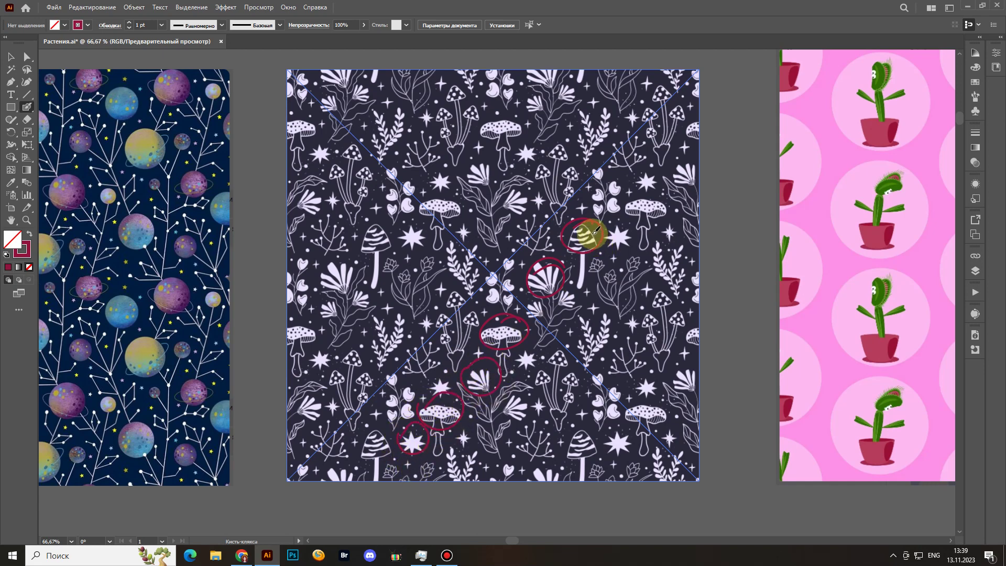
Circle the repeats of the striped mushroom, fan flower and spotted mushroom near the left edge, plus the mushroom and flower near the upper edge.
mouse_move(374, 245)
mouse_down()
mouse_move(375, 228)
mouse_move(359, 218)
mouse_move(387, 237)
mouse_up()
drag(339, 278, 346, 272)
mouse_move(312, 328)
mouse_down()
mouse_move(287, 347)
mouse_move(307, 331)
mouse_up()
mouse_move(501, 114)
mouse_down()
mouse_move(495, 128)
mouse_move(518, 116)
mouse_up()
drag(572, 64, 579, 79)
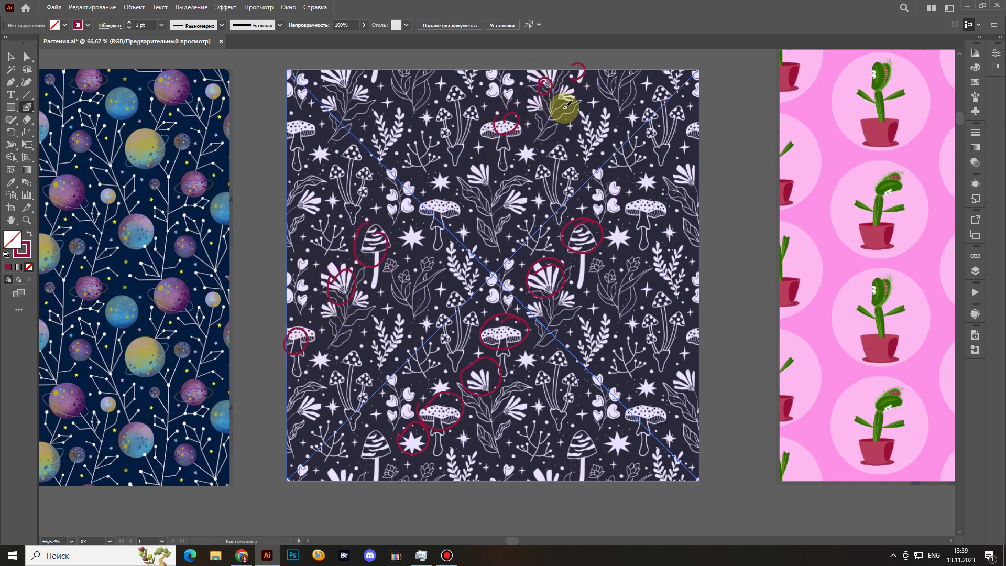
Delete all the crimson circles from the dark mushroom pattern and leave nothing selected.
key(y)
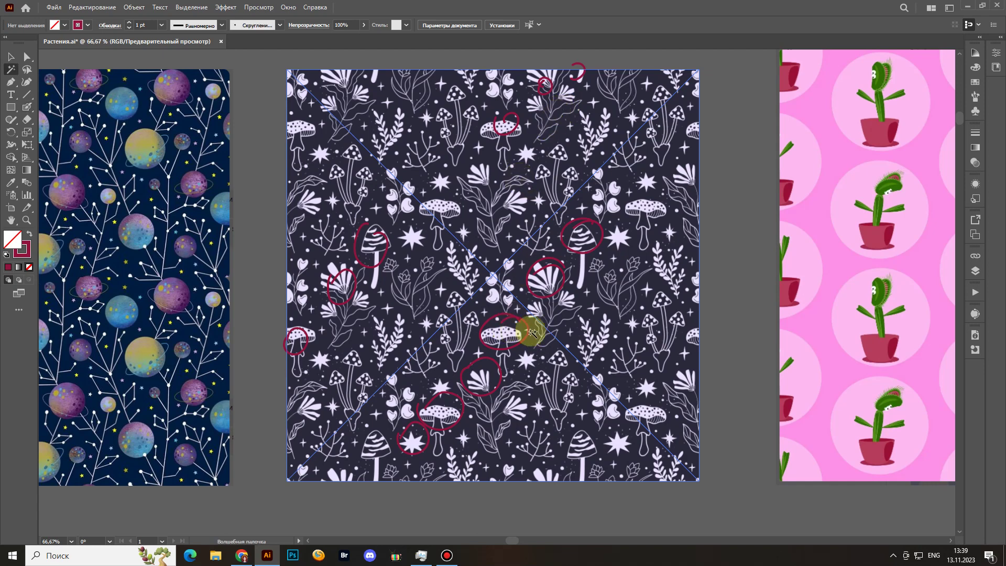
click(530, 332)
click(529, 332)
key(Delete)
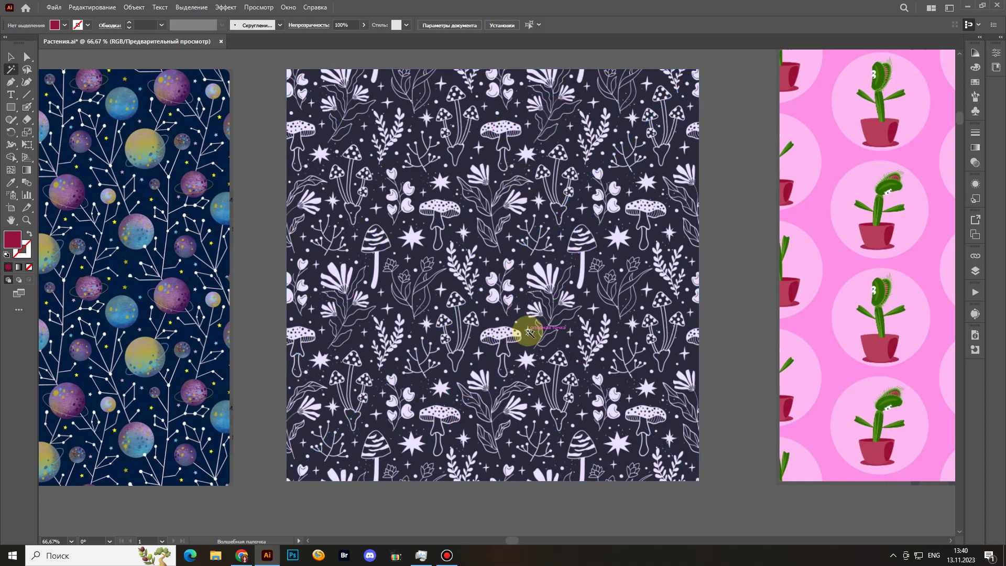
key(v)
click(667, 316)
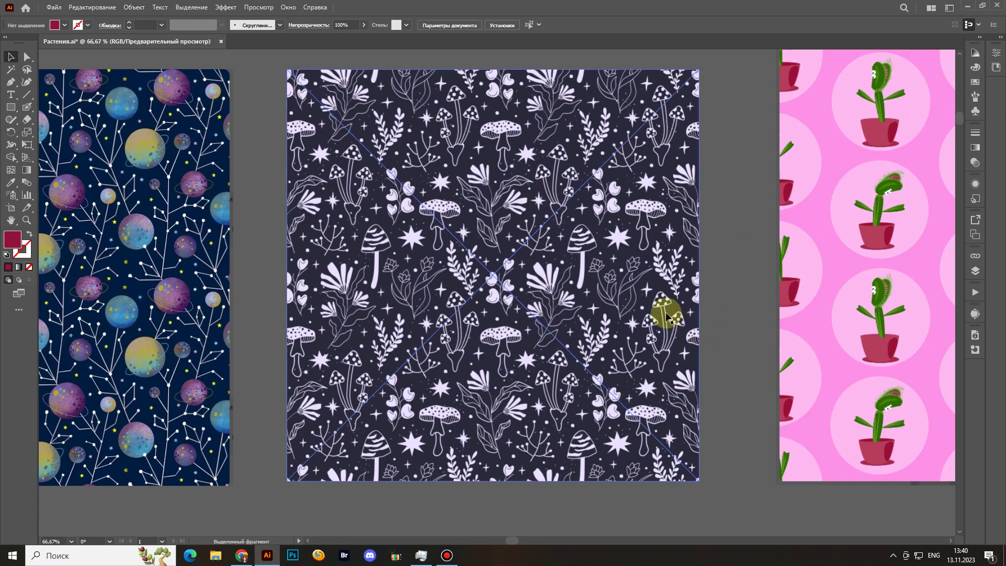
click(742, 306)
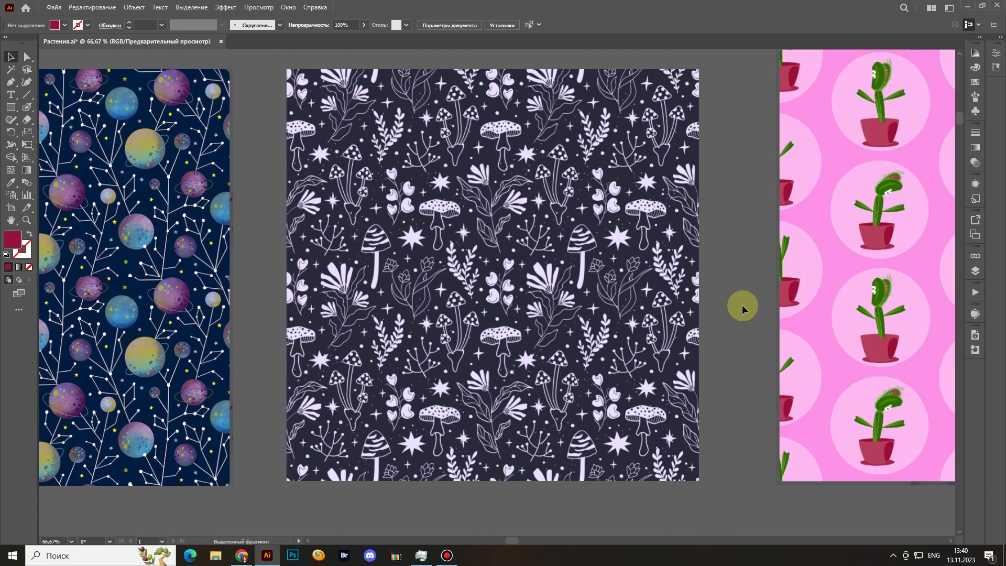
Blob Brush crimson rings around one flowerpot's rim and another pot's dark side shading in the pink flytrap pattern.
drag(834, 332, 611, 321)
click(618, 322)
drag(726, 306, 711, 305)
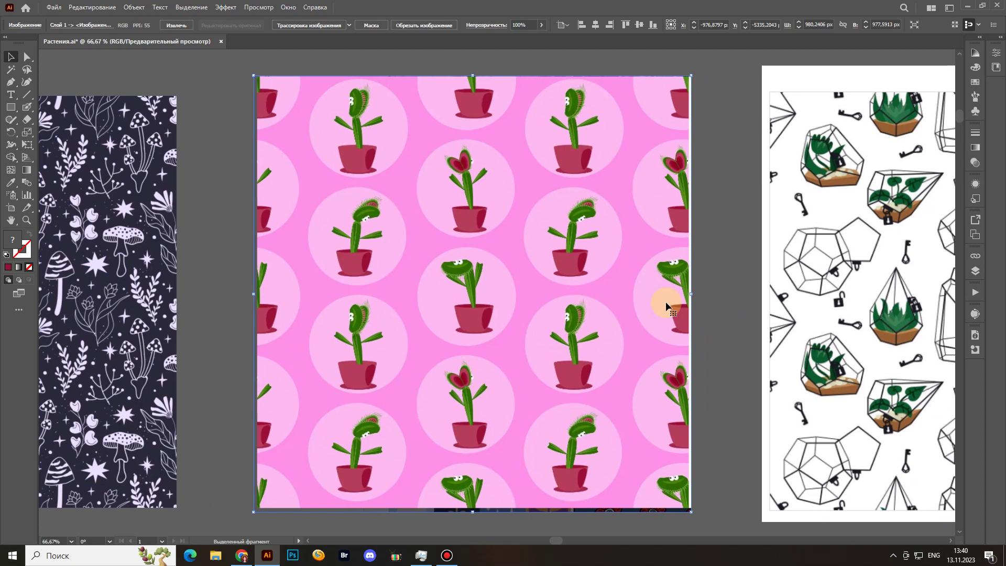
key(ctrl+plus)
key(ctrl+plus)
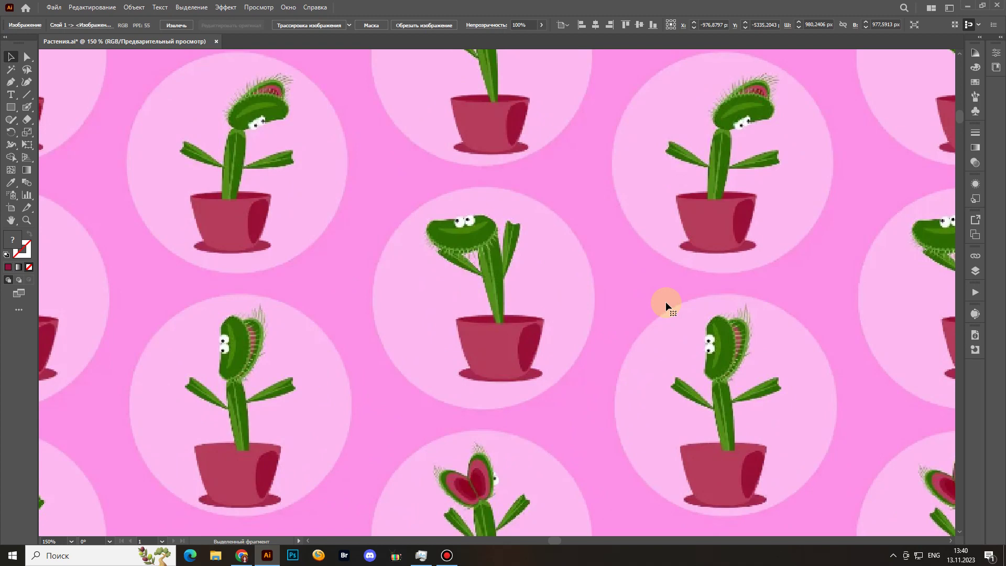
drag(640, 336, 628, 259)
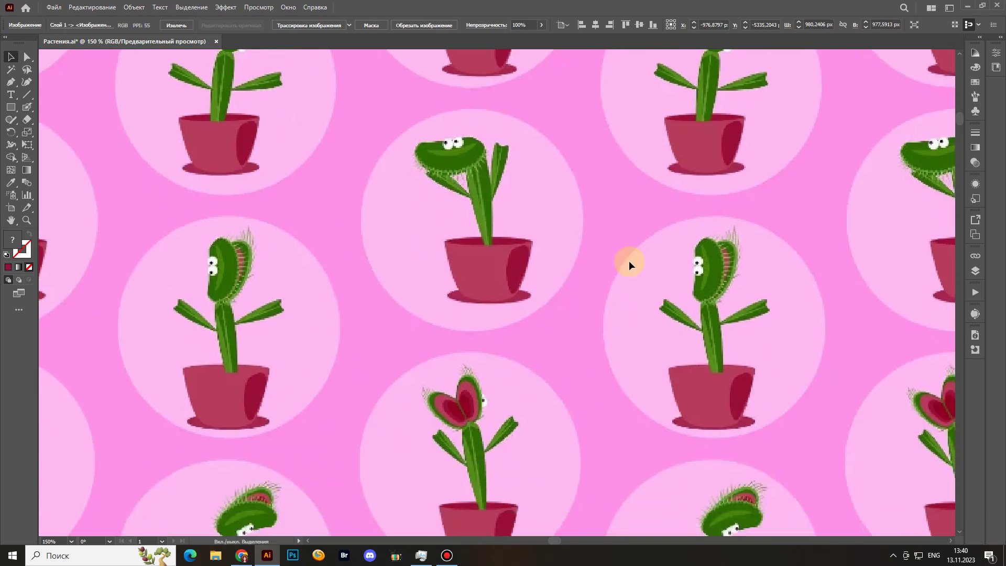
key(shift+b)
mouse_move(269, 369)
mouse_down()
mouse_move(169, 361)
mouse_move(194, 385)
mouse_move(292, 365)
mouse_up()
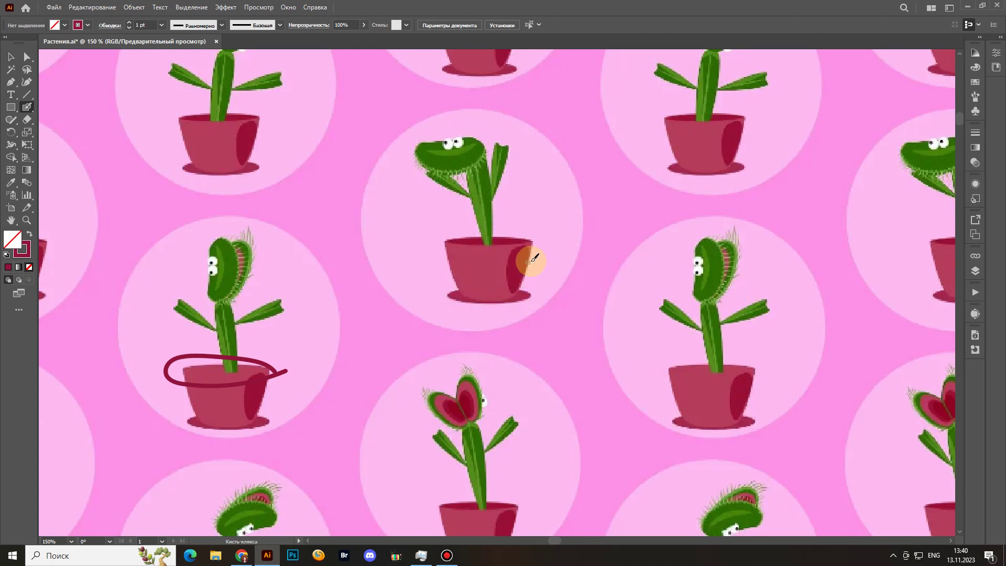
mouse_move(530, 259)
mouse_down()
mouse_move(523, 243)
mouse_move(532, 285)
mouse_move(536, 268)
mouse_up()
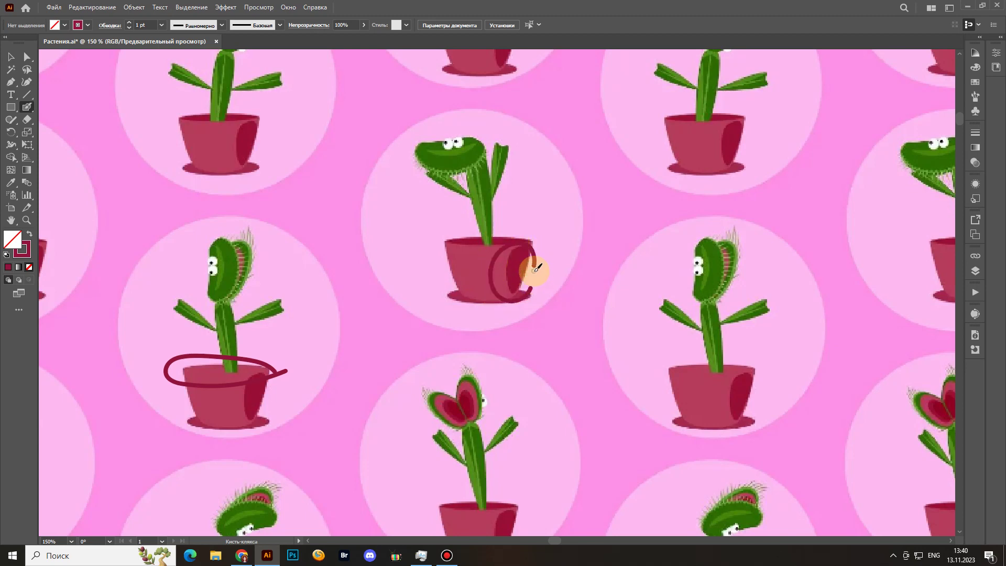
Change the stroke colour to bright green 1FE53F and Blob Brush rings around the dark side shading and rim of the middle flytrap's pot.
double_click(21, 249)
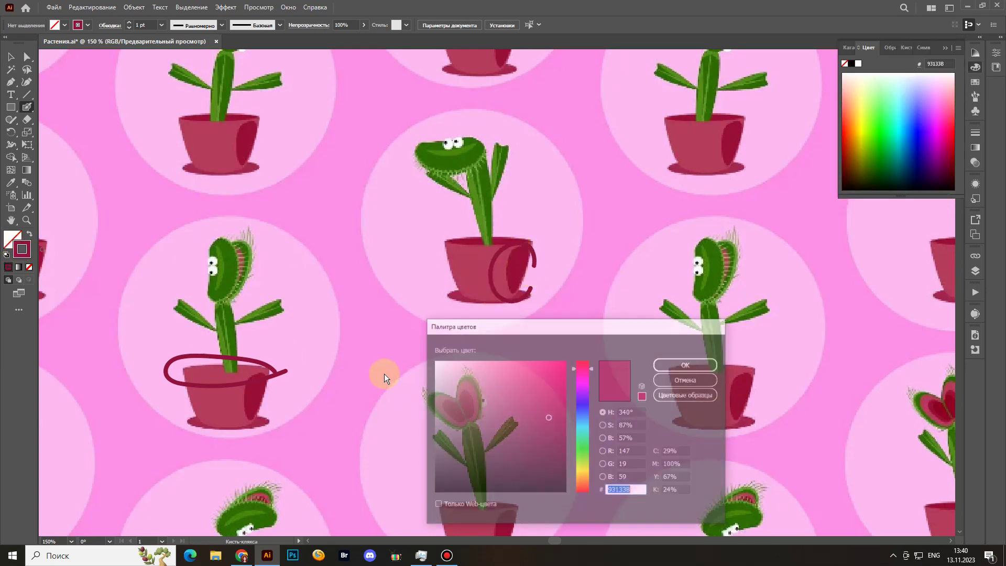
click(545, 414)
click(582, 445)
click(548, 374)
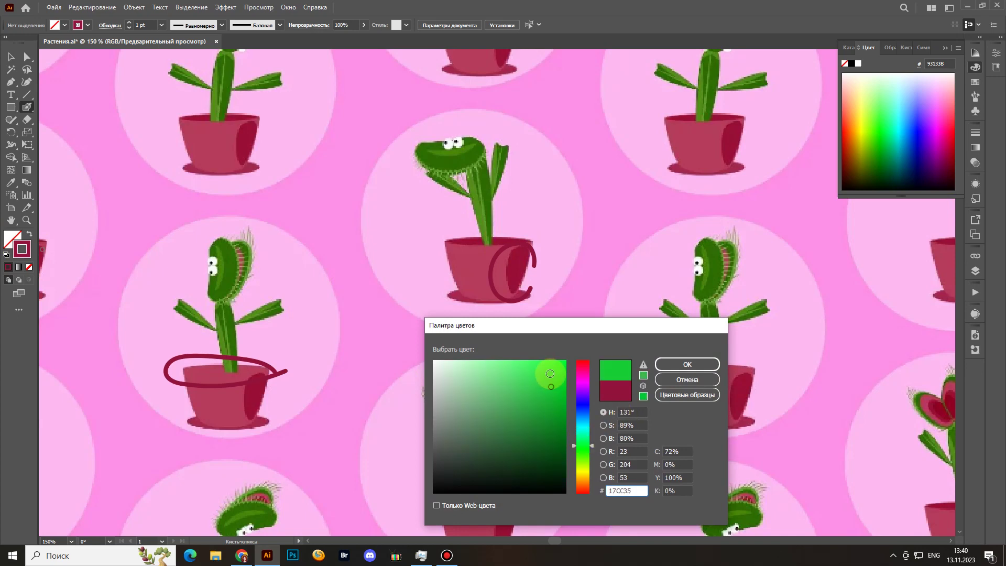
click(685, 366)
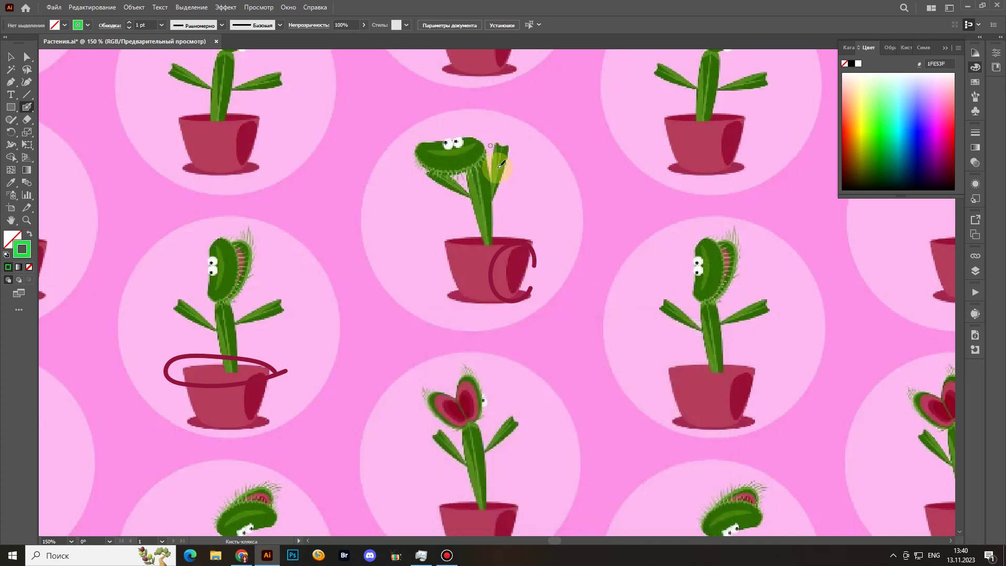
mouse_move(538, 266)
mouse_down()
mouse_move(510, 248)
mouse_move(490, 286)
mouse_move(524, 307)
mouse_move(546, 266)
mouse_move(523, 254)
mouse_up()
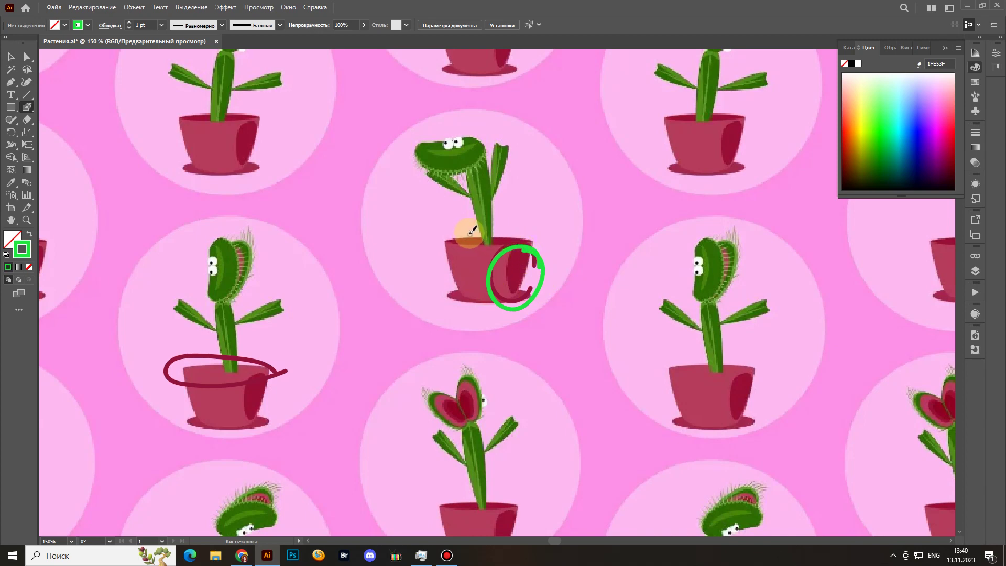
mouse_move(478, 230)
mouse_down()
mouse_move(451, 232)
mouse_move(439, 253)
mouse_move(528, 261)
mouse_move(540, 239)
mouse_move(478, 226)
mouse_up()
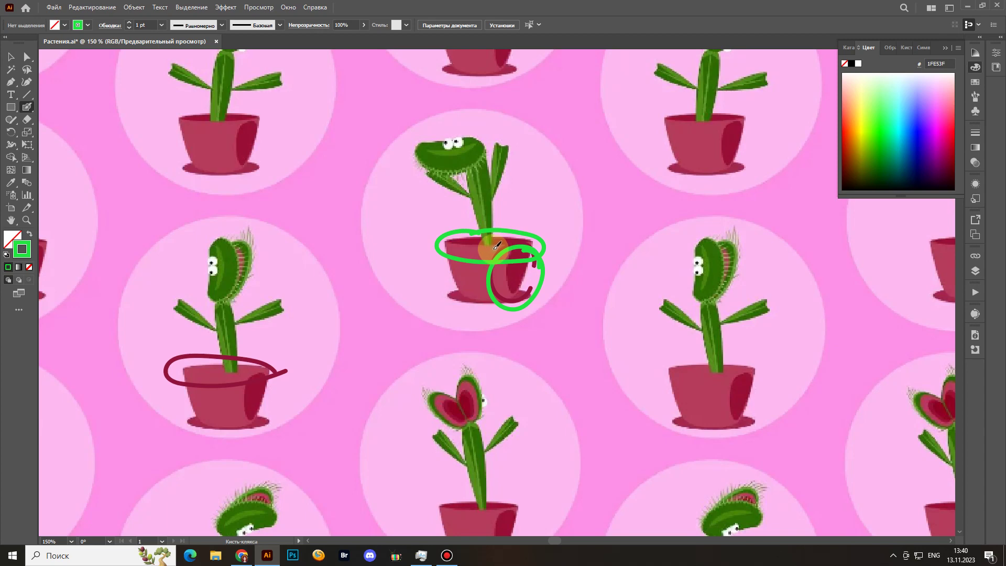
Select both green rings on the middle flytrap's pot with the Magic Wand and delete them.
key(y)
click(521, 266)
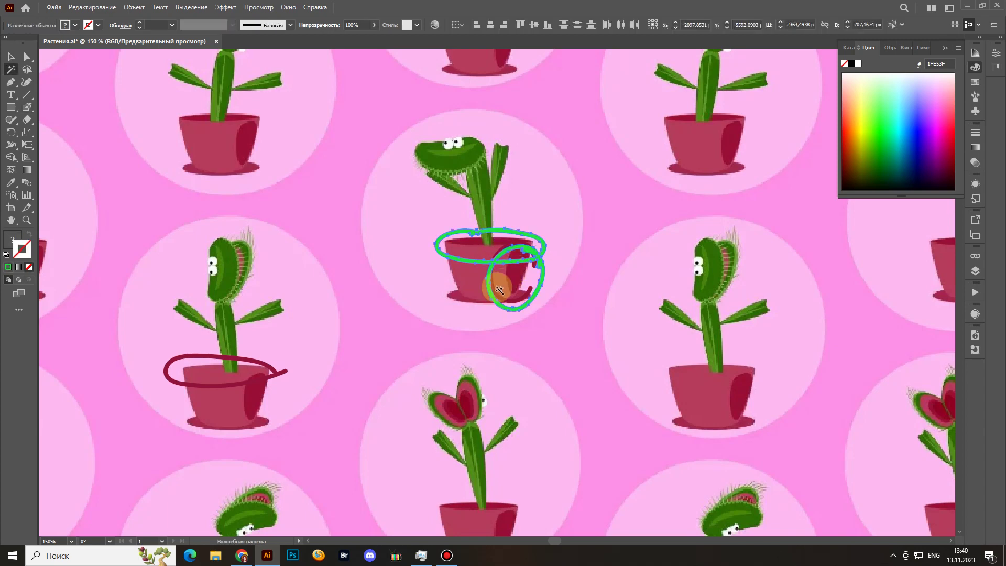
key(Delete)
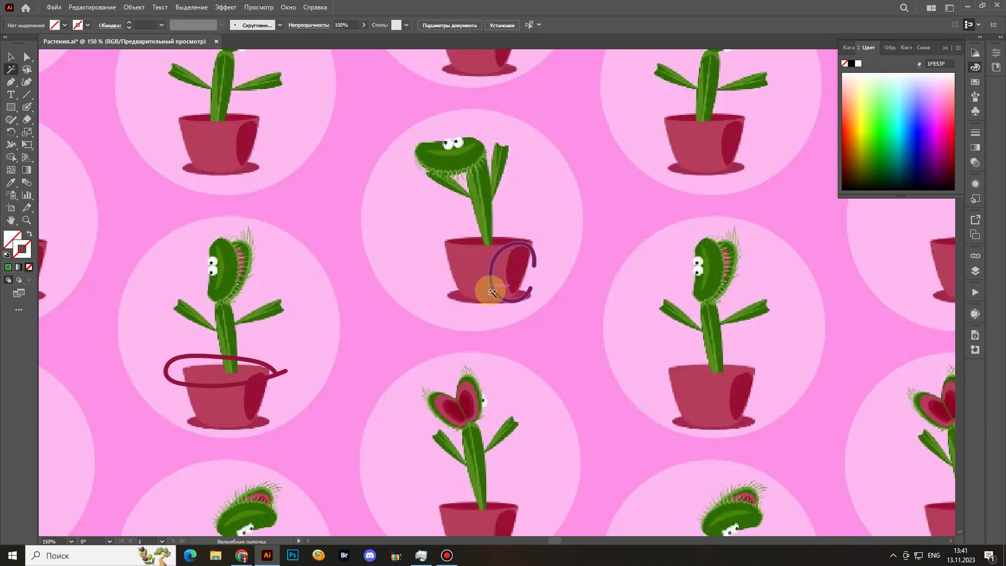
mouse_move(526, 259)
mouse_down()
mouse_move(533, 249)
mouse_move(522, 271)
mouse_up()
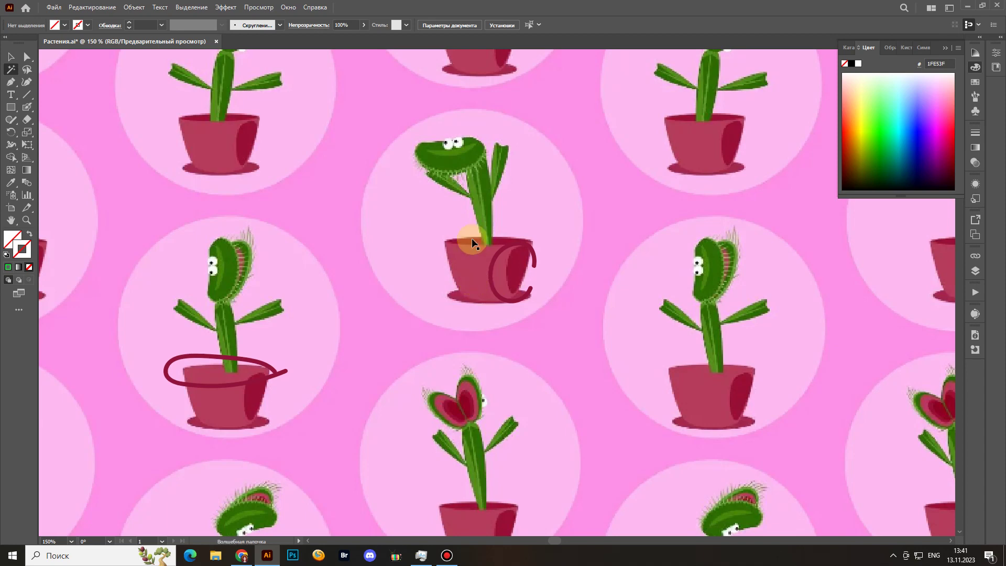
Examine the whole pink flytrap pattern, the geometric terrarium pattern and the purple-potted cactus pattern for composition and colour.
scroll(475, 240, down, 2)
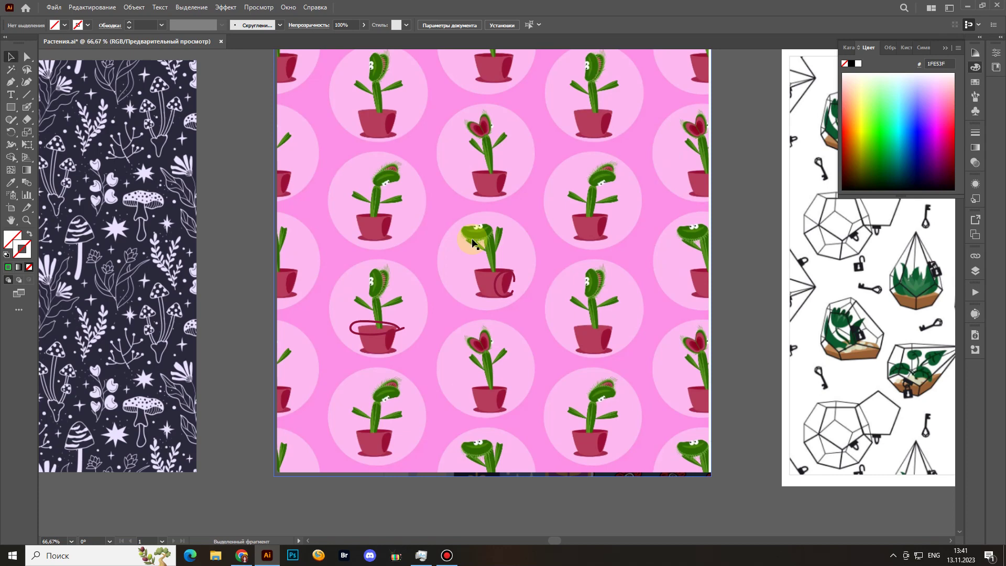
drag(573, 153, 527, 195)
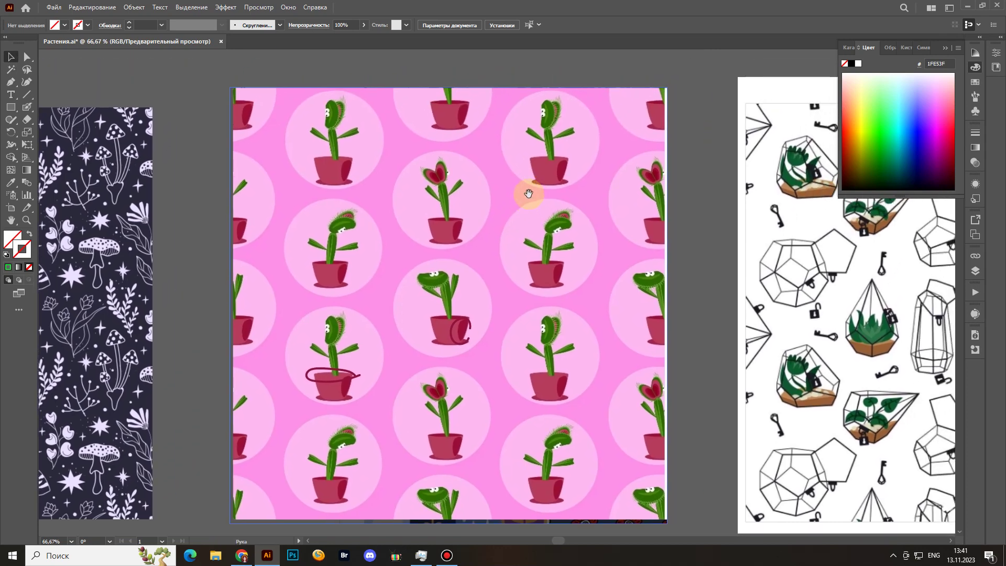
click(505, 199)
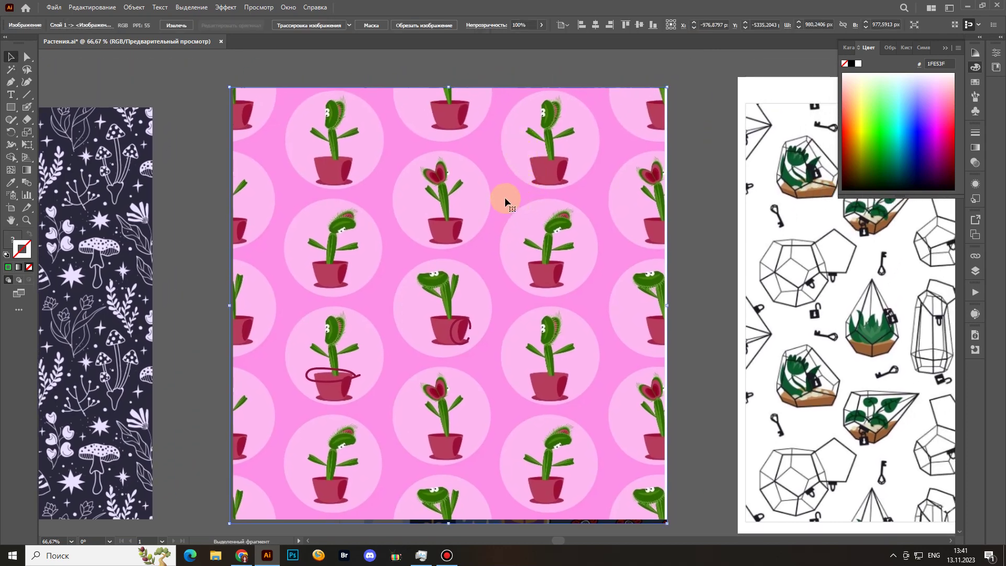
click(699, 225)
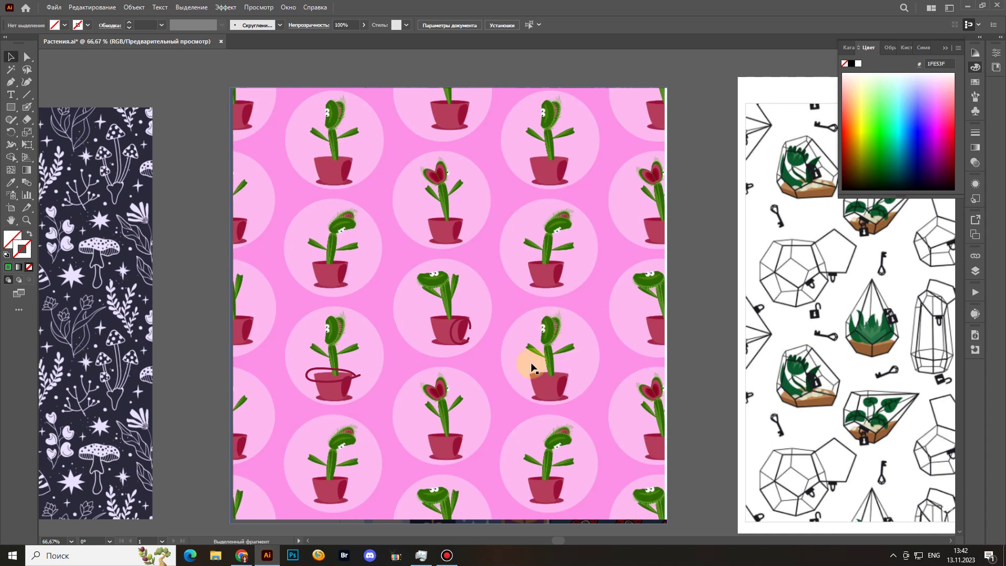
drag(691, 337, 408, 335)
drag(640, 325, 468, 288)
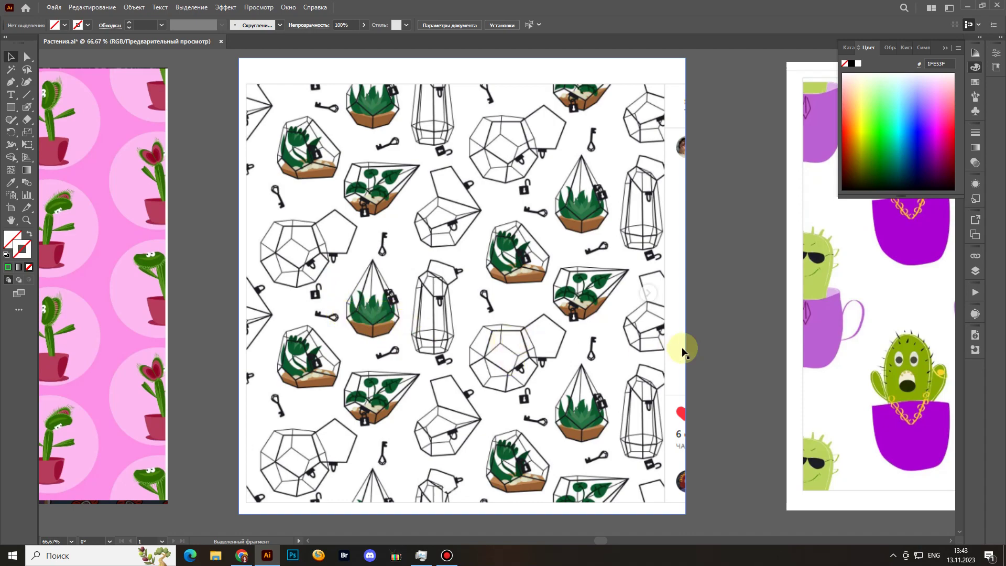
drag(785, 359, 545, 321)
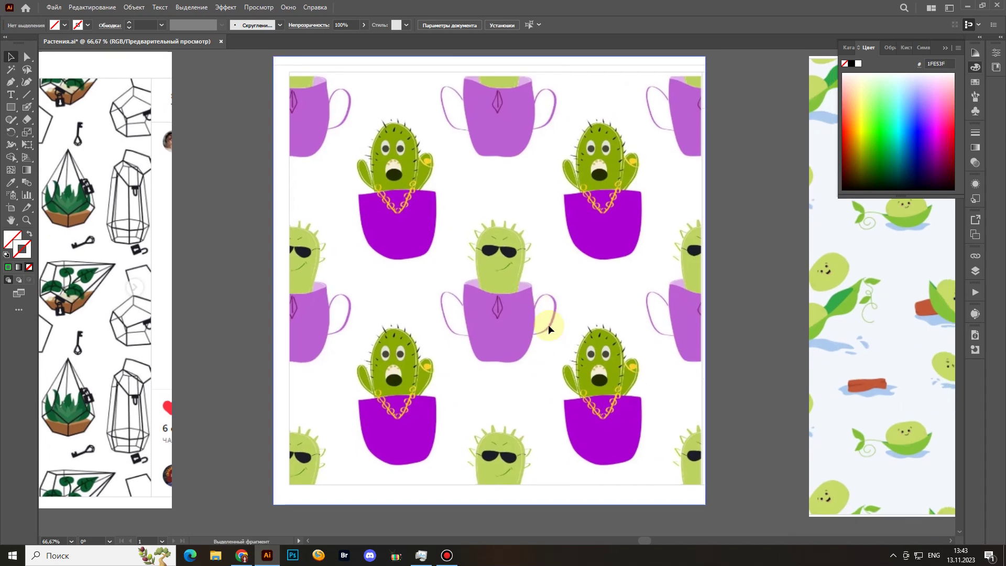
click(548, 325)
scroll(705, 341, up, 1)
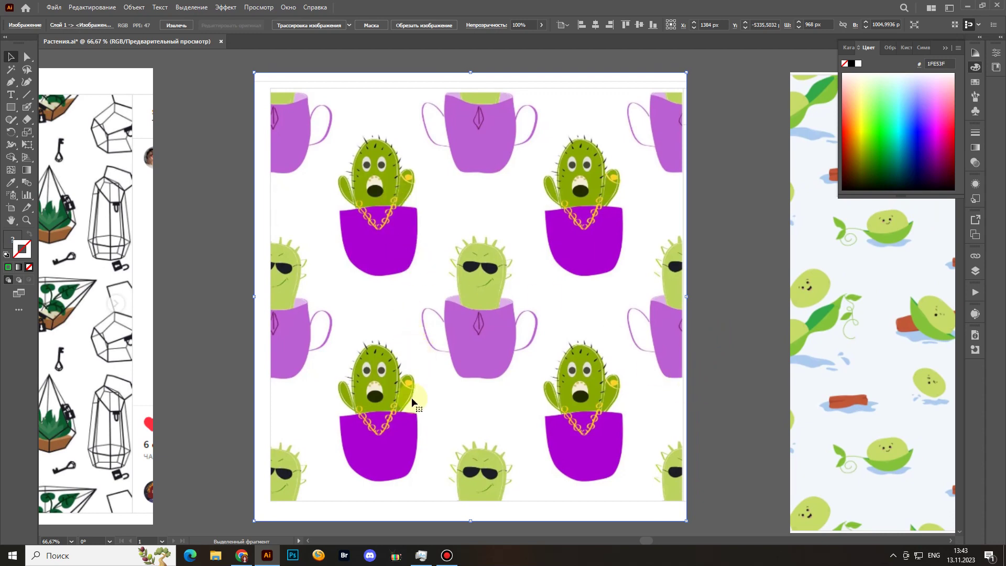
click(231, 317)
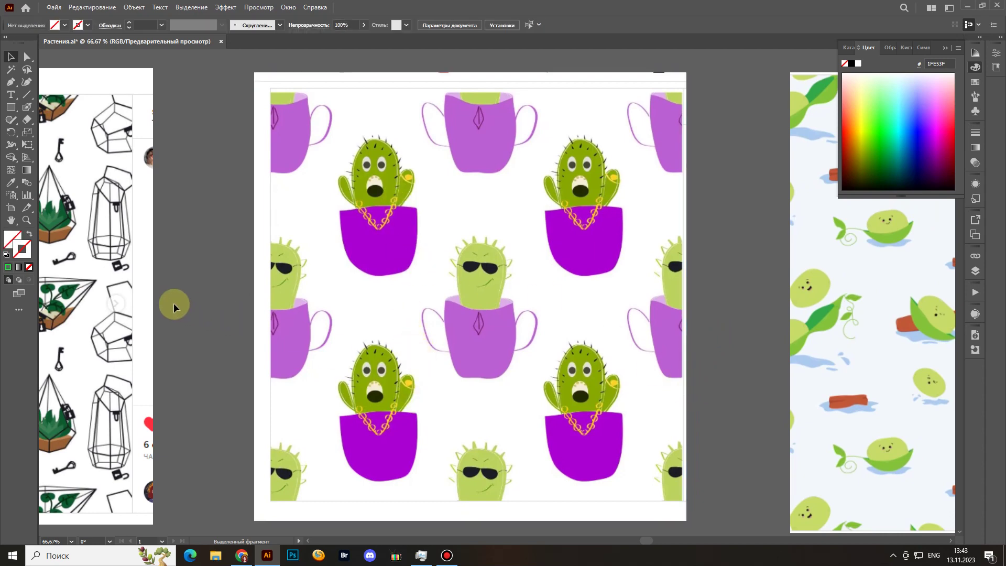
Set the stroke colour to magenta FF12D1 and Blob Brush a circle around the open mouth of the lower-left screaming cactus.
key(i)
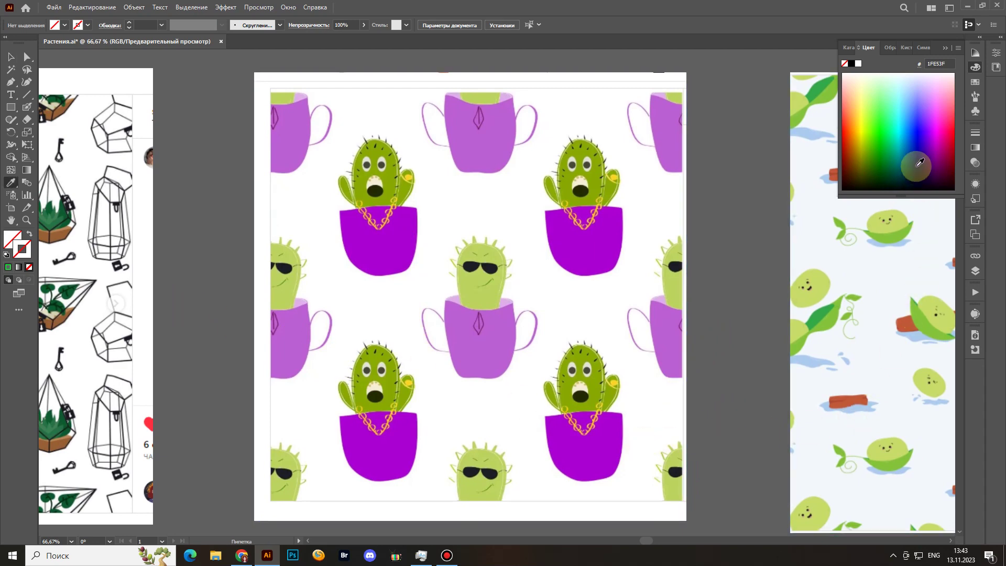
click(944, 130)
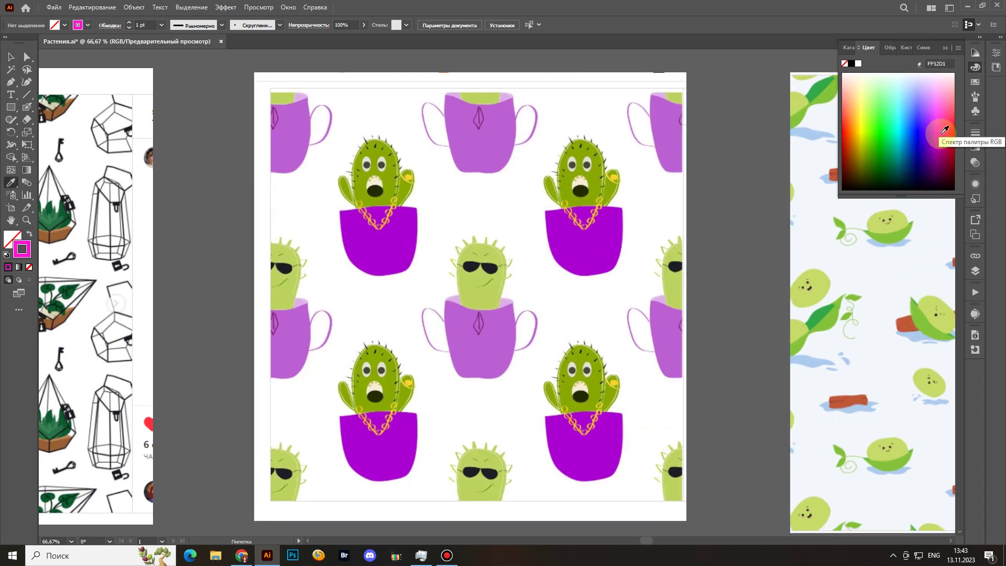
key(shift+b)
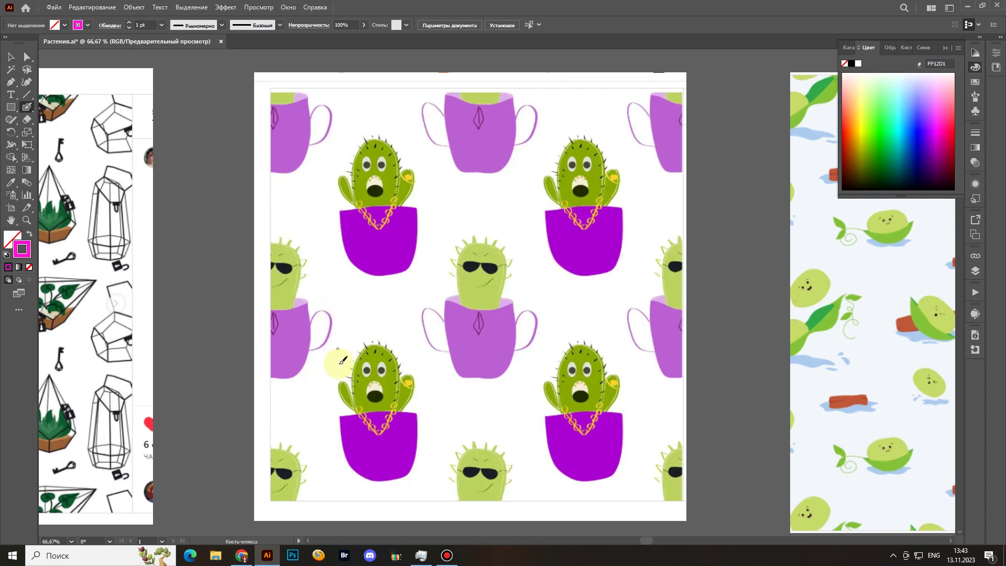
mouse_move(390, 401)
mouse_down()
mouse_move(365, 377)
mouse_move(359, 393)
mouse_move(377, 407)
mouse_move(391, 399)
mouse_move(359, 347)
mouse_move(362, 399)
mouse_move(447, 219)
mouse_move(508, 216)
mouse_move(541, 239)
mouse_up()
Paint a solid magenta open mouth over the smile of the central sunglasses cactus with the Blob Brush.
key(ctrl+plus)
key(ctrl+plus)
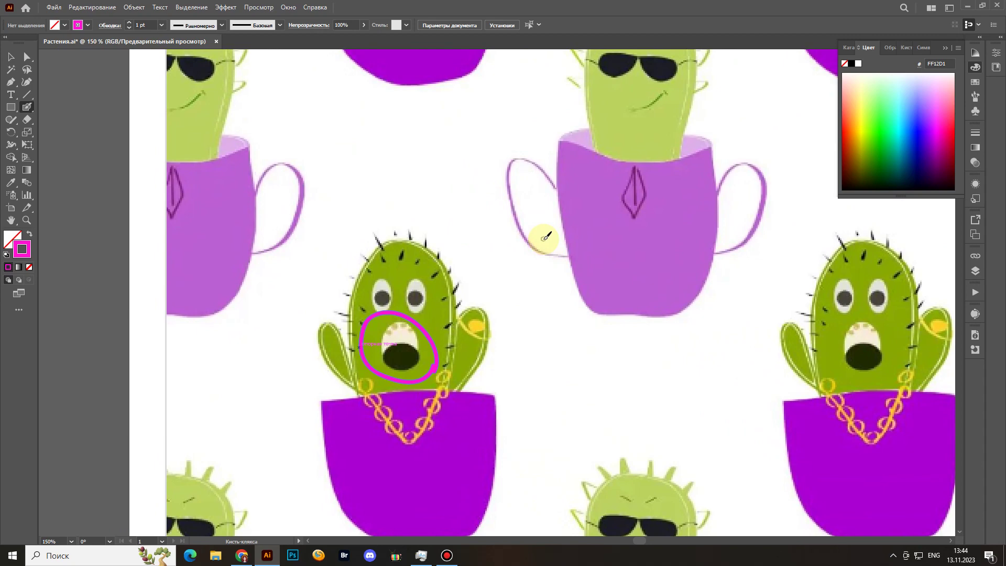
key(y)
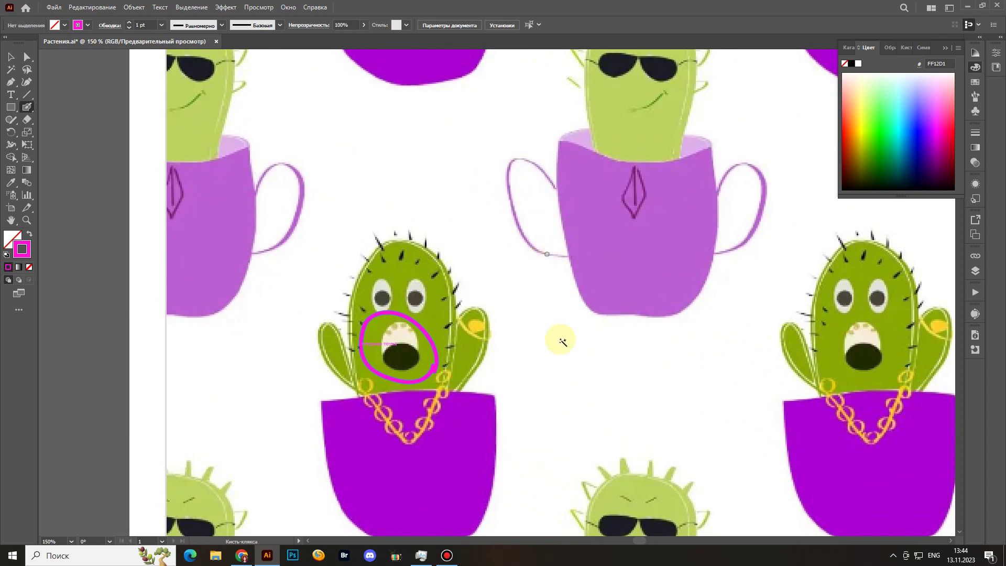
drag(615, 251, 543, 359)
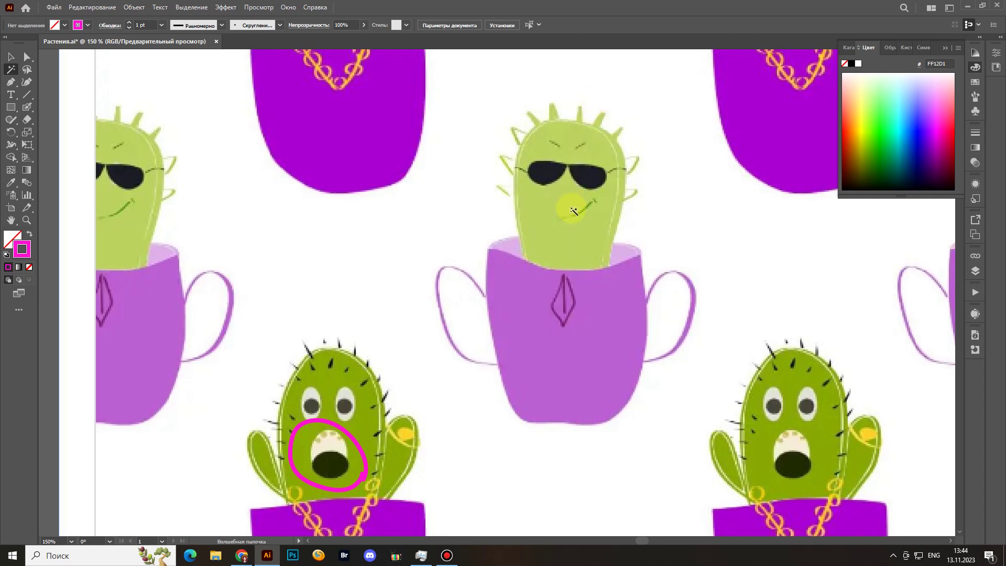
key(shift+b)
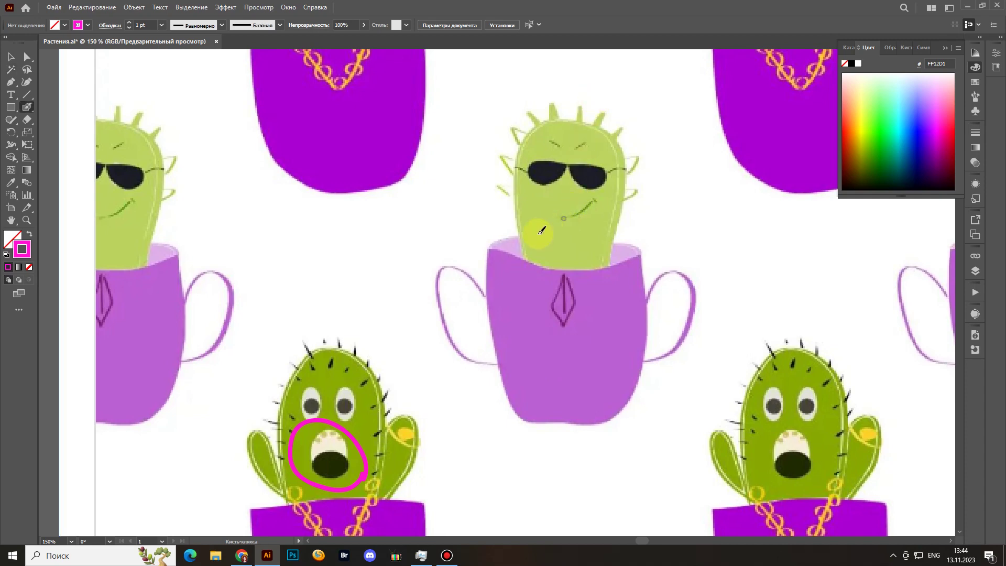
mouse_move(562, 212)
mouse_down()
mouse_move(600, 197)
mouse_move(563, 215)
mouse_move(599, 199)
mouse_move(566, 215)
mouse_move(591, 208)
mouse_up()
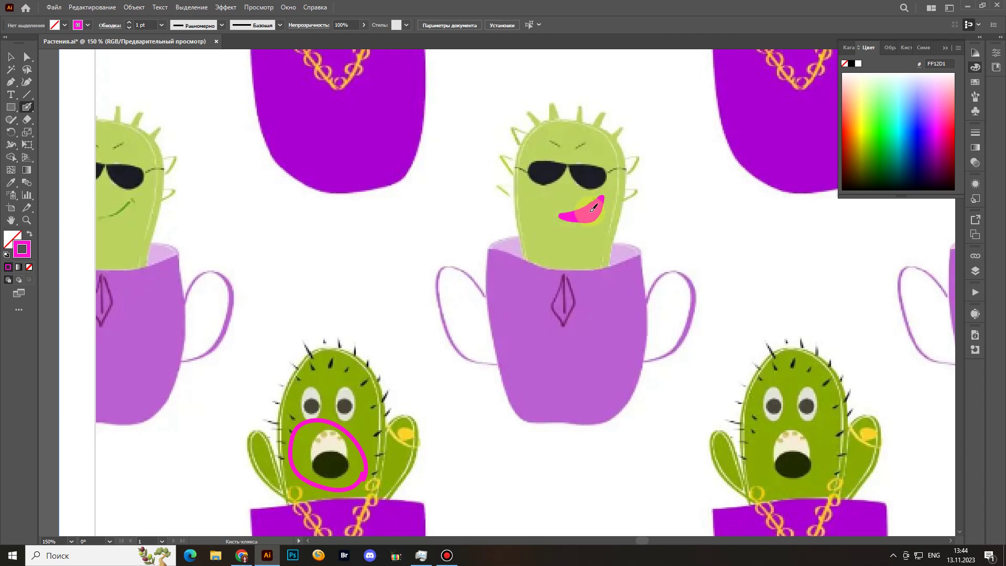
Select the magenta circle and painted mouth with the Magic Wand and delete them from the cactus pattern.
drag(509, 300, 585, 222)
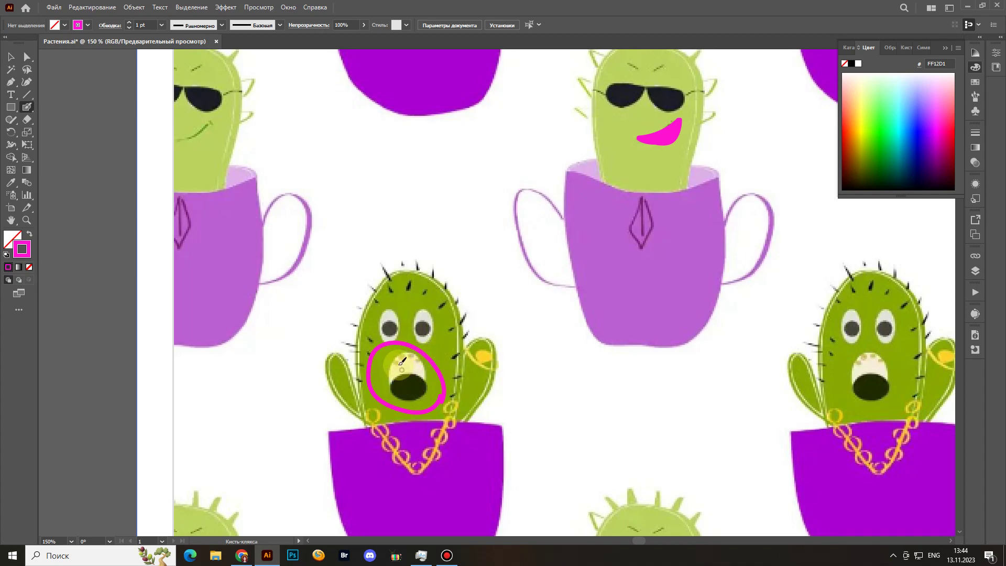
key(y)
click(661, 132)
key(Delete)
Examine the cactus pattern's faces, pots and overall arrangement, and compare it with the floating pea pattern.
scroll(605, 258, up, 3)
scroll(606, 258, right, 2)
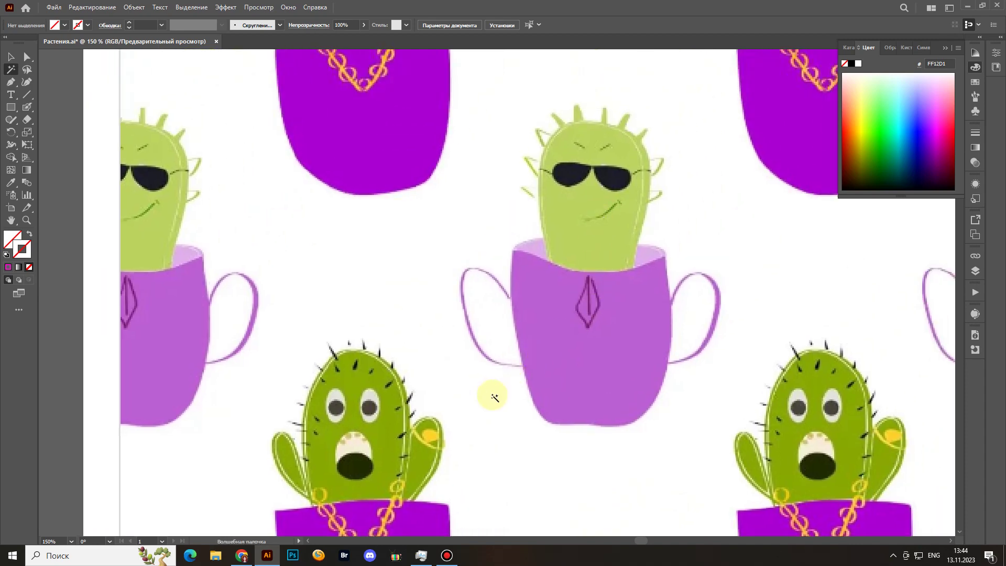
scroll(601, 271, down, 4)
scroll(602, 272, left, 2)
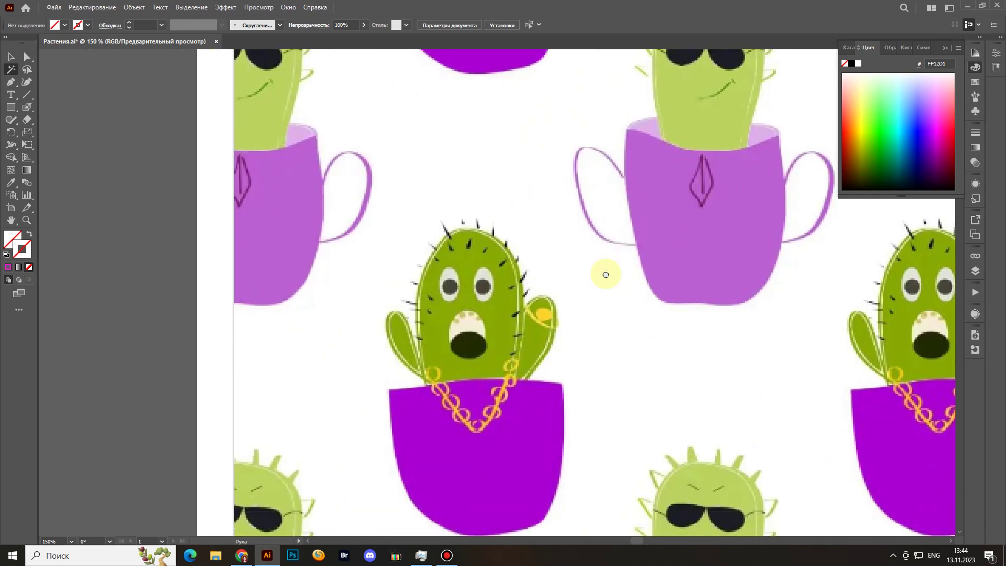
scroll(537, 281, right, 3)
key(ctrl+minus)
key(ctrl+minus)
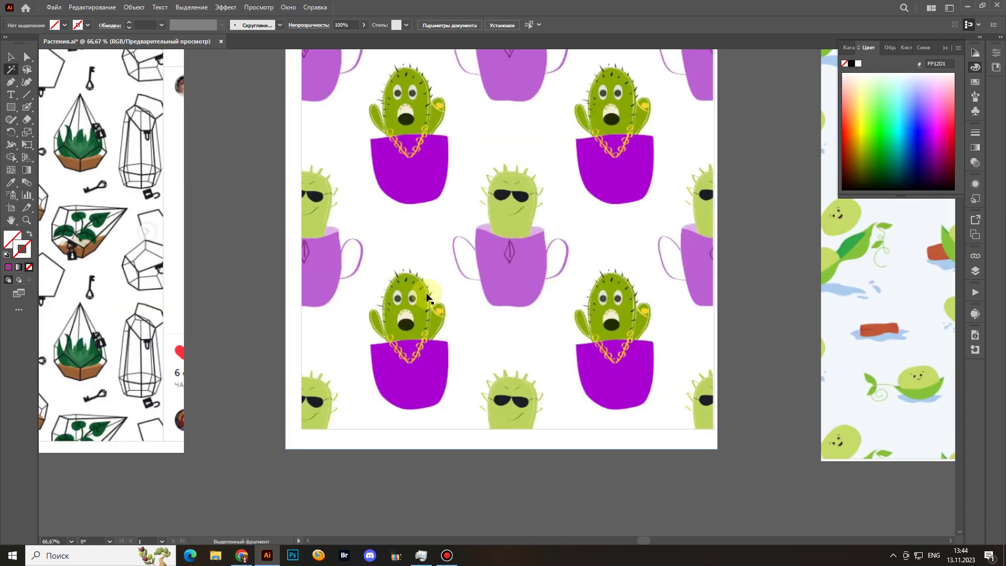
drag(461, 302, 417, 352)
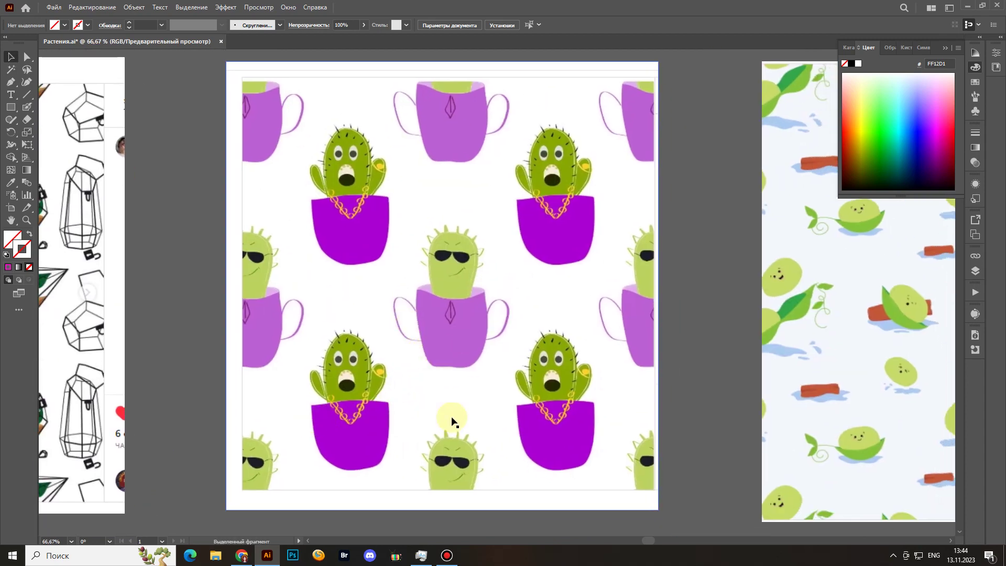
key(space)
drag(844, 379, 820, 348)
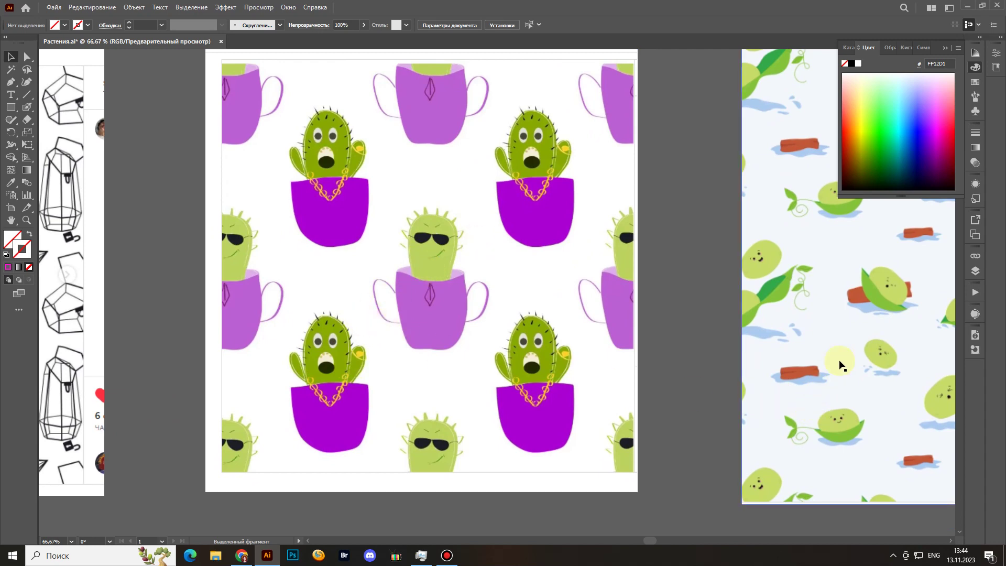
drag(835, 363, 590, 367)
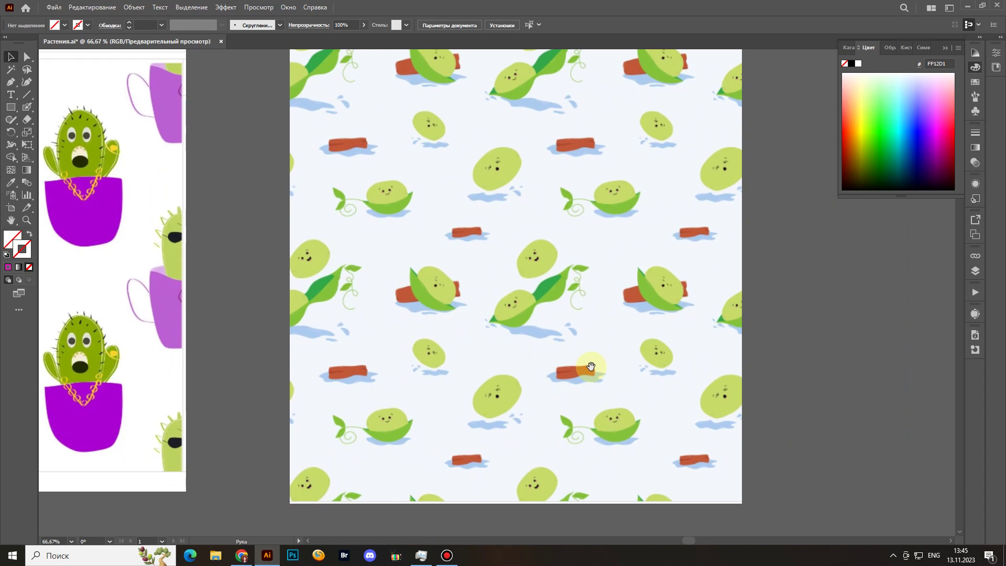
drag(591, 366, 575, 380)
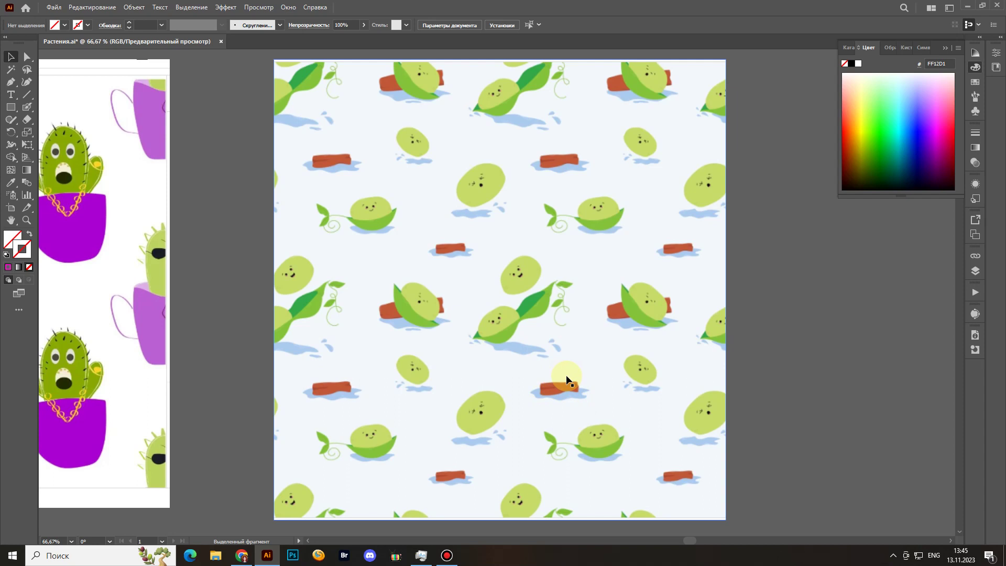
Sample the purple A405CC from a cactus pot as the stroke colour and Blob Brush circles around four floating peas.
key(shift+b)
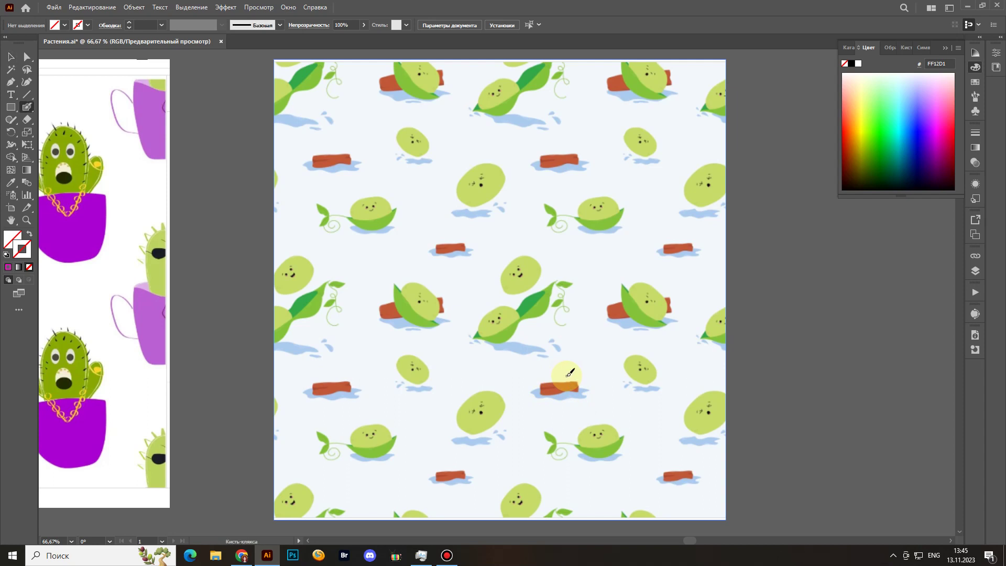
key(i)
click(107, 213)
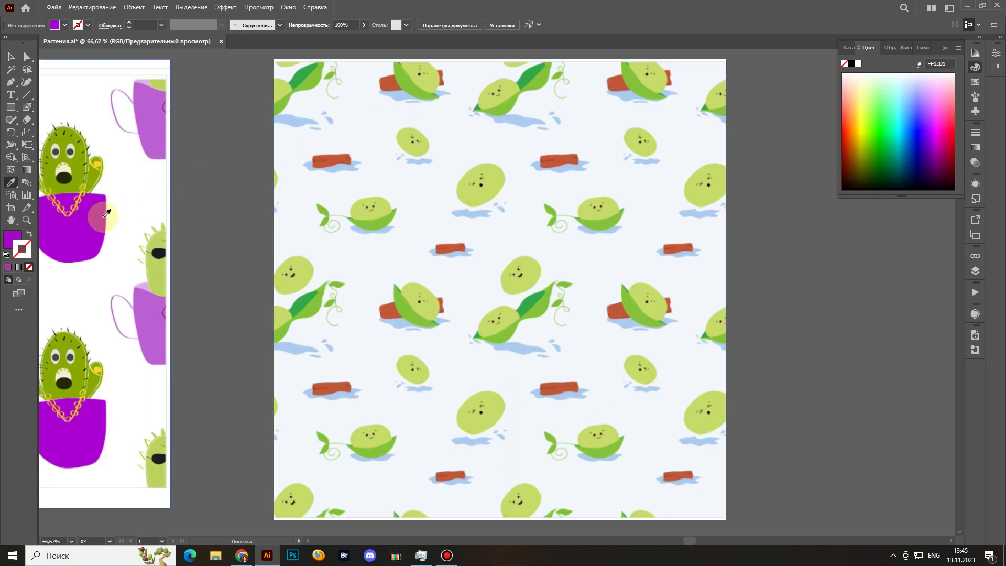
key(shift+b)
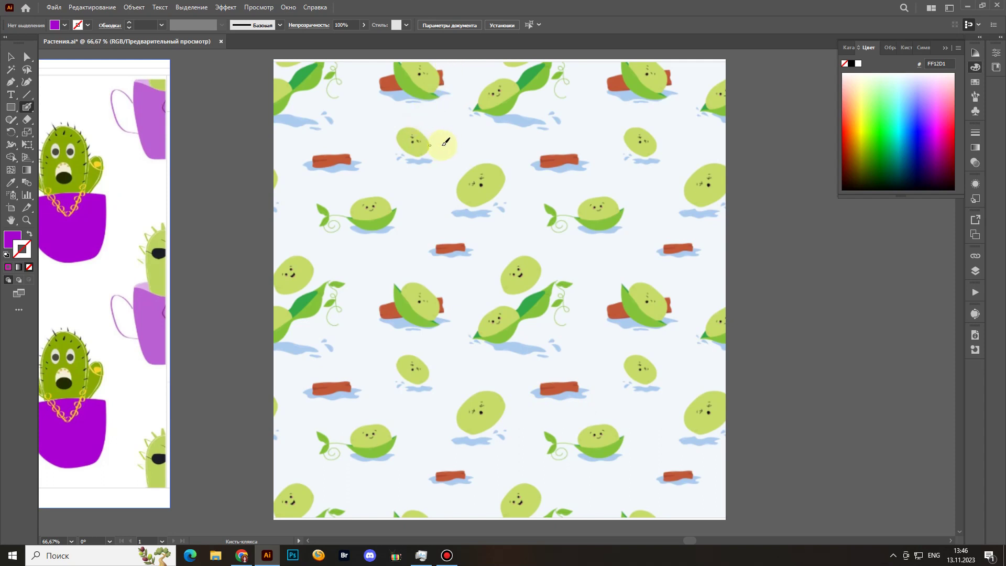
mouse_move(444, 146)
mouse_down()
mouse_move(406, 119)
mouse_move(399, 157)
mouse_move(450, 143)
mouse_up()
key(shift+x)
mouse_move(442, 363)
mouse_down()
mouse_move(422, 354)
mouse_move(384, 386)
mouse_move(439, 381)
mouse_up()
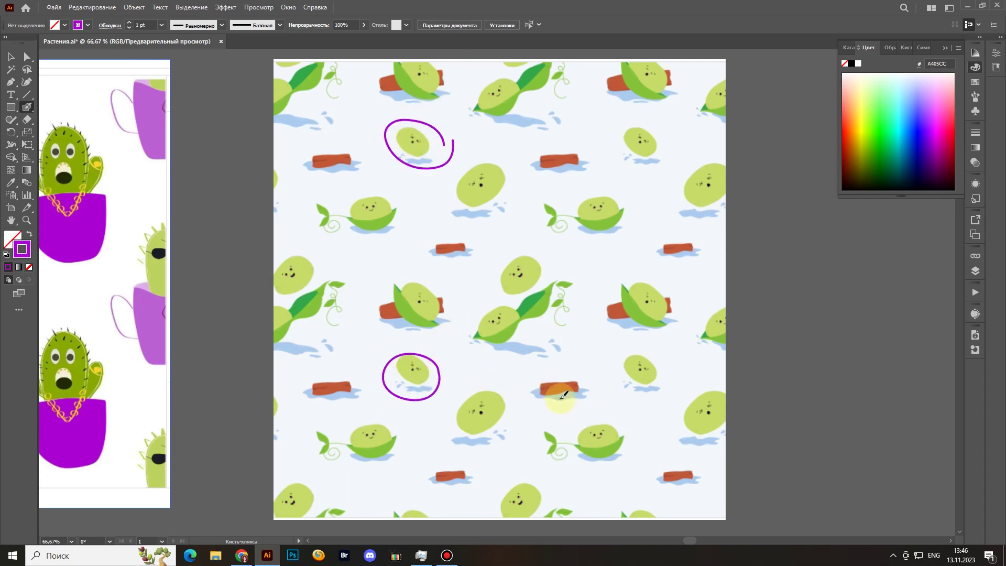
mouse_move(672, 140)
mouse_down()
mouse_move(660, 162)
mouse_move(670, 149)
mouse_up()
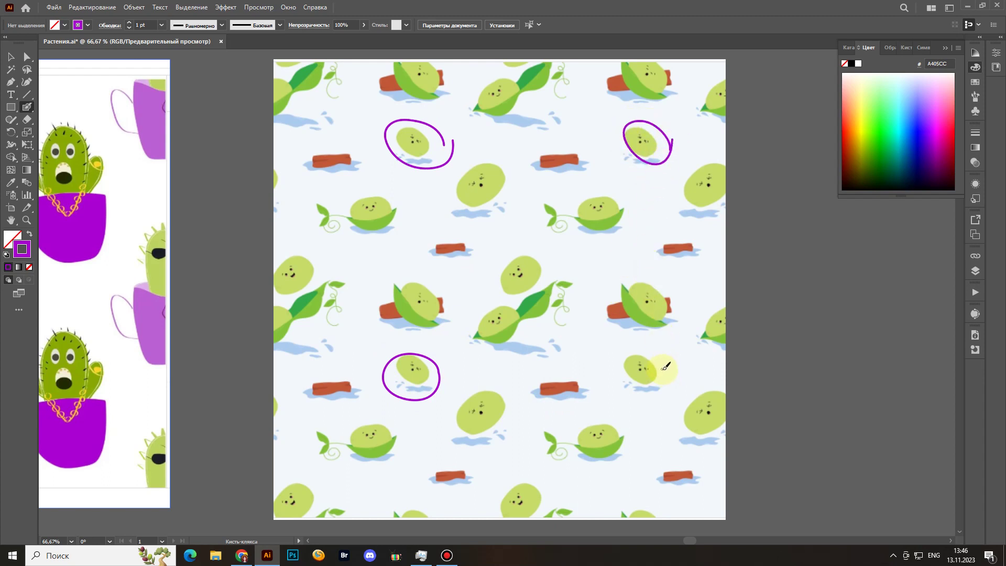
mouse_move(472, 159)
mouse_down()
mouse_move(440, 216)
mouse_move(515, 201)
mouse_move(487, 159)
mouse_move(461, 158)
mouse_up()
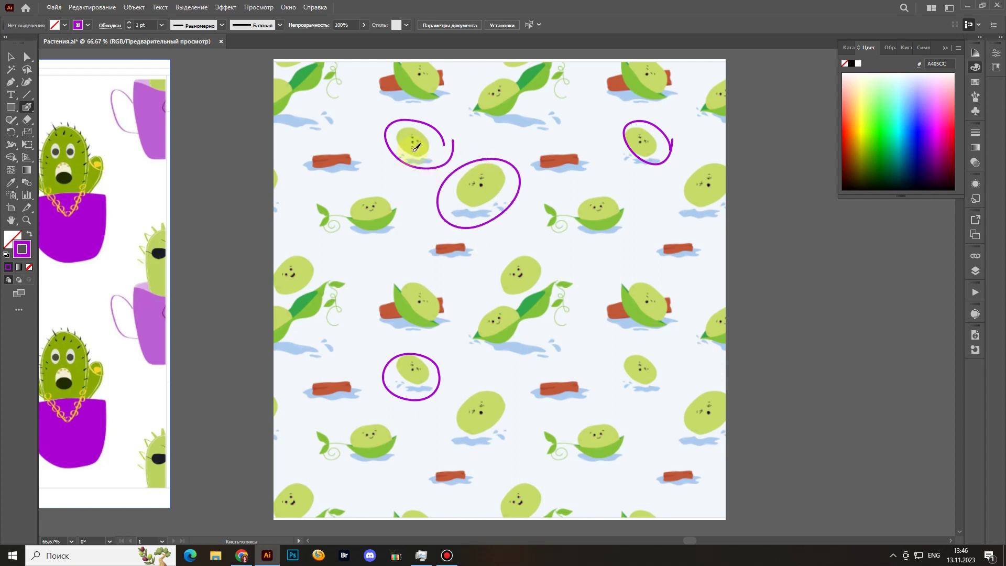
Select the purple circles with the Magic Wand and delete them from the pea pattern.
key(y)
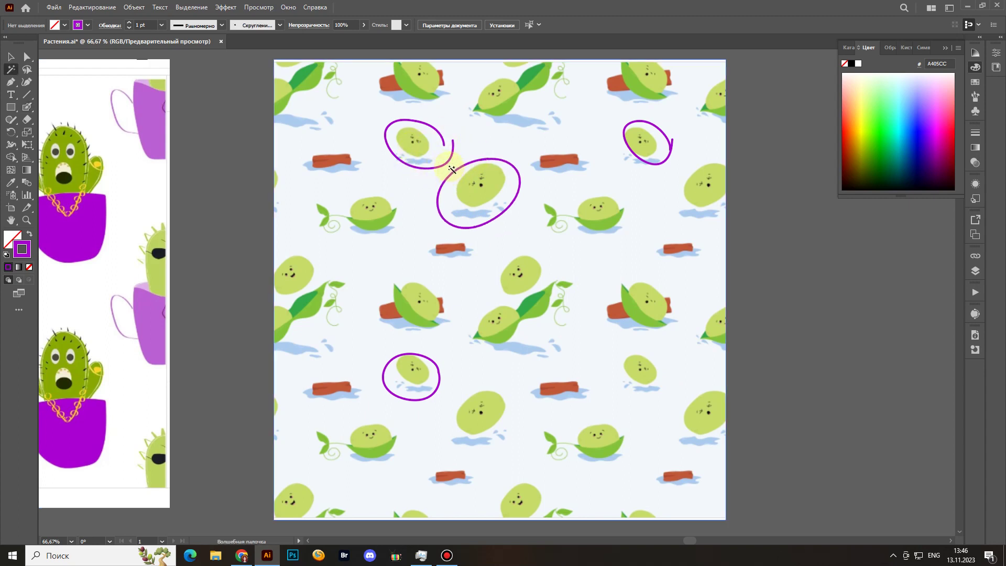
click(447, 165)
key(Delete)
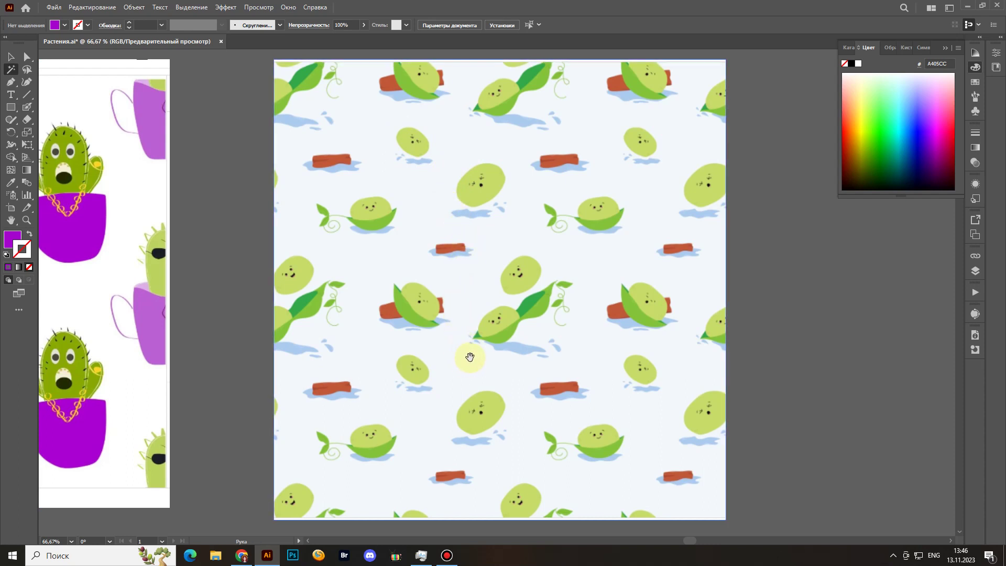
Examine the smiling flower pattern below the pea pattern, including its full layout, colours and small filler elements.
drag(470, 353, 433, 354)
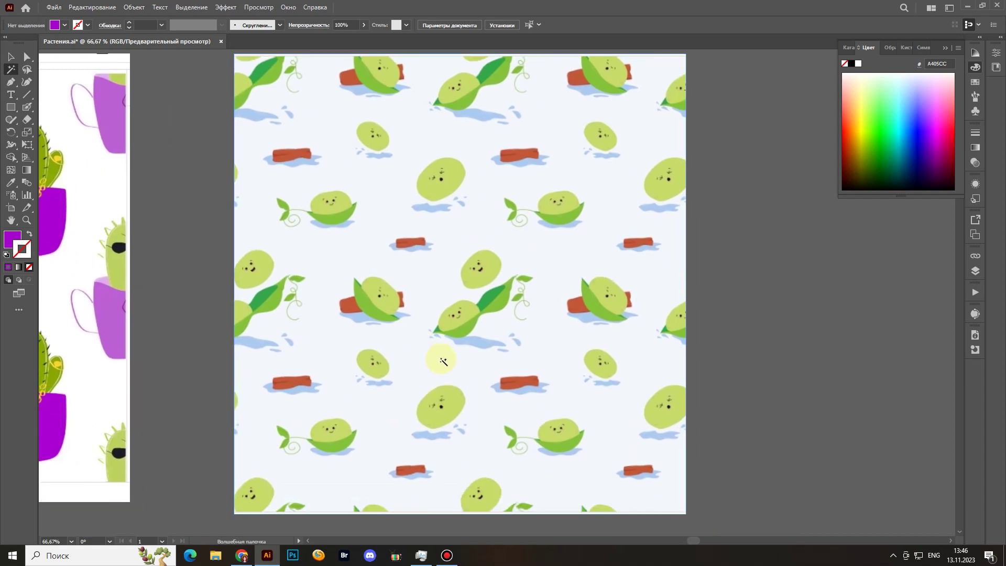
drag(453, 382, 445, 292)
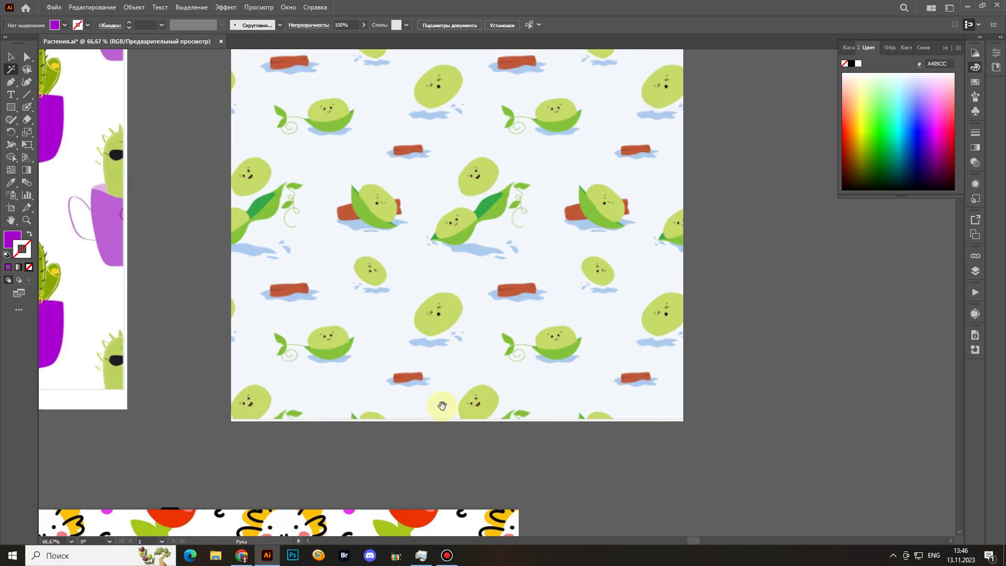
drag(442, 406, 489, 177)
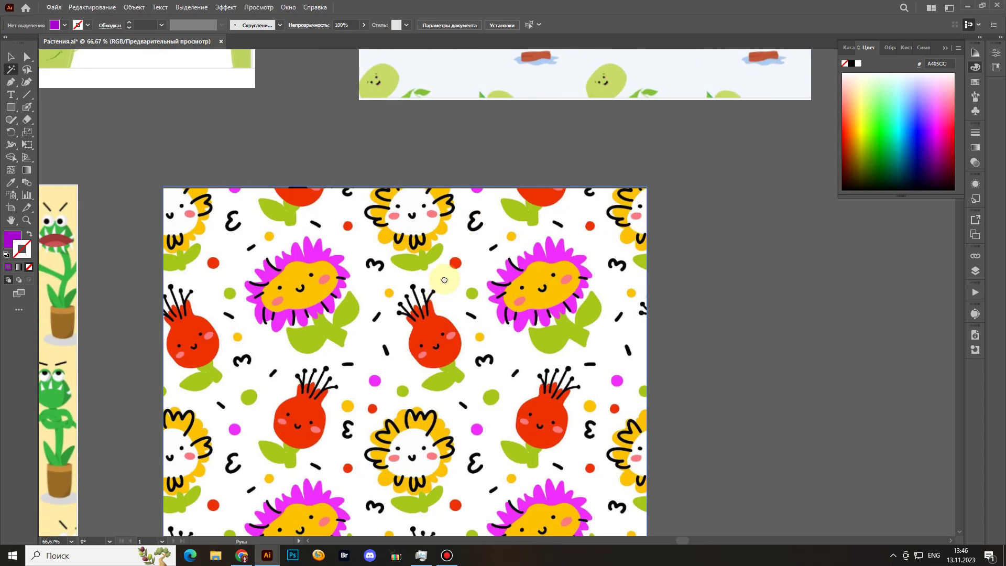
drag(472, 387, 505, 231)
drag(449, 258, 478, 301)
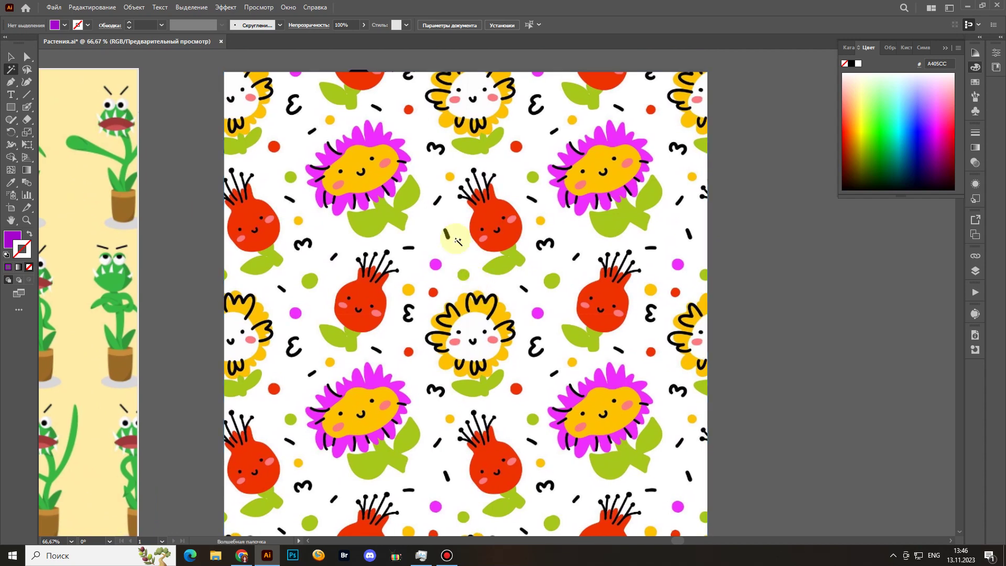
key(v)
scroll(455, 242, down, 1)
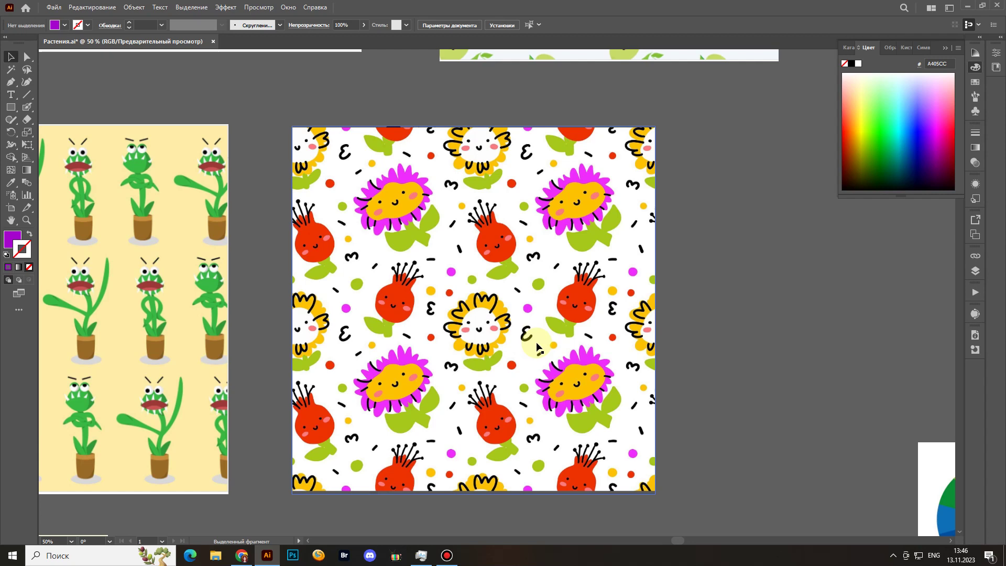
Blob Brush a purple curved arrow over the central yellow flower and five diagonal lines between the surrounding red and magenta flowers.
key(shift+b)
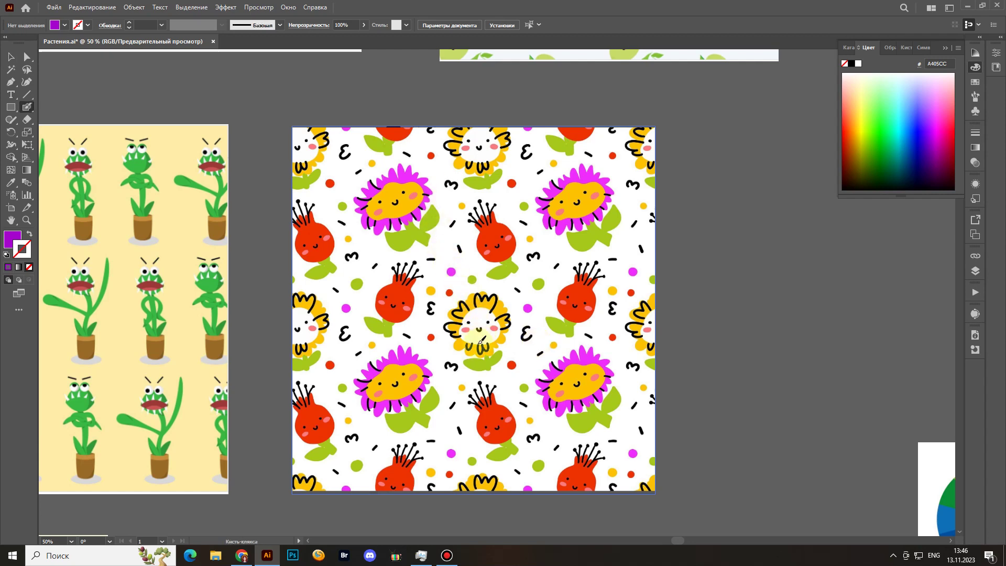
key(shift+x)
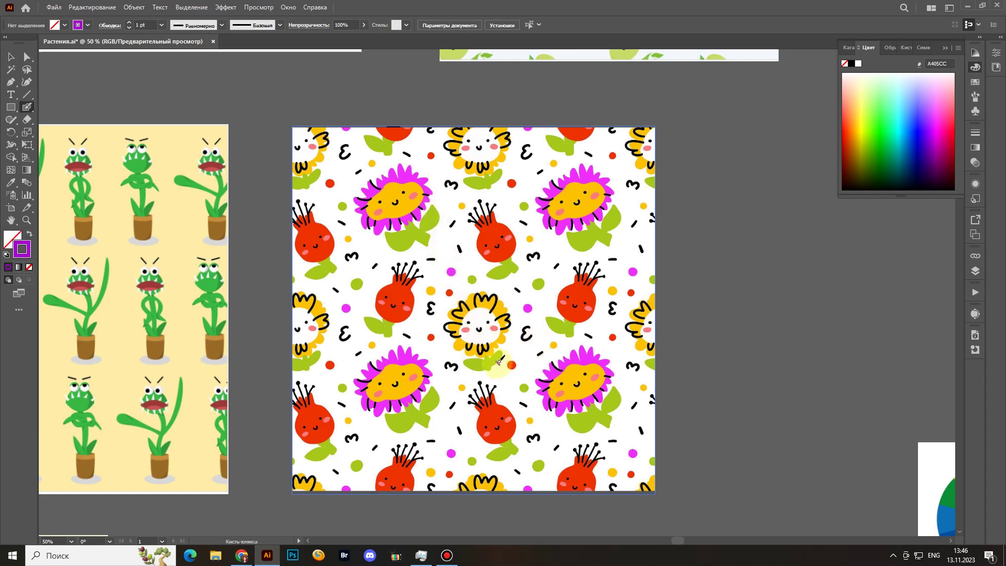
mouse_move(499, 365)
mouse_down()
mouse_move(498, 328)
mouse_move(527, 300)
mouse_move(512, 300)
mouse_move(520, 322)
mouse_up()
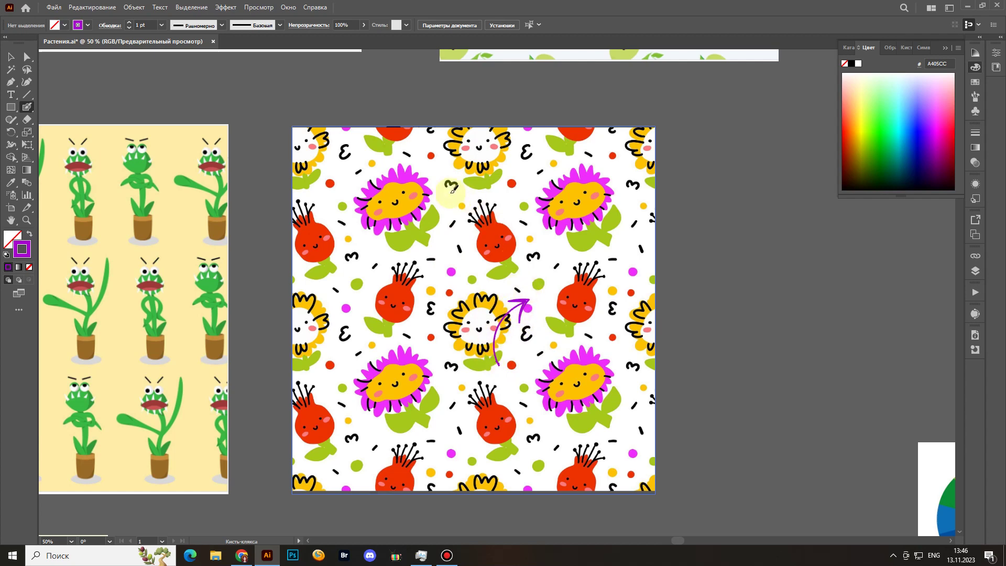
drag(446, 206, 469, 233)
drag(515, 210, 540, 233)
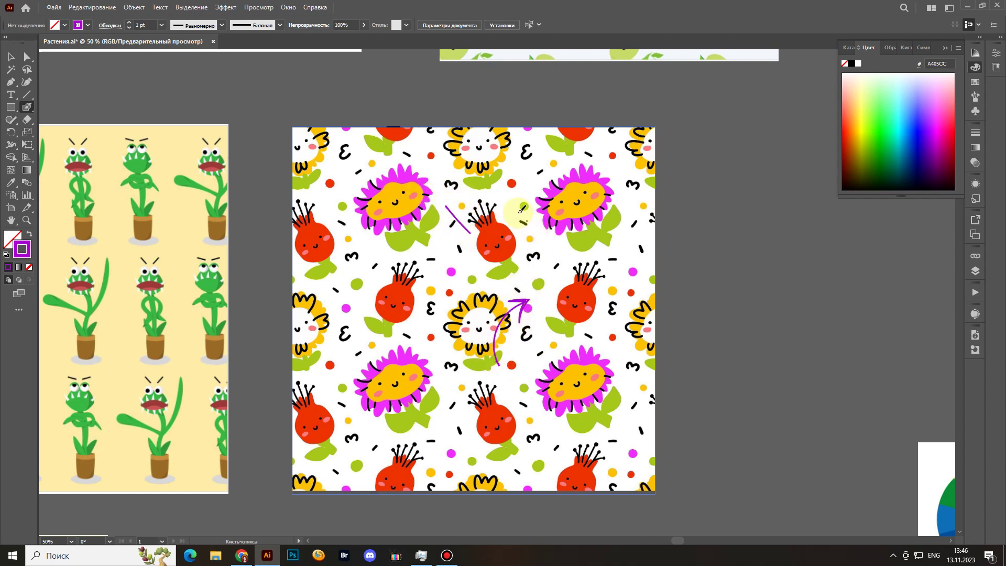
drag(617, 202, 642, 239)
drag(417, 320, 444, 288)
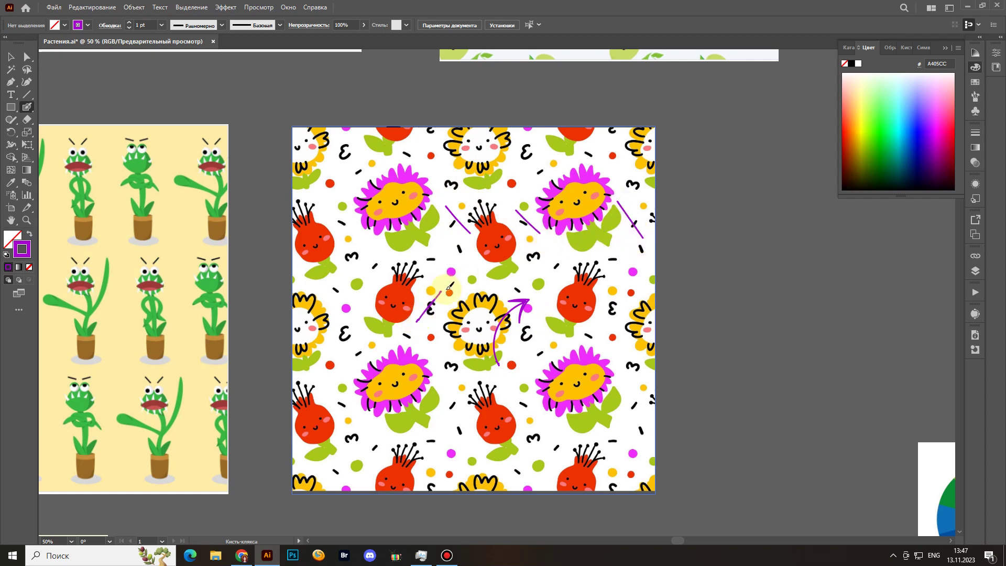
drag(596, 320, 627, 281)
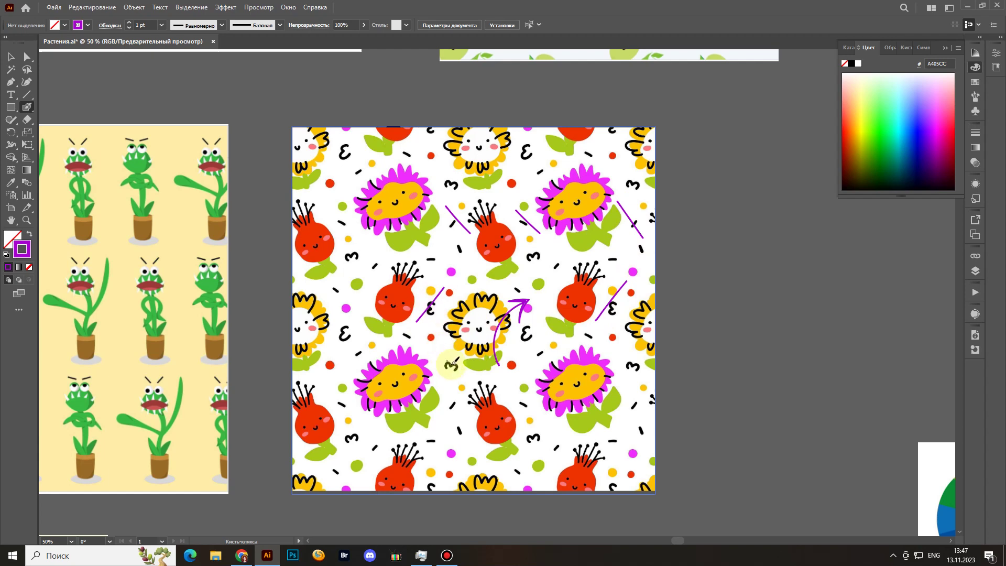
Select the purple arrow and diagonal lines with the Magic Wand and delete them from the flower pattern.
key(y)
click(528, 301)
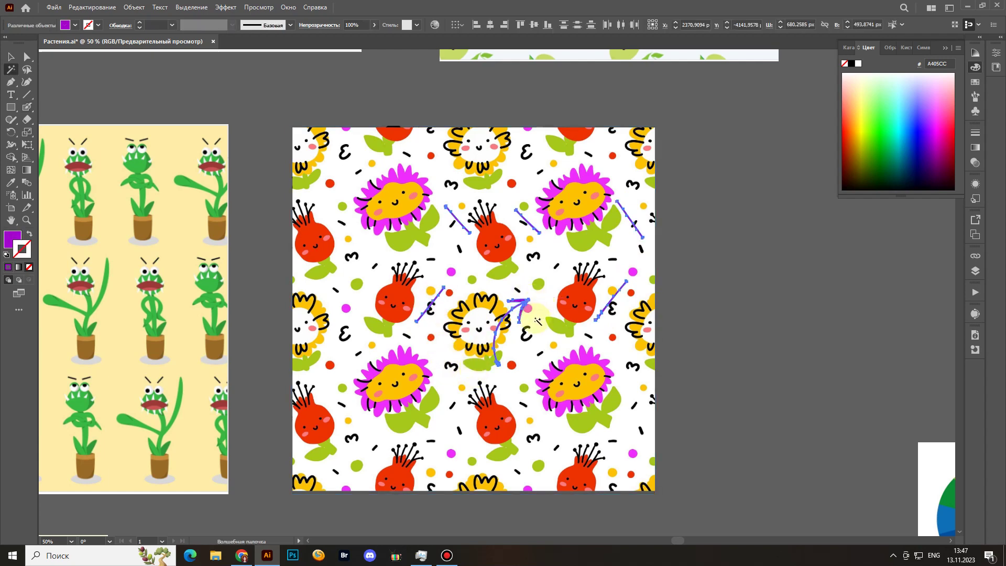
key(Delete)
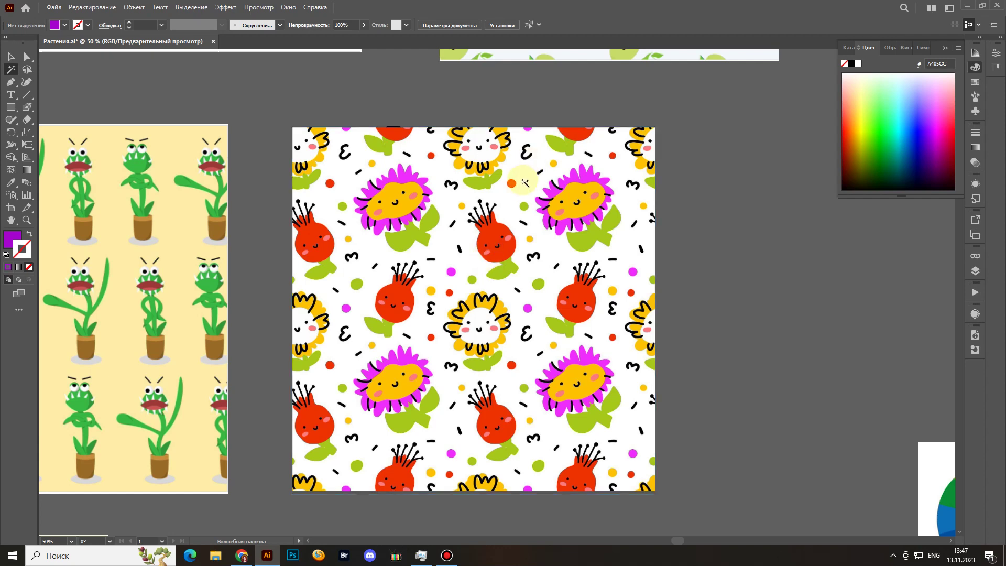
key(shift+b)
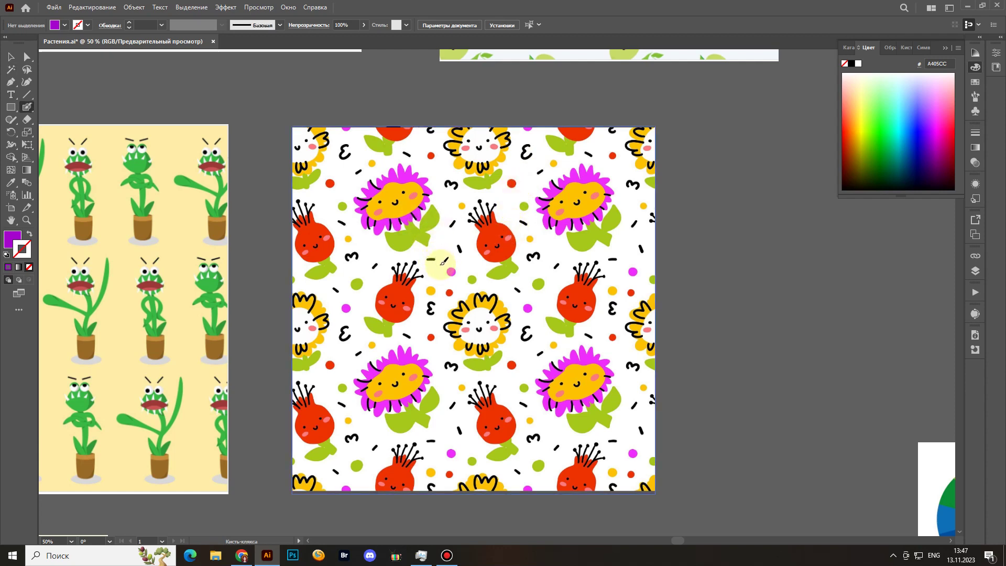
right_click(539, 481)
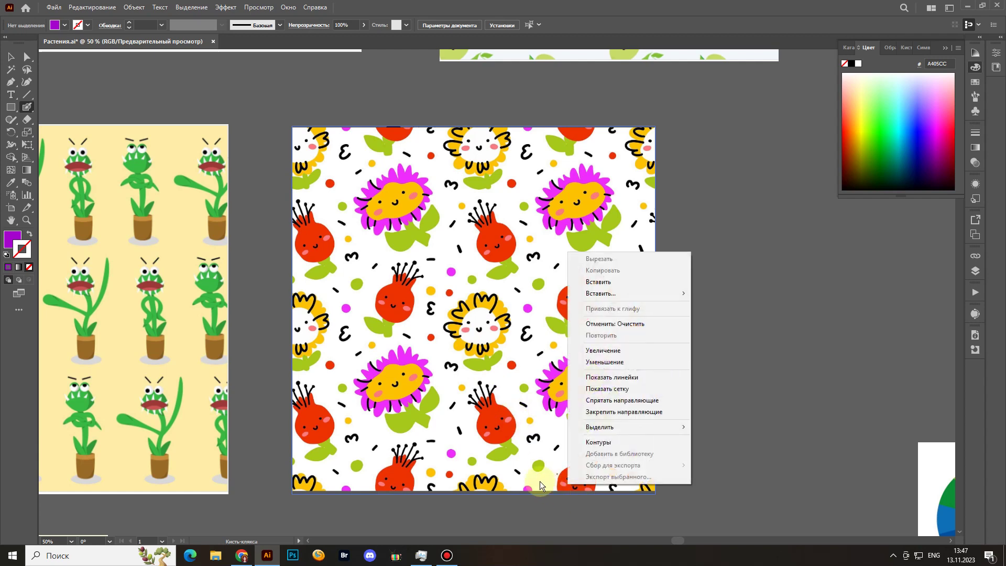
key(Escape)
key(shift+x)
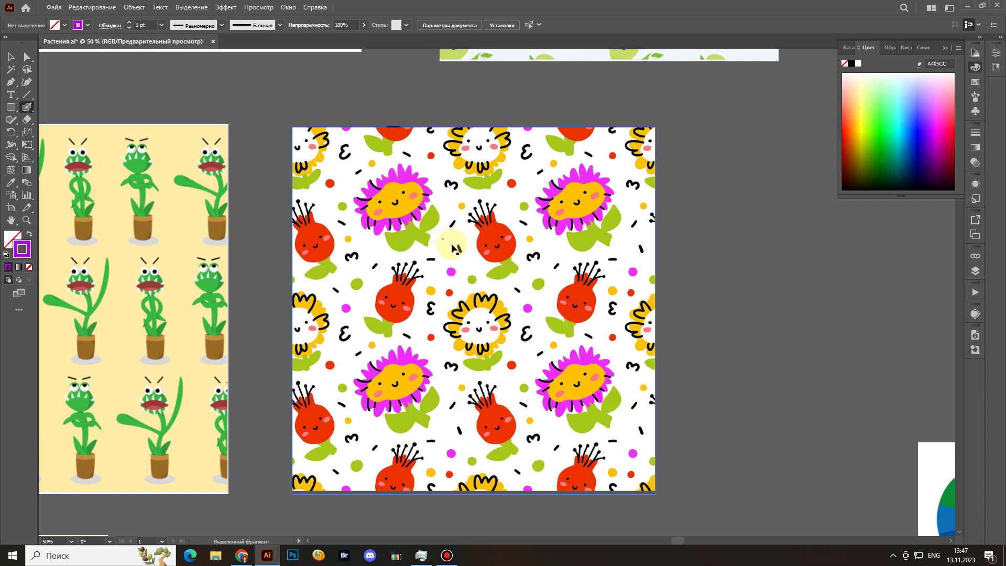
key(shift+x)
key(v)
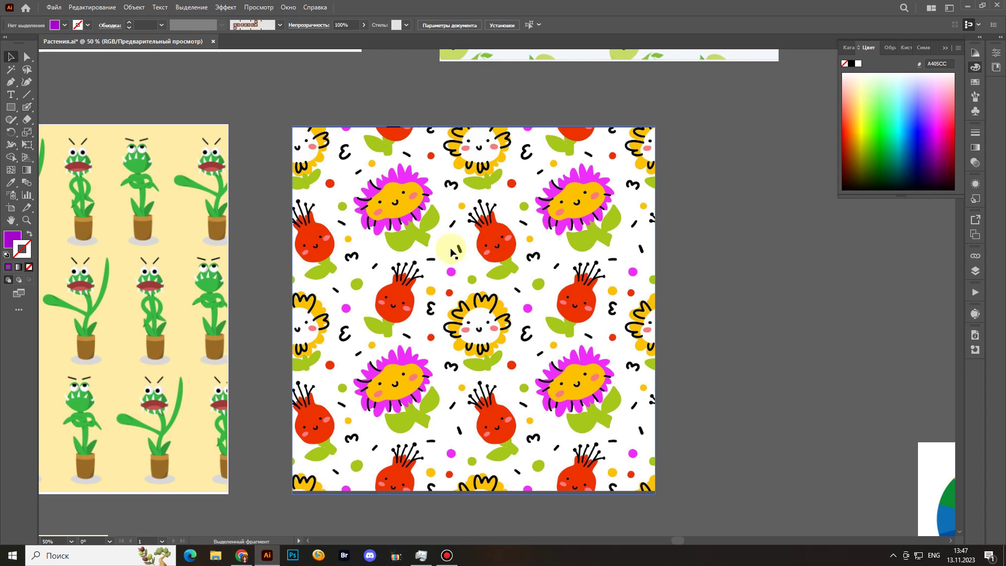
Examine the flytrap pattern's rows of potted plants and compare its arrangement with the neighbouring flower pattern.
drag(346, 265, 557, 256)
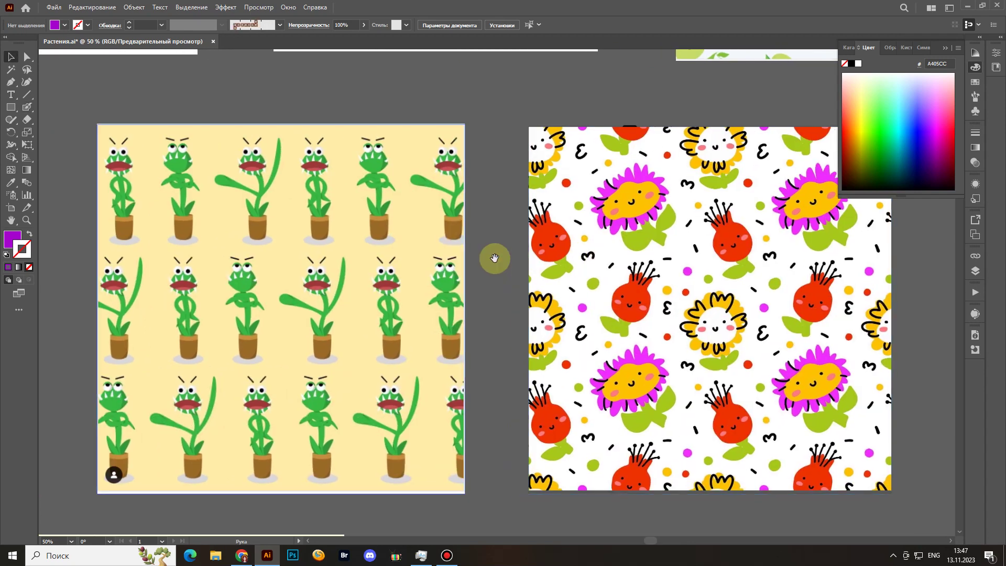
drag(345, 242, 537, 228)
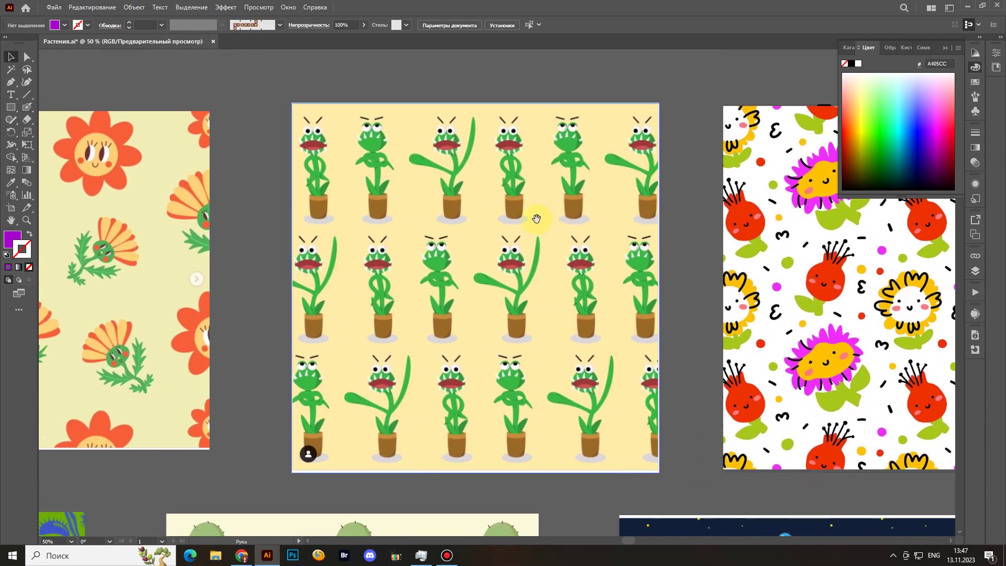
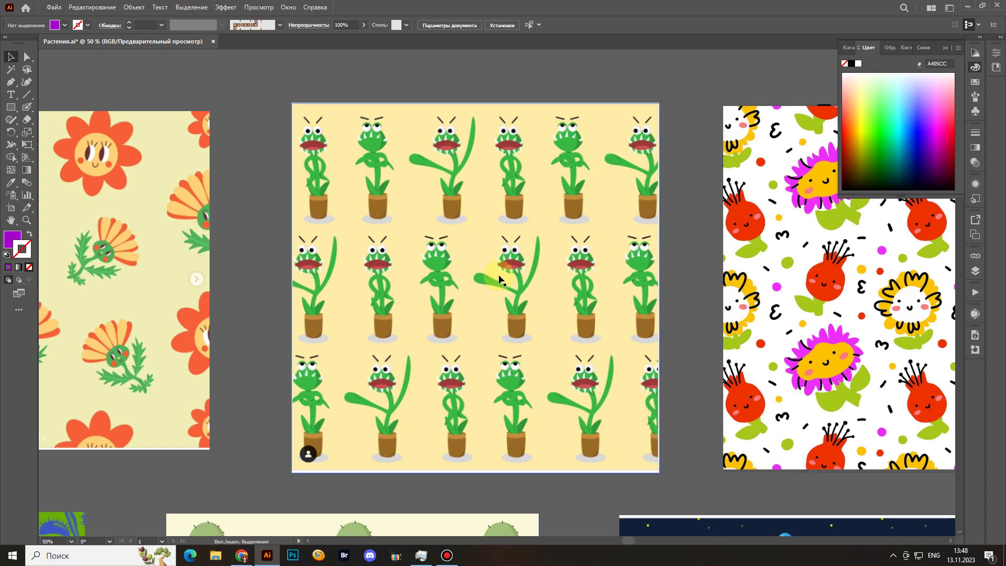
key(k)
click(412, 232)
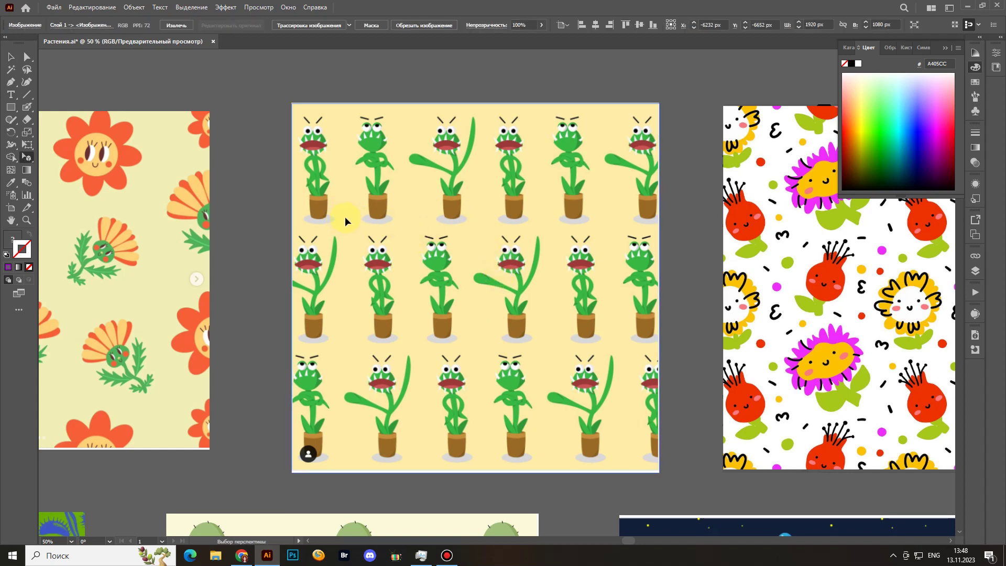
Draw a purple arrow across the first row of potted plants, and remove it again.
key(shift+b)
mouse_move(265, 209)
mouse_down()
mouse_move(681, 193)
mouse_move(672, 205)
mouse_up()
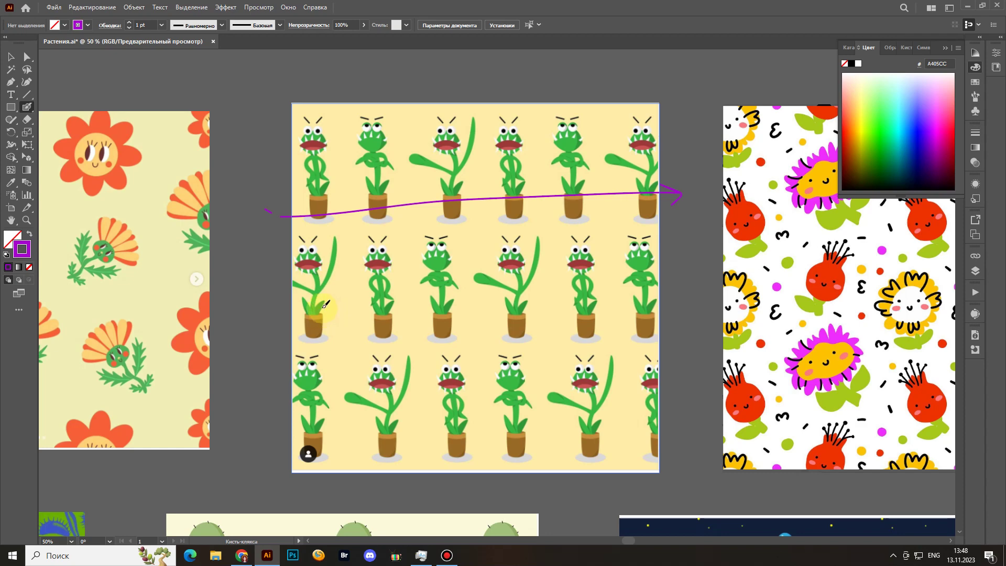
key(y)
key(shift+x)
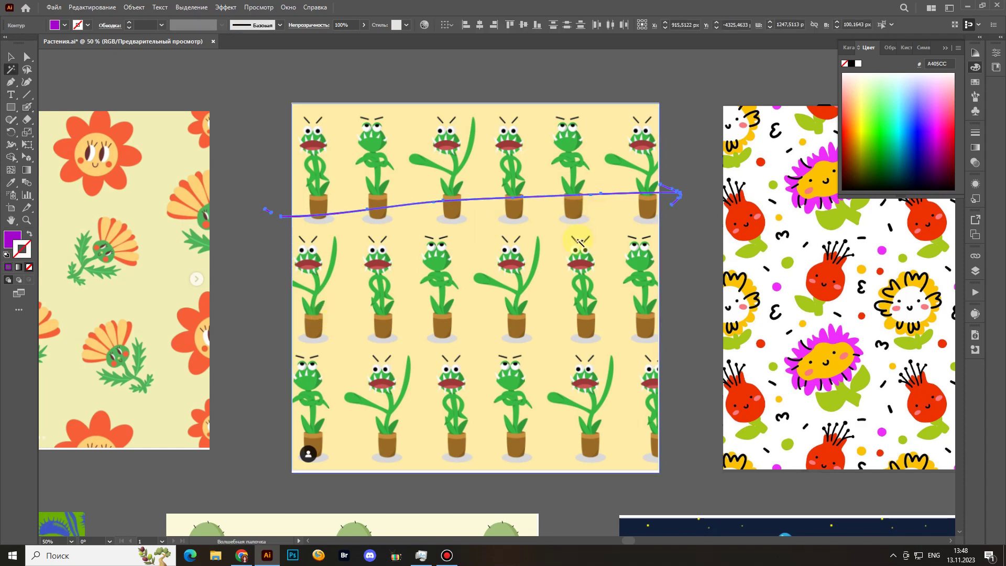
key(ctrl+z)
click(553, 304)
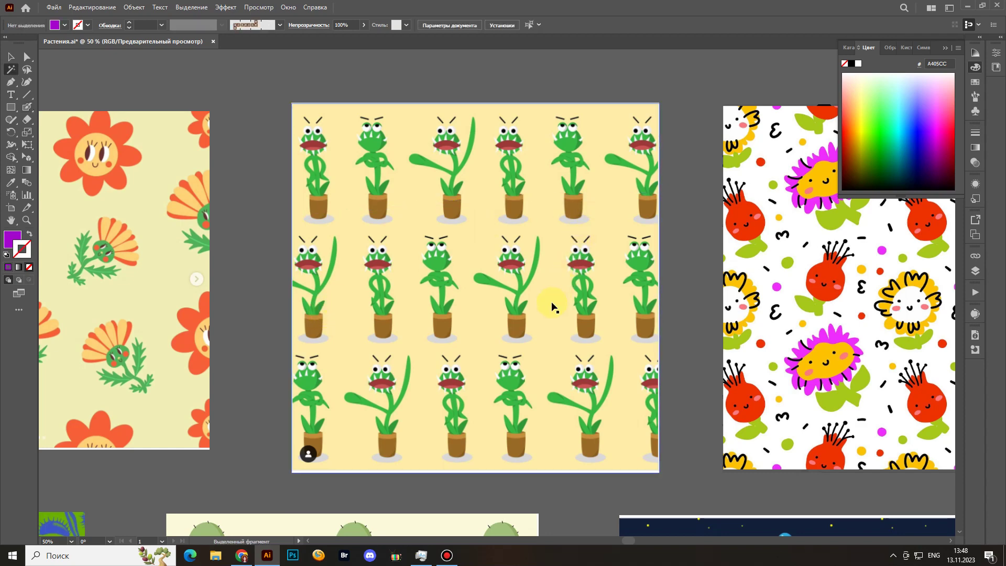
Draw a rectangle about 81 by 52 px beside the second row's pot shadow and fill it with the sampled yellow background colour.
scroll(551, 304, up, 2)
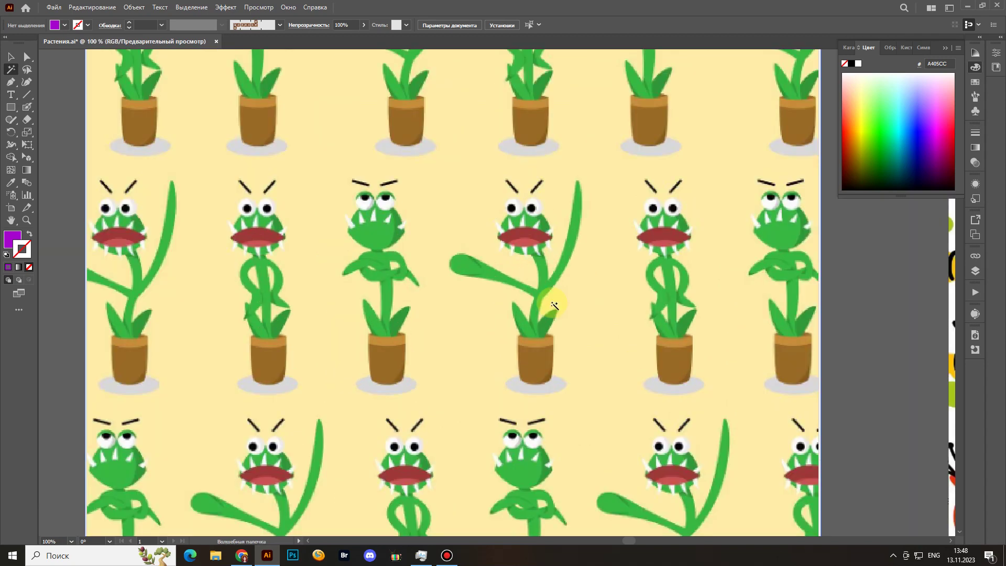
drag(504, 407, 560, 316)
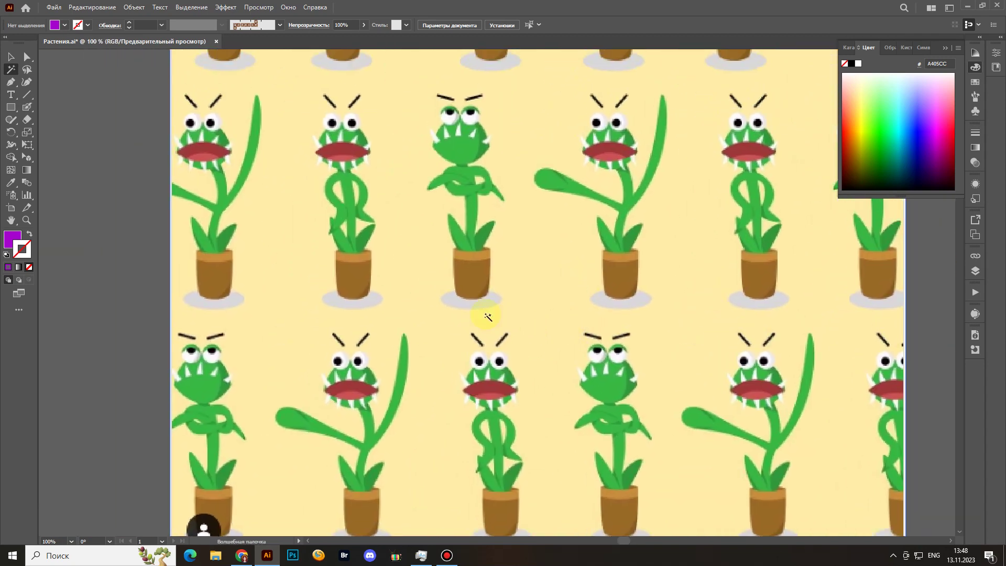
drag(487, 317, 457, 341)
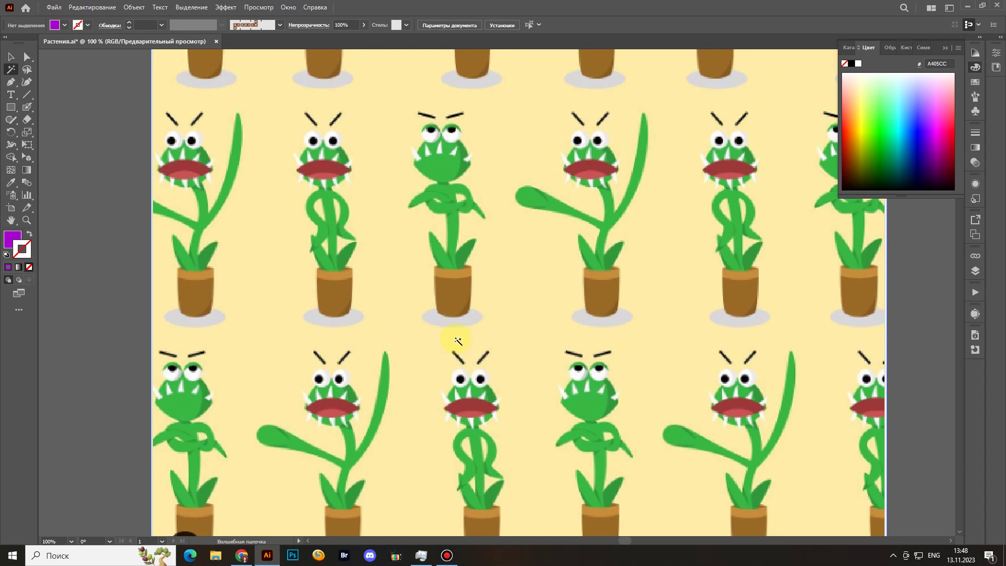
drag(457, 341, 498, 333)
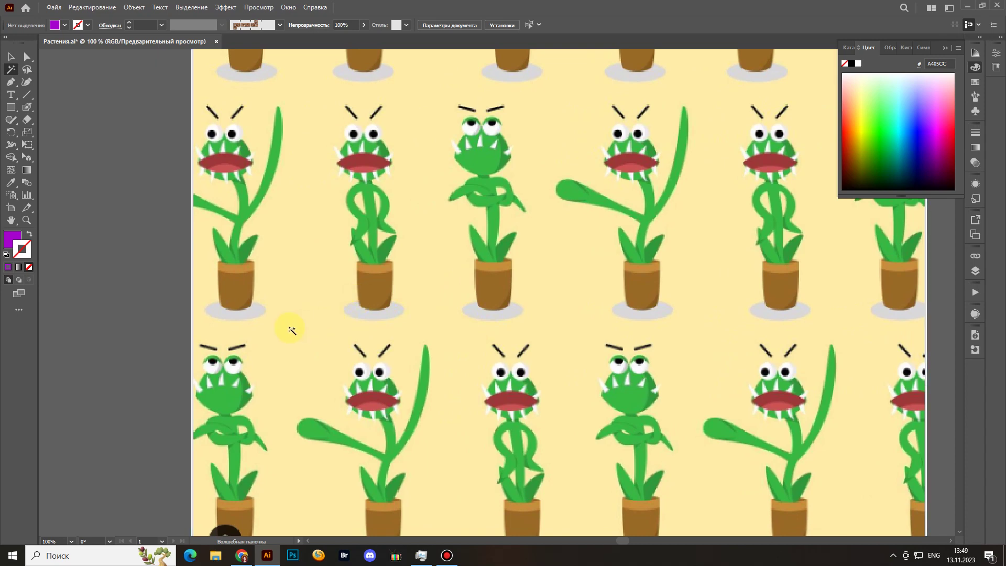
click(10, 107)
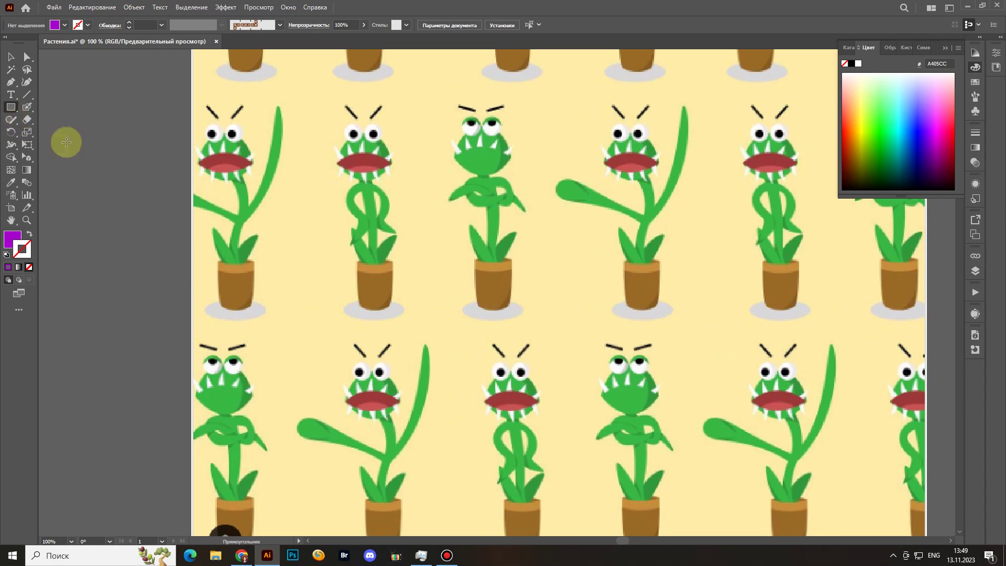
mouse_move(287, 296)
mouse_down()
mouse_move(323, 331)
mouse_move(341, 331)
mouse_up()
key(i)
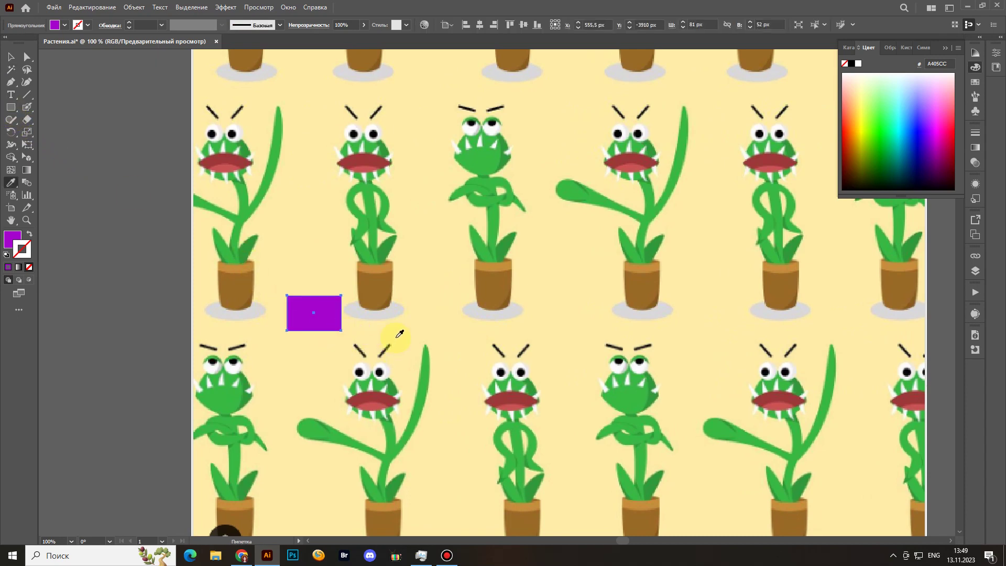
click(402, 332)
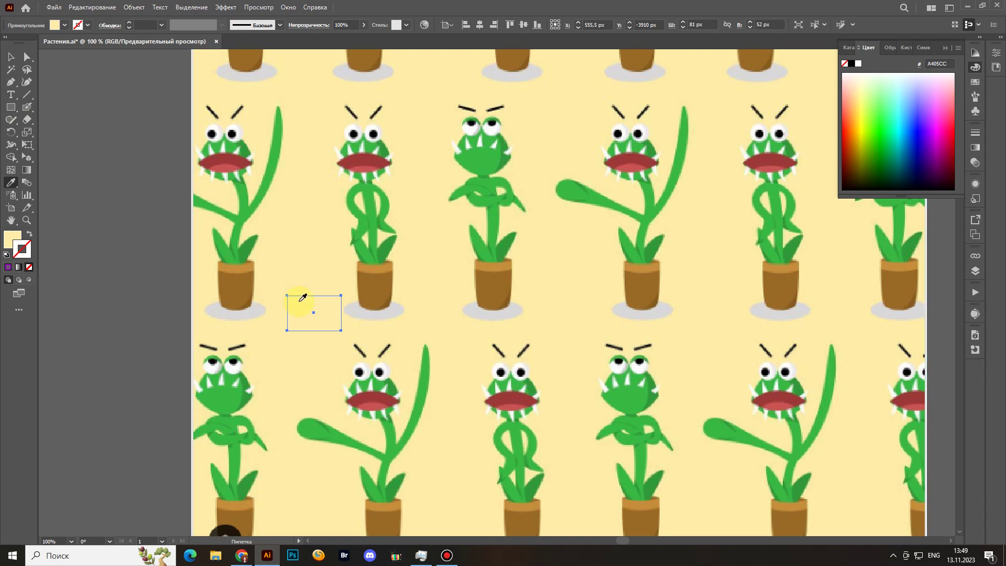
Darken the small rectangle's fill to the muted beige C1B081.
double_click(13, 239)
mouse_move(486, 359)
mouse_down()
mouse_move(460, 408)
mouse_move(470, 402)
mouse_up()
click(670, 365)
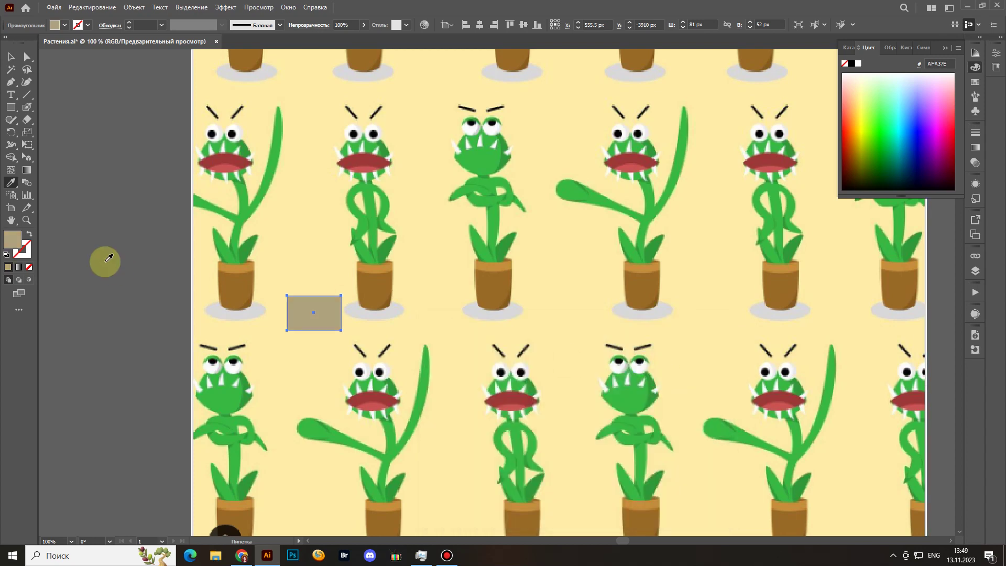
double_click(12, 240)
drag(467, 386, 476, 392)
click(686, 364)
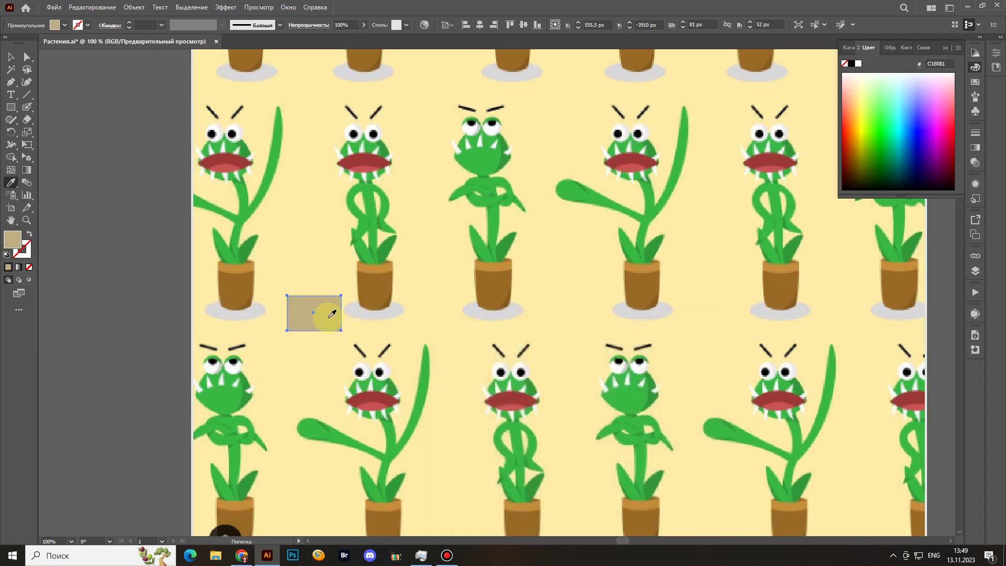
Move the beige rectangle over the grey shadow of the neighbouring pot for comparison, and delete it.
key(v)
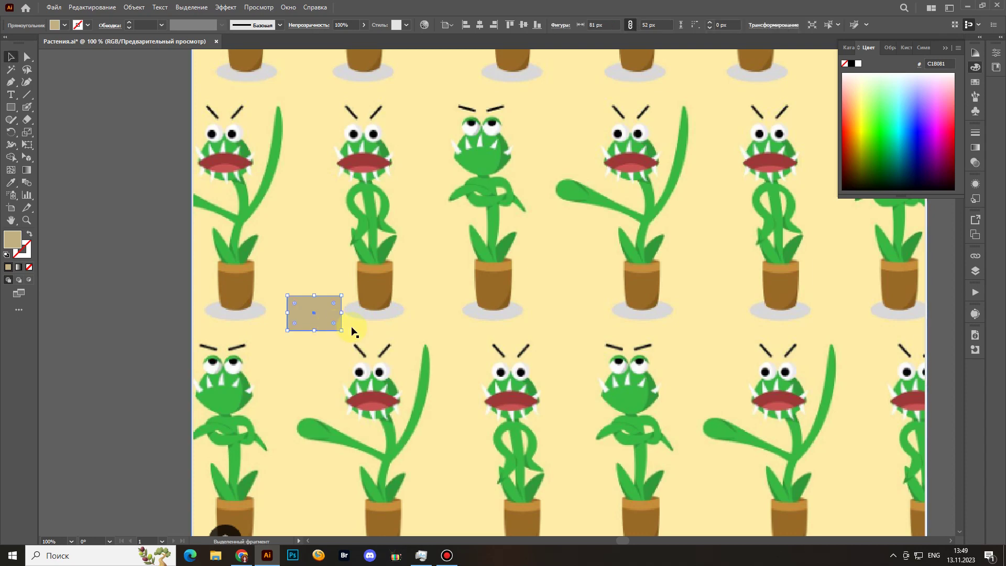
drag(338, 316, 389, 319)
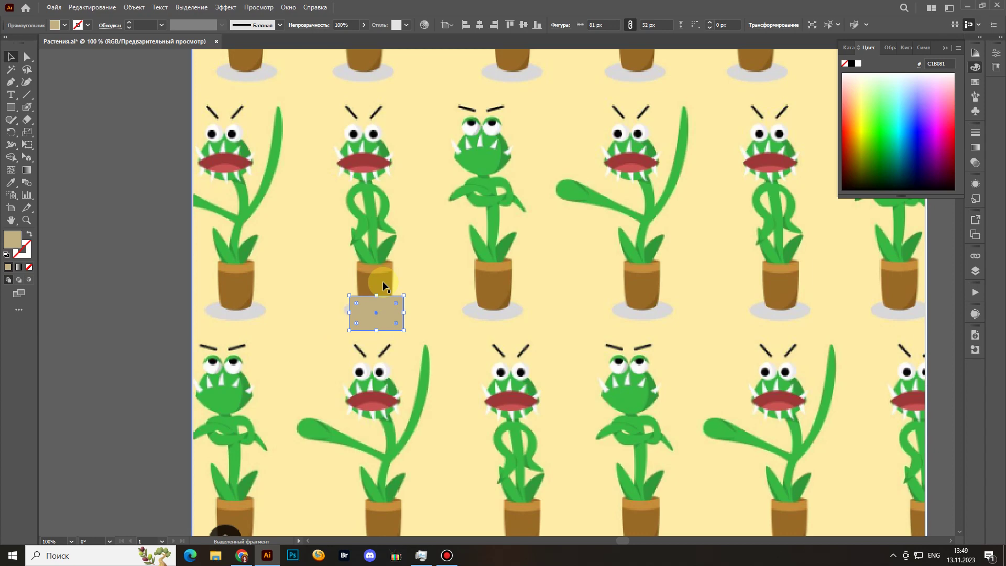
key(Delete)
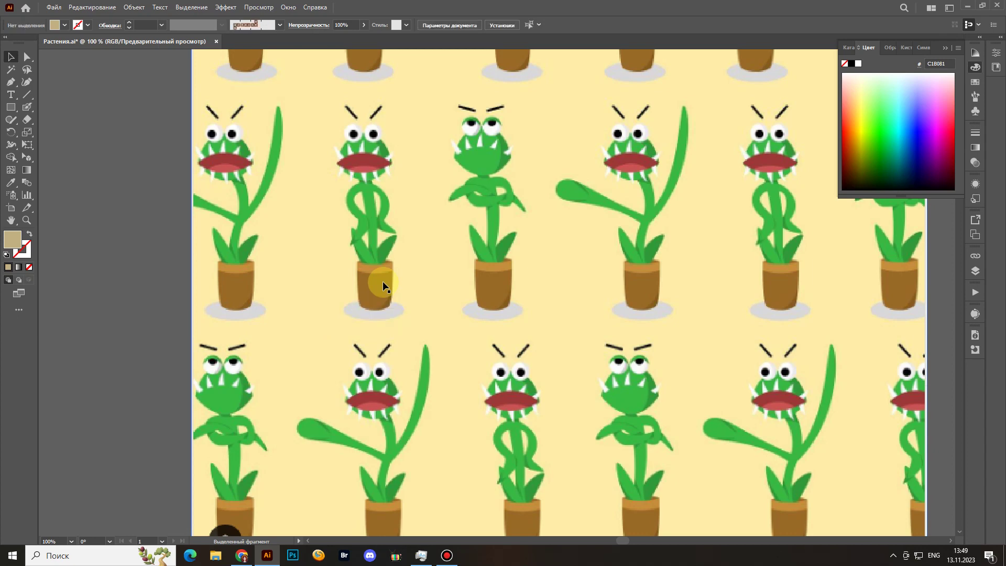
Scale the pale green flower pattern image down proportionally to about 534 px square.
key(ctrl+minus)
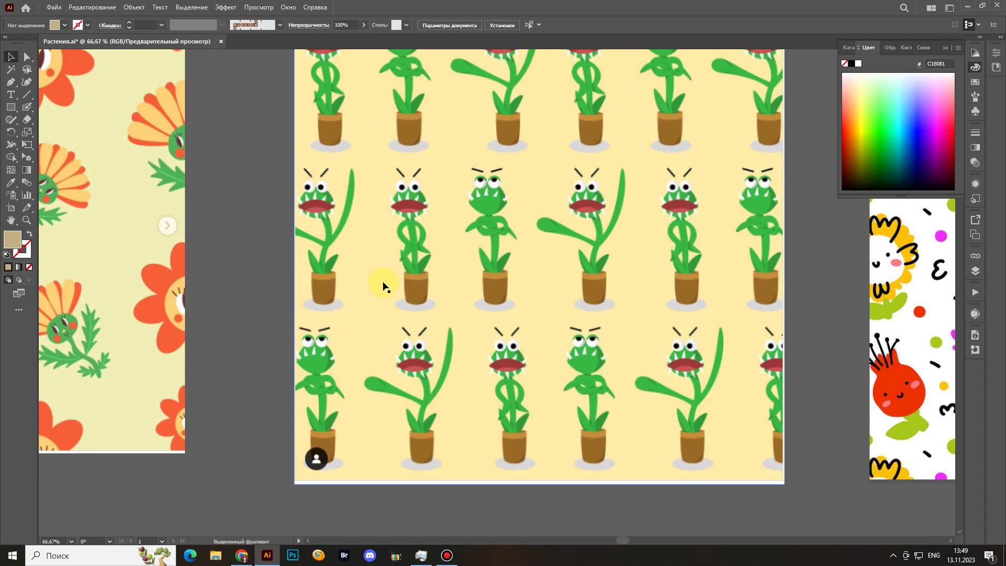
scroll(407, 373, up, 2)
scroll(406, 372, right, 2)
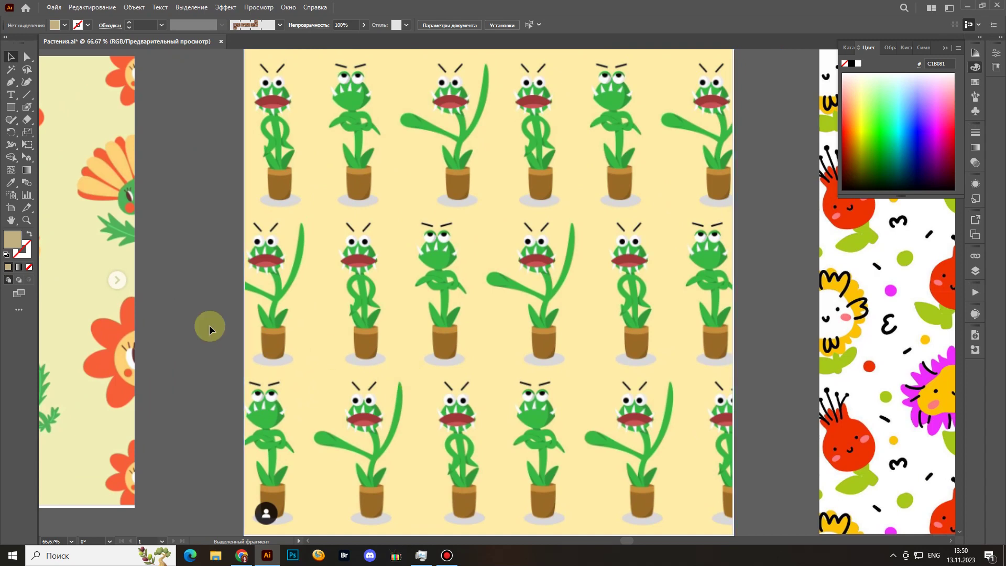
drag(209, 325, 438, 293)
mouse_move(222, 244)
mouse_down()
mouse_move(425, 253)
mouse_move(529, 276)
mouse_up()
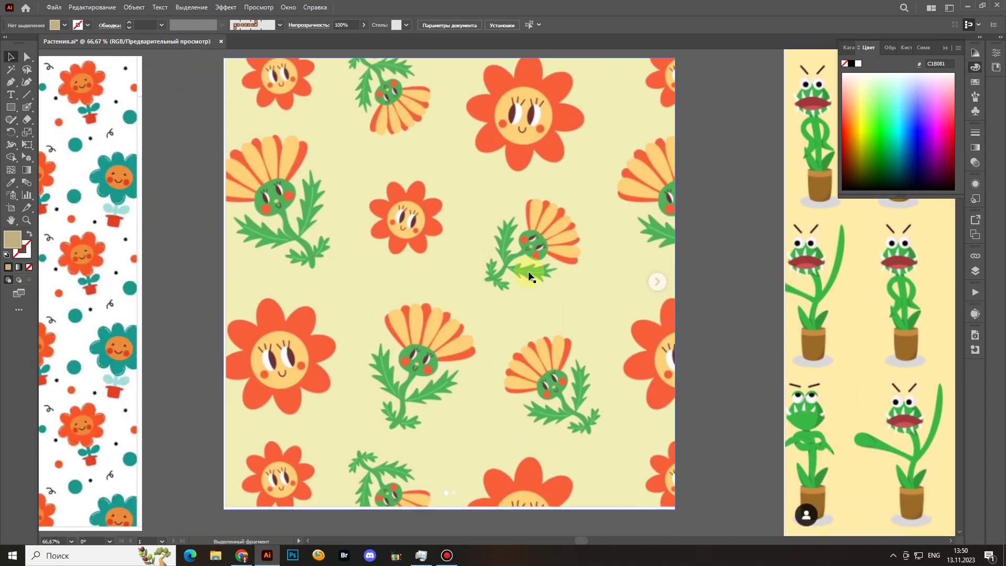
click(517, 258)
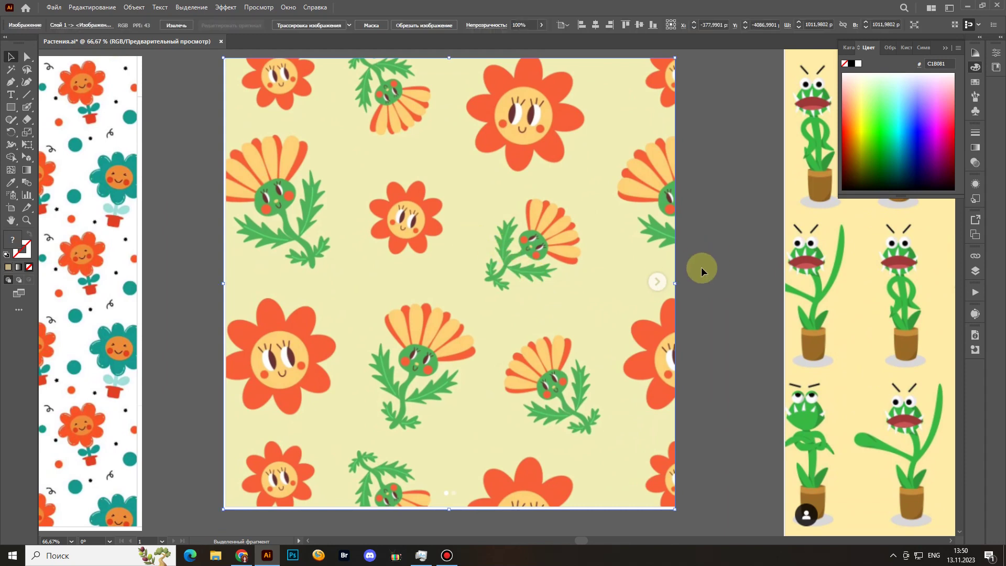
drag(674, 283, 565, 296)
drag(494, 296, 375, 195)
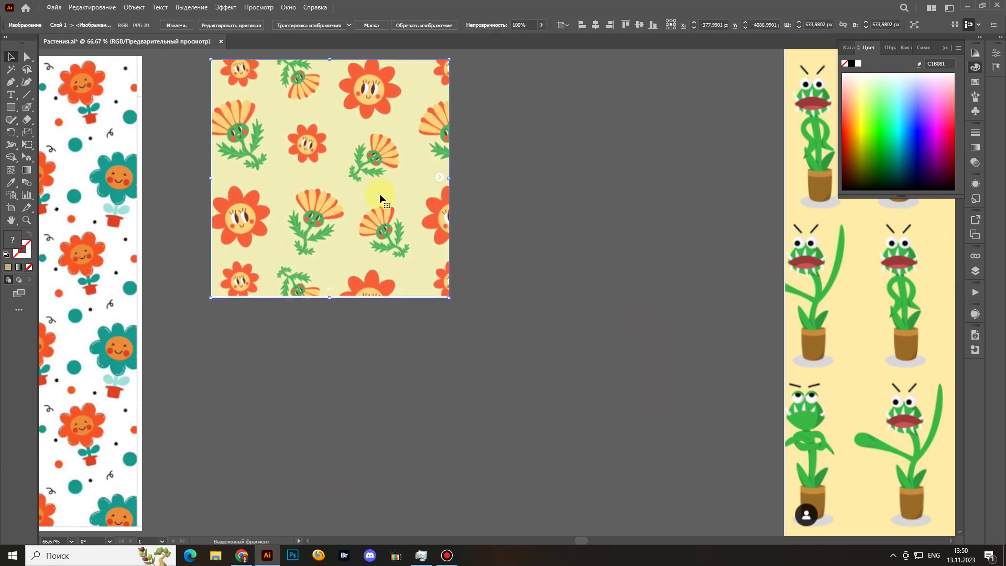
Duplicate the flower tile to the right and copy the pair below, aligning the motifs into a two-by-two repeat.
drag(487, 249, 516, 264)
drag(369, 238, 576, 220)
key(alt+shift)
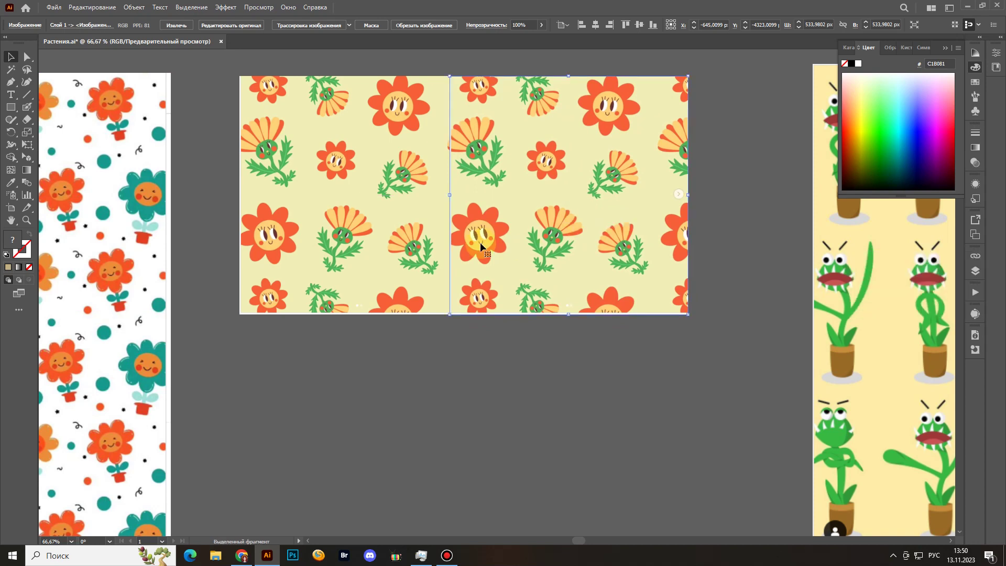
drag(546, 144, 559, 350)
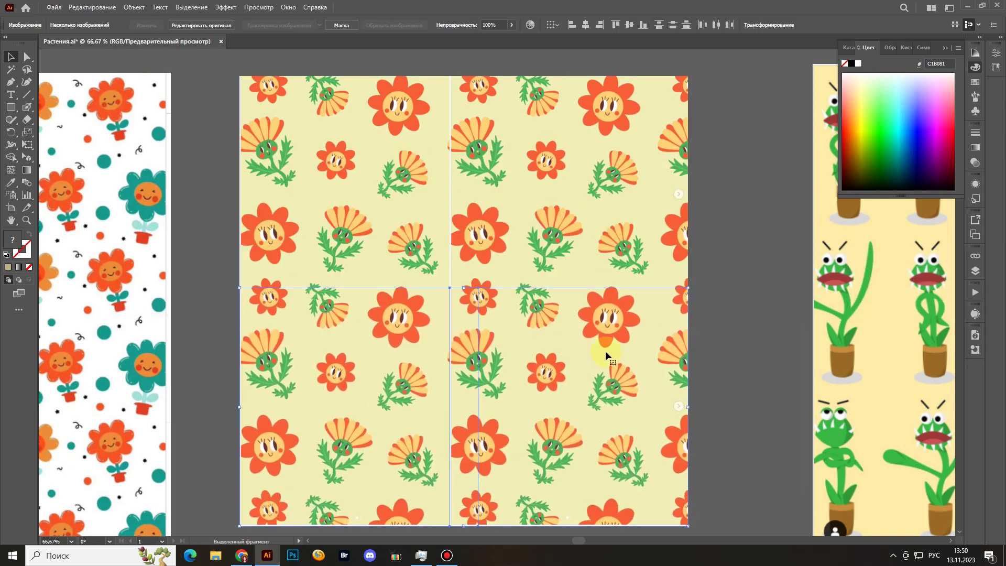
click(738, 377)
Move the two-by-two grid of flower tiles slightly to the right between the neighbouring patterns.
key(ctrl+minus)
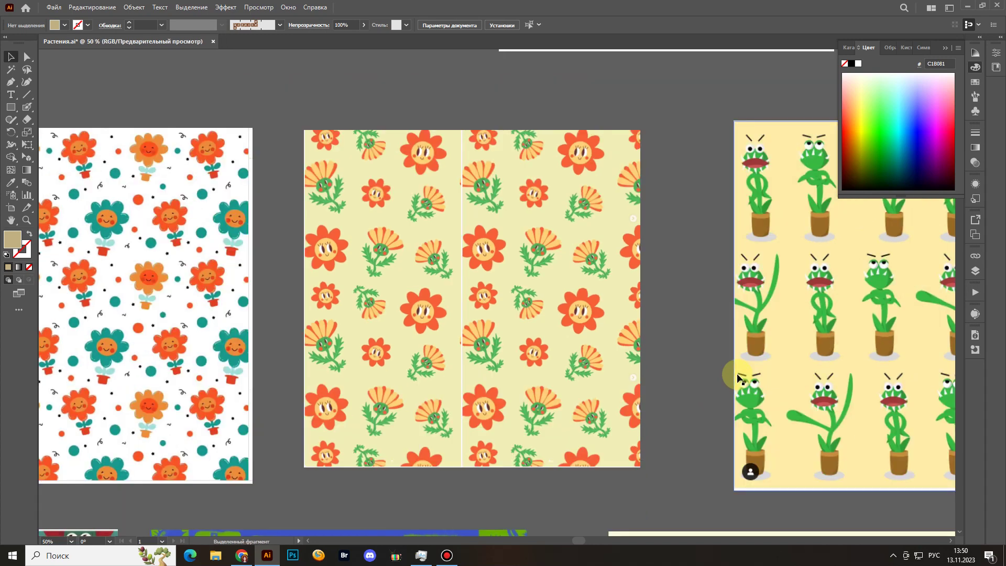
drag(506, 355, 524, 353)
click(678, 338)
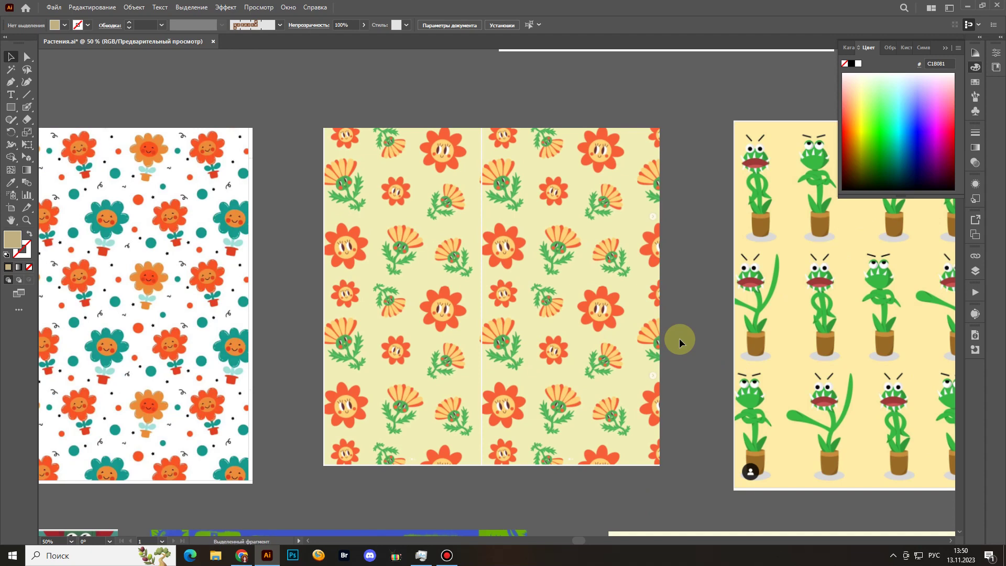
Set the drawing colour to magenta F500C0 and draw two opposing diagonal arrows across the tiled flower pattern.
click(929, 149)
key(shift+b)
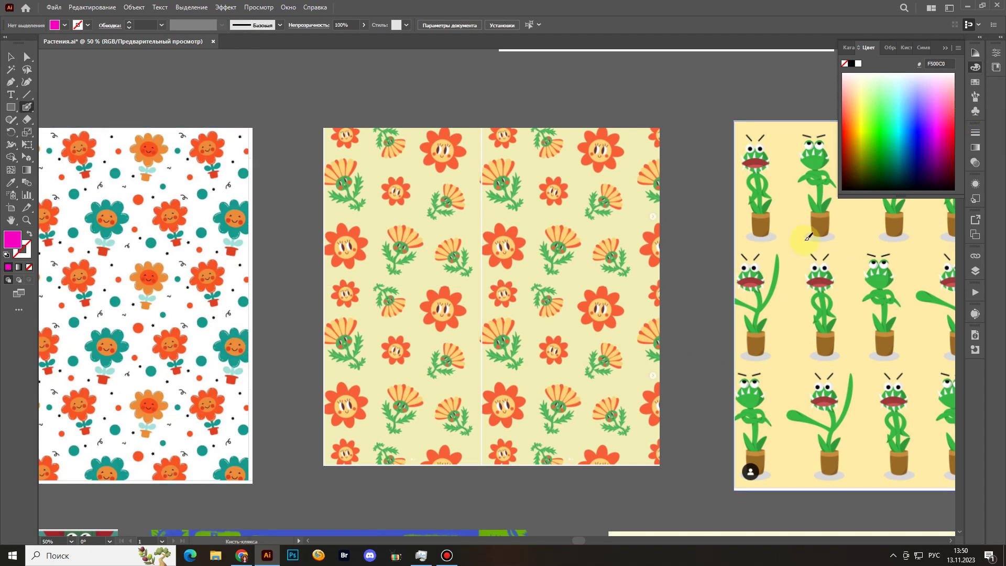
mouse_move(596, 171)
mouse_down()
mouse_move(431, 308)
mouse_move(362, 392)
mouse_move(380, 363)
mouse_move(373, 388)
mouse_up()
key(shift+x)
drag(394, 432, 515, 300)
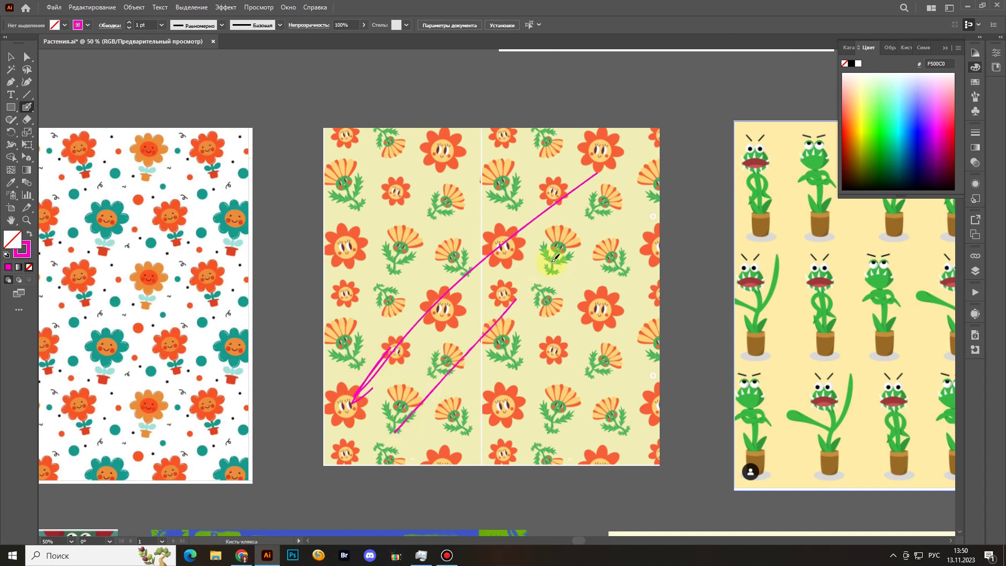
mouse_move(554, 258)
mouse_down()
mouse_move(644, 173)
mouse_move(632, 194)
mouse_up()
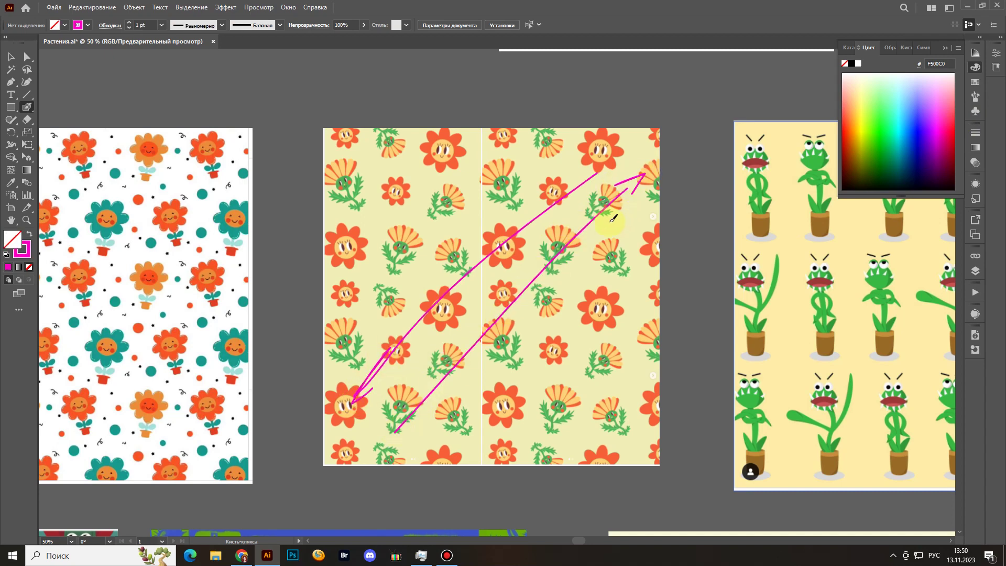
Select all the magenta diagonal arrows by colour and delete them.
key(y)
click(588, 228)
key(Delete)
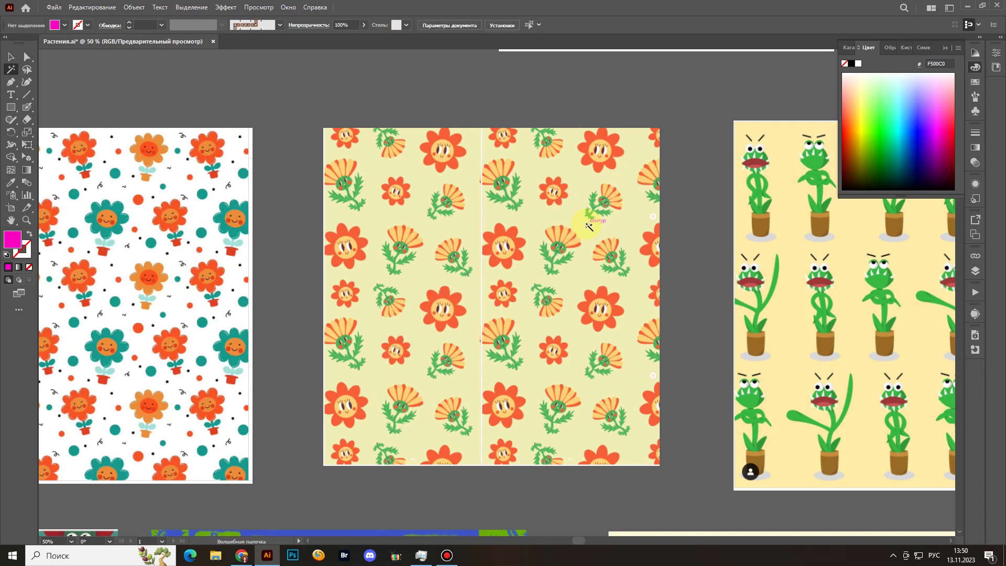
Circle two upside-down flowers in magenta, add two arrows between the motifs, and sketch a loop and an arrow above the pattern.
key(shift+b)
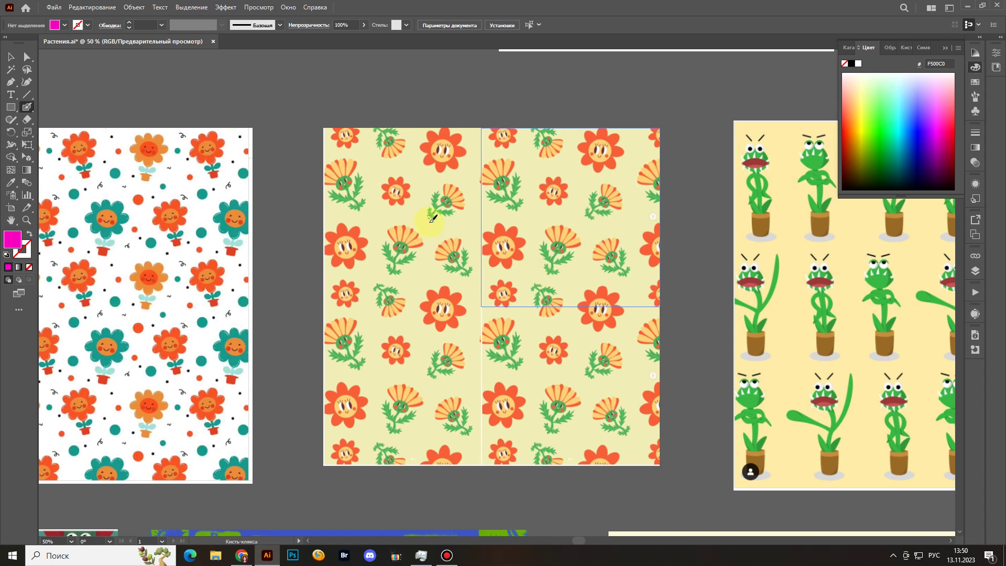
mouse_move(403, 287)
mouse_down()
mouse_move(365, 313)
mouse_move(411, 303)
mouse_up()
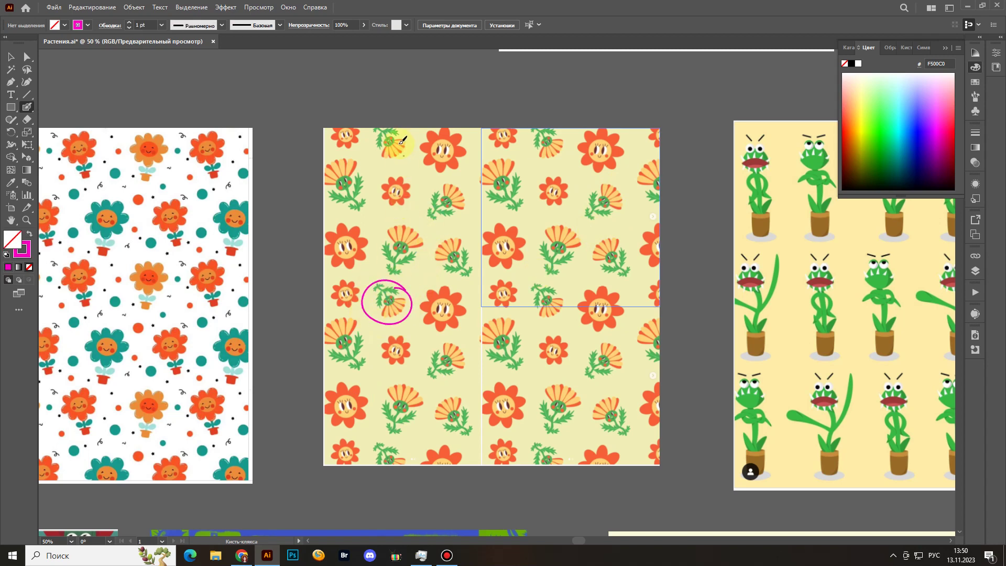
mouse_move(381, 117)
mouse_down()
mouse_move(382, 161)
mouse_move(404, 125)
mouse_move(377, 138)
mouse_move(405, 126)
mouse_up()
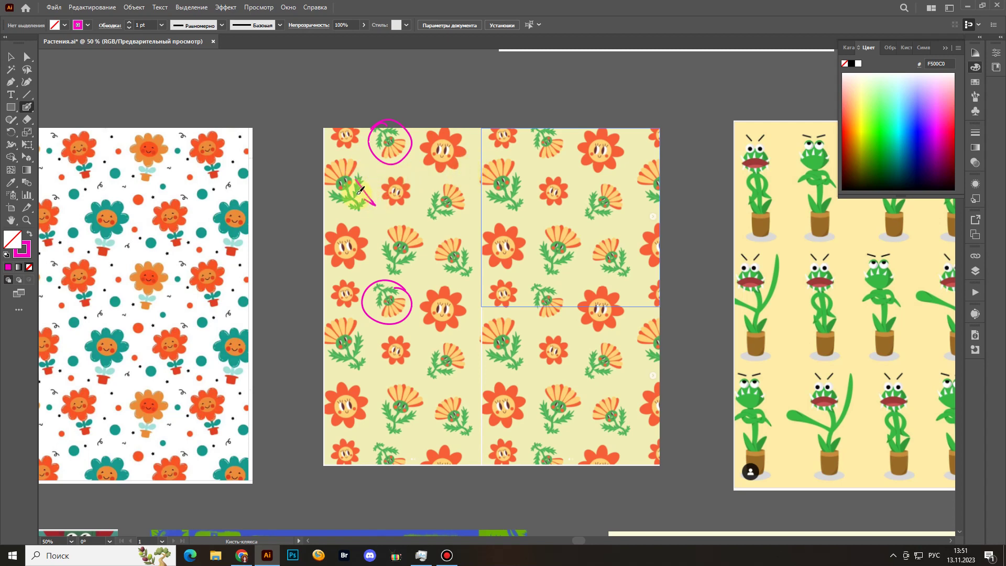
drag(356, 179, 375, 206)
drag(433, 194, 419, 215)
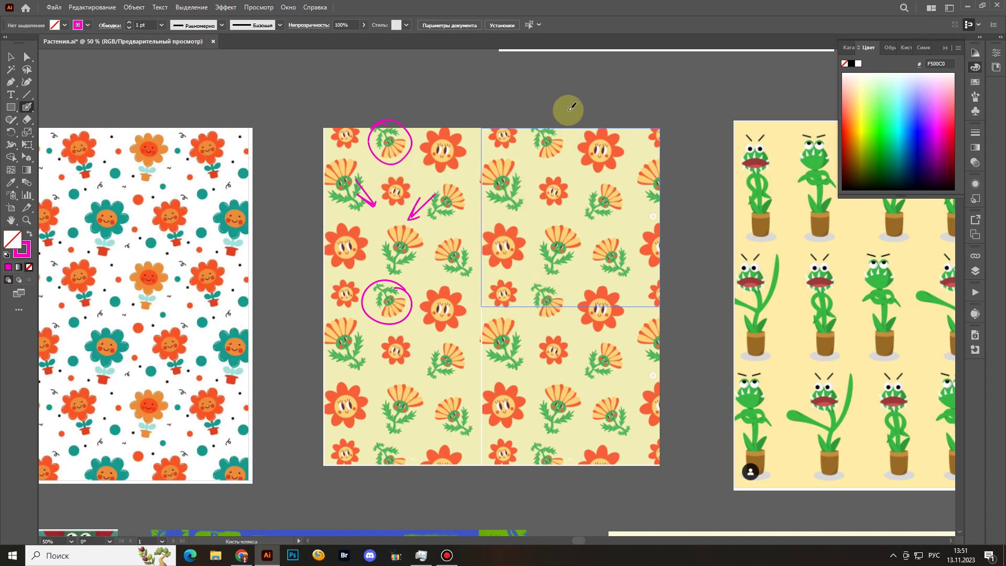
mouse_move(541, 101)
mouse_down()
mouse_move(564, 76)
mouse_move(578, 103)
mouse_up()
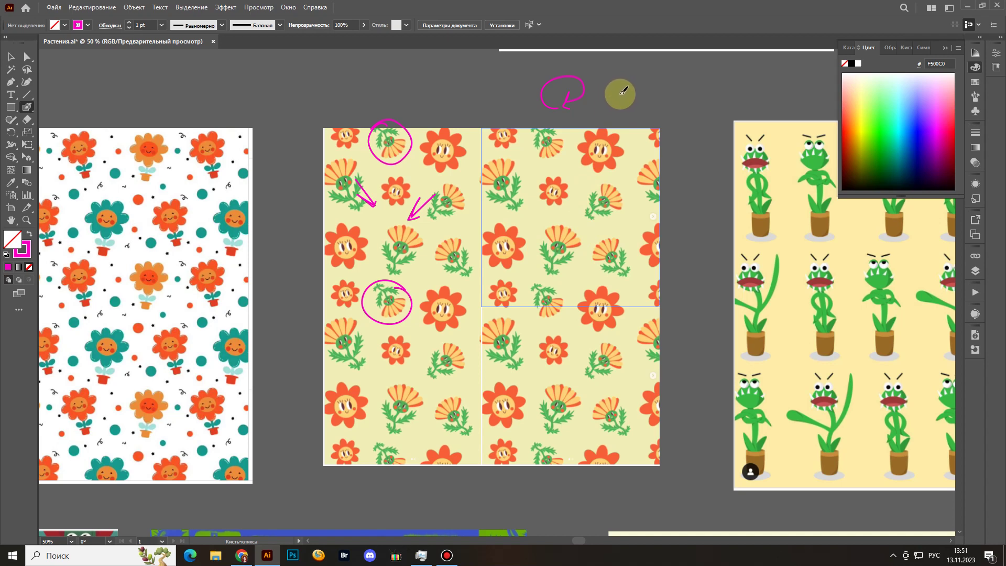
mouse_move(603, 109)
mouse_down()
mouse_move(627, 92)
mouse_move(617, 109)
mouse_up()
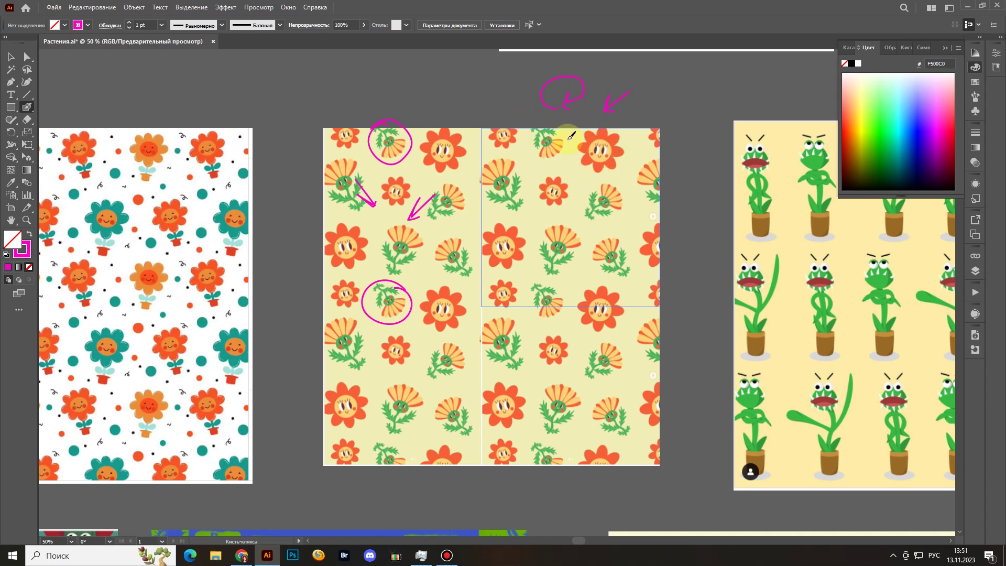
Select all the magenta circles, arrows and loop by colour and delete them.
key(y)
click(578, 99)
key(Delete)
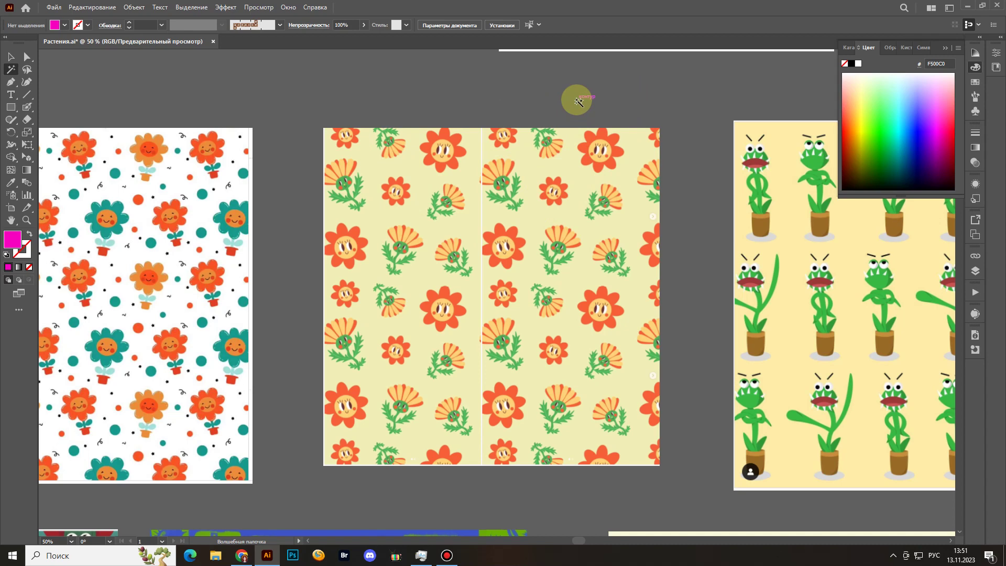
Examine the tiled yellow flower pattern, the white smiling-flower pattern and the dark-blue floral pattern.
key(v)
click(516, 225)
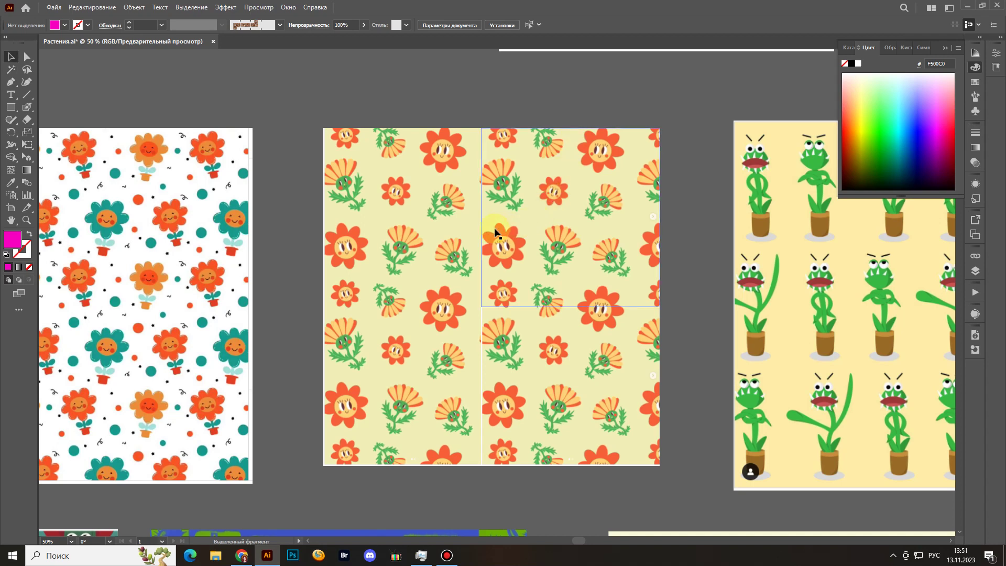
drag(495, 230, 448, 308)
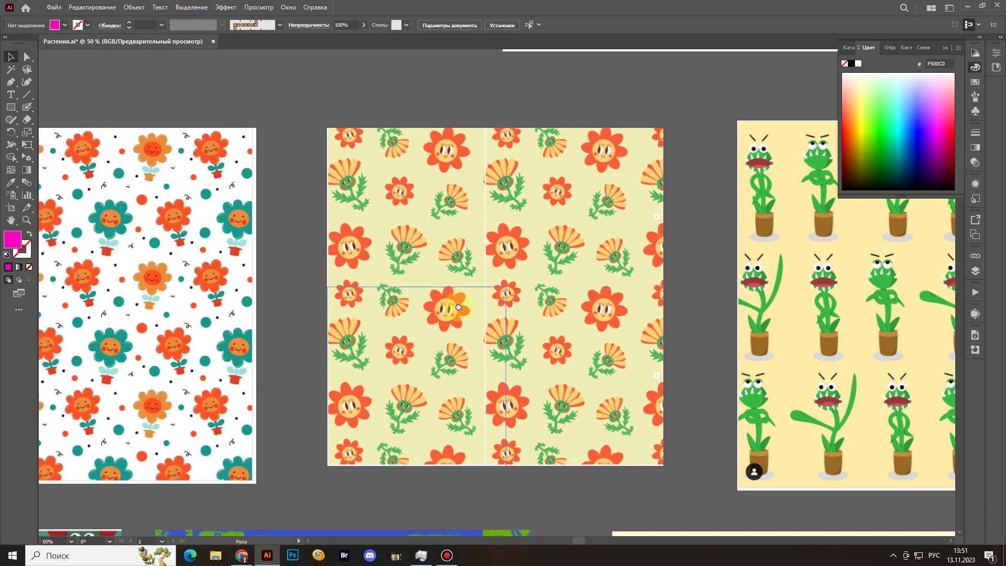
drag(448, 308, 535, 293)
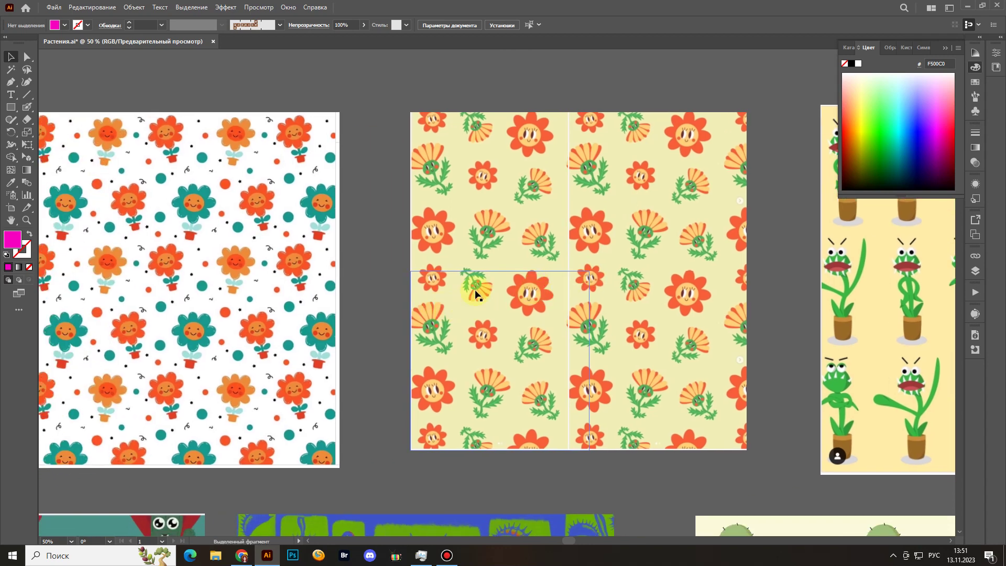
drag(347, 338, 571, 310)
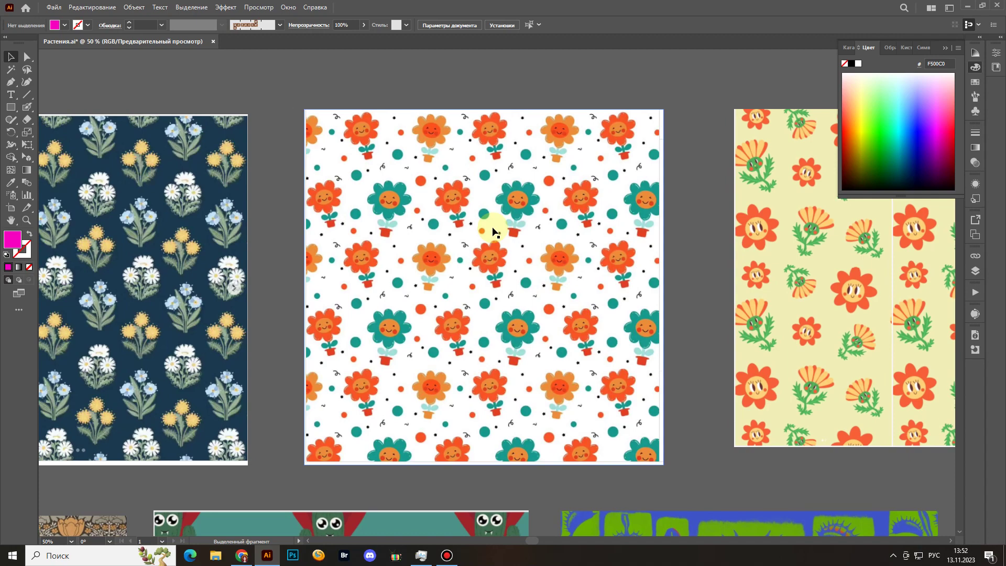
drag(145, 272, 563, 257)
click(556, 257)
key(ctrl+equal)
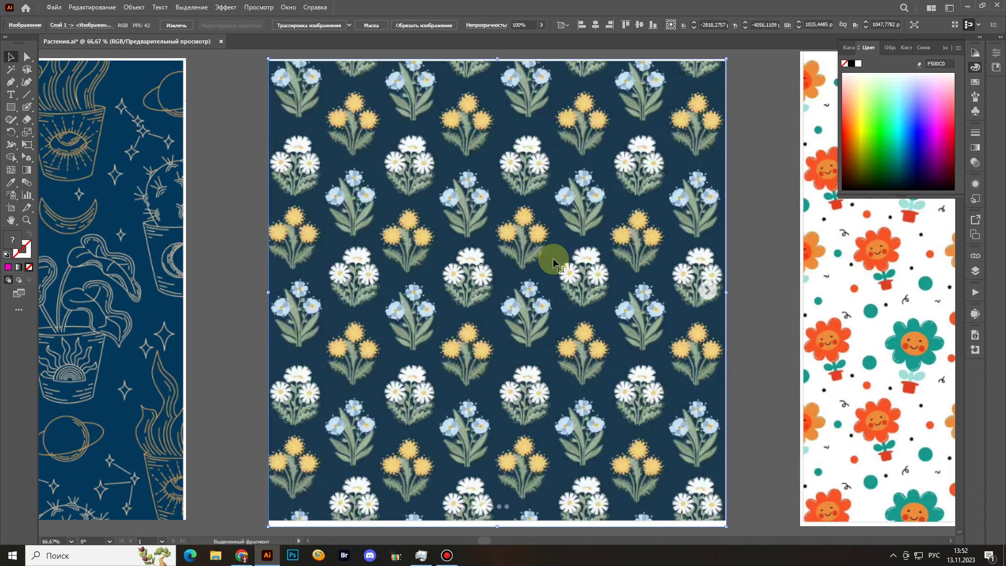
drag(550, 258, 513, 263)
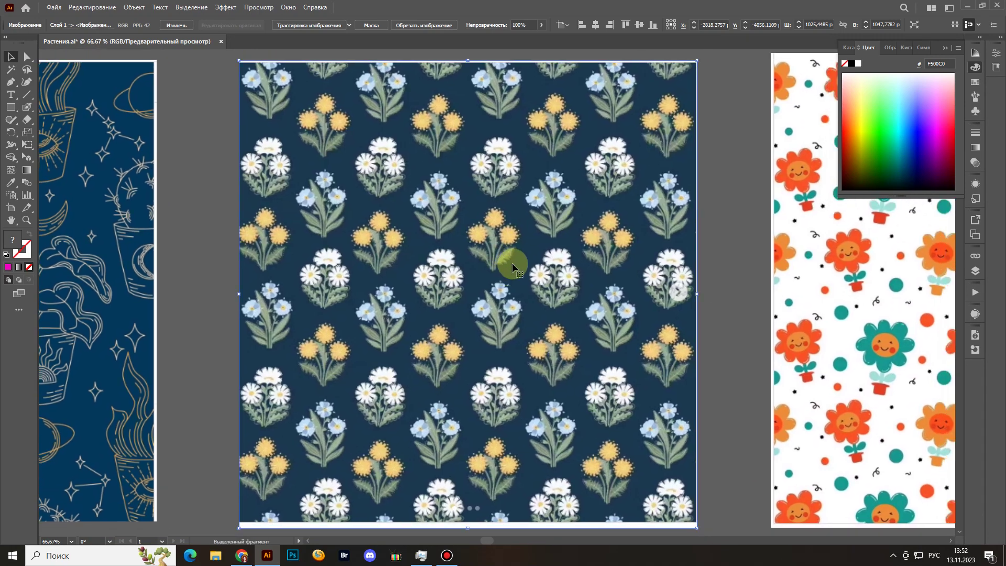
scroll(511, 263, down, 2)
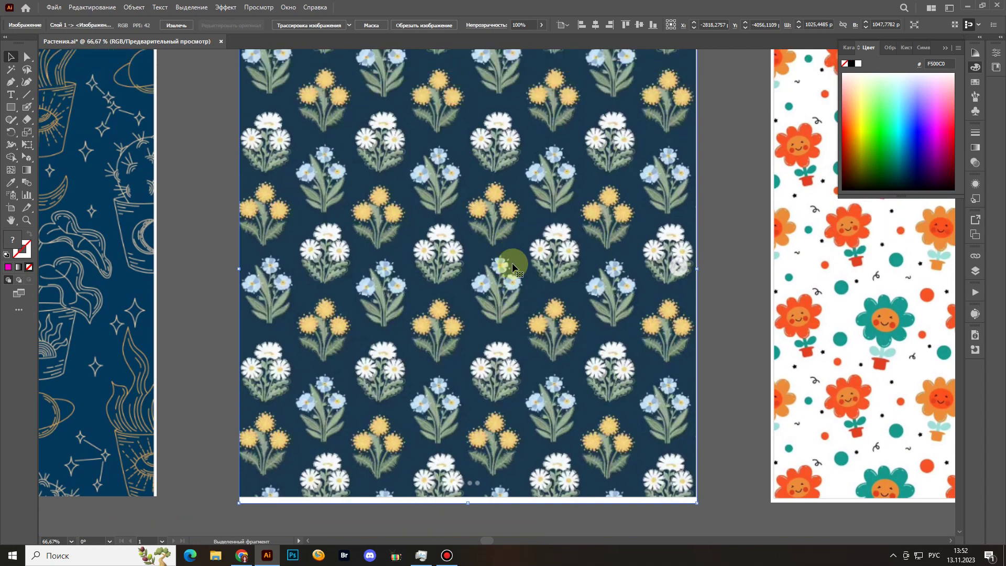
scroll(512, 263, up, 1)
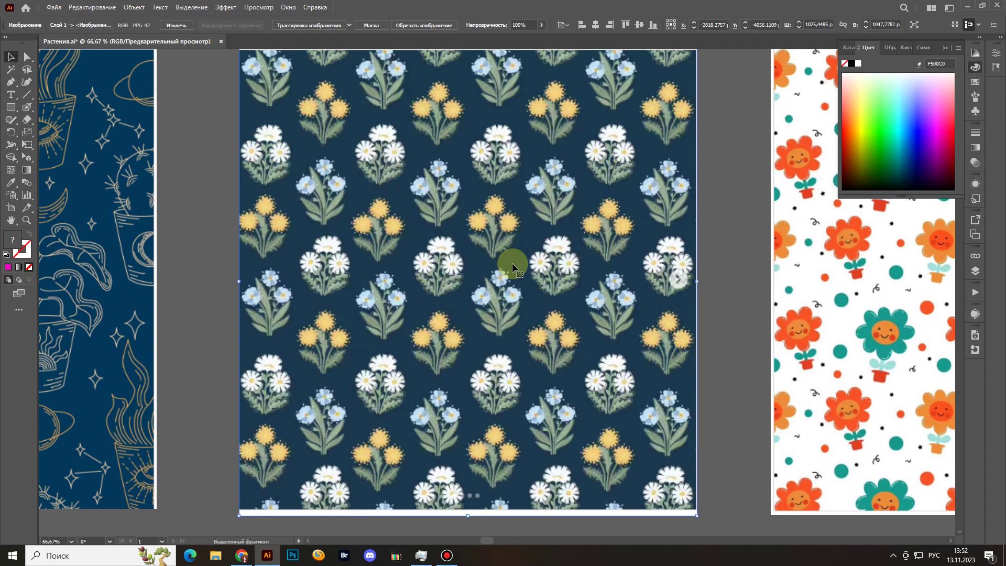
Draw a row of three 115 × 61 px rectangles below the dark-blue floral pattern and fill the last with the flowers' yellow.
key(ctrl+minus)
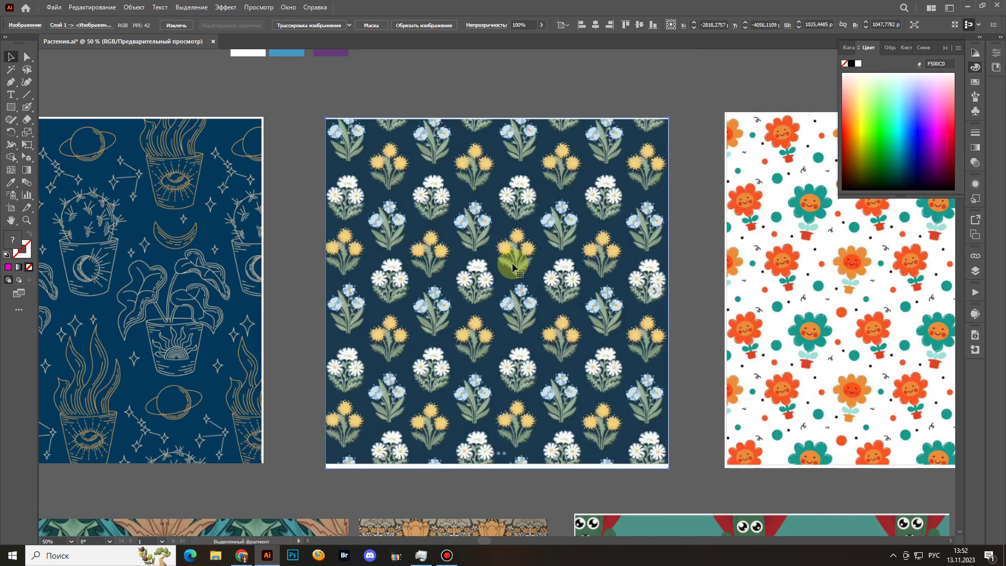
scroll(511, 262, down, 4)
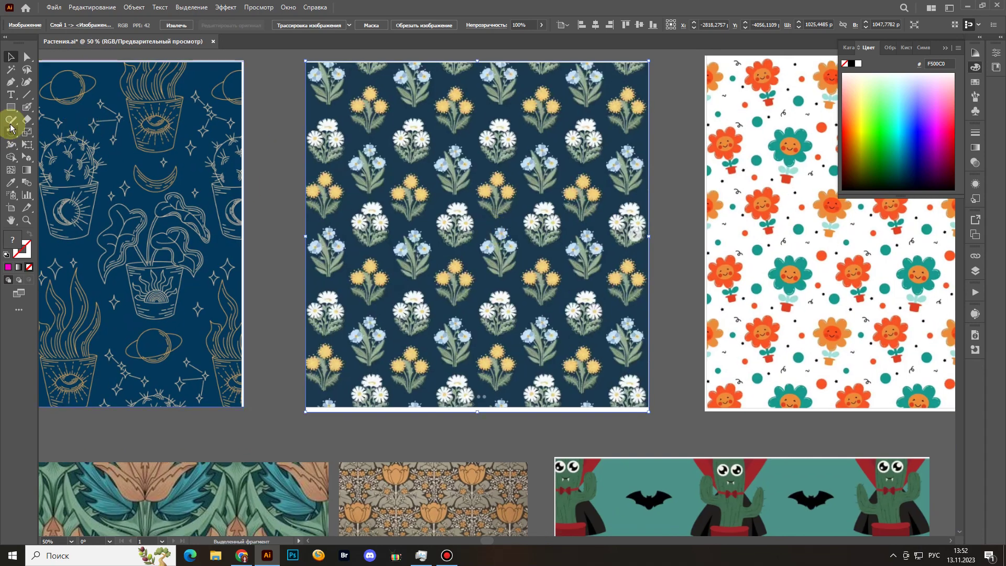
click(11, 106)
mouse_move(323, 419)
mouse_down()
mouse_move(362, 439)
mouse_move(434, 431)
mouse_up()
key(v)
key(i)
click(514, 359)
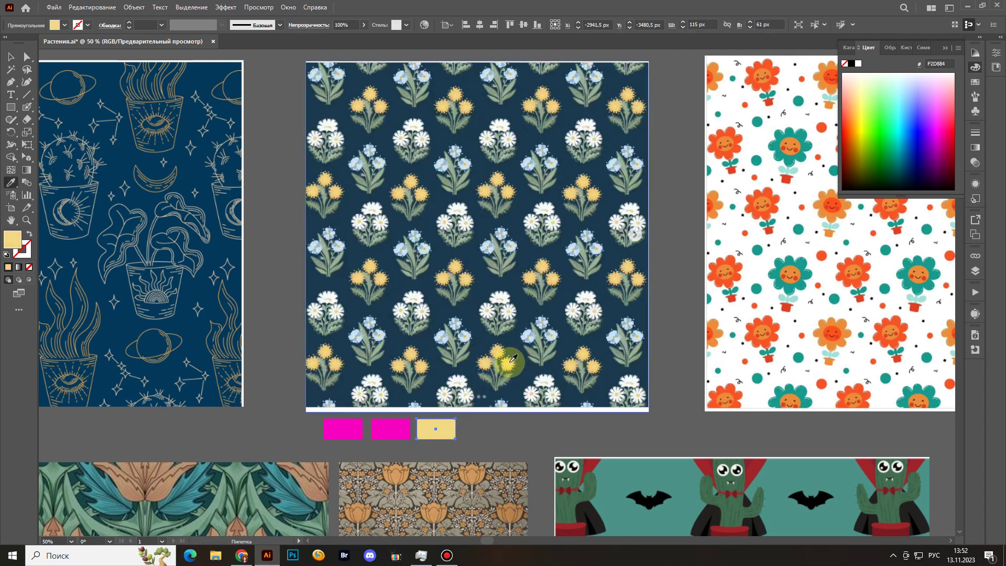
Fill the two remaining magenta rectangles with the leaves' grey-green and the petals' light blue, sampled from the dark-blue floral pattern.
key(v)
click(390, 428)
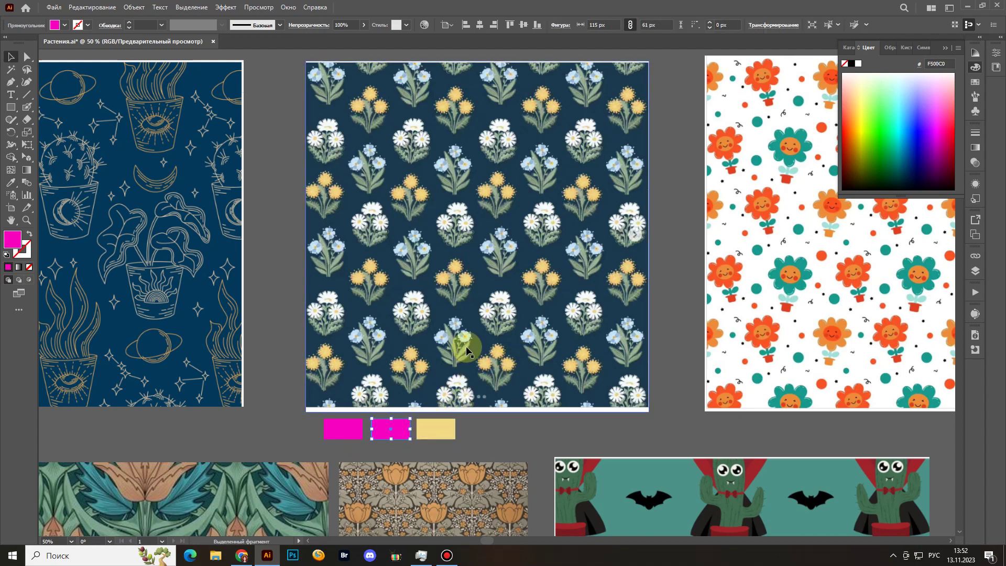
key(i)
click(462, 346)
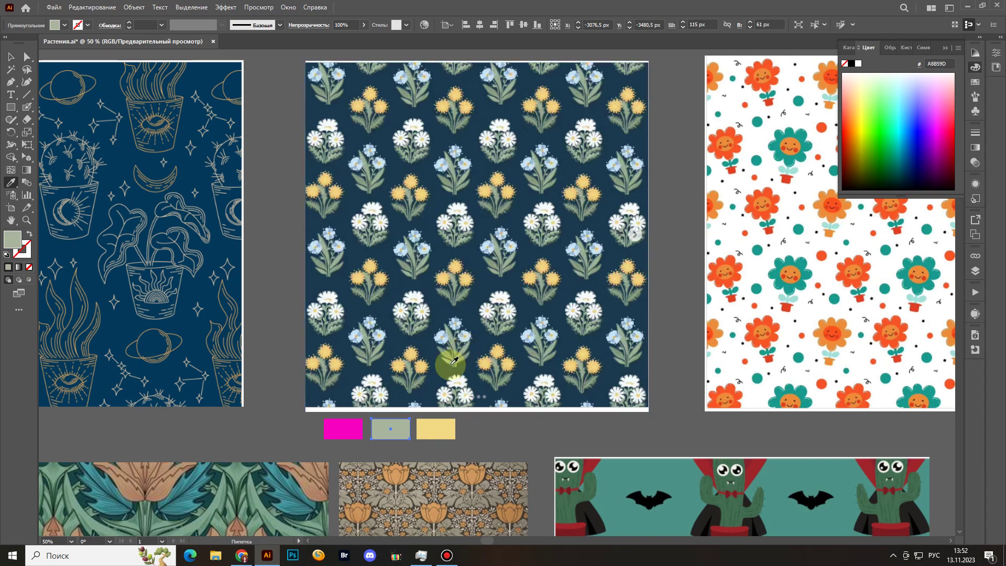
key(v)
click(356, 425)
key(i)
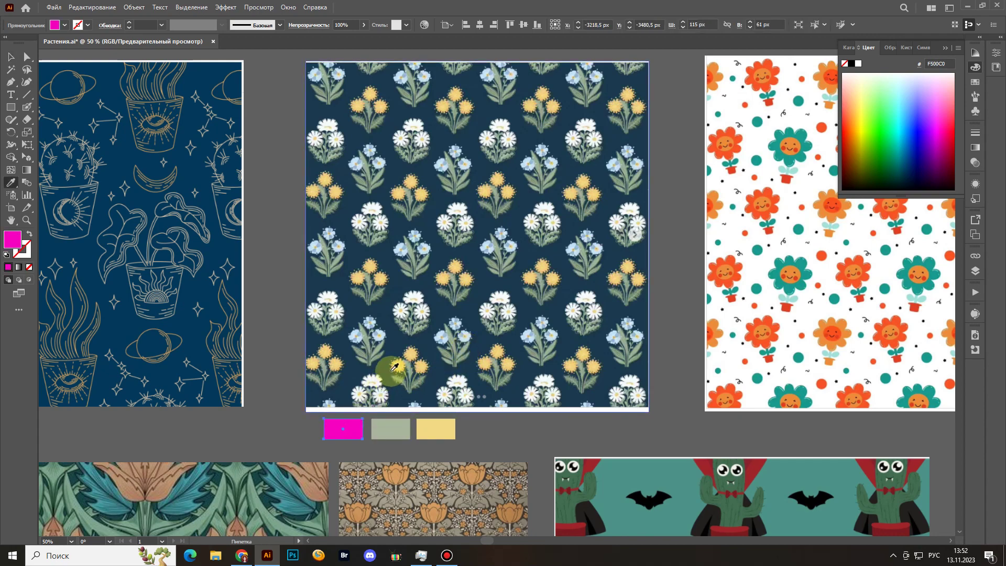
click(380, 333)
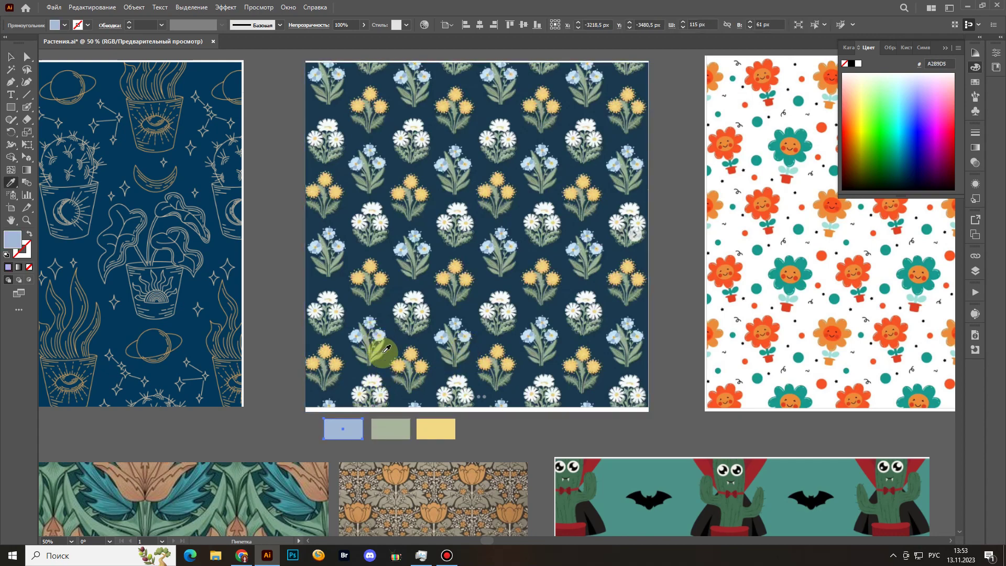
key(v)
click(483, 418)
click(426, 388)
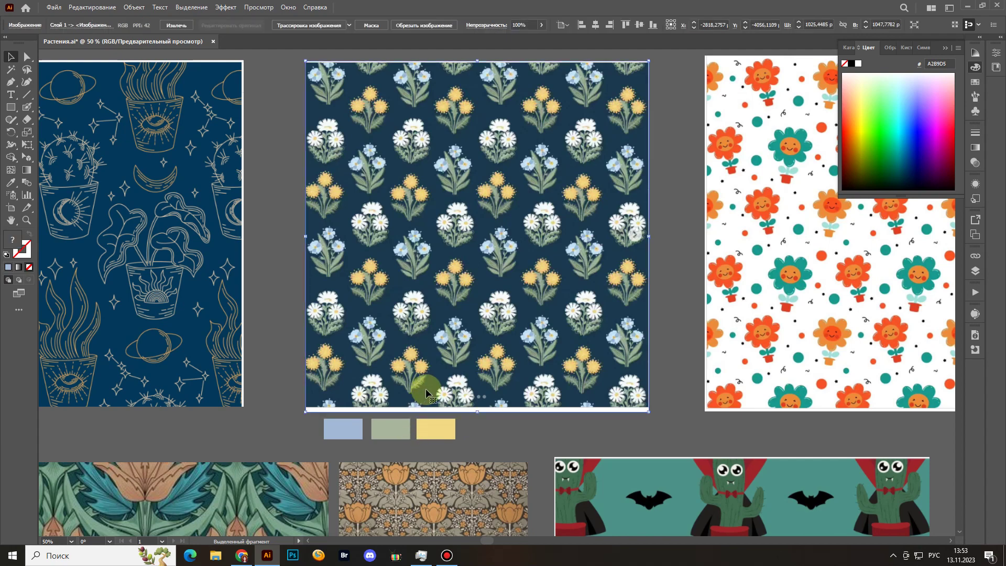
click(461, 413)
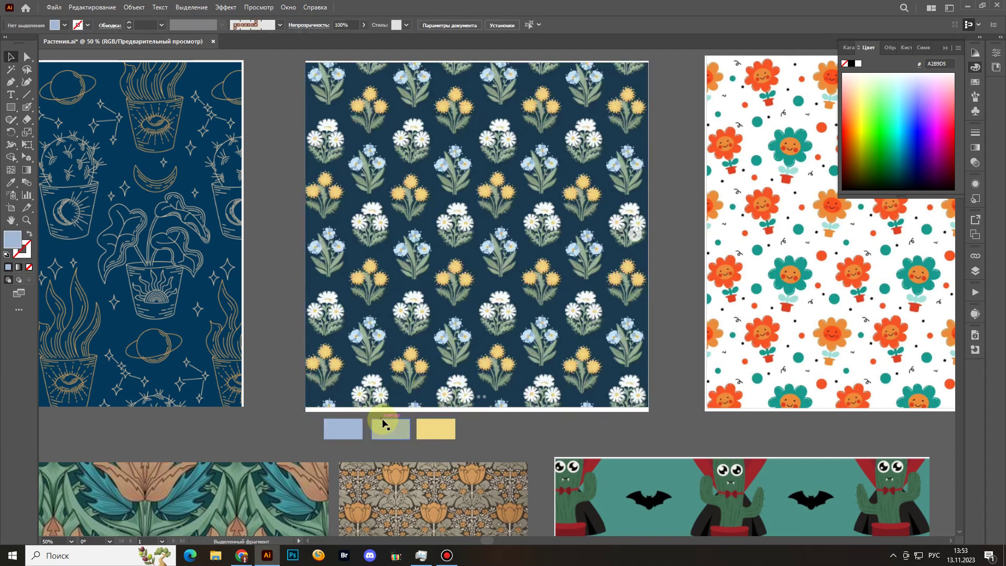
Move the chart of six colour-harmony wheels over the edge of the dark-blue floral pattern, near its colour swatches.
scroll(500, 406, down, 1)
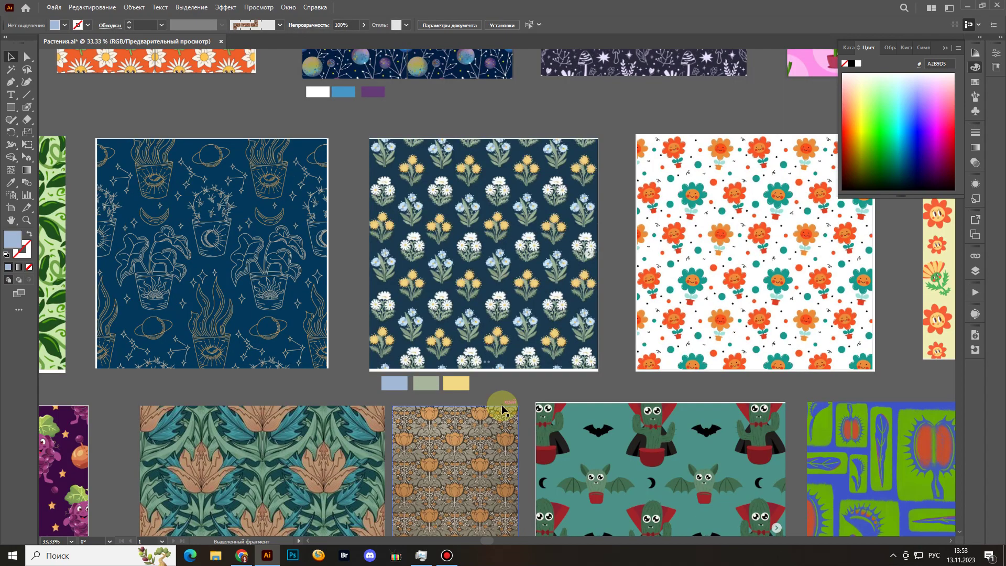
scroll(757, 338, down, 3)
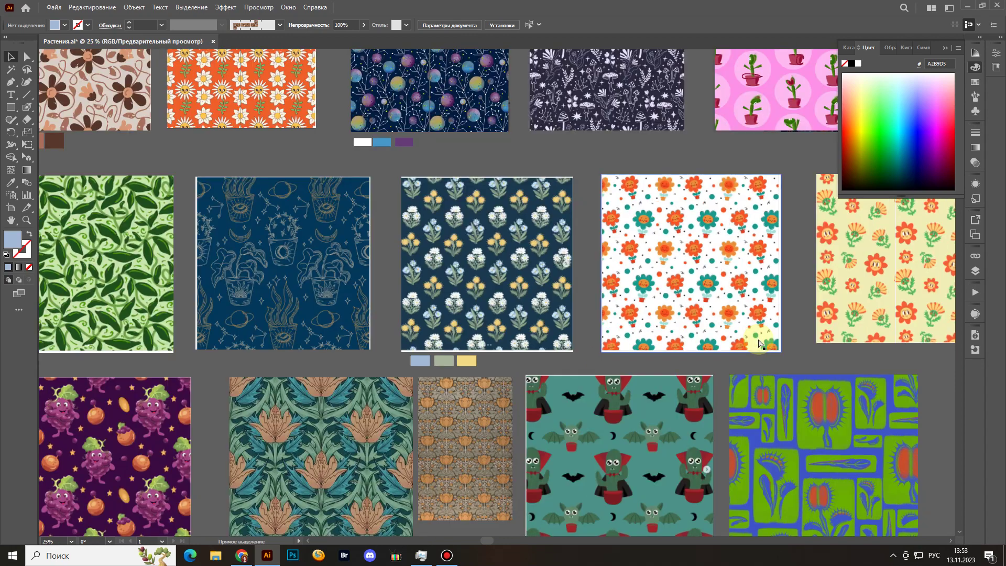
scroll(854, 268, right, 2)
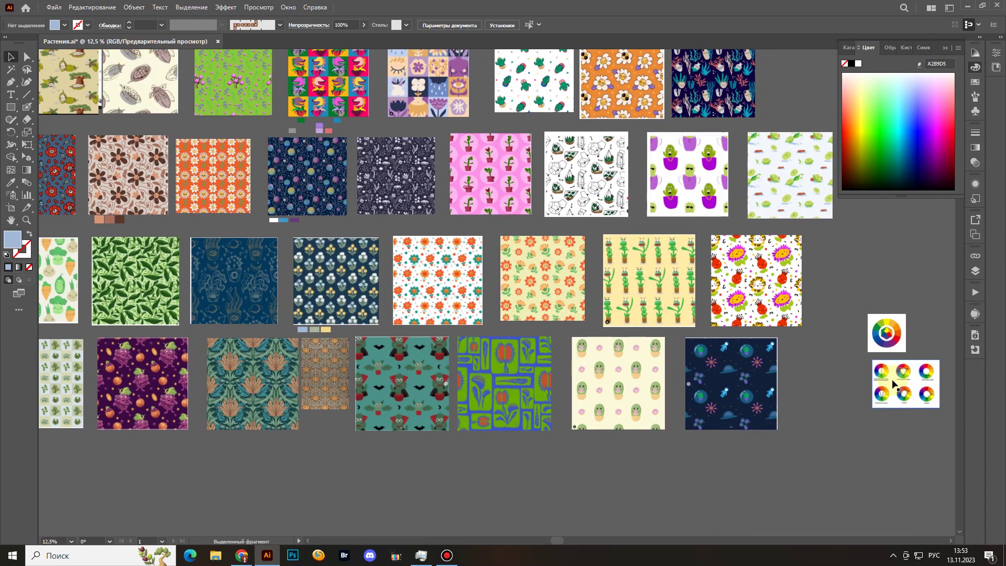
drag(855, 384, 358, 294)
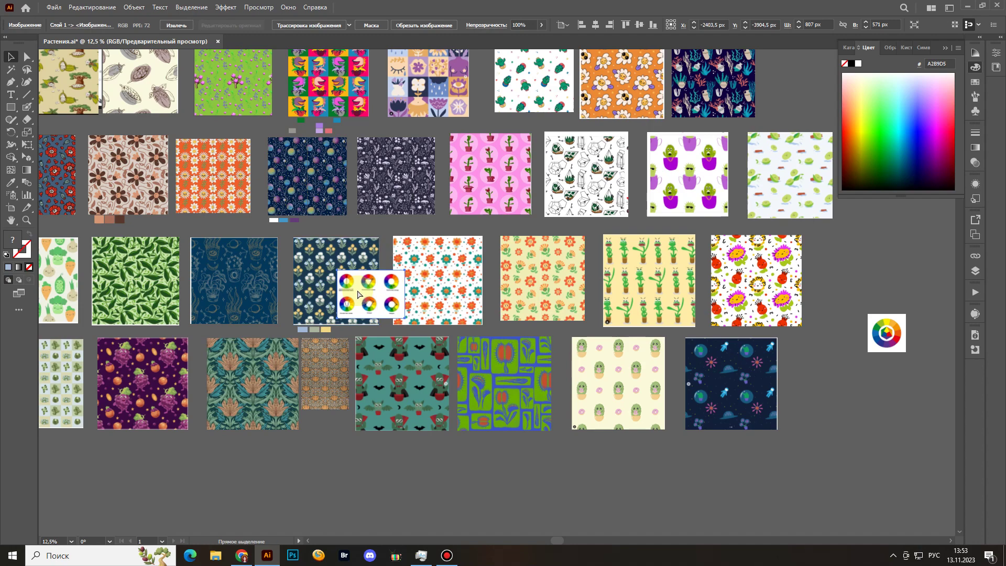
scroll(358, 294, up, 3)
scroll(358, 294, up, 1)
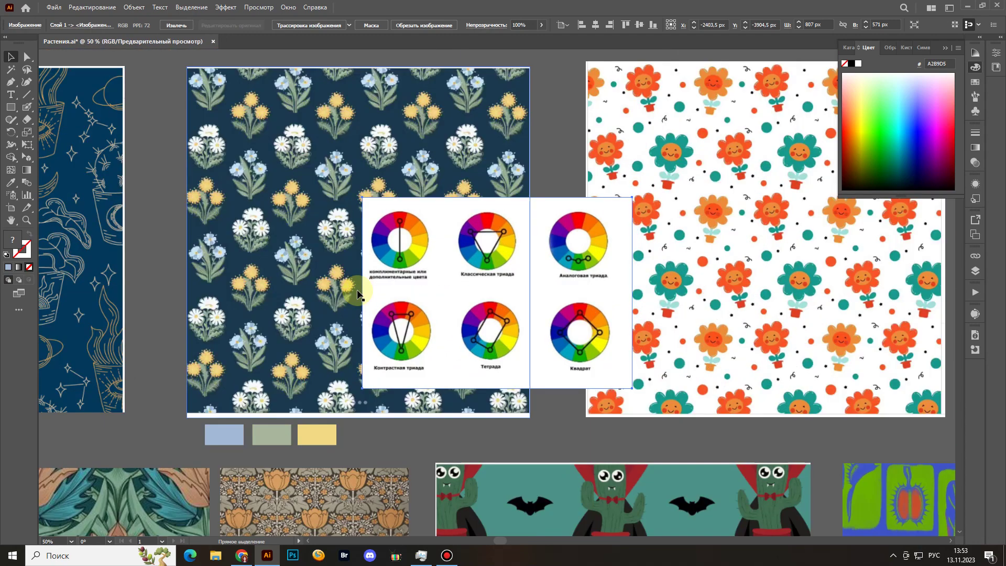
drag(402, 316, 491, 319)
drag(427, 292, 428, 318)
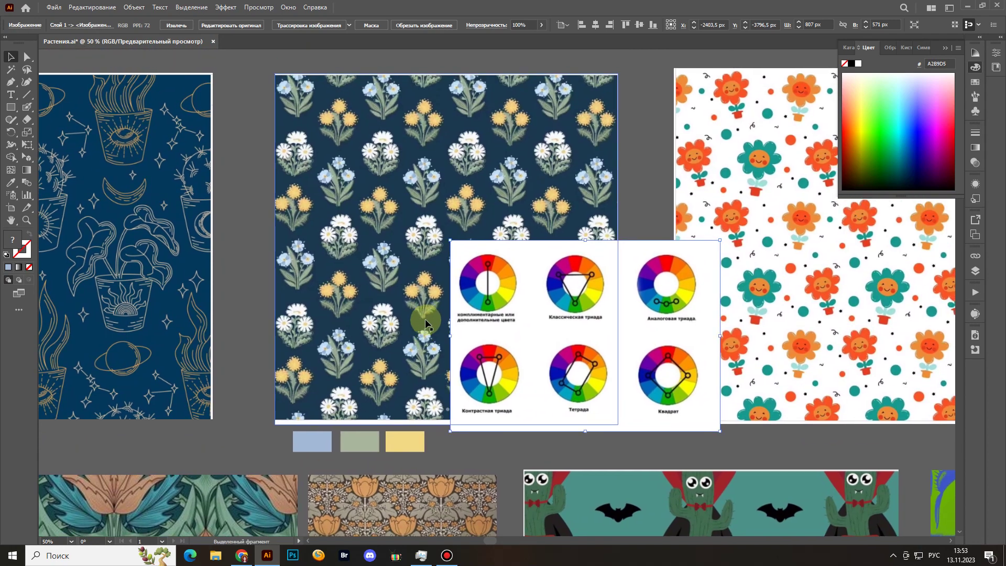
Compare the sampled swatches with the colour-harmony wheels, looking closely at the analogous triad.
click(322, 442)
click(403, 440)
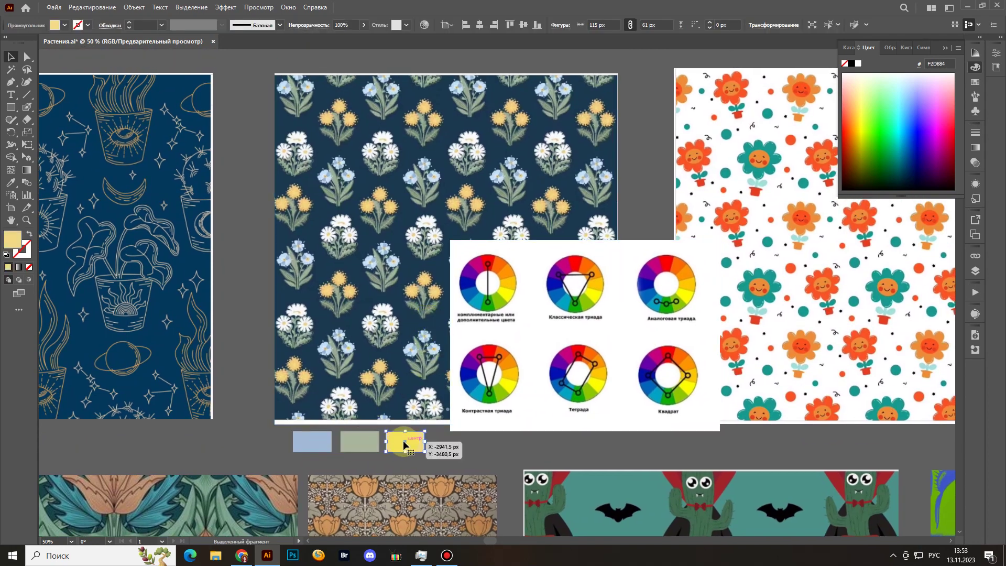
click(669, 307)
key(ctrl+plus)
key(ctrl+plus)
key(ctrl+plus)
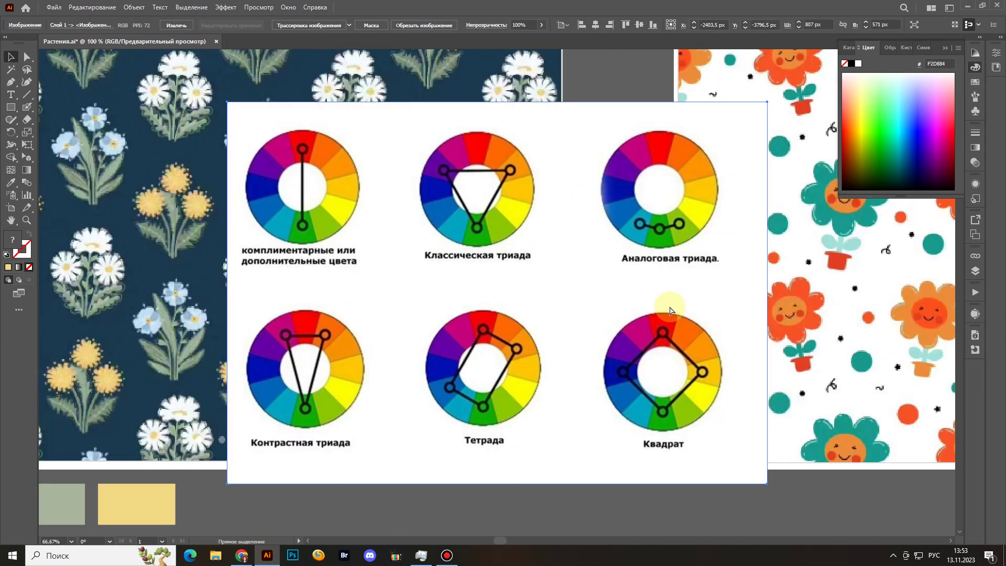
drag(600, 282, 581, 305)
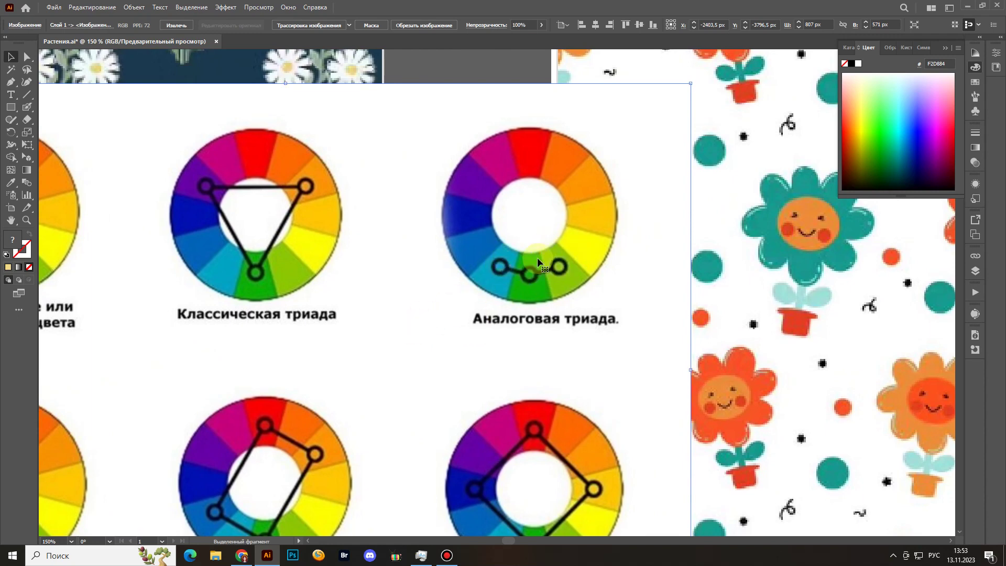
key(ctrl+minus)
key(ctrl+minus)
key(ctrl+minus)
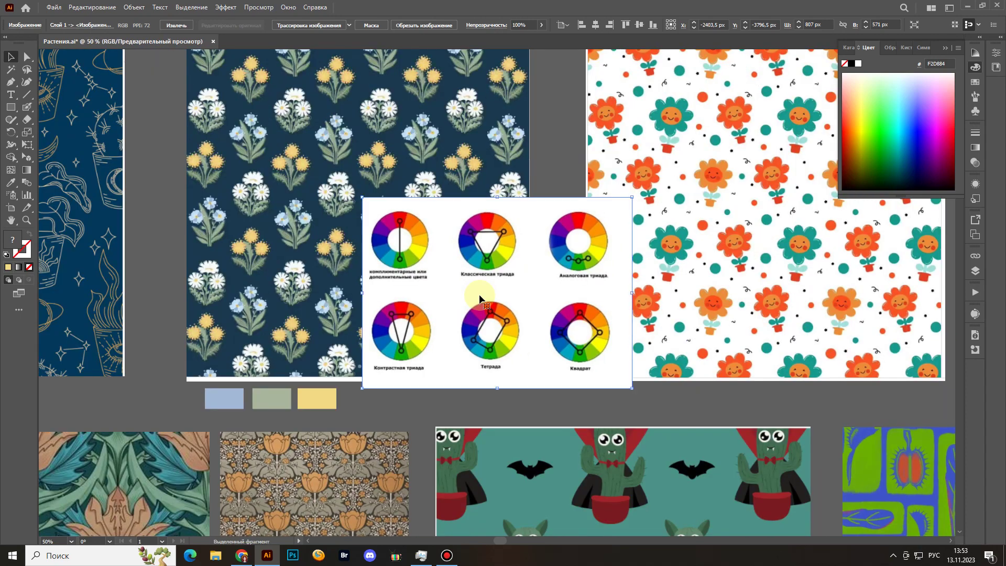
drag(473, 293, 531, 313)
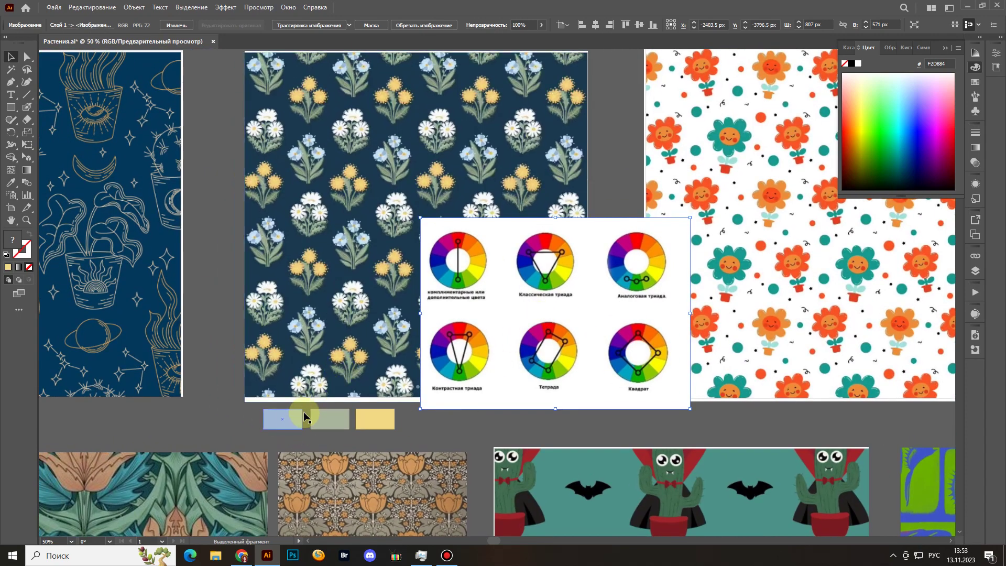
Try the saturated blue 2077CE as the fill of the light-blue swatch.
click(289, 419)
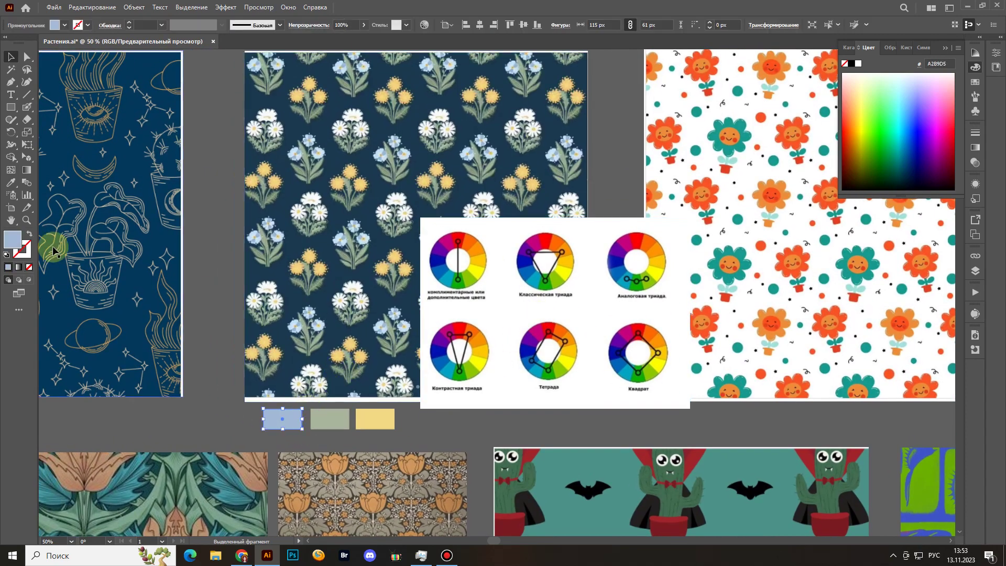
double_click(13, 239)
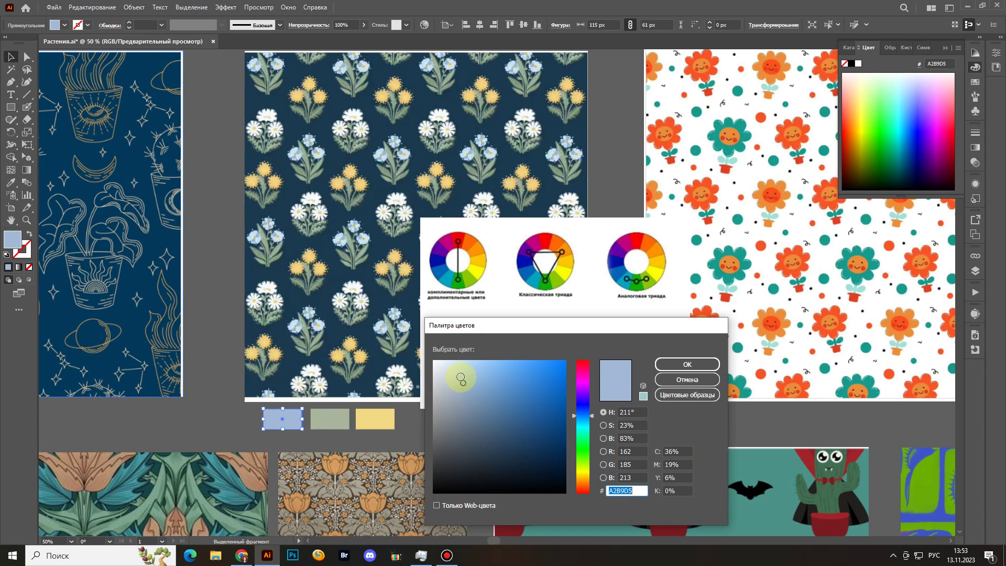
drag(461, 377, 546, 385)
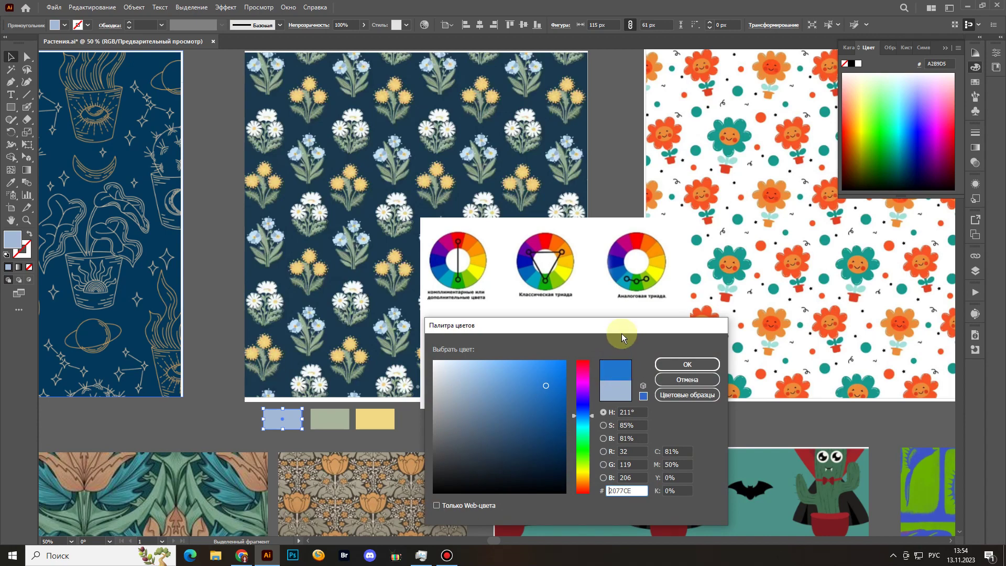
click(675, 380)
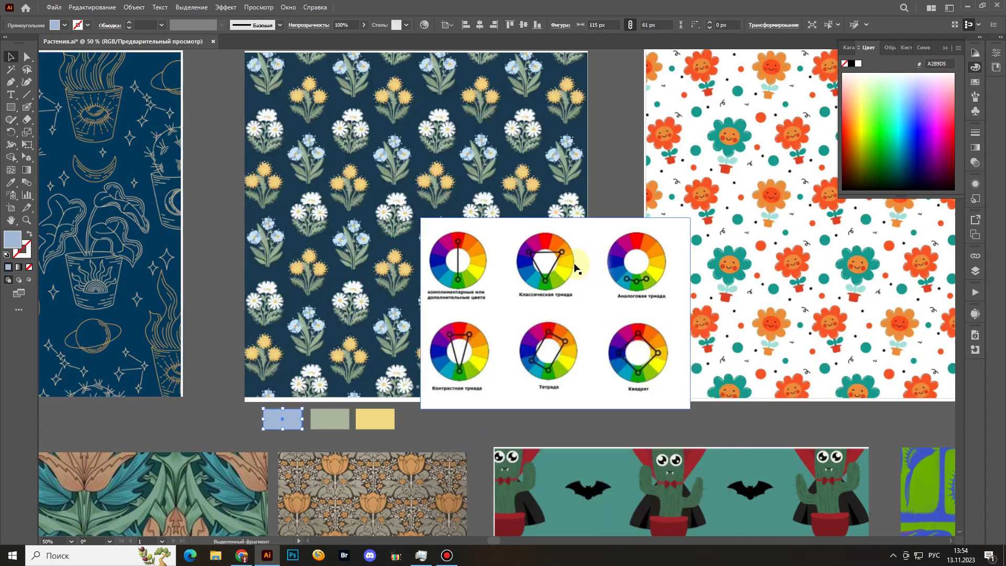
Delete the colour-harmony chart and the three swatches below the dark-blue floral pattern.
click(574, 267)
key(Delete)
drag(250, 417, 449, 461)
key(Delete)
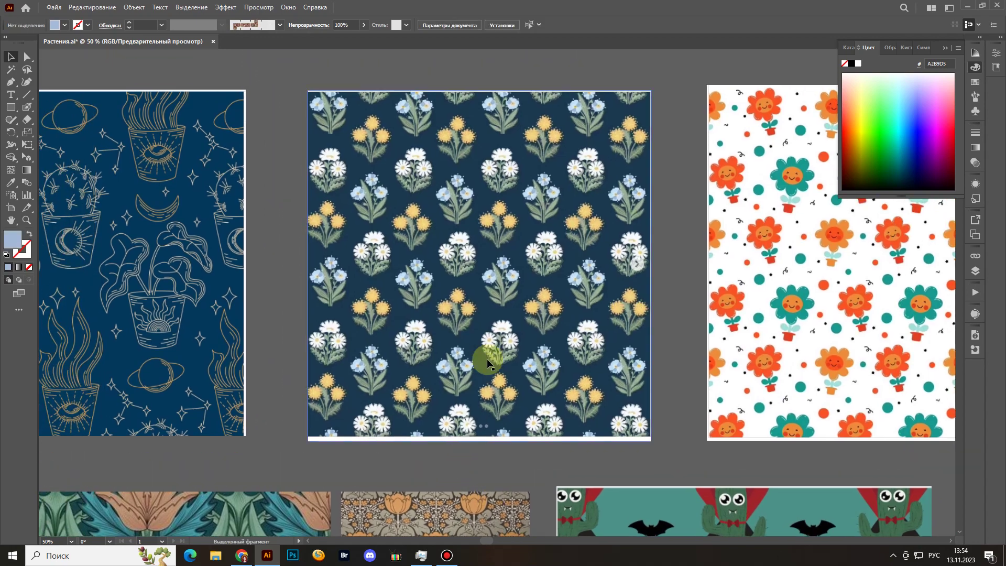
Select the navy line-art pattern of potted plants and planets beside the dark-blue floral pattern for examination.
click(487, 361)
drag(440, 341, 706, 345)
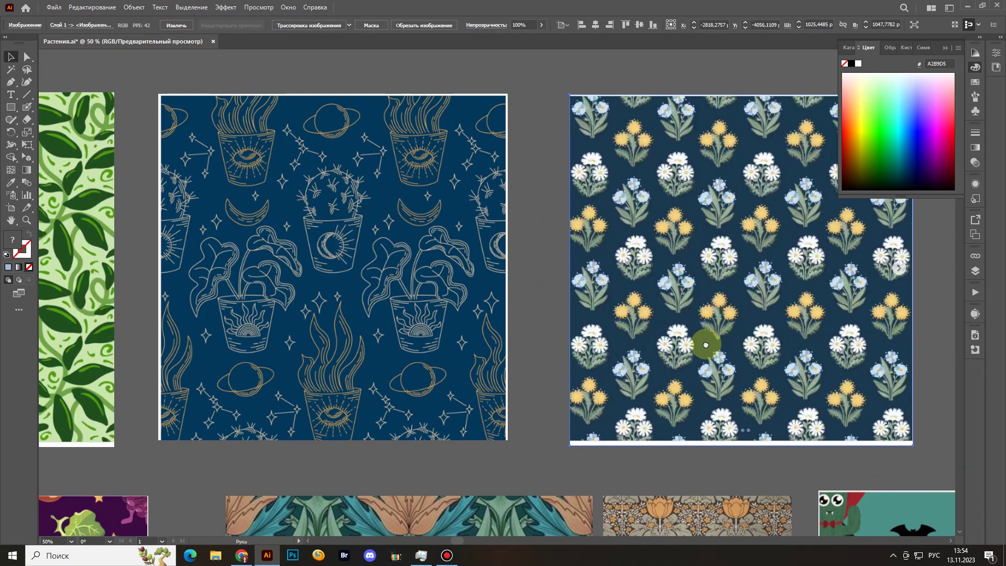
scroll(723, 344, right, 2)
scroll(741, 343, left, 8)
click(574, 275)
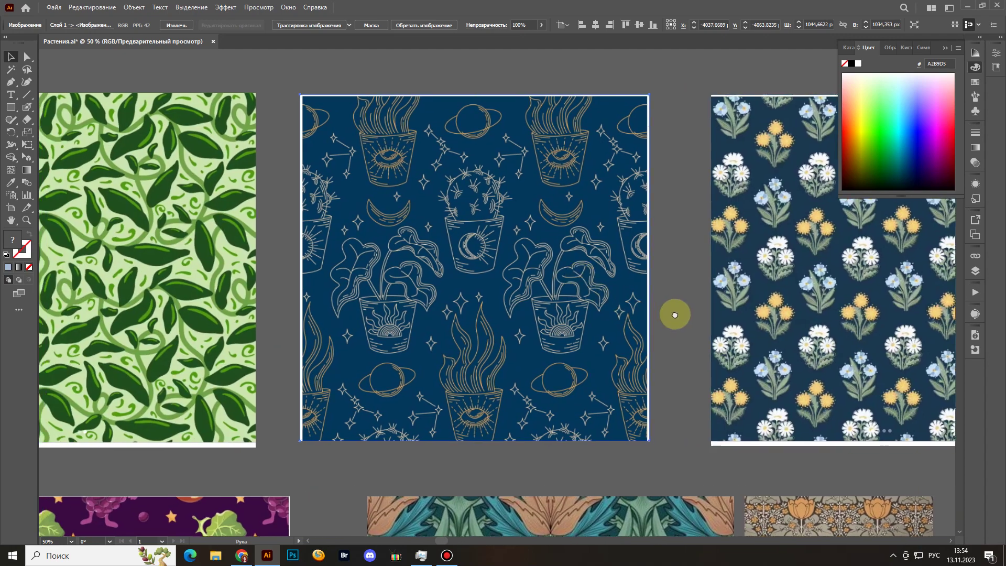
Scale the navy potted-plant pattern down to about 517 × 512 px and place a copy directly beside it.
drag(674, 315, 677, 315)
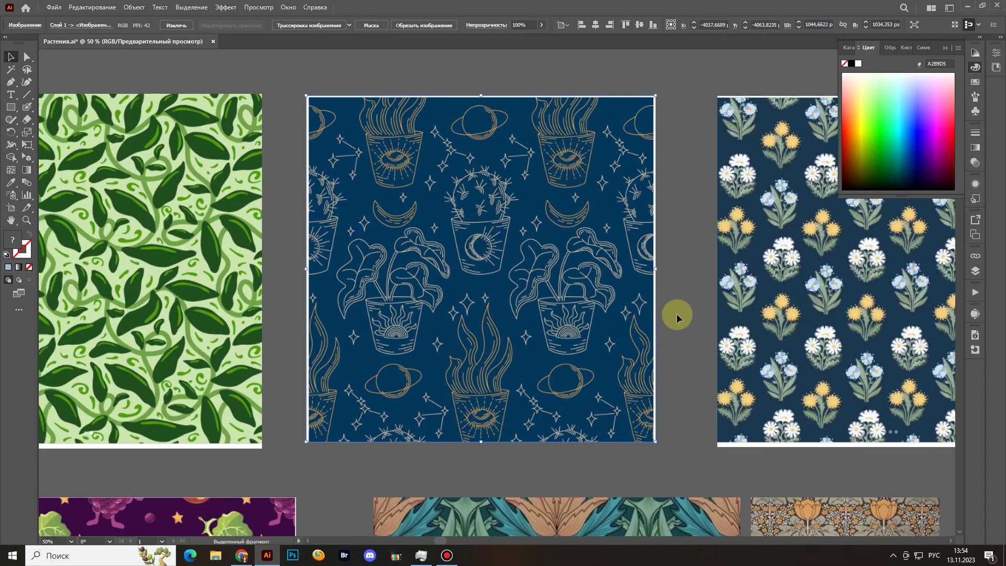
scroll(675, 315, up, 2)
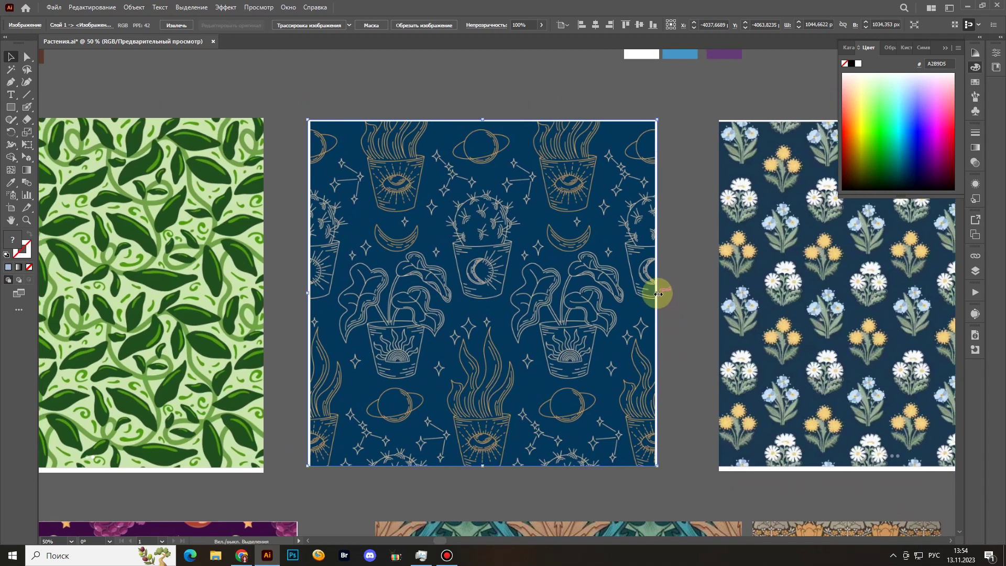
drag(657, 292, 570, 303)
drag(517, 321, 593, 226)
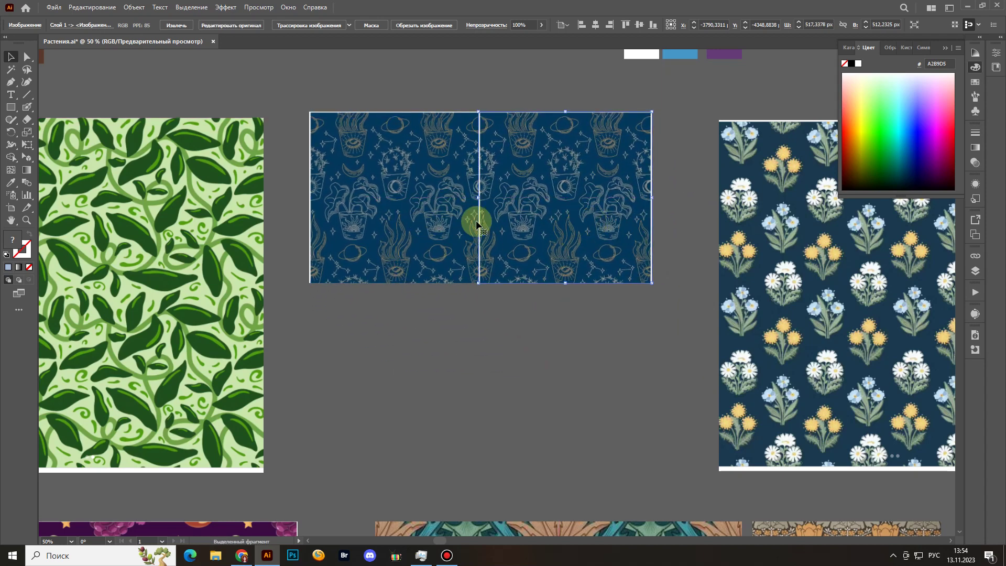
Duplicate both potted-plant tiles as a lower row shifted sideways, and extend that row with a third tile.
shift+click(401, 181)
alt+drag(566, 136, 525, 273)
click(577, 427)
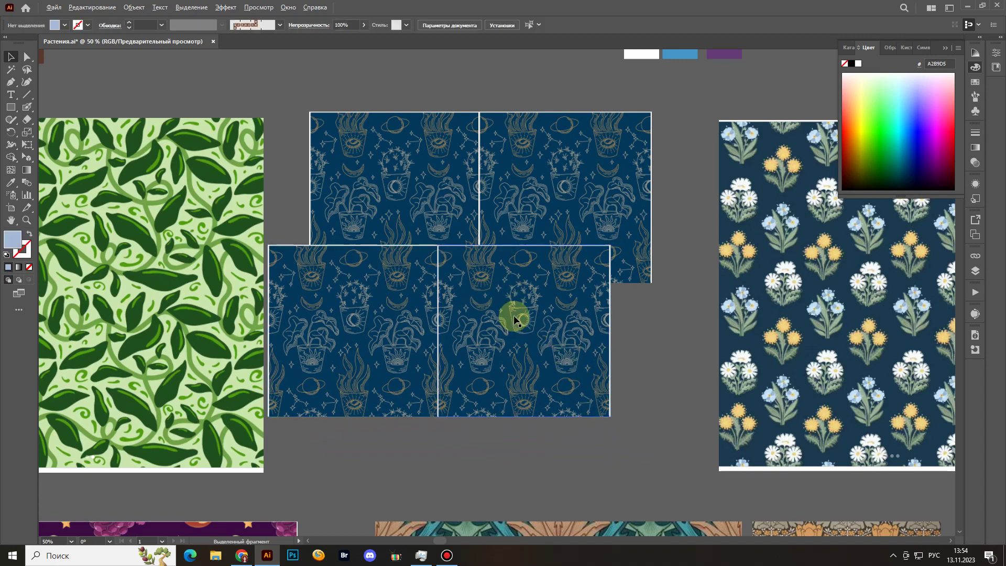
alt+drag(514, 316, 681, 319)
click(470, 458)
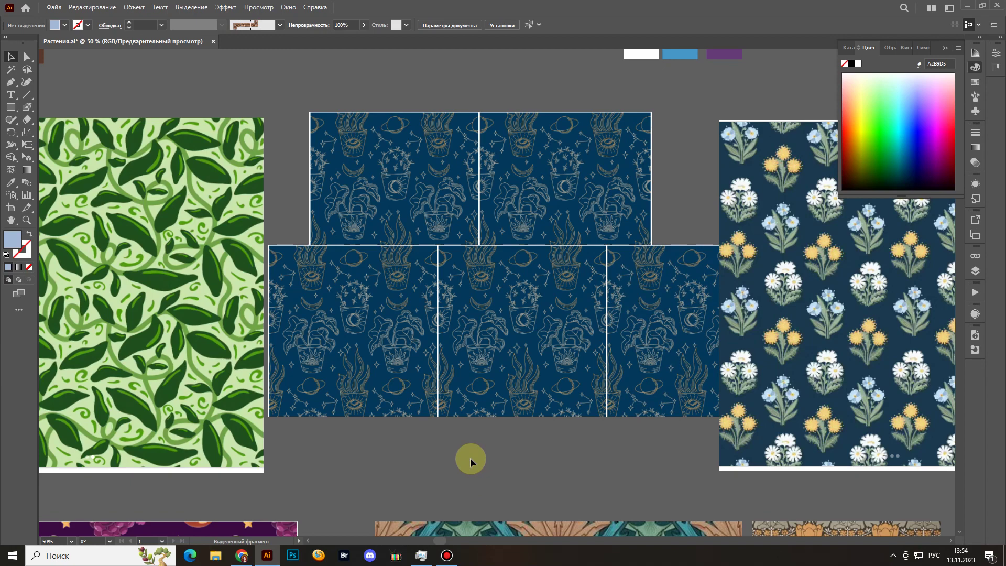
Set the fill colour to bright magenta ED21E4.
double_click(12, 239)
click(559, 423)
drag(583, 385, 579, 382)
click(534, 382)
click(547, 369)
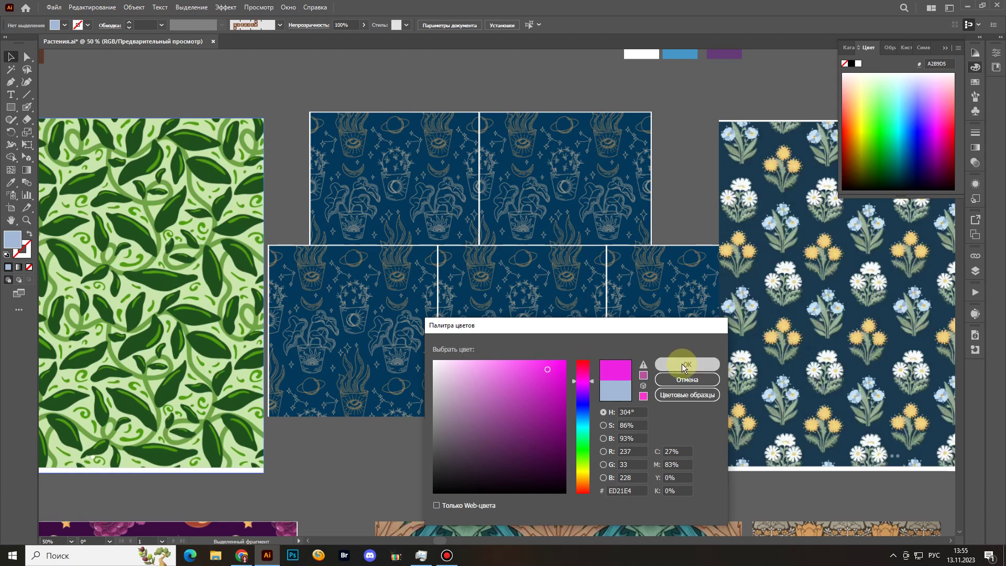
click(681, 363)
With the Blob Brush, circle the five eye pots along the lower row in magenta and draw an arrow along them.
key(shift+b)
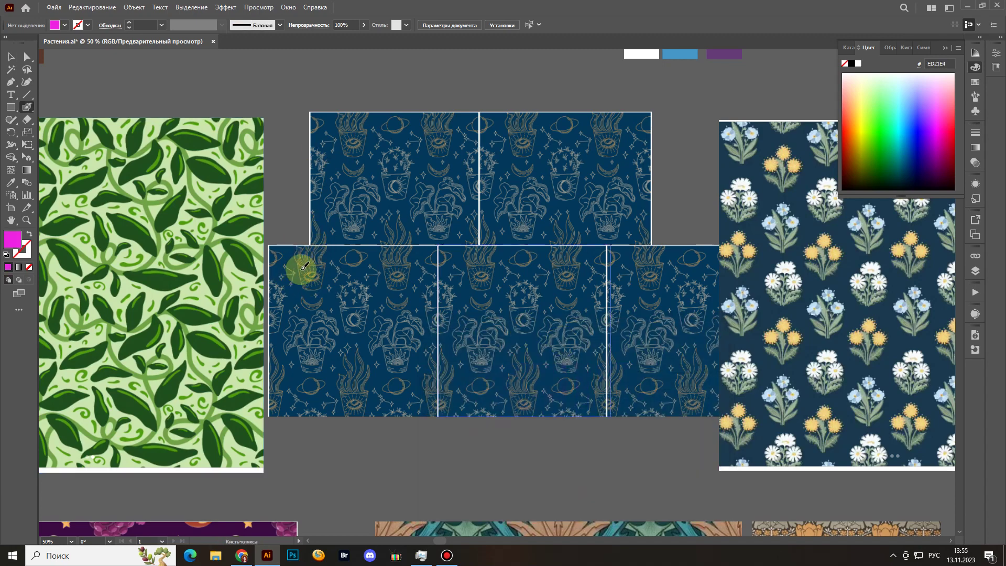
mouse_move(303, 267)
mouse_down()
mouse_move(301, 256)
mouse_move(313, 274)
mouse_up()
drag(398, 259, 410, 265)
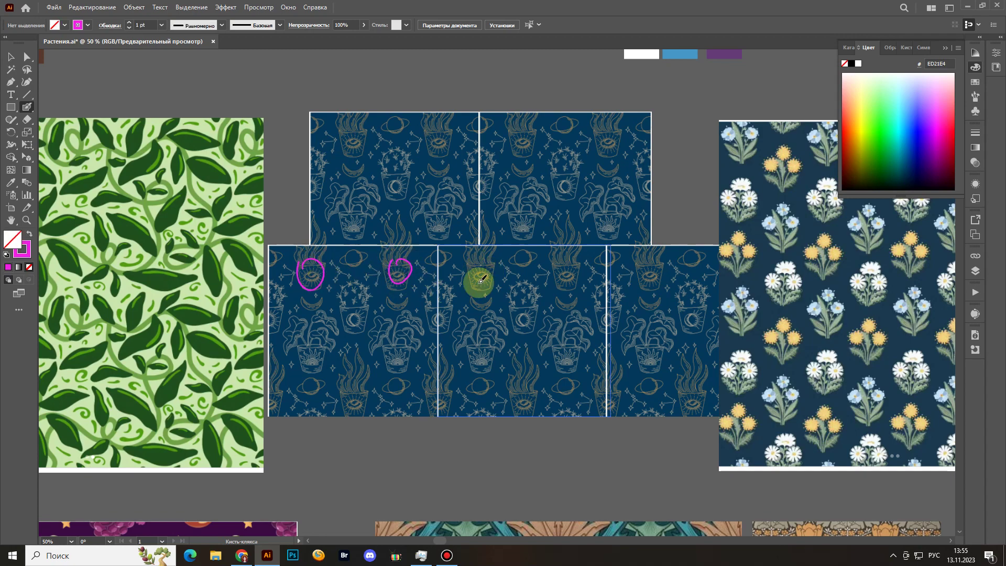
drag(481, 280, 488, 260)
drag(574, 257, 566, 276)
drag(651, 268, 660, 273)
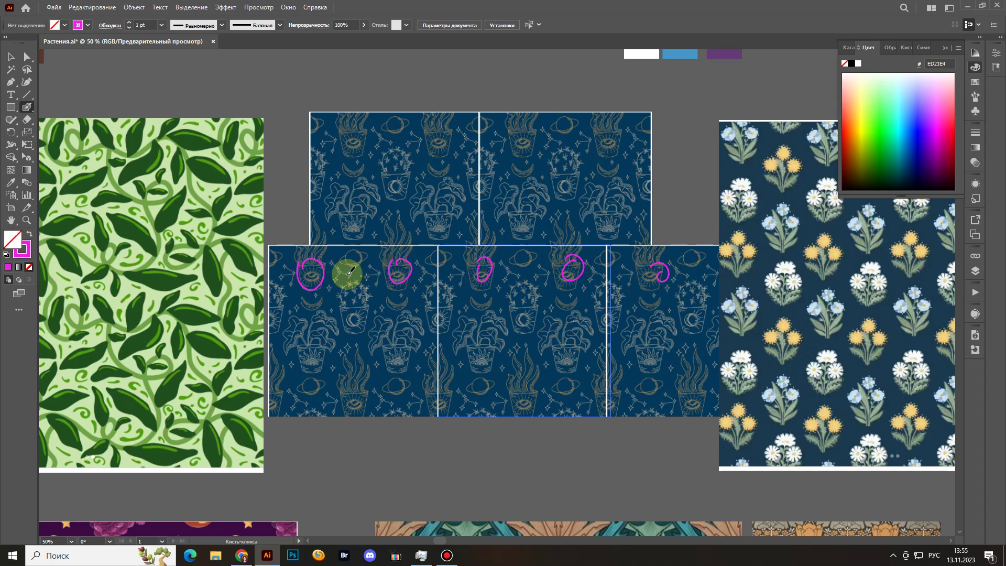
drag(346, 270, 649, 253)
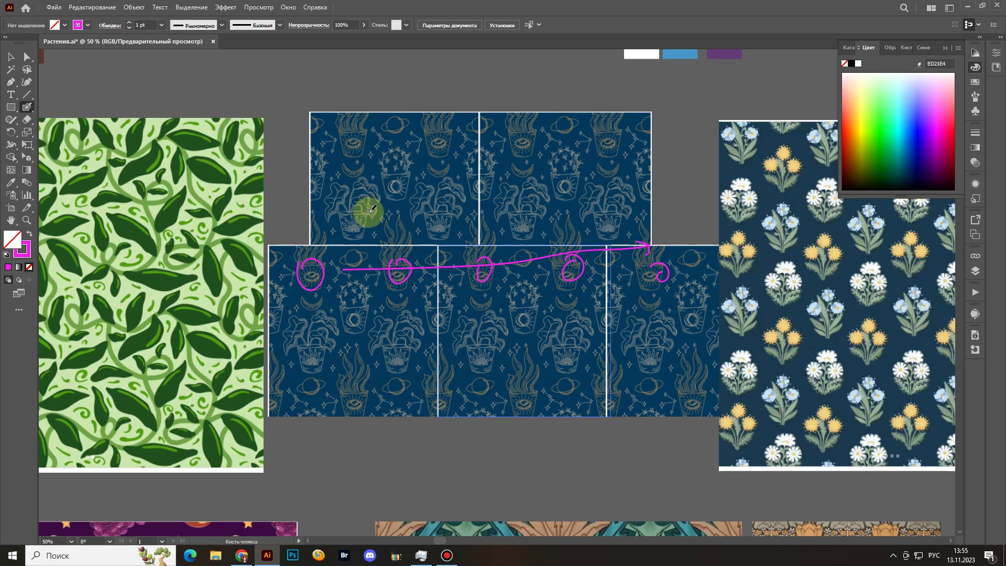
Circle the leafy plant, the moon-pot cactus and the two eye pots in the first tile of the upper row.
mouse_move(370, 209)
mouse_down()
mouse_move(341, 225)
mouse_move(368, 209)
mouse_up()
mouse_move(397, 175)
mouse_down()
mouse_move(399, 193)
mouse_move(404, 178)
mouse_up()
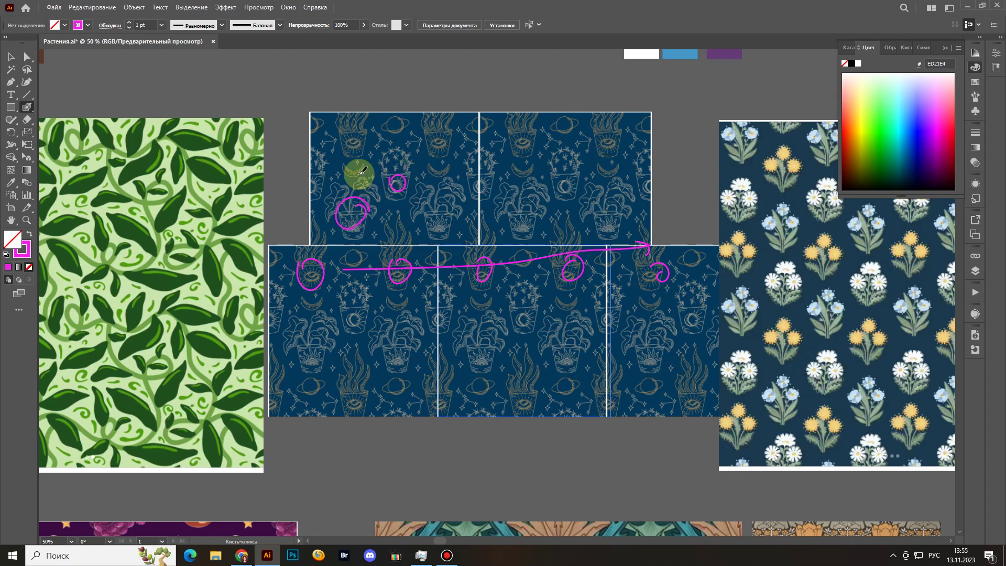
mouse_move(361, 131)
mouse_down()
mouse_move(348, 135)
mouse_move(365, 140)
mouse_up()
mouse_move(432, 137)
mouse_down()
mouse_move(426, 124)
mouse_move(439, 145)
mouse_up()
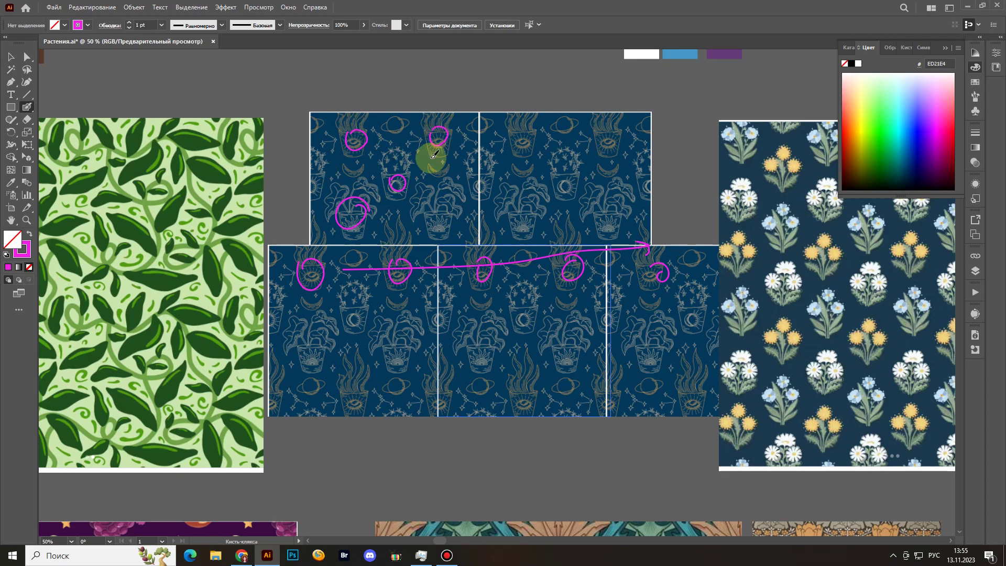
Select all the magenta annotations with the Magic Wand, delete them and clear the selection.
key(y)
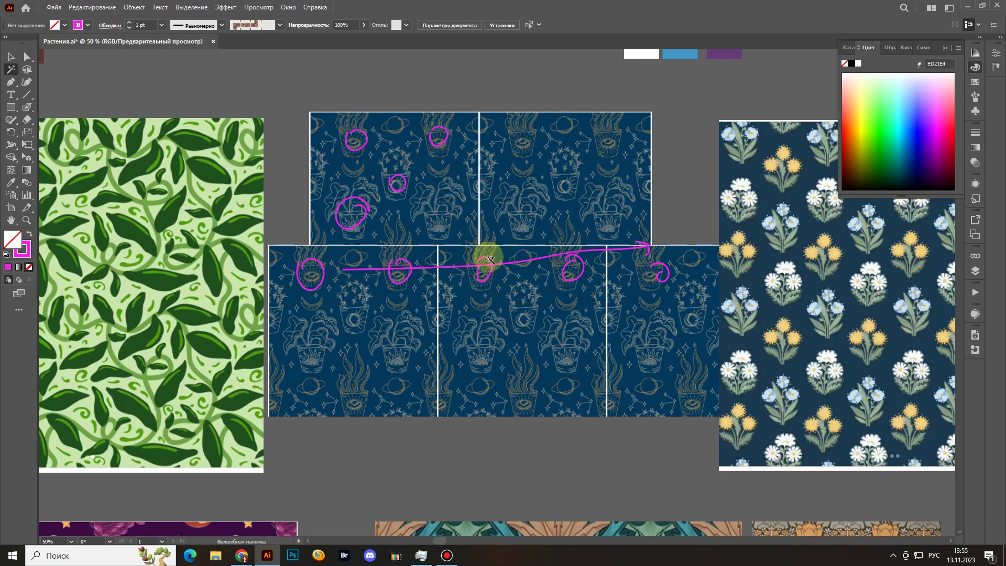
click(491, 260)
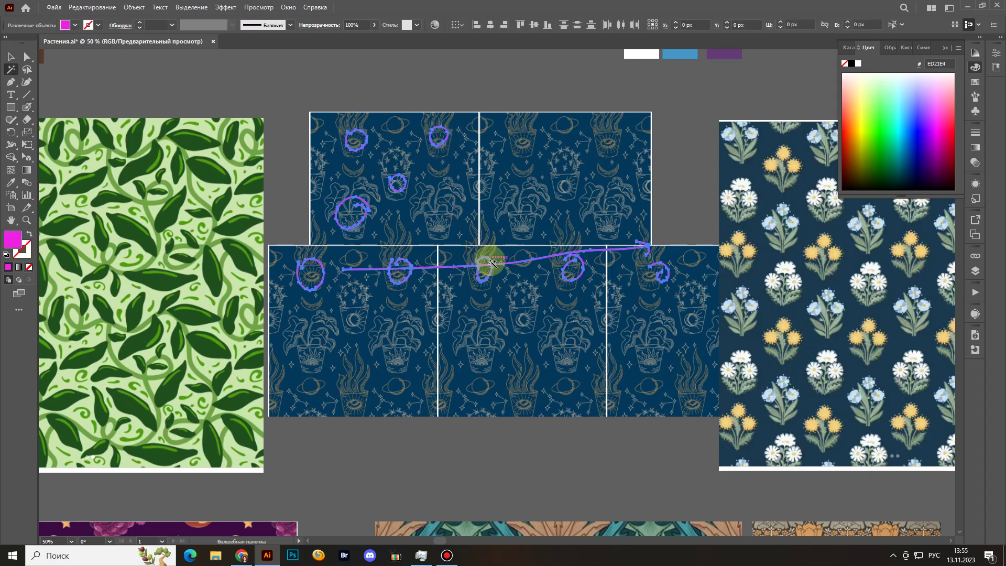
key(Delete)
key(ctrl+shift+a)
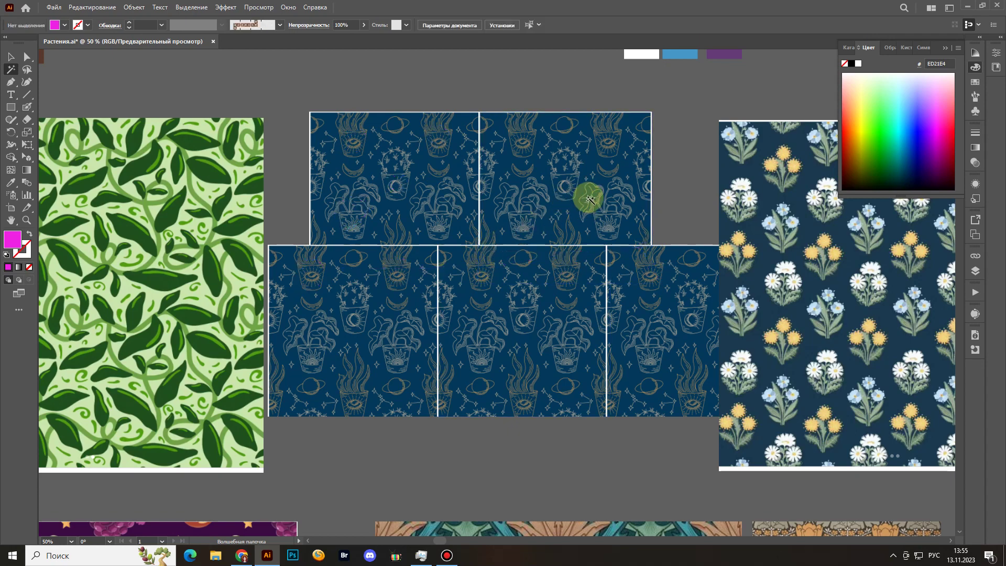
Try deleting the third tile of the lower potted-plant row, and undo the deletion.
key(v)
drag(665, 208, 658, 211)
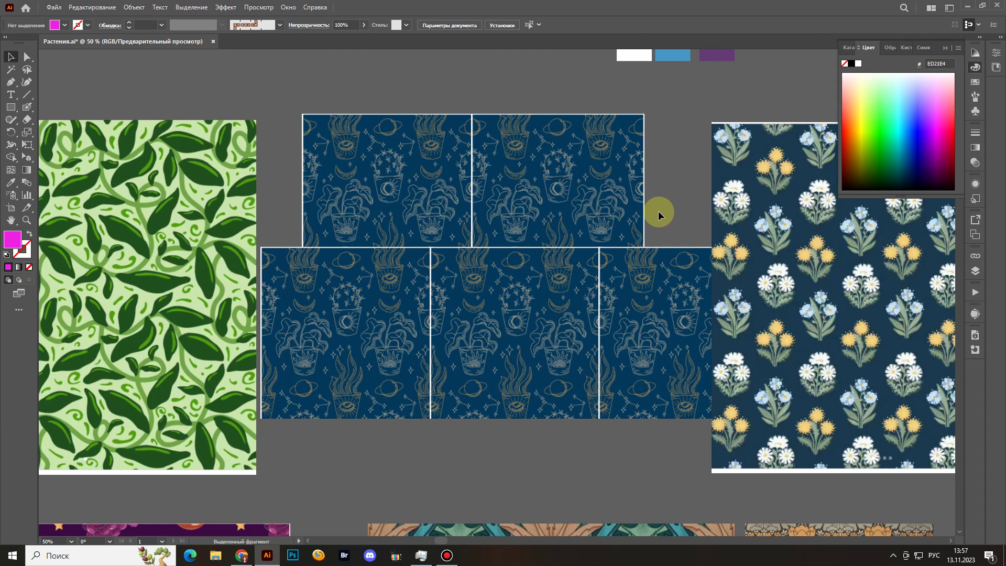
click(661, 322)
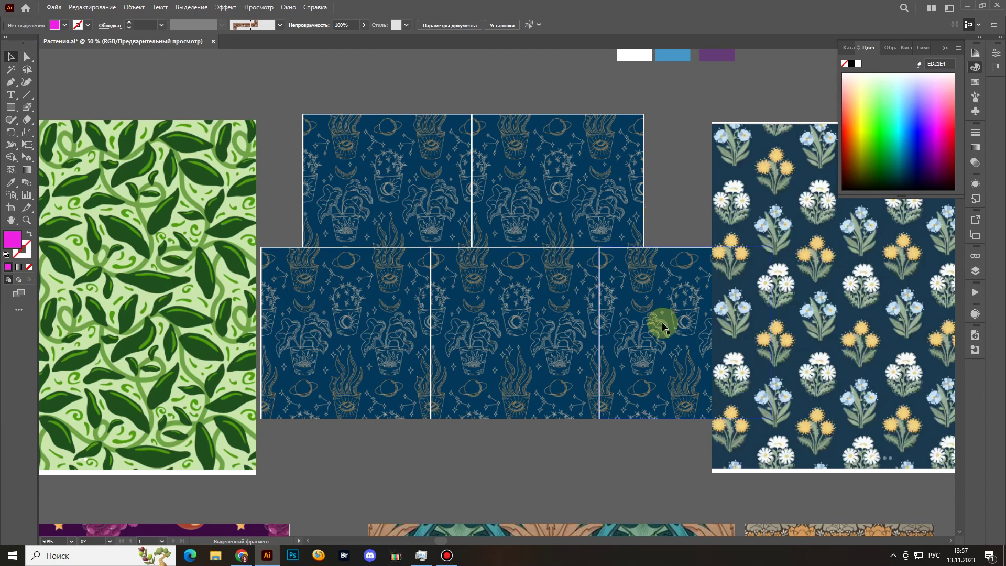
key(Delete)
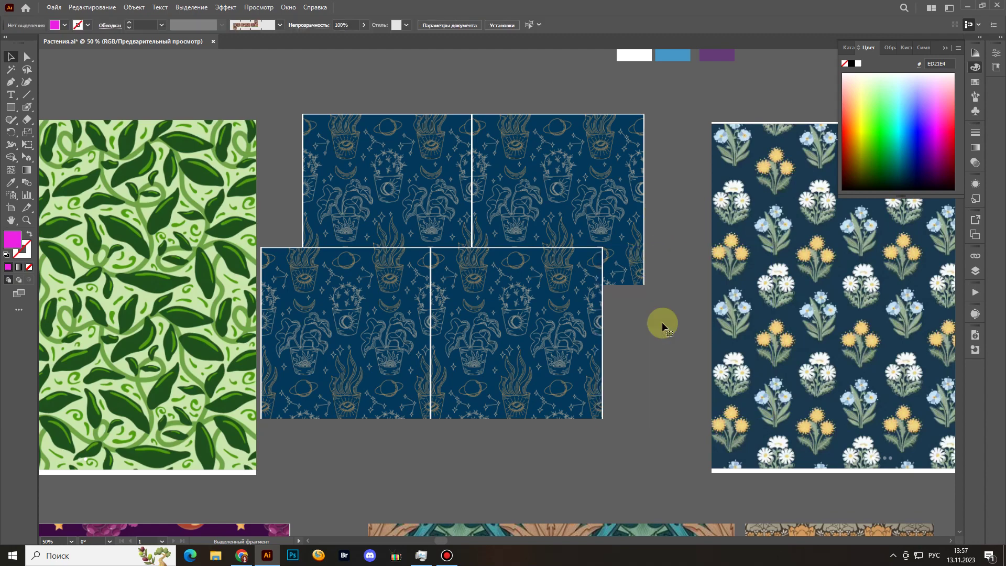
key(ctrl+z)
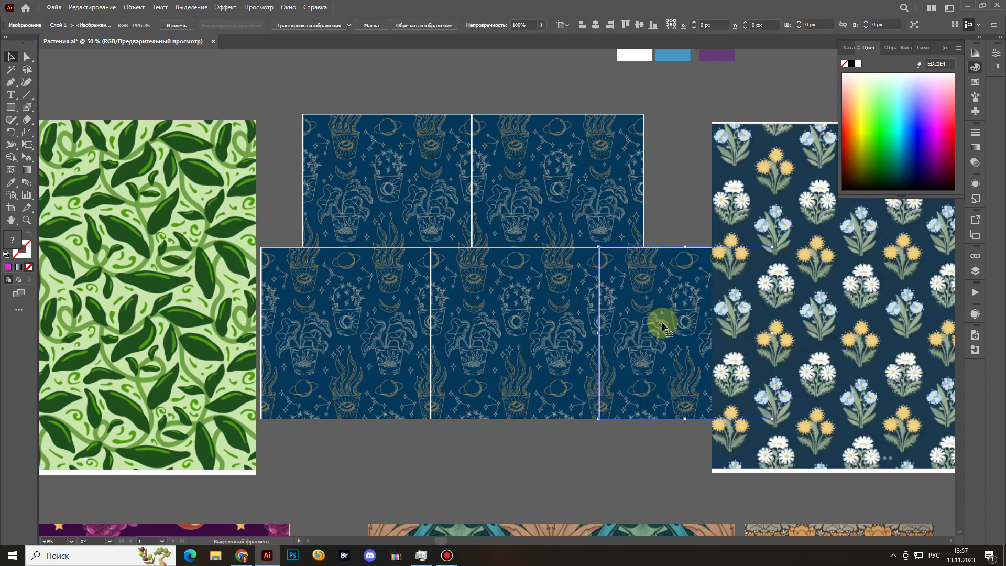
click(598, 457)
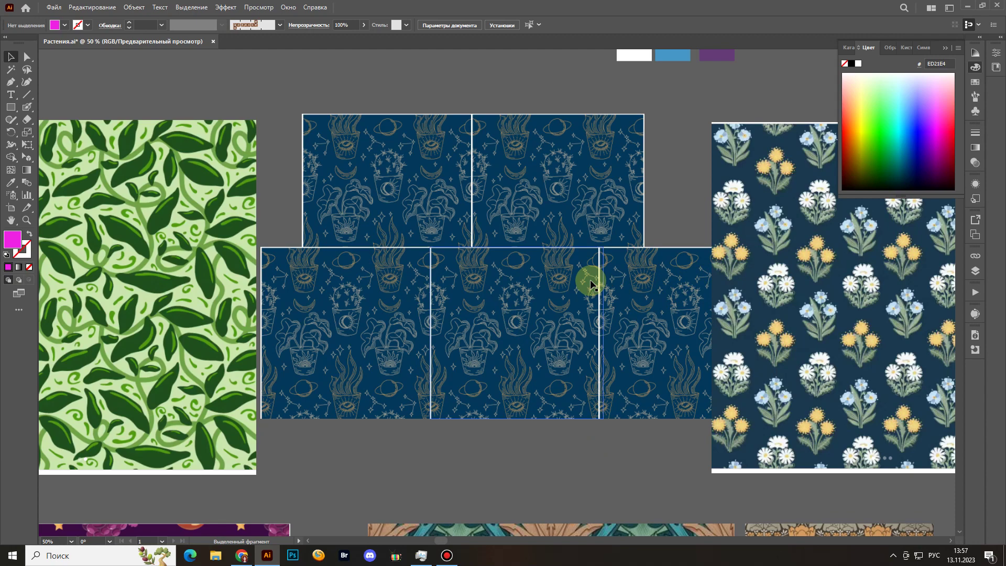
Draw a short magenta Blob Brush stroke from the edge daisies on the dark-blue floral pattern, and delete it.
scroll(812, 303, right, 5)
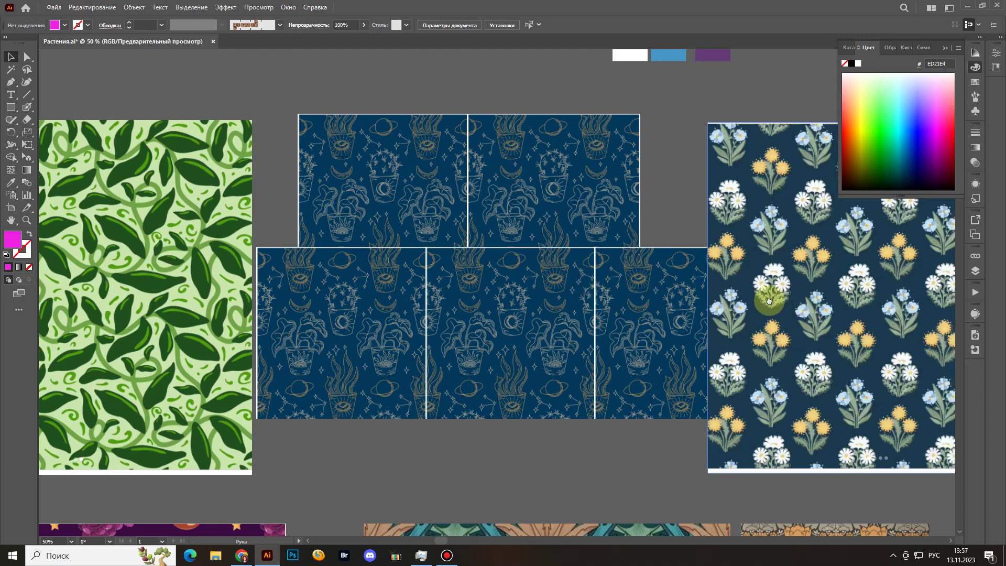
click(633, 309)
drag(633, 309, 649, 302)
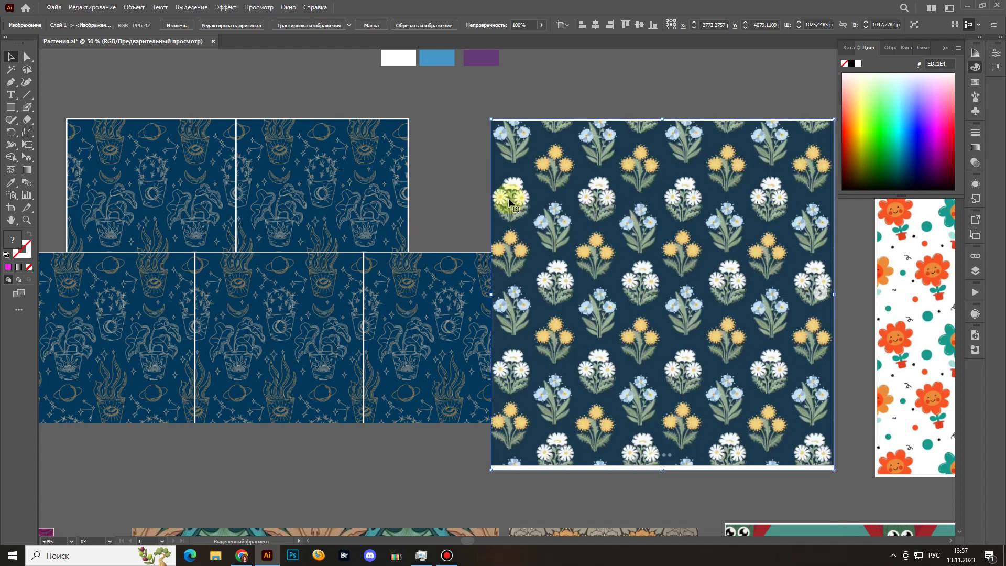
key(shift+b)
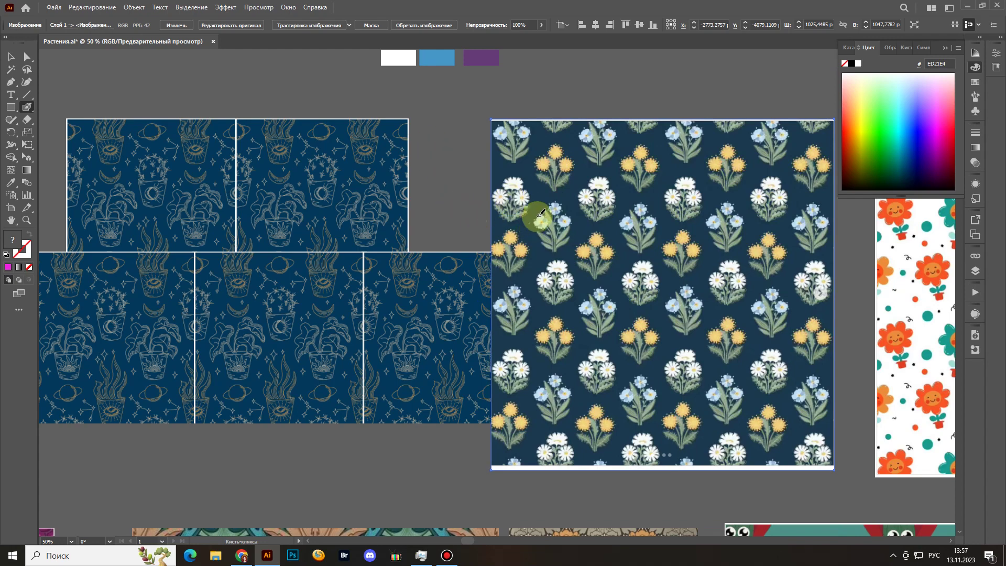
drag(508, 199, 562, 190)
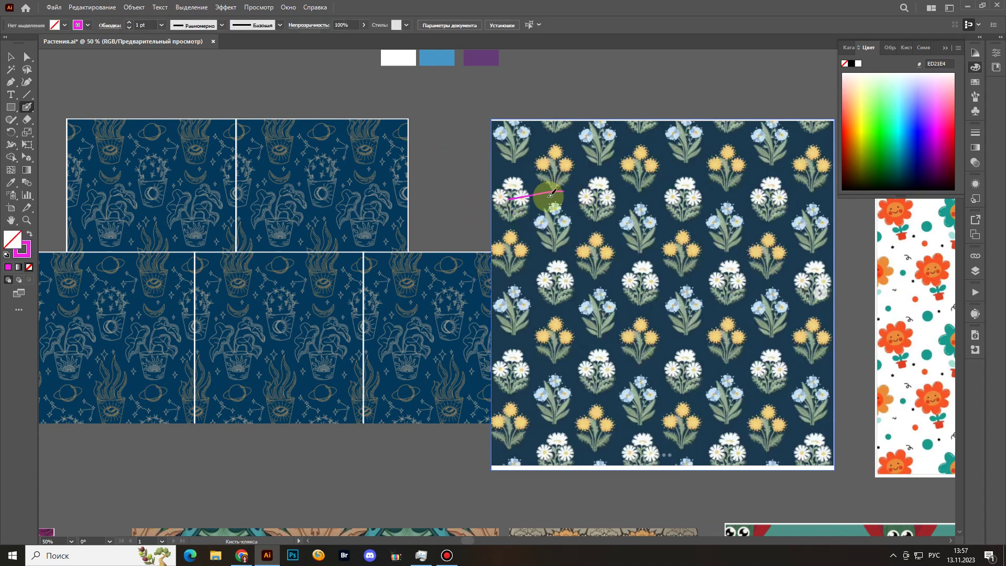
key(v)
click(545, 192)
key(Delete)
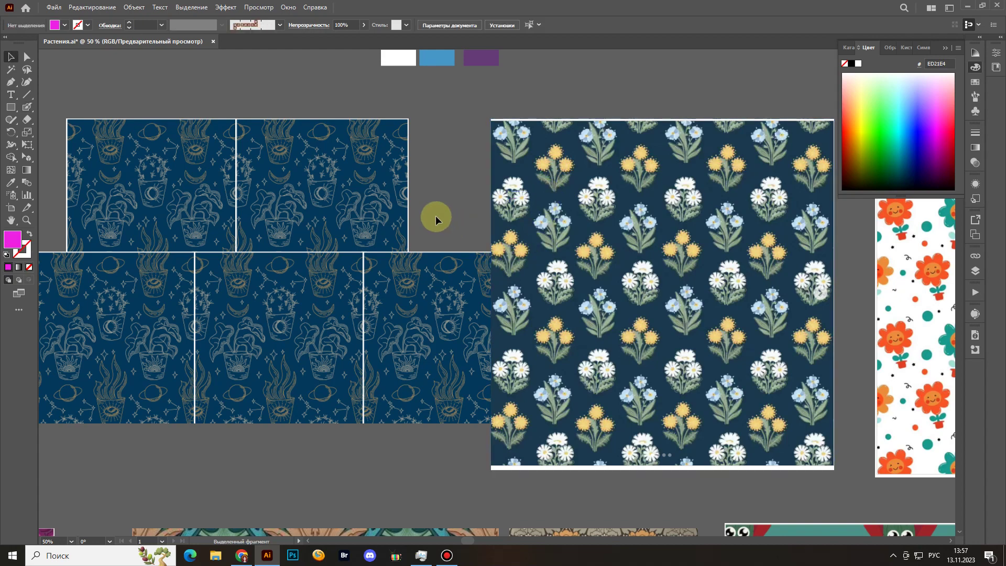
Delete the whole lower row of potted-plant tiles and the second tile of the upper row.
drag(433, 250, 663, 271)
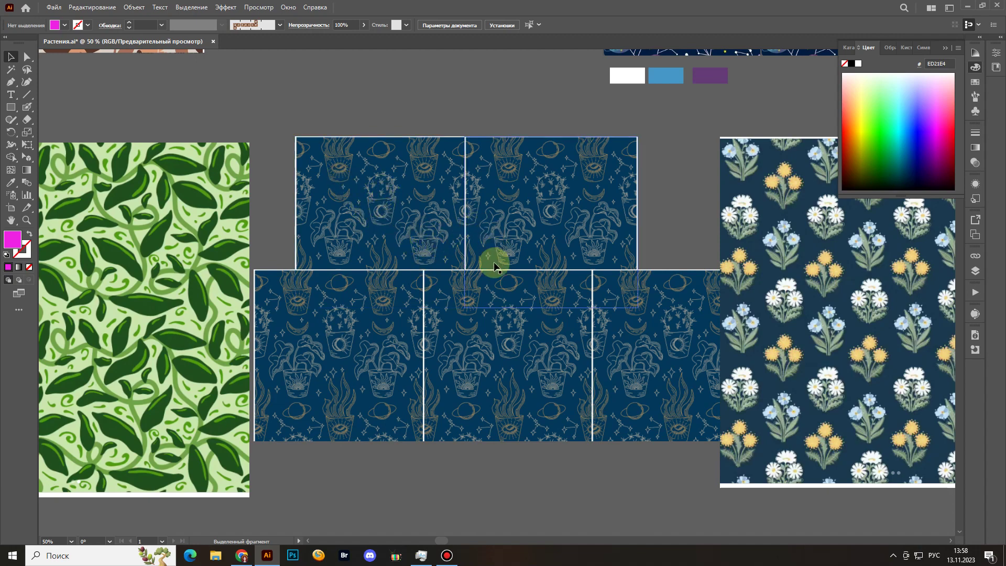
click(610, 318)
key(Delete)
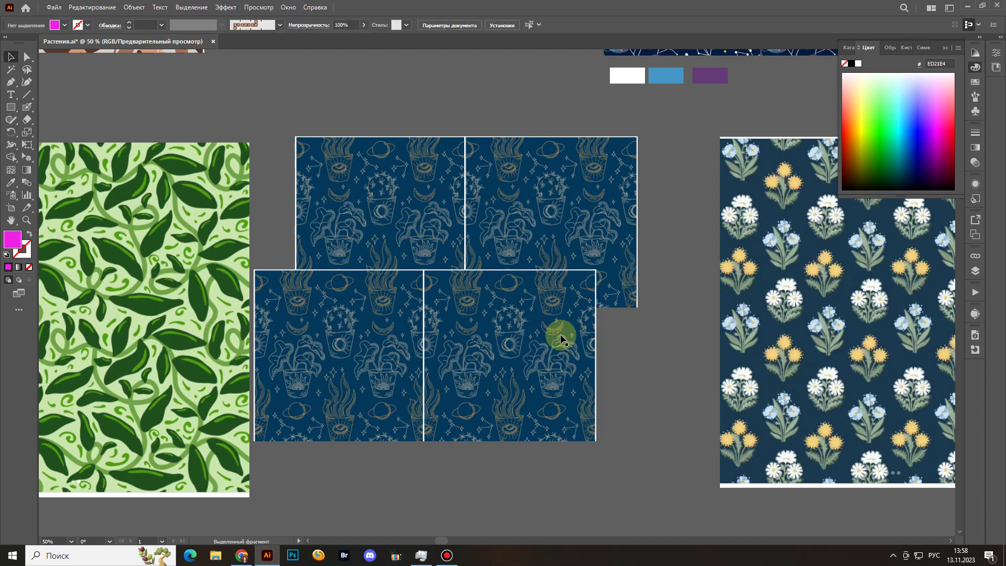
click(561, 334)
key(Delete)
click(400, 359)
key(Delete)
click(554, 247)
key(Delete)
Enlarge the remaining potted-plant tile to about 1052 × 1042 px and shift it slightly towards the dark-blue floral pattern.
click(465, 303)
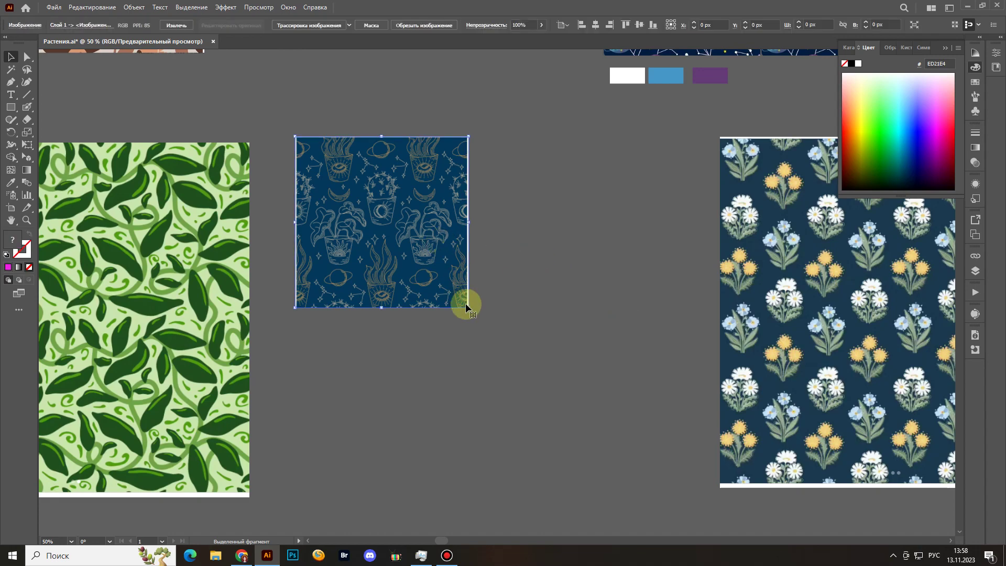
drag(469, 306, 604, 361)
drag(602, 290, 650, 314)
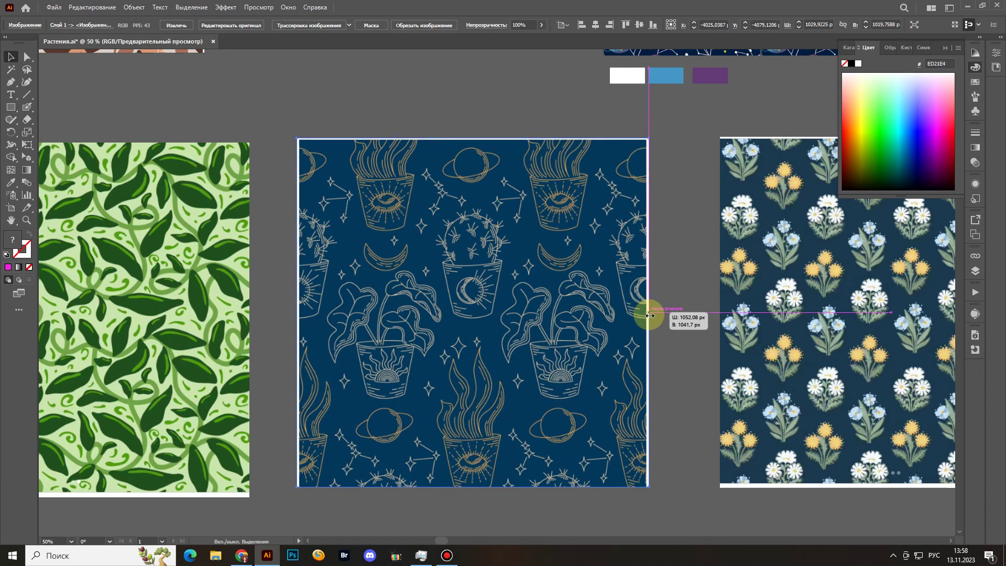
click(663, 316)
drag(577, 316, 583, 316)
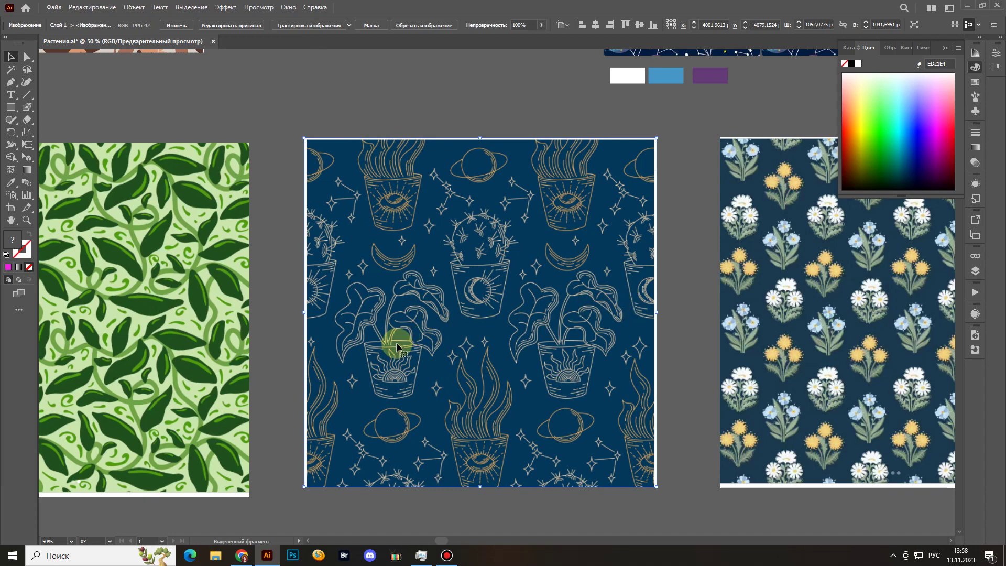
Collapse the floating Color picker and select the green leaf pattern beside the potted-plant pattern.
drag(393, 344, 655, 325)
drag(602, 307, 706, 299)
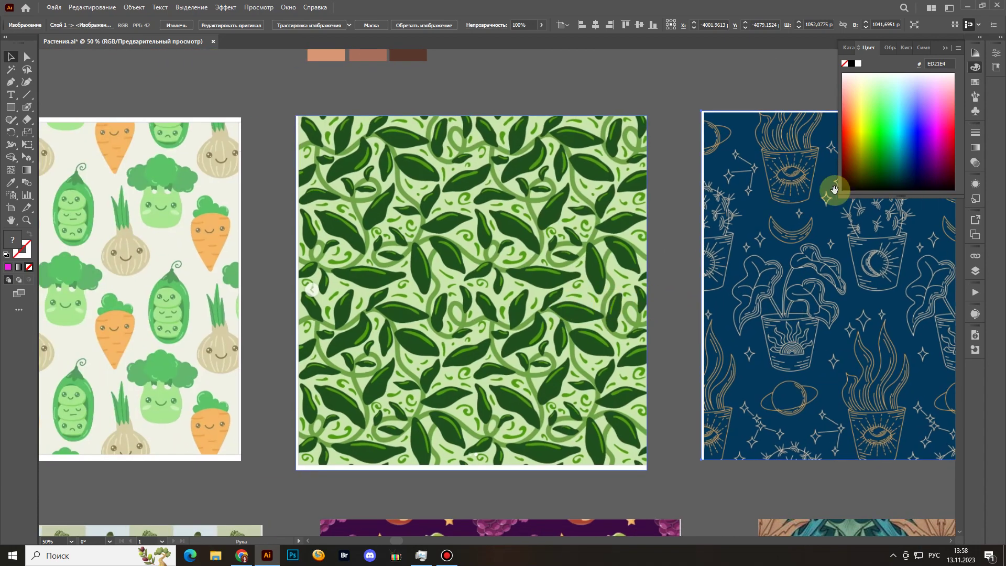
click(975, 68)
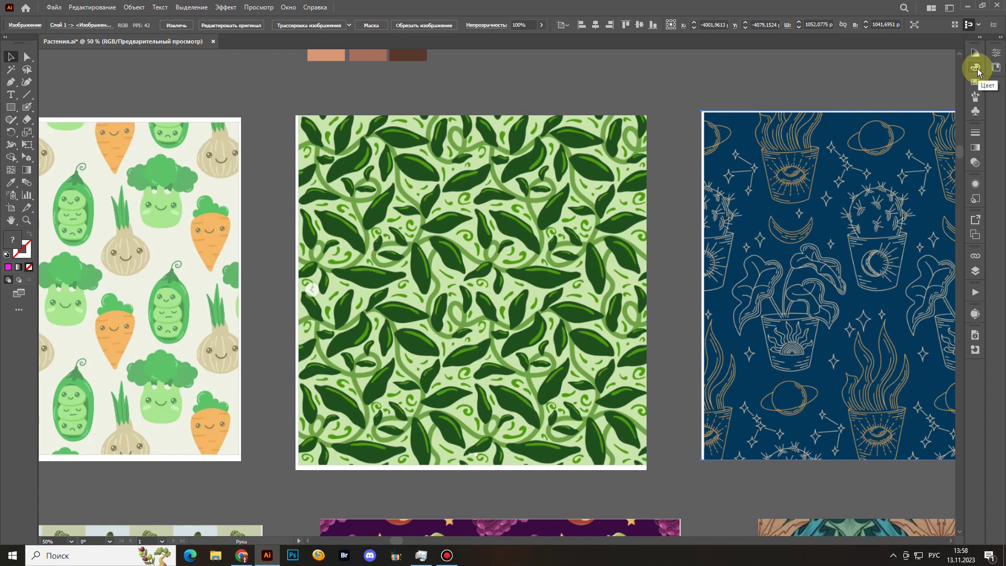
click(613, 245)
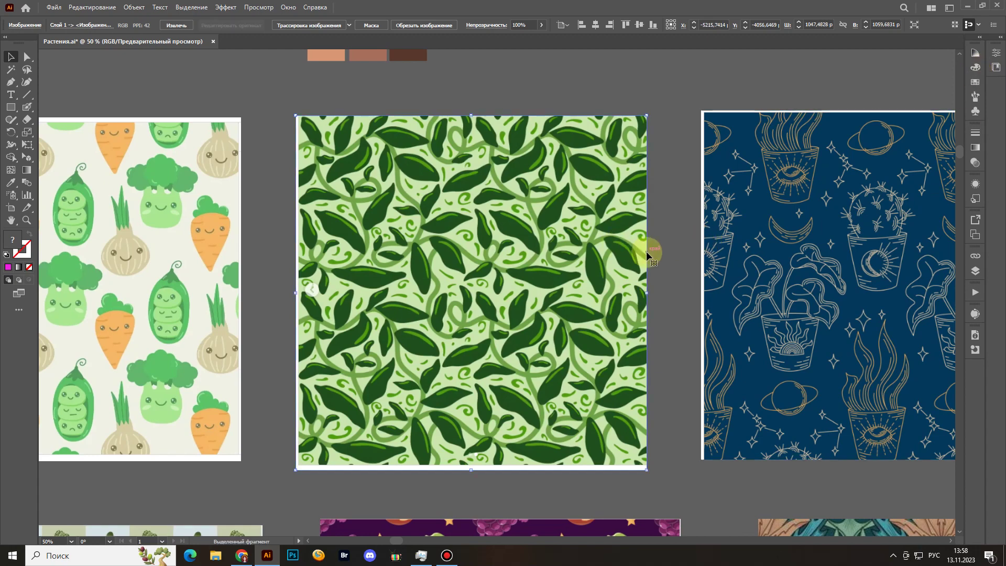
drag(646, 251, 655, 254)
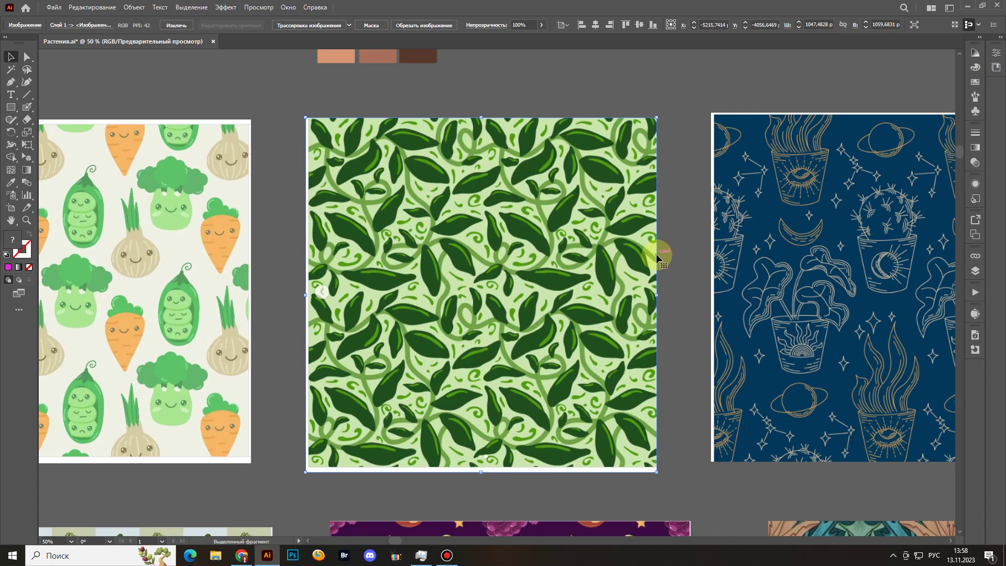
Draw horizontal magenta Blob Brush strokes across the middle of the green leaf pattern, and delete them all.
key(shift+b)
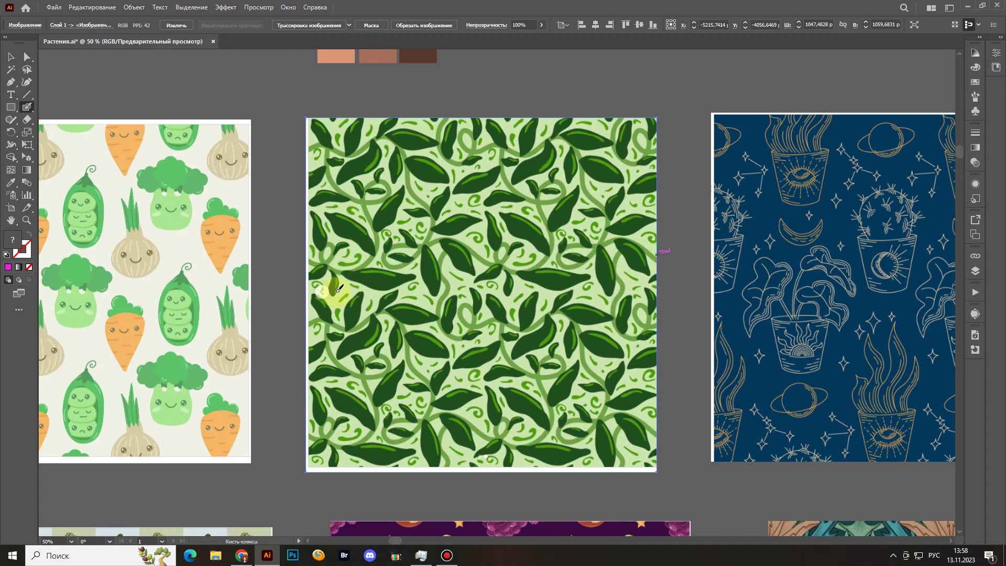
drag(318, 291, 388, 290)
drag(456, 290, 604, 290)
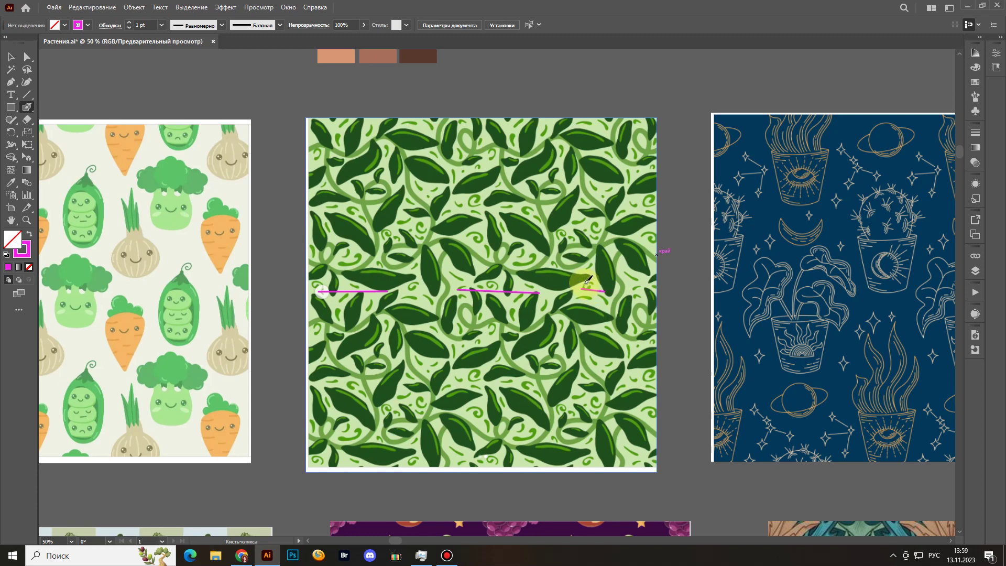
key(y)
click(498, 291)
key(ctrl+shift+bracketleft)
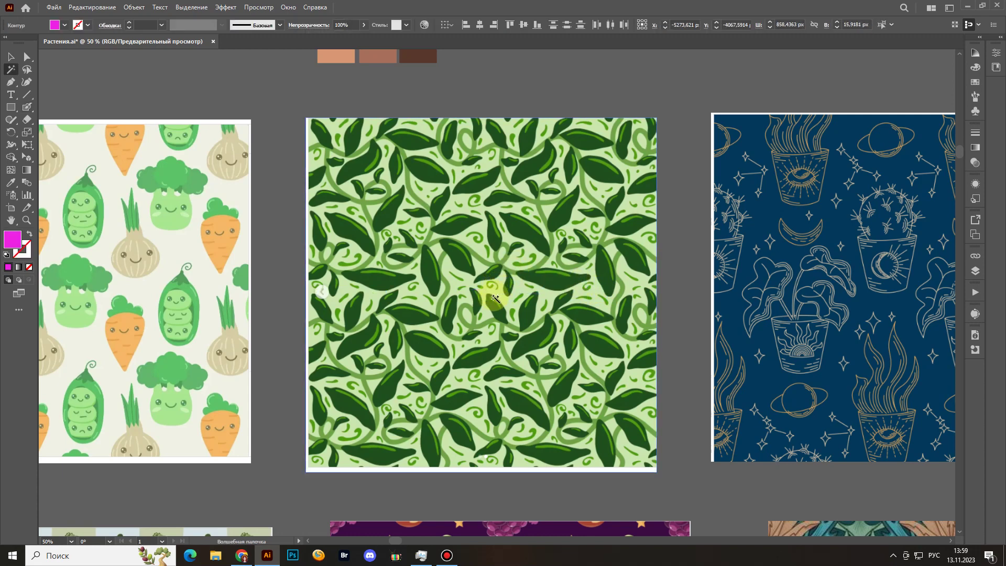
key(ctrl+shift+a)
Outline one small leaf near the centre of the green leaf pattern with a magenta Blob Brush stroke, and delete the outline.
key(ctrl+1)
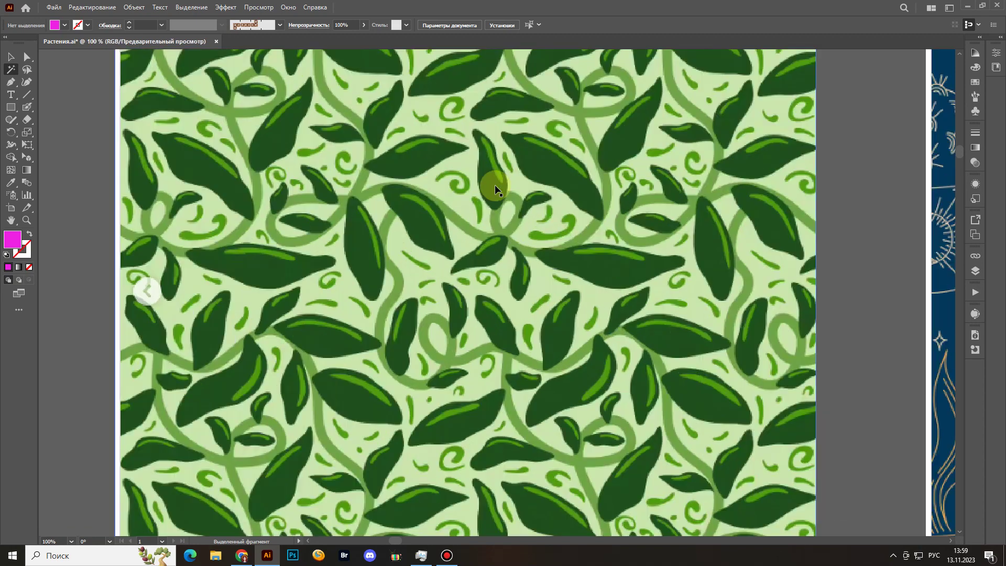
key(shift+v)
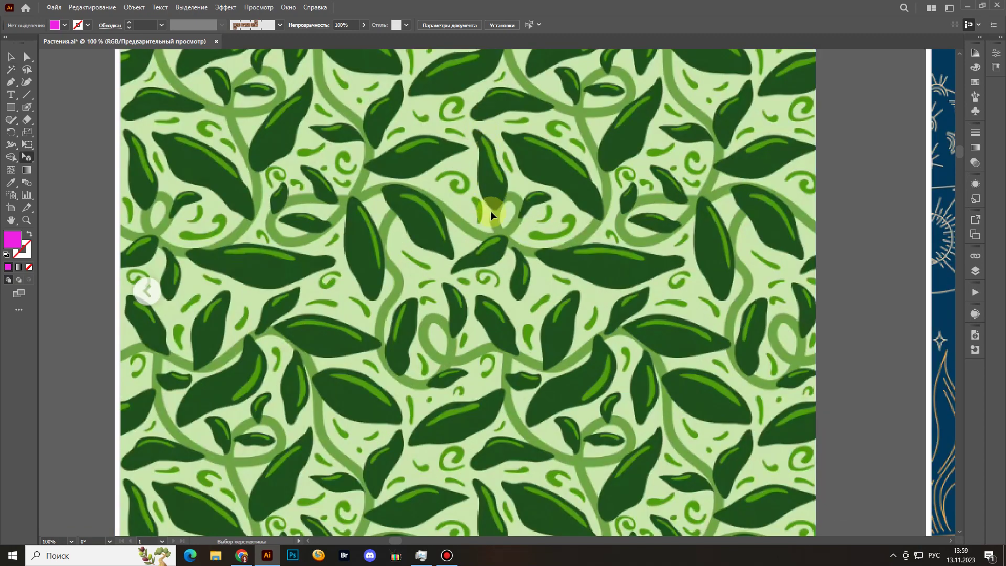
key(shift+b)
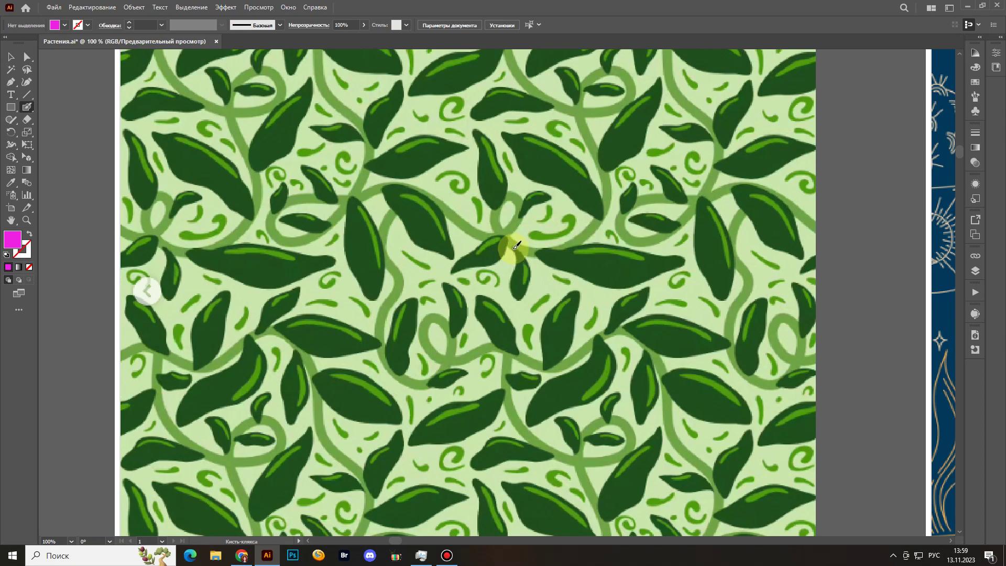
mouse_move(514, 247)
mouse_down()
mouse_move(505, 282)
mouse_move(526, 309)
mouse_move(536, 264)
mouse_move(513, 242)
mouse_move(507, 281)
mouse_move(527, 318)
mouse_move(534, 265)
mouse_move(518, 242)
mouse_move(504, 277)
mouse_move(519, 309)
mouse_up()
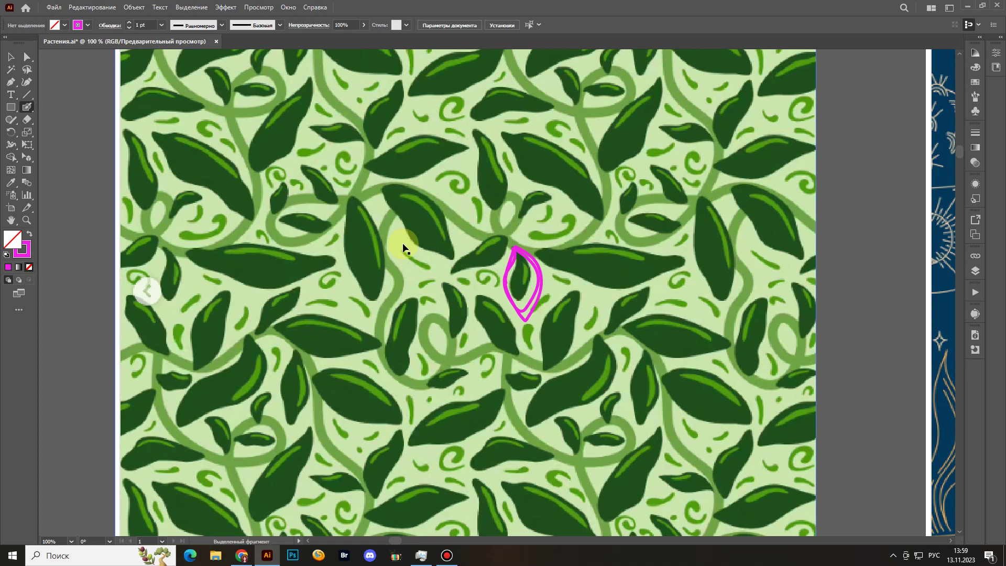
key(ctrl+minus)
key(ctrl+minus)
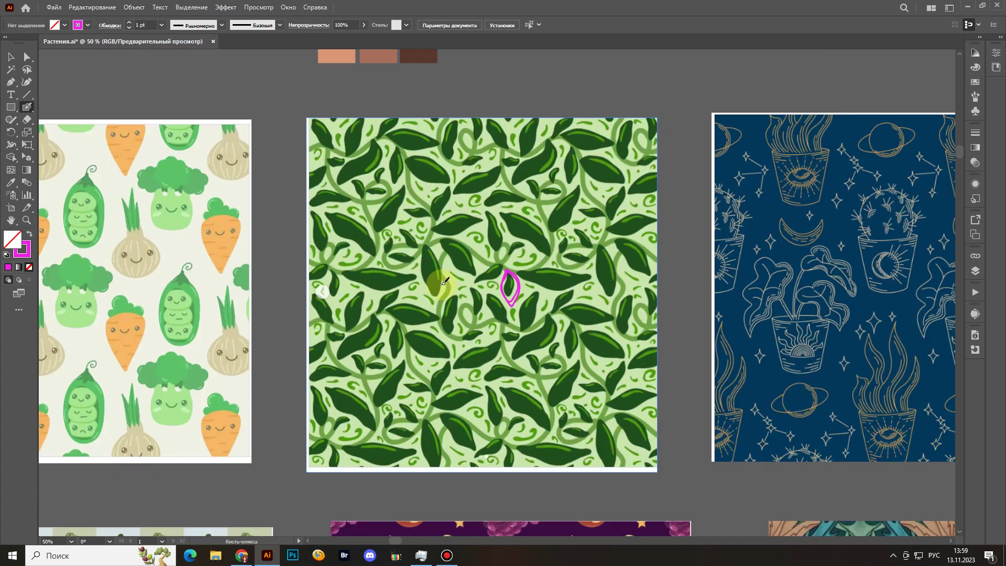
key(y)
key(shift+x)
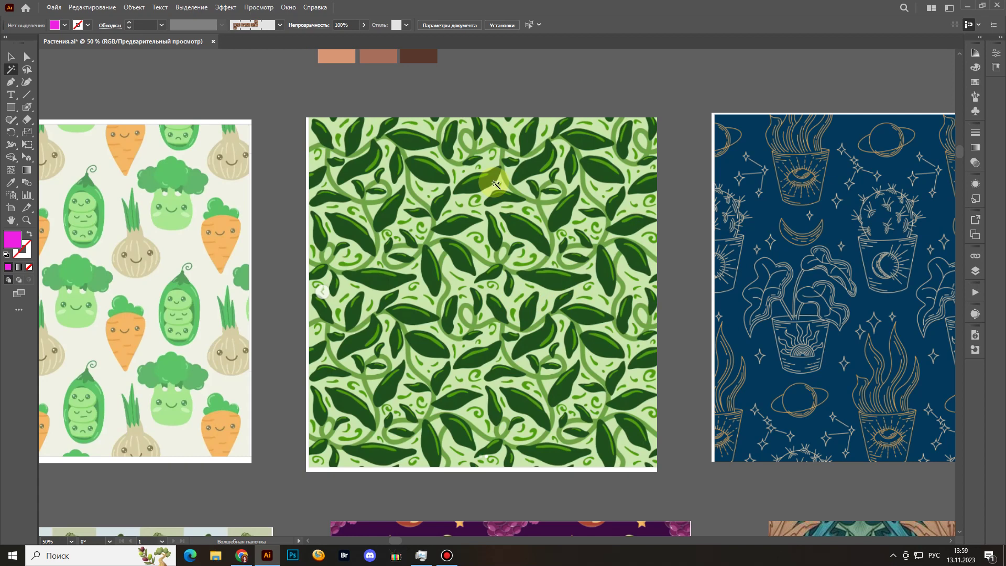
Select the vegetable-character pattern next to the green leaf pattern.
key(v)
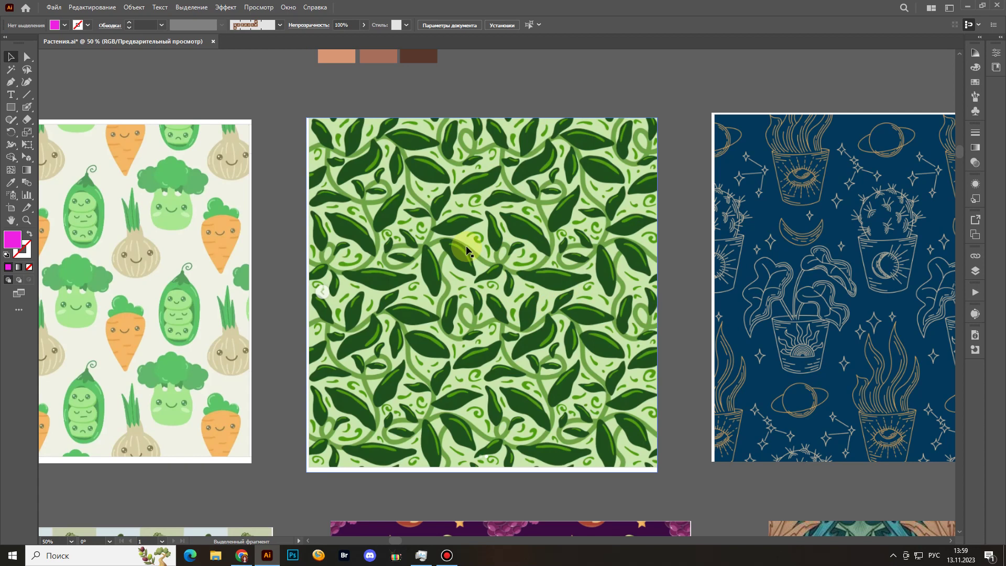
drag(498, 327, 606, 323)
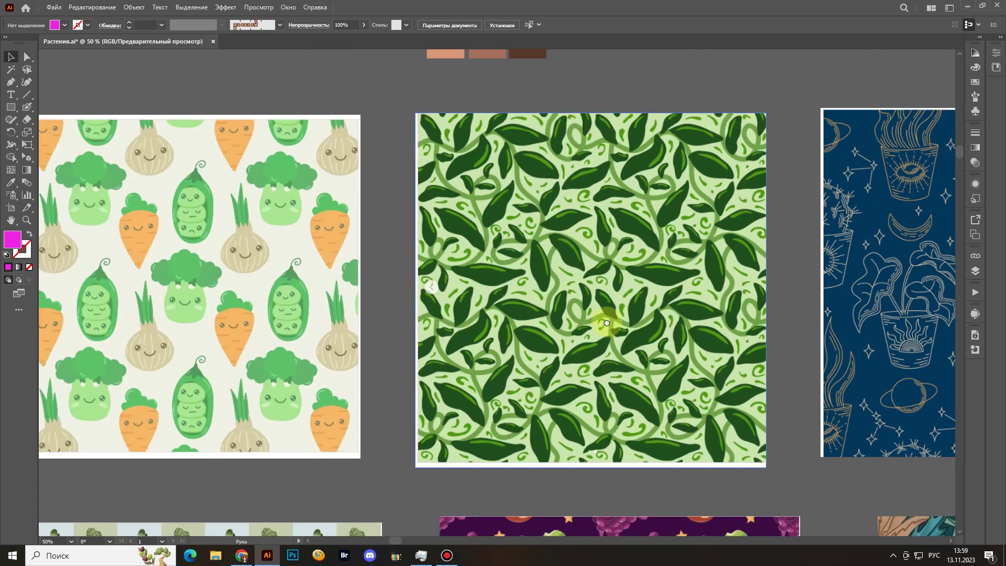
scroll(449, 332, left, 5)
click(446, 330)
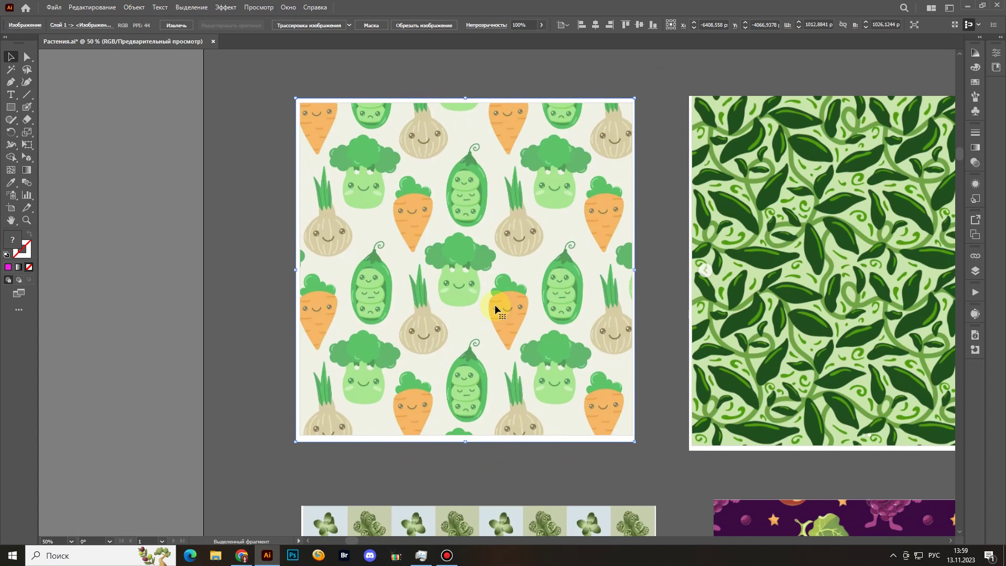
mouse_move(496, 294)
mouse_down()
mouse_move(521, 292)
mouse_move(496, 285)
mouse_move(512, 304)
mouse_up()
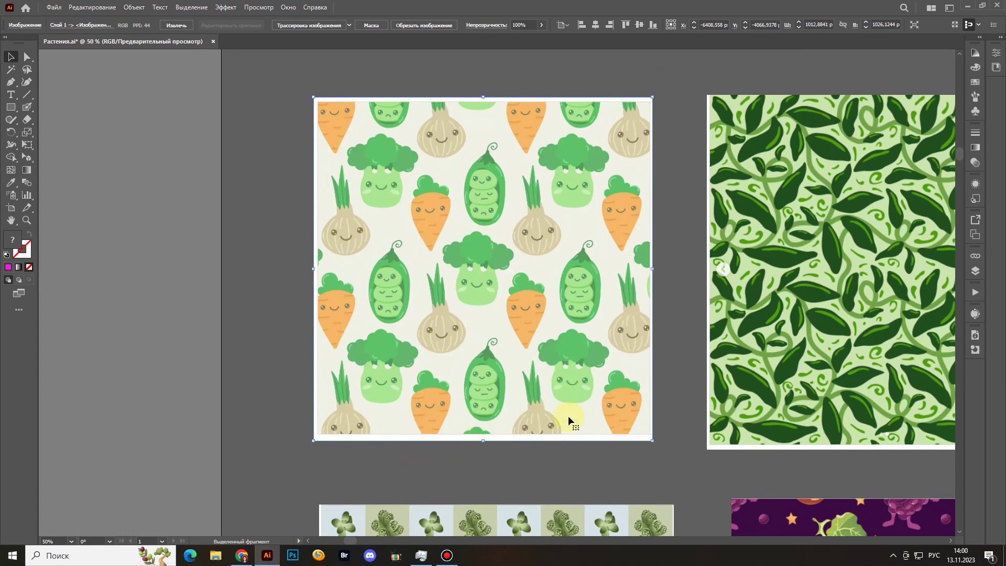
Circle the lowest pea in a pod of the vegetable pattern with a magenta Blob Brush stroke, and delete the circle.
key(space)
key(shift+b)
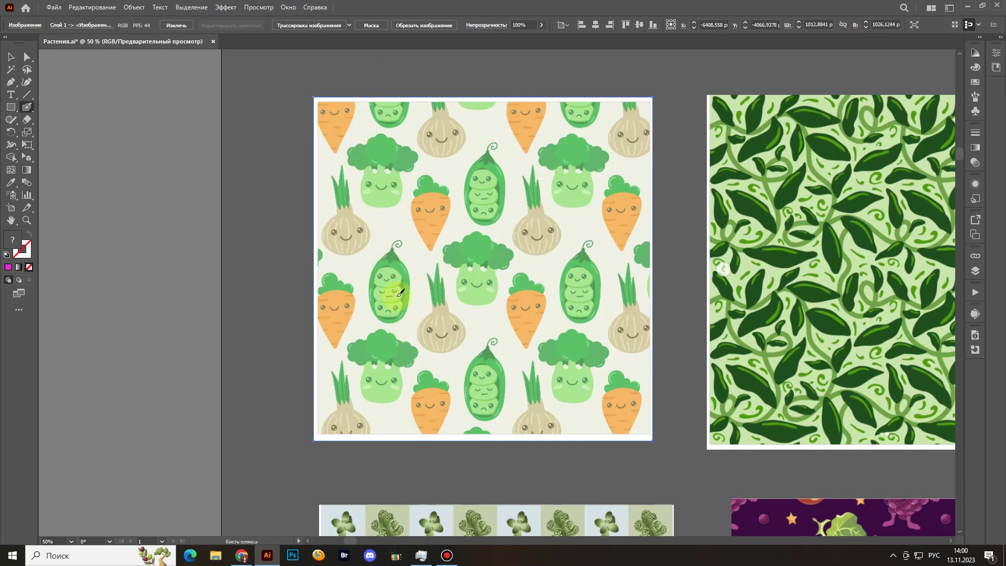
mouse_move(408, 302)
mouse_down()
mouse_move(377, 326)
mouse_move(407, 309)
mouse_up()
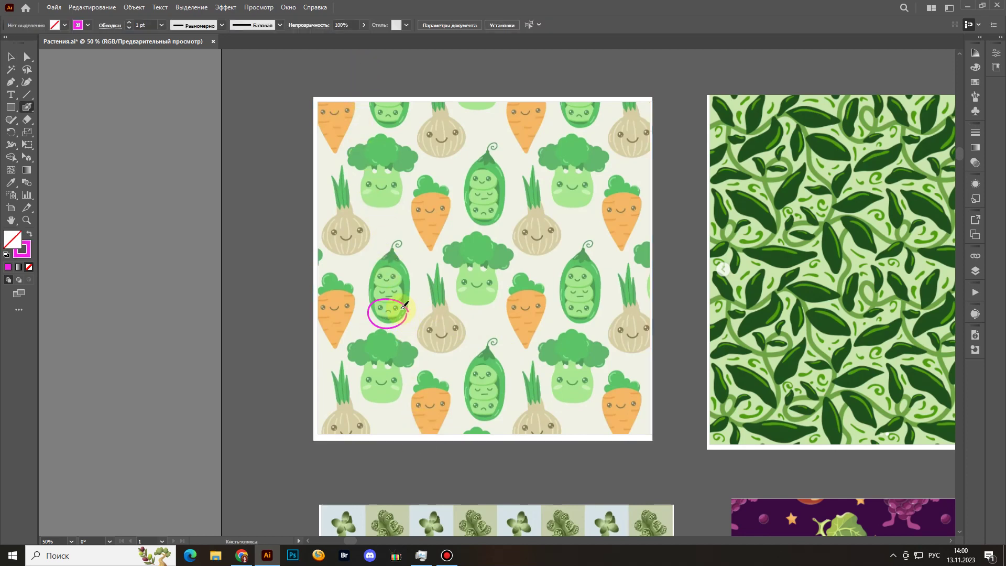
key(ctrl+1)
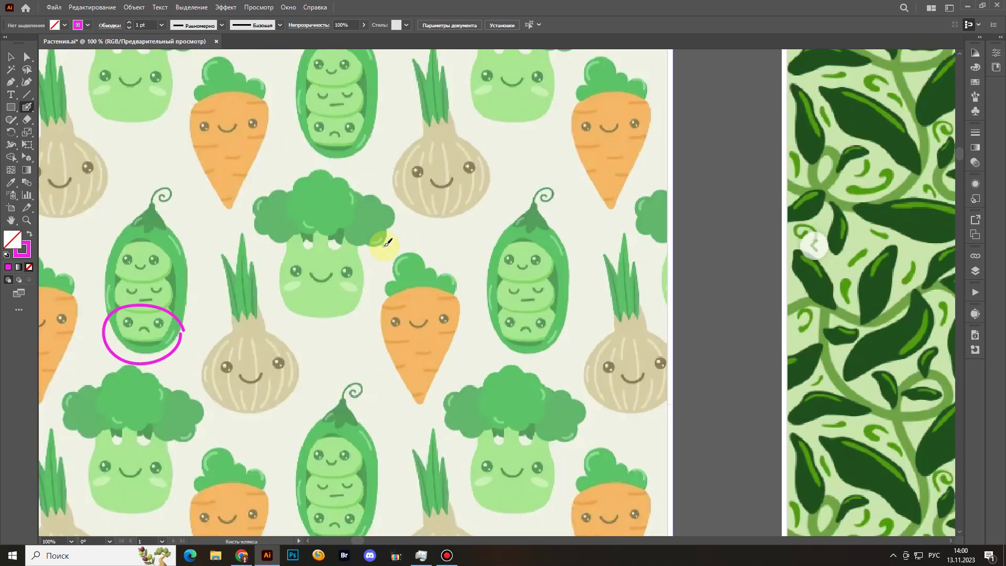
scroll(388, 246, left, 5)
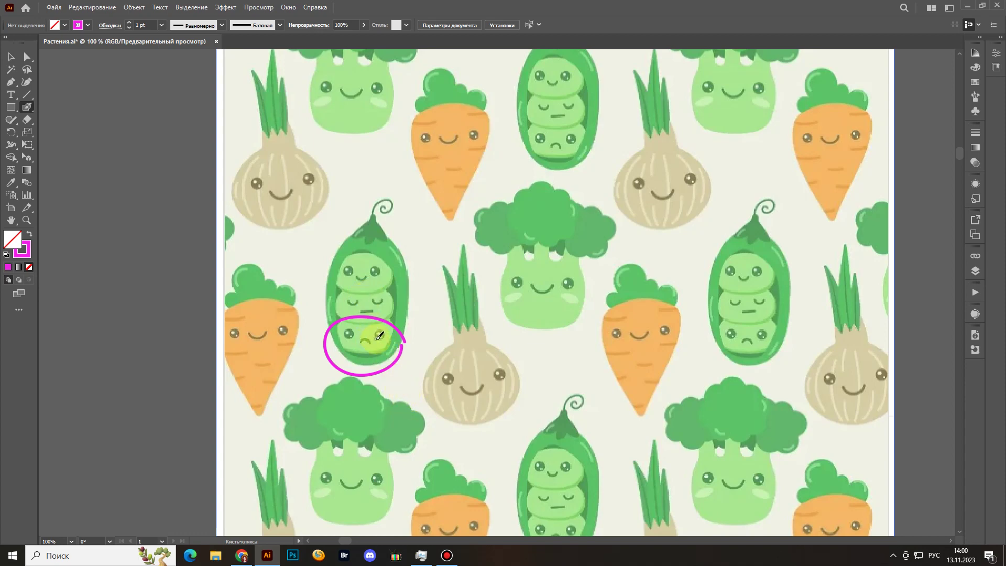
key(y)
click(391, 366)
key(Delete)
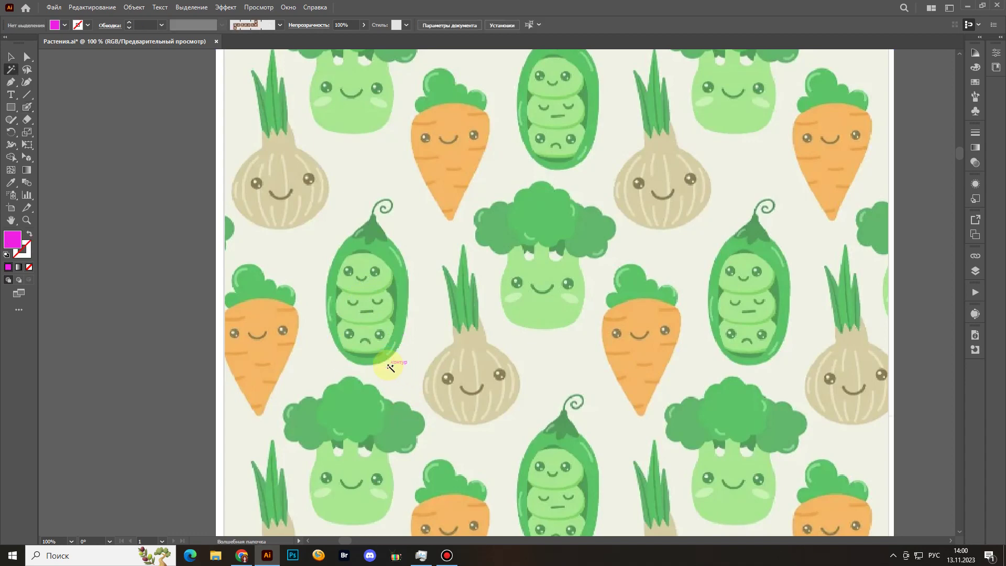
Select the checkered succulent pattern below the vegetable-character pattern.
key(ctrl+minus)
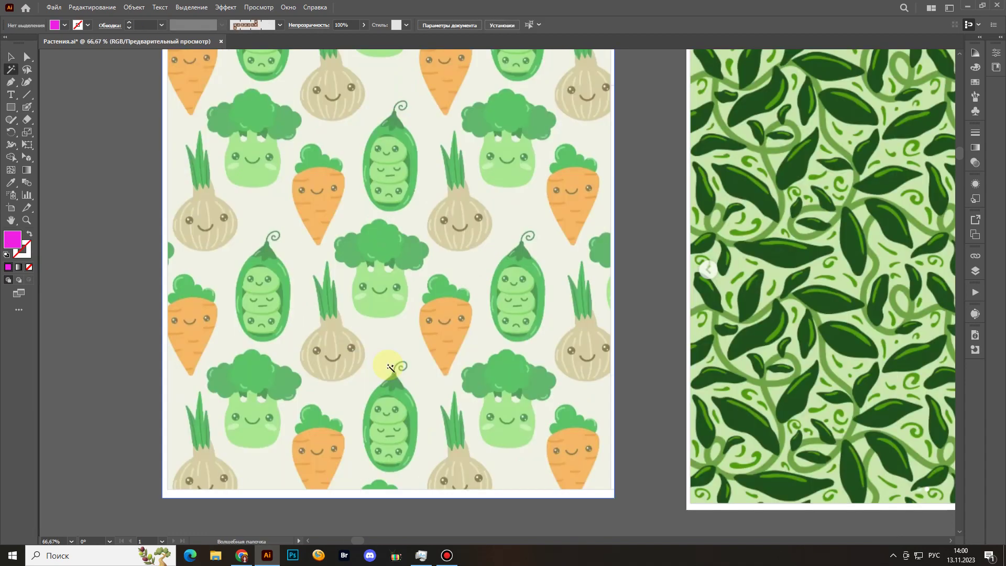
key(v)
drag(449, 369, 525, 231)
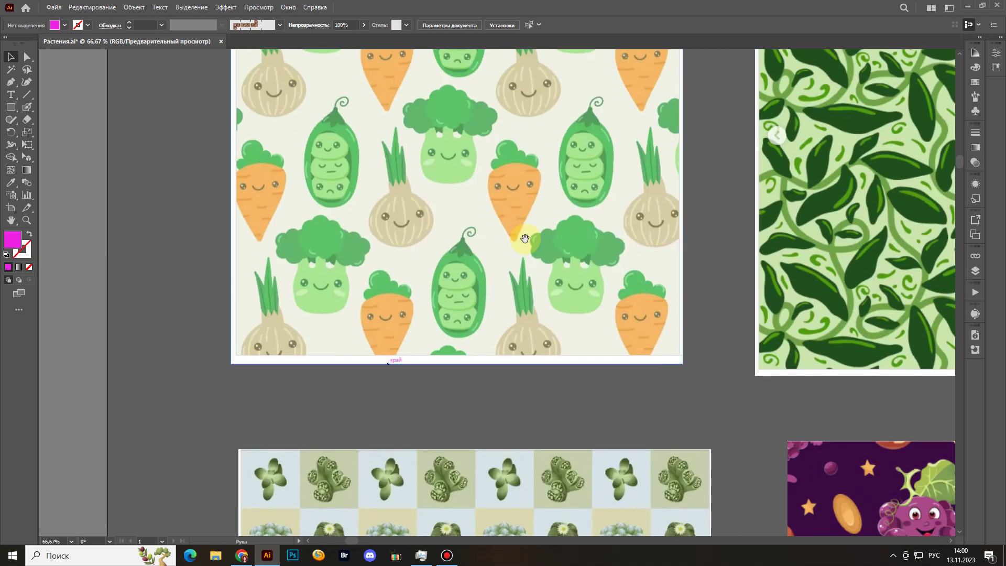
drag(549, 444, 579, 247)
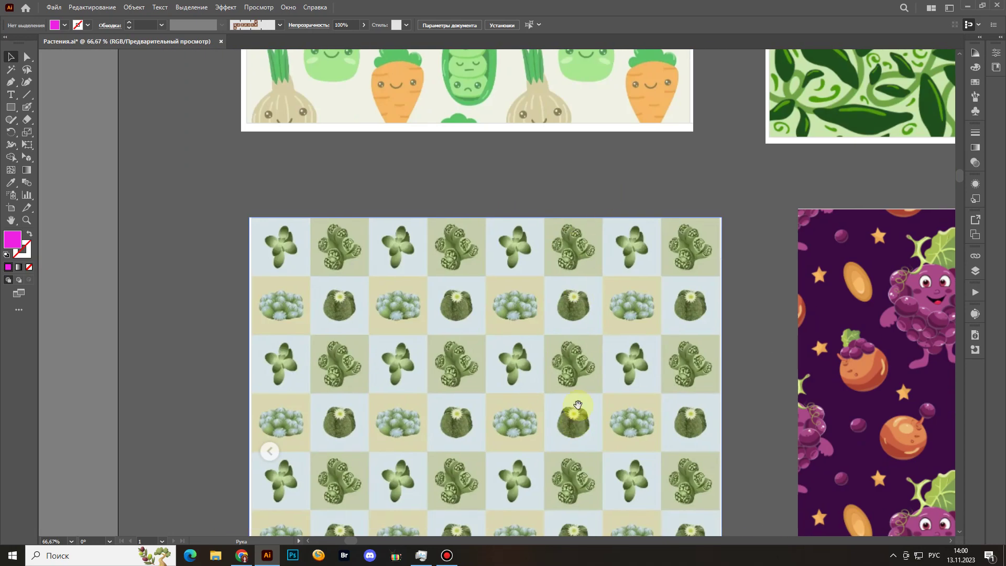
drag(577, 411, 569, 277)
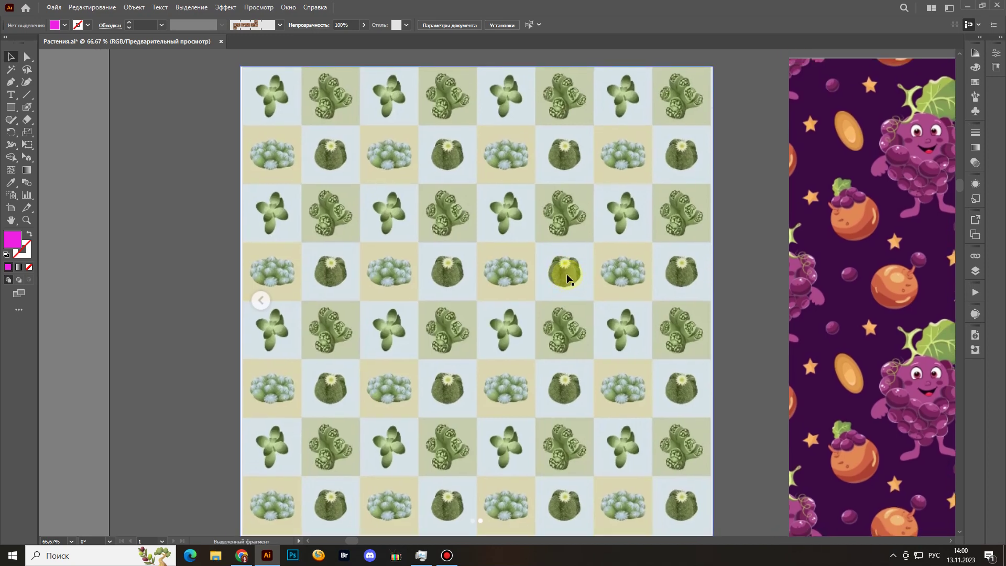
click(558, 272)
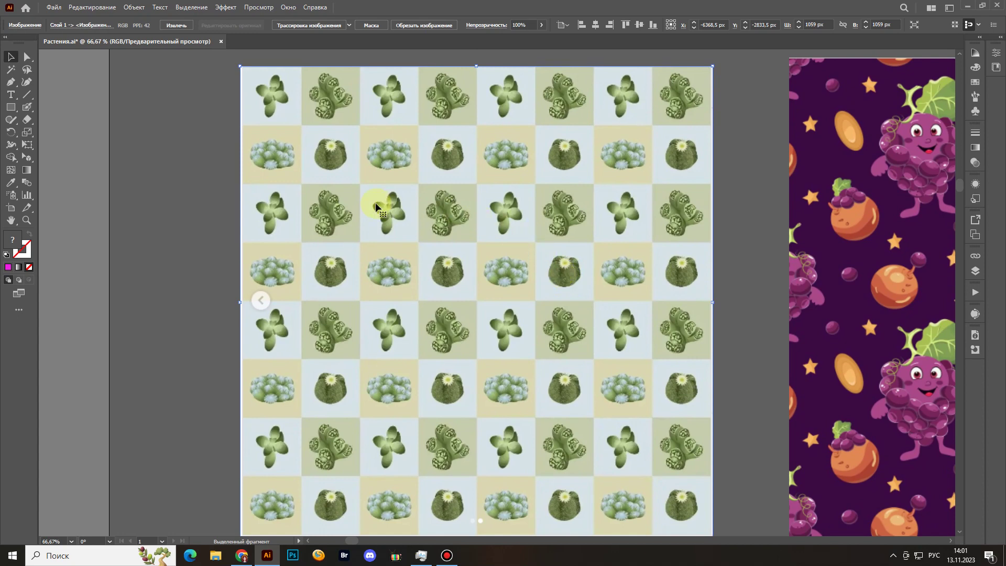
Circle the four-leaf plant in the third row, third column of the checkered pattern with the magenta Blob Brush, and delete the circle.
key(shift+b)
mouse_move(412, 208)
mouse_down()
mouse_move(377, 192)
mouse_move(377, 237)
mouse_move(418, 220)
mouse_move(411, 192)
mouse_up()
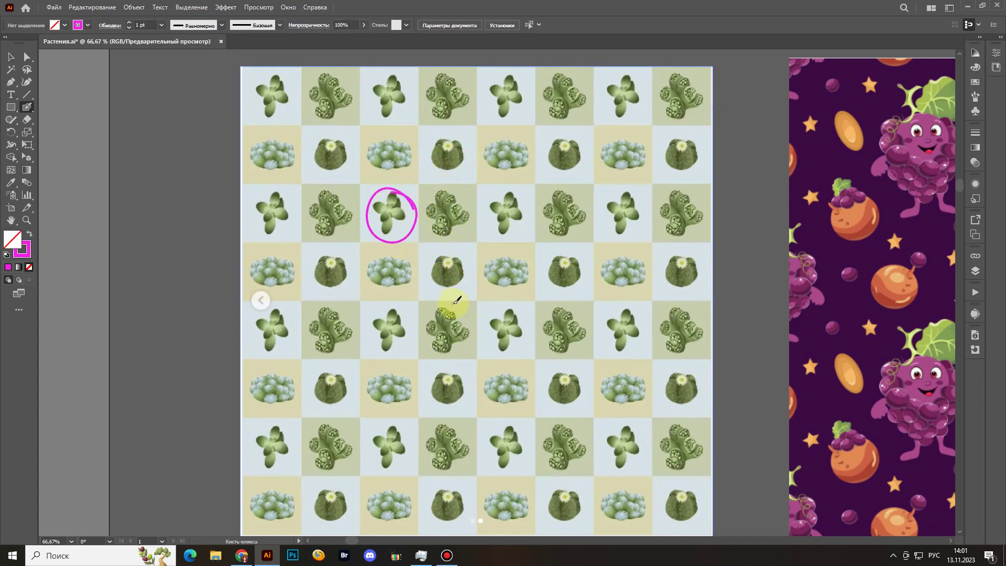
key(y)
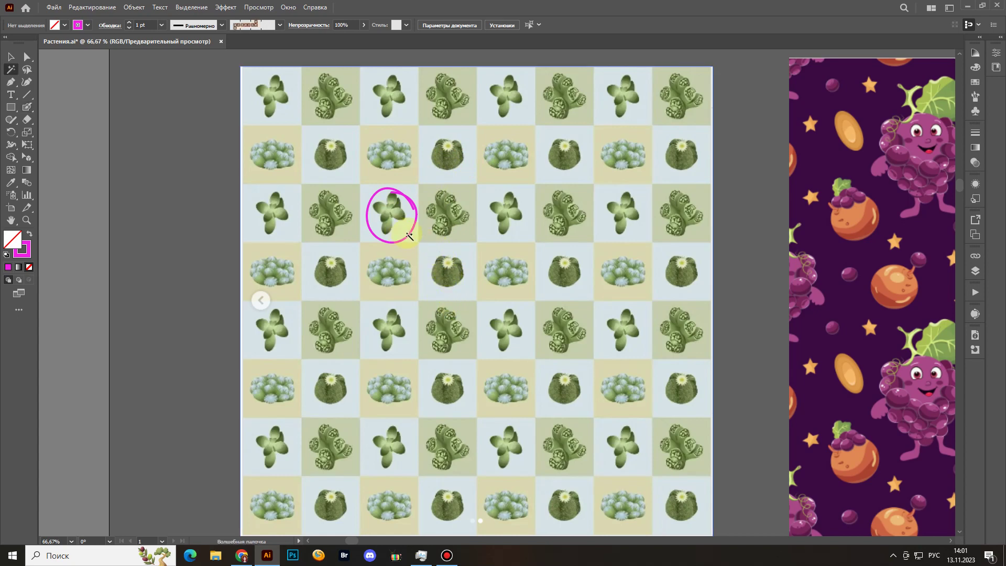
click(415, 236)
key(Delete)
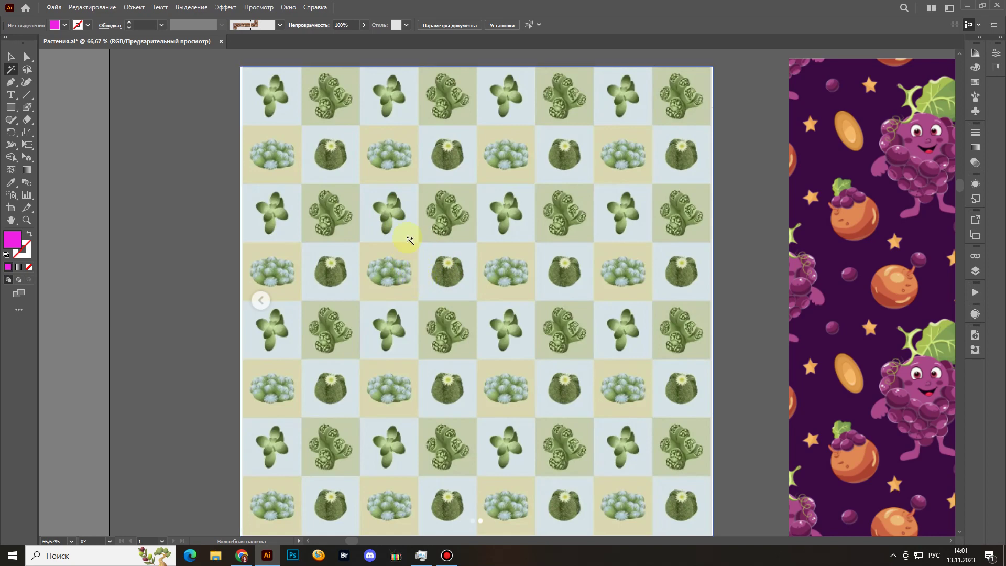
Circle the central grape character on the dark-purple pattern with a magenta Blob Brush stroke, and delete the circle.
key(shift+b)
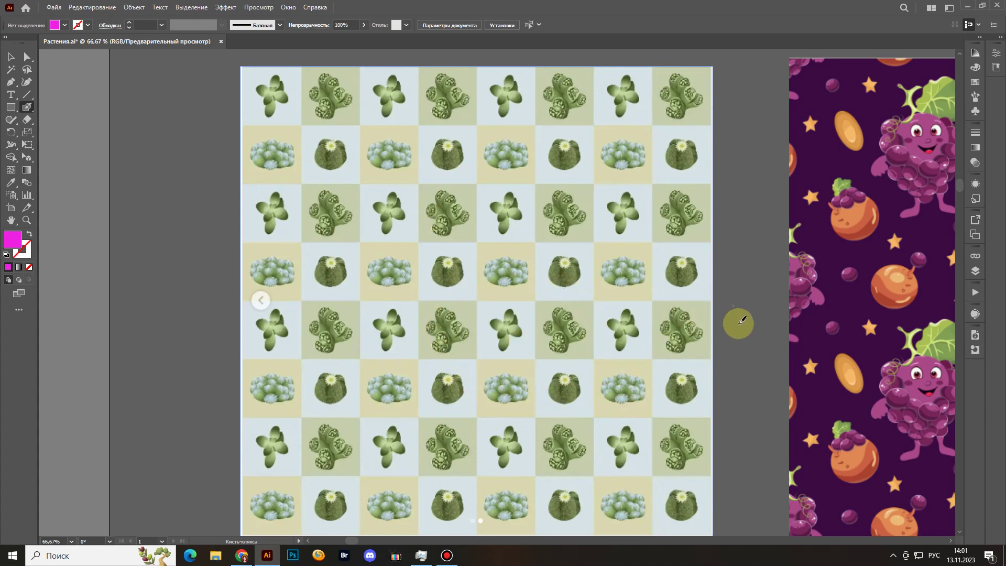
mouse_move(718, 344)
mouse_down()
mouse_move(577, 226)
mouse_move(407, 250)
mouse_move(410, 283)
mouse_move(424, 292)
mouse_move(459, 278)
mouse_up()
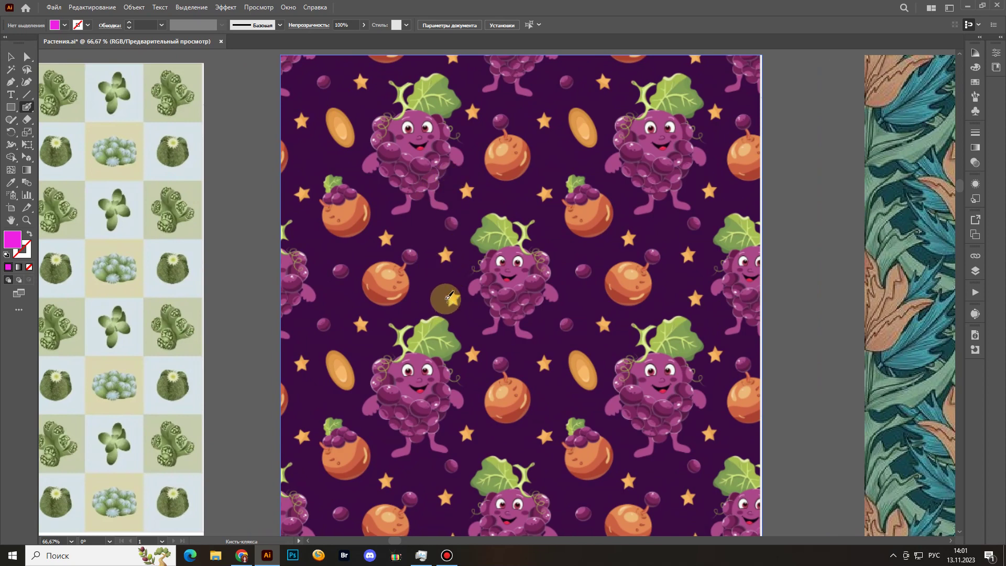
mouse_move(444, 295)
mouse_down()
mouse_move(422, 265)
mouse_move(417, 285)
mouse_up()
mouse_move(530, 244)
mouse_down()
mouse_move(517, 229)
mouse_move(447, 257)
mouse_move(477, 334)
mouse_move(546, 302)
mouse_move(531, 234)
mouse_move(504, 227)
mouse_up()
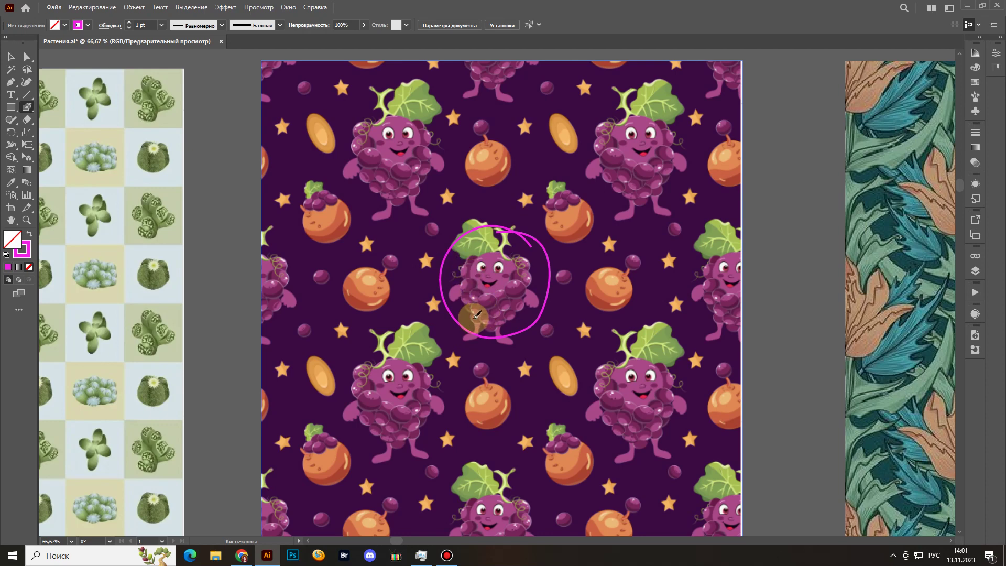
key(y)
click(546, 303)
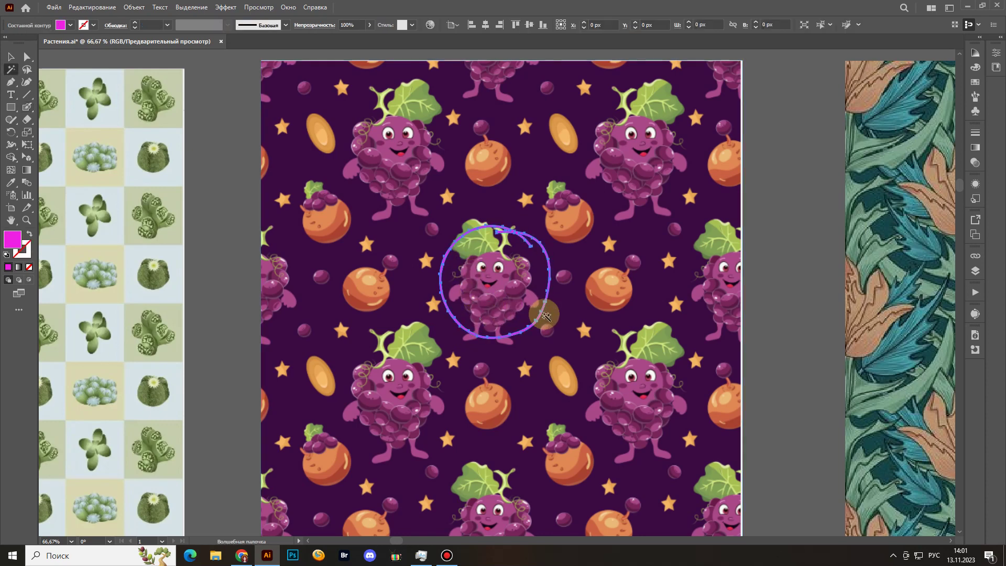
key(Delete)
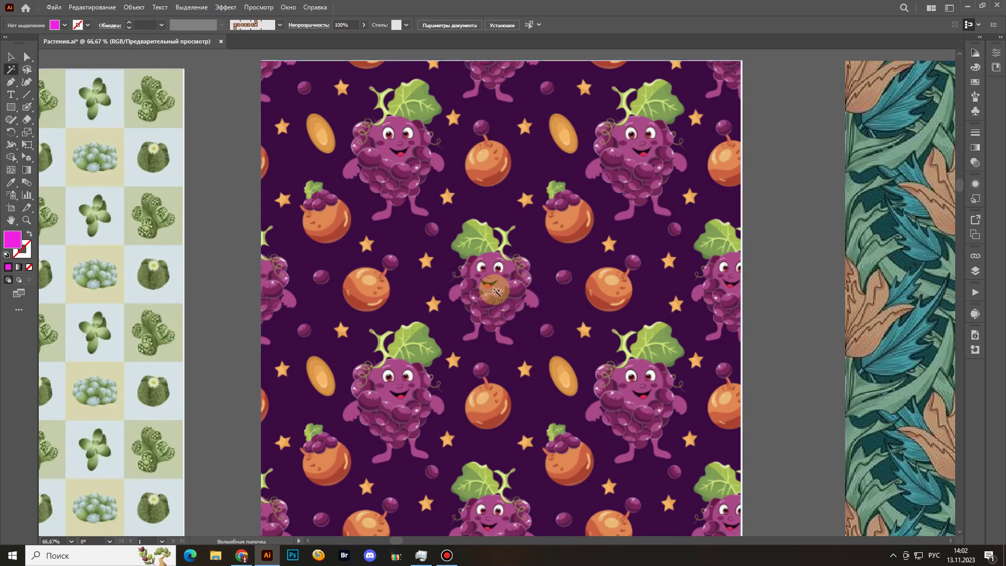
Circle the orange fruit left of the central grape character and the berry-topped one above it with magenta Blob Brush strokes, and delete both circles.
key(shift+b)
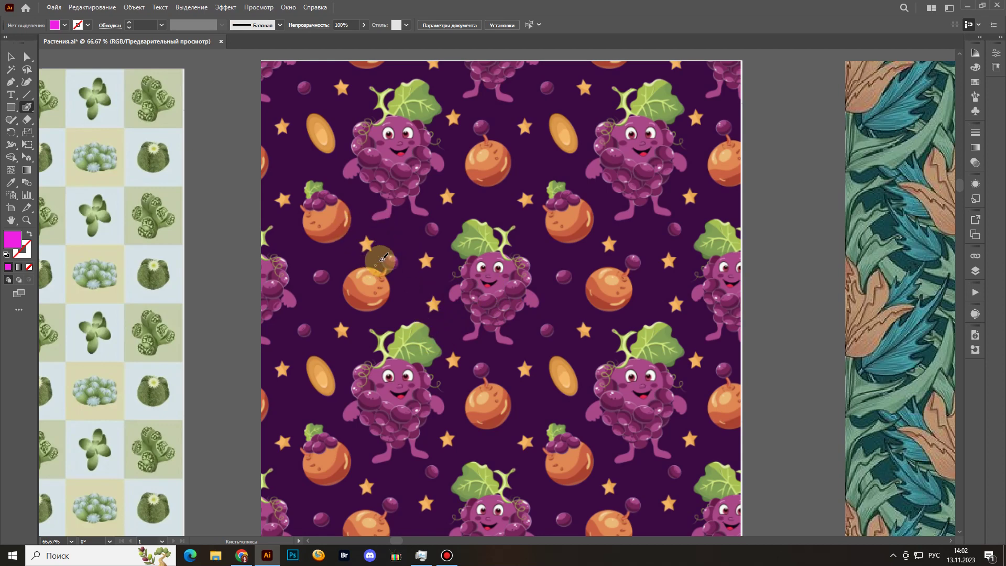
mouse_move(375, 253)
mouse_down()
mouse_move(338, 292)
mouse_move(396, 311)
mouse_move(410, 268)
mouse_move(375, 254)
mouse_up()
key(shift+x)
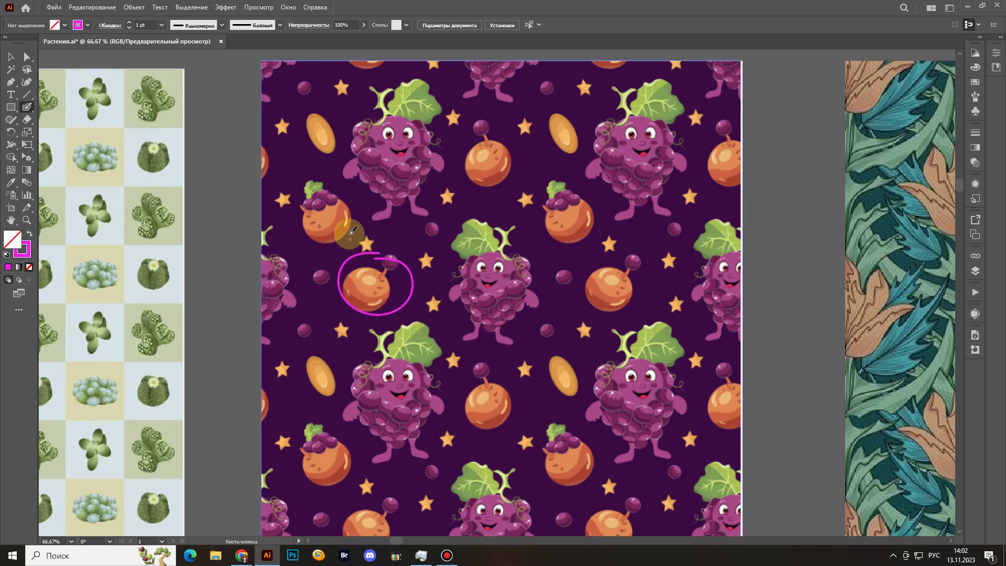
mouse_move(350, 197)
mouse_down()
mouse_move(320, 183)
mouse_move(290, 212)
mouse_move(311, 242)
mouse_move(355, 230)
mouse_move(347, 192)
mouse_up()
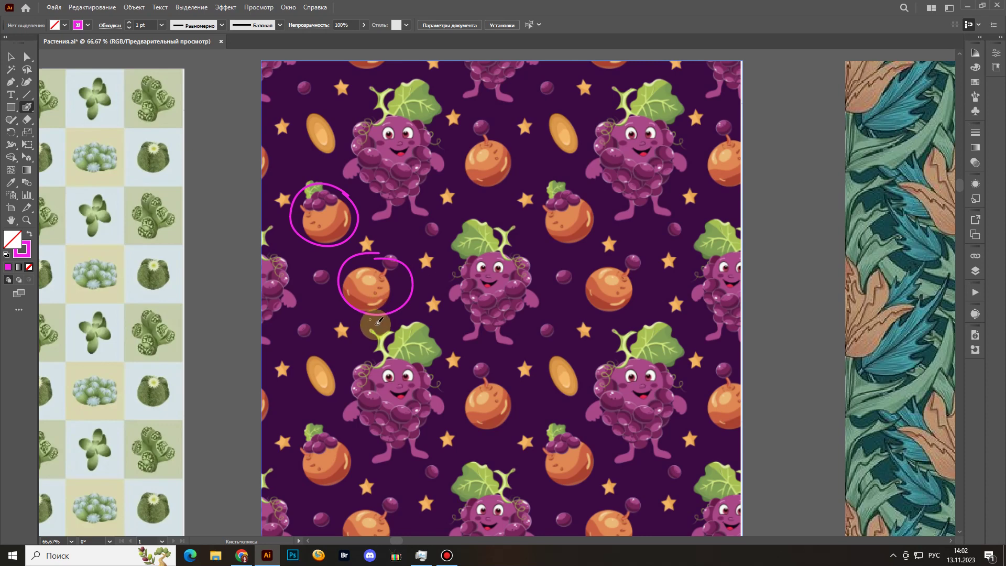
key(y)
click(401, 301)
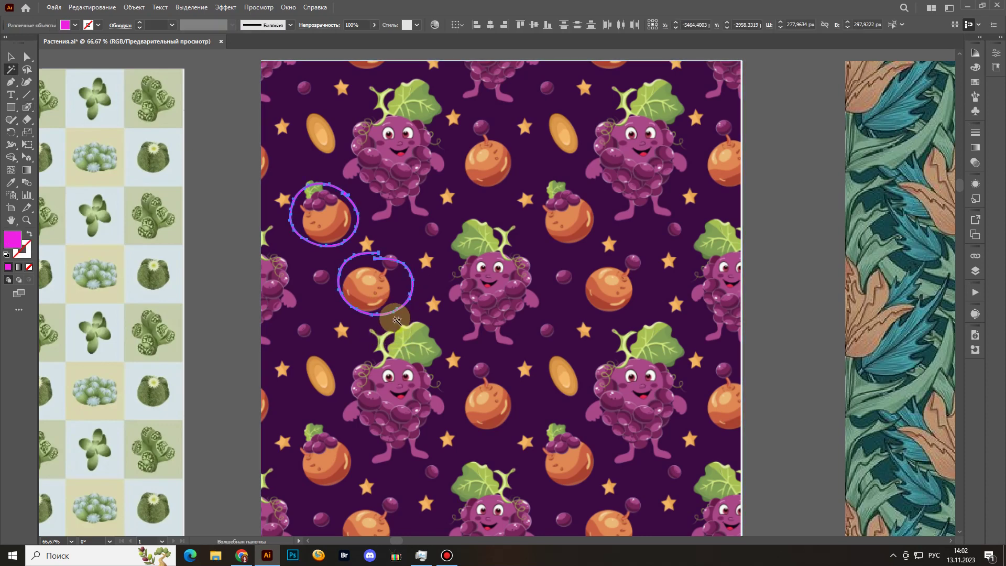
key(Delete)
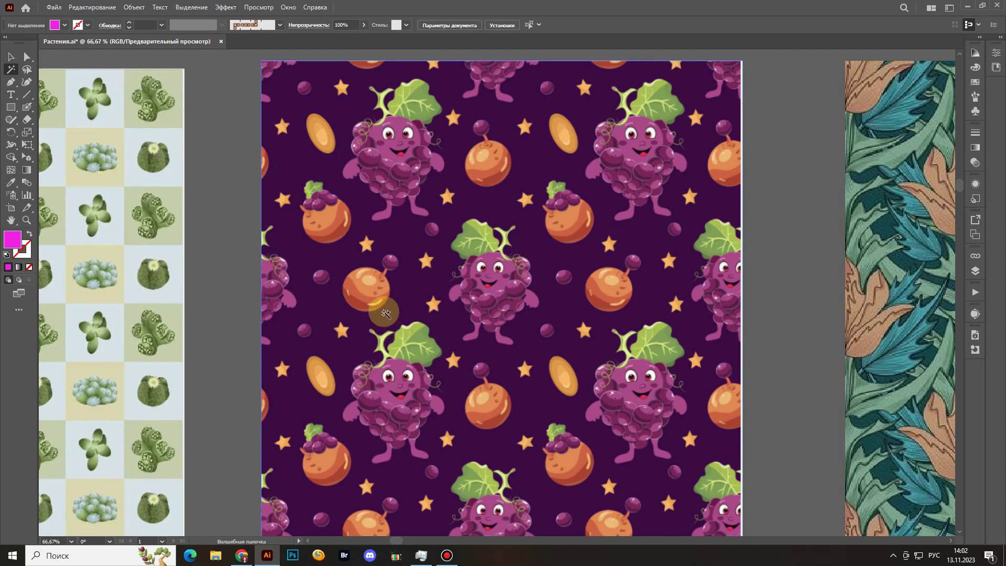
Select the teal floral pattern with orange blossoms beside the grape pattern, and shift it slightly towards the grape pattern.
click(381, 277)
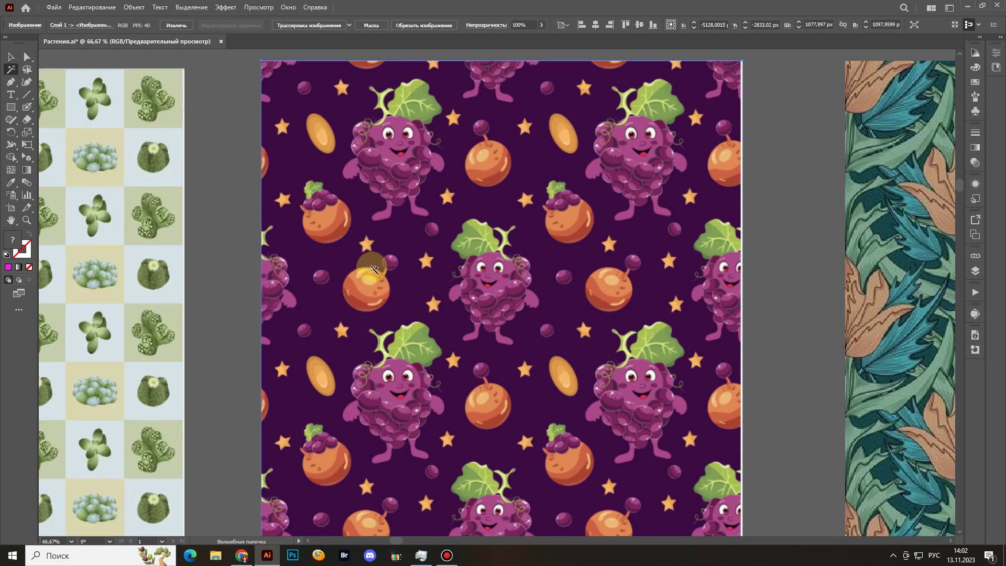
mouse_move(454, 292)
mouse_down()
mouse_move(422, 317)
mouse_move(400, 294)
mouse_up()
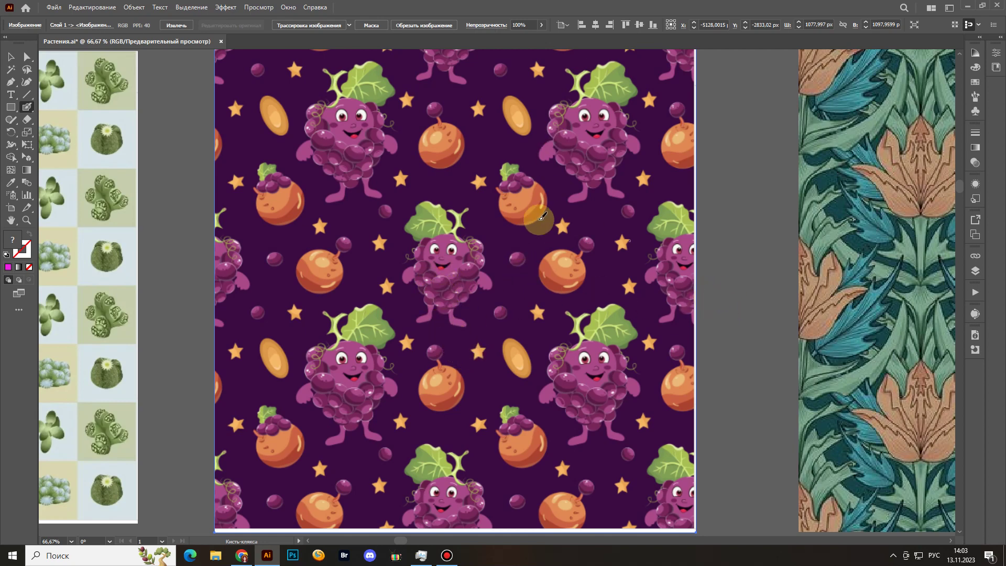
drag(787, 272, 366, 299)
mouse_move(591, 251)
mouse_down()
mouse_move(539, 265)
mouse_move(561, 265)
mouse_up()
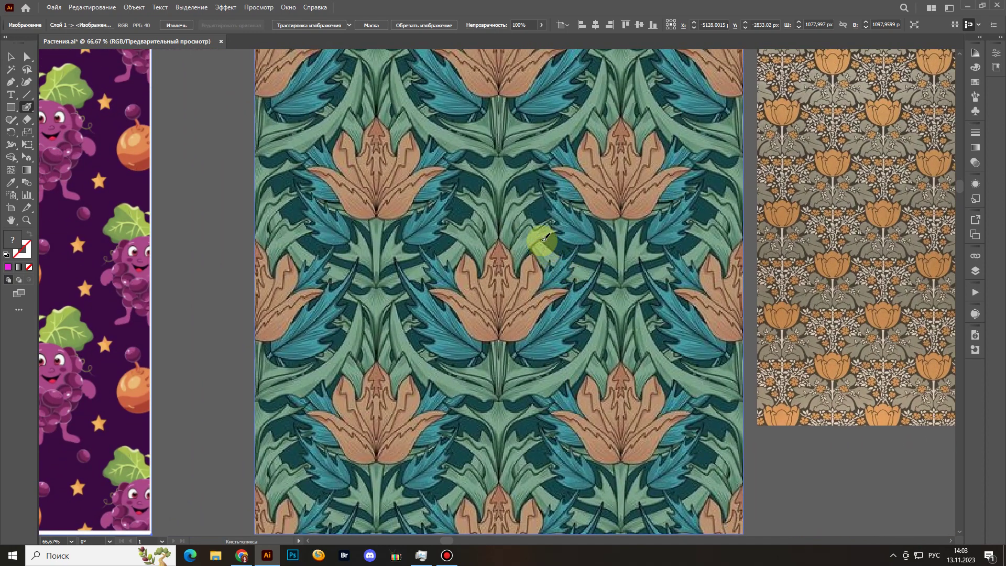
key(ctrl+minus)
key(v)
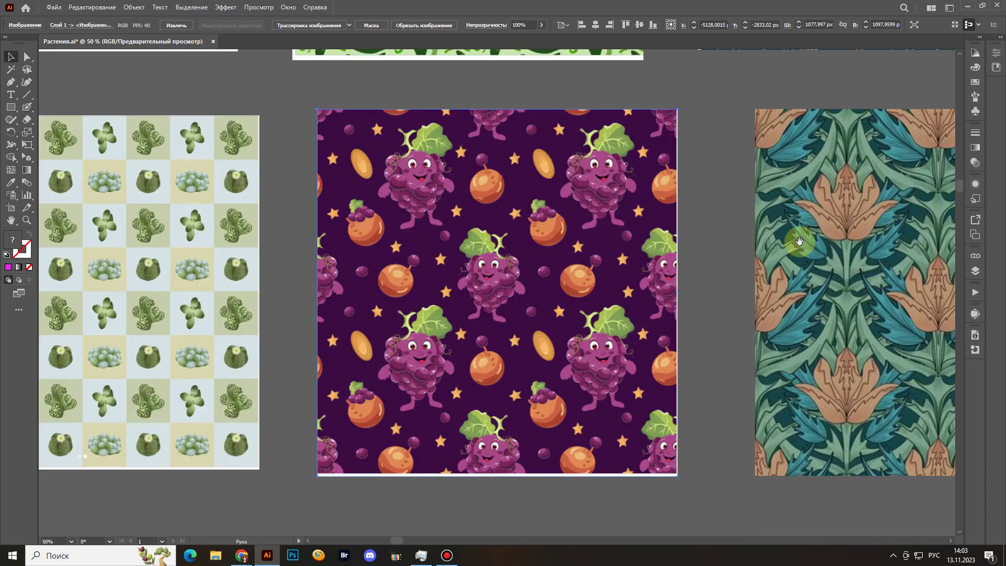
click(796, 236)
drag(797, 235, 572, 270)
drag(653, 280, 522, 275)
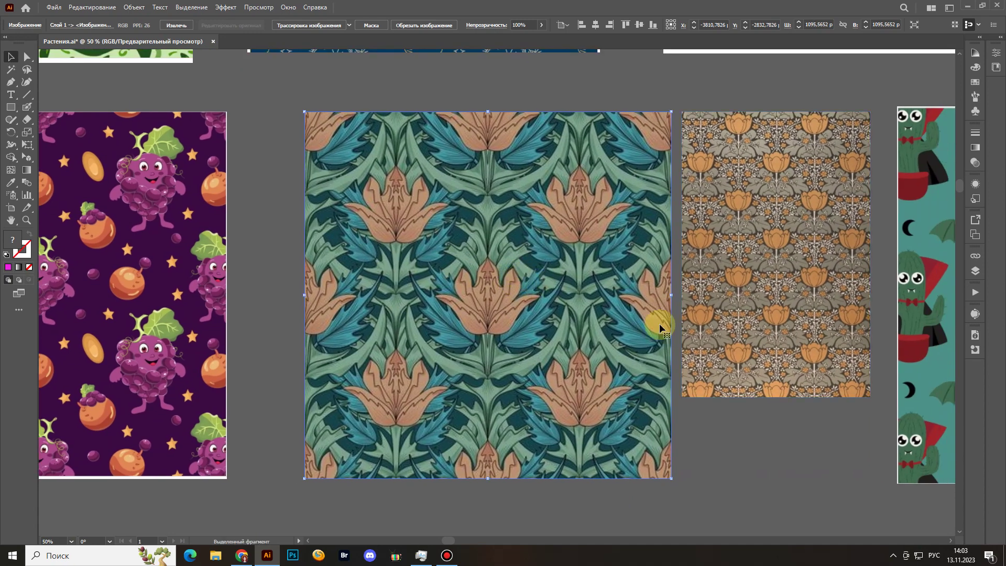
click(580, 91)
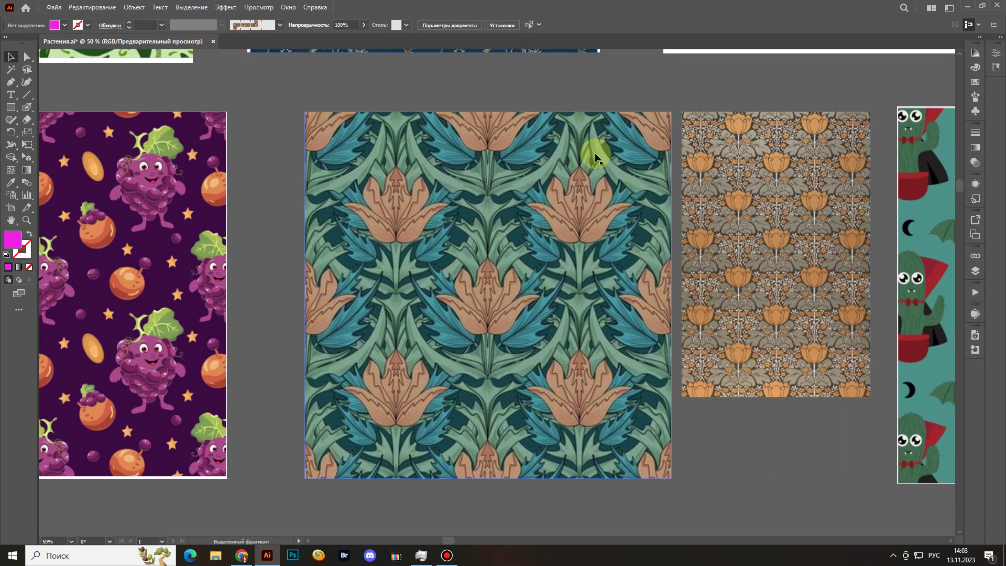
drag(595, 153, 620, 129)
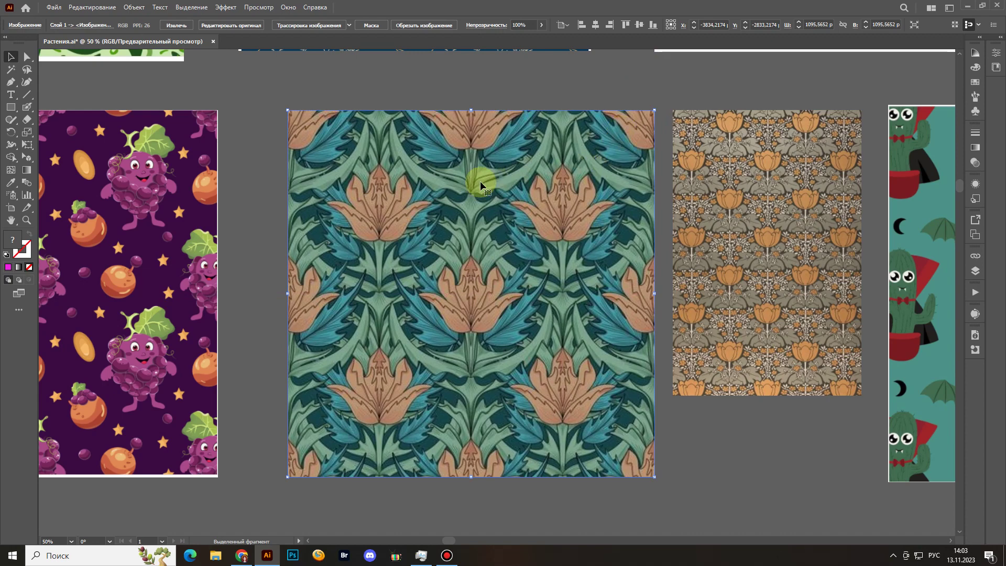
Circle three curved green leaves along the upper part of the teal floral pattern with magenta Blob Brush strokes.
key(space)
drag(499, 192, 517, 196)
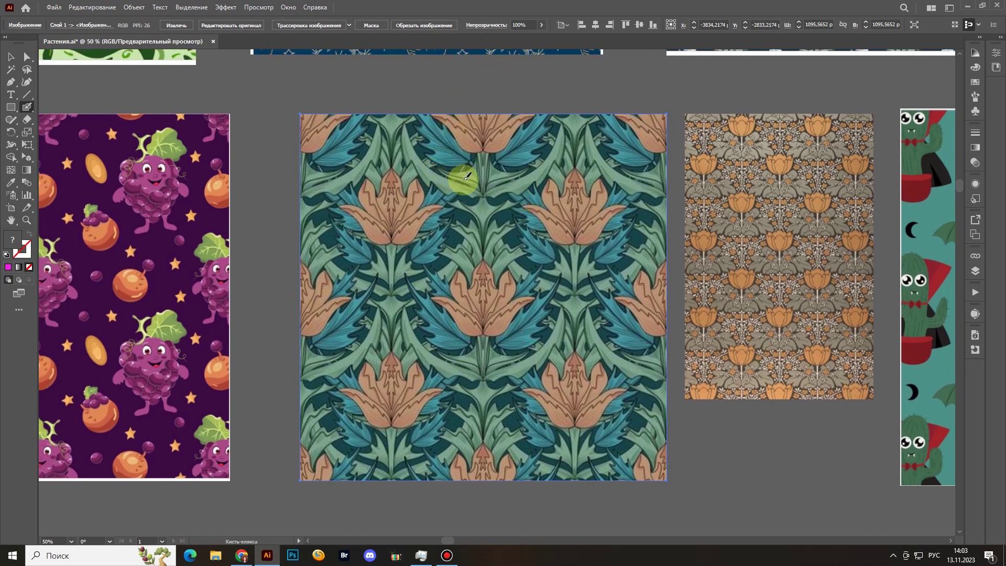
mouse_move(449, 163)
mouse_down()
mouse_move(461, 204)
mouse_move(466, 171)
mouse_move(509, 166)
mouse_move(533, 197)
mouse_move(521, 166)
mouse_up()
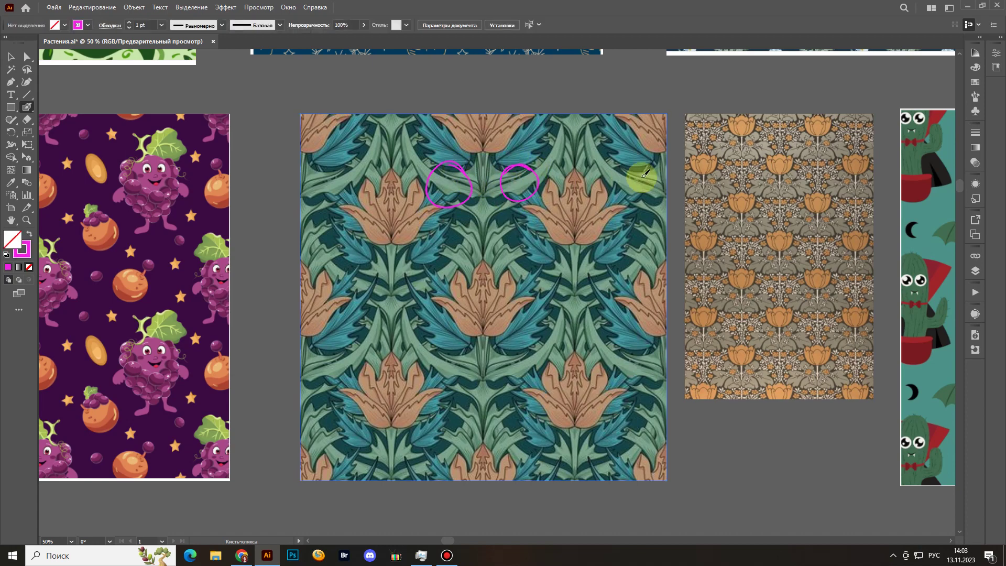
mouse_move(631, 166)
mouse_down()
mouse_move(637, 197)
mouse_move(616, 175)
mouse_up()
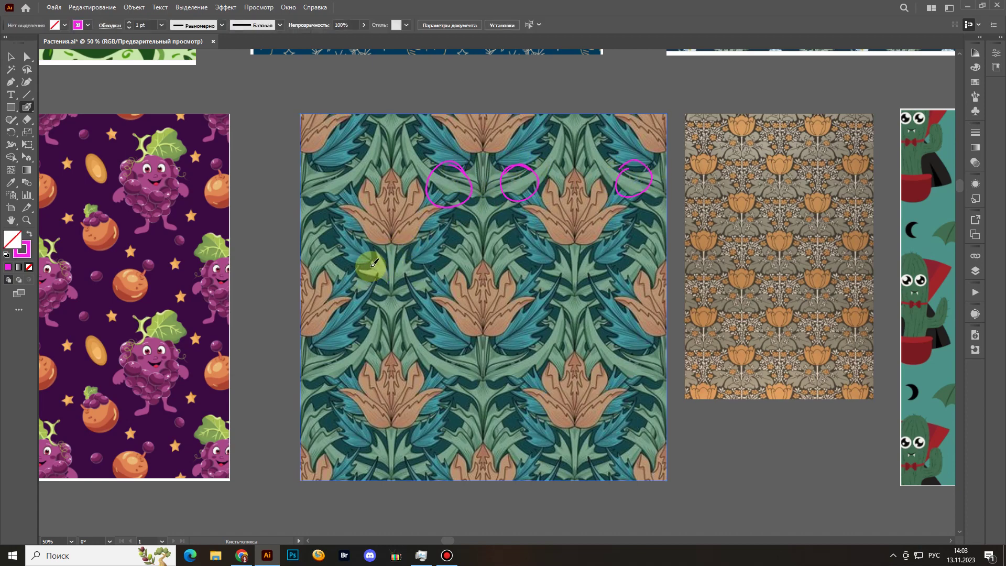
Mark the upward sweep of the leaves along the floral pattern's left side with arrows and curved strokes, and delete all the magenta marks.
mouse_move(334, 296)
mouse_down()
mouse_move(357, 267)
mouse_move(360, 285)
mouse_up()
drag(343, 320, 381, 267)
mouse_move(300, 185)
mouse_down()
mouse_move(326, 186)
mouse_move(375, 135)
mouse_up()
drag(330, 192, 374, 138)
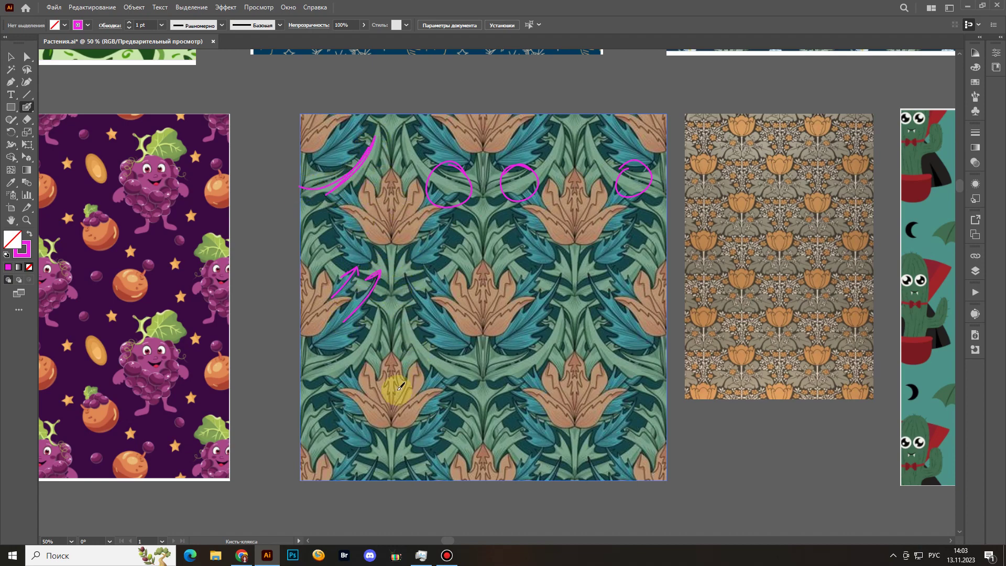
drag(324, 375, 376, 321)
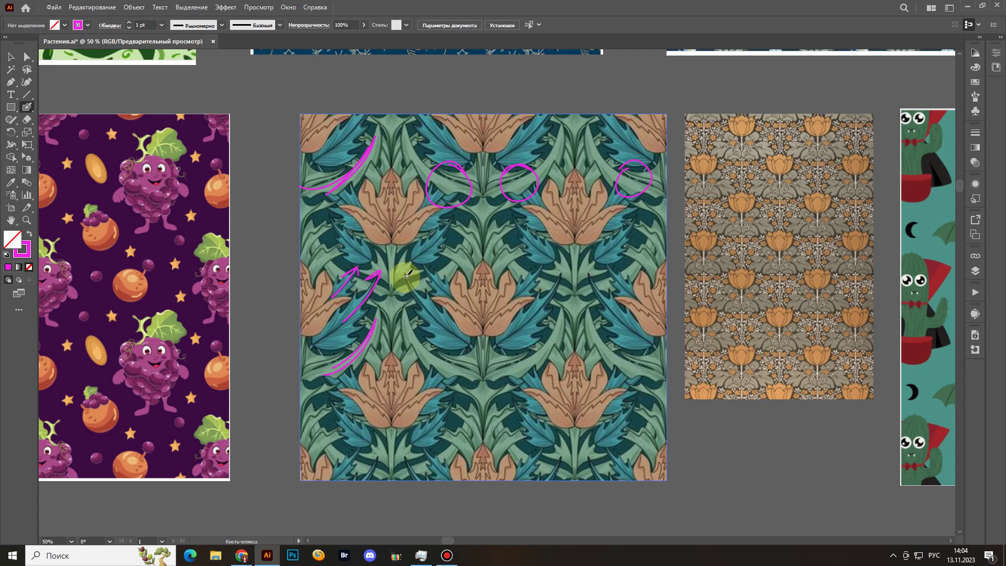
key(y)
click(475, 197)
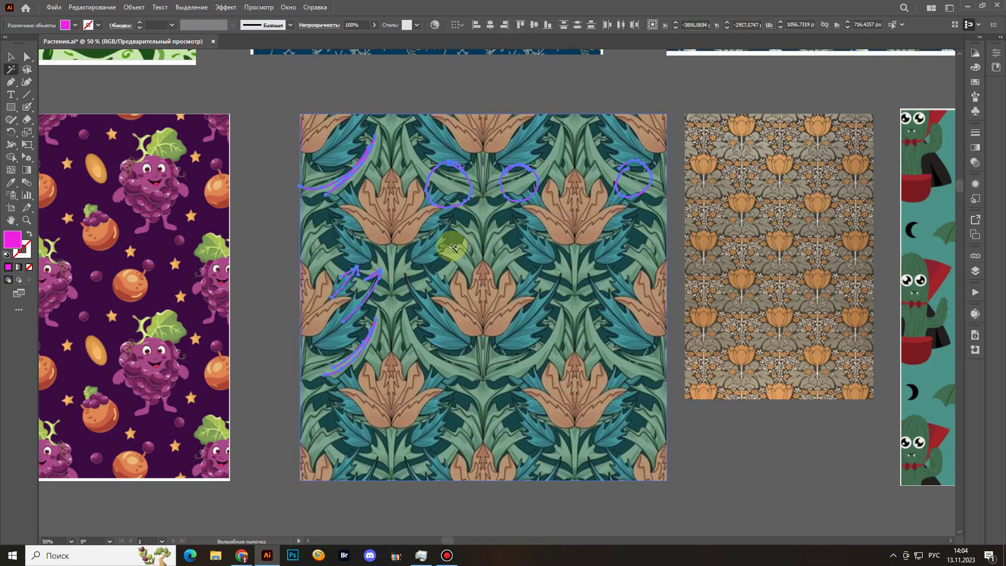
key(Delete)
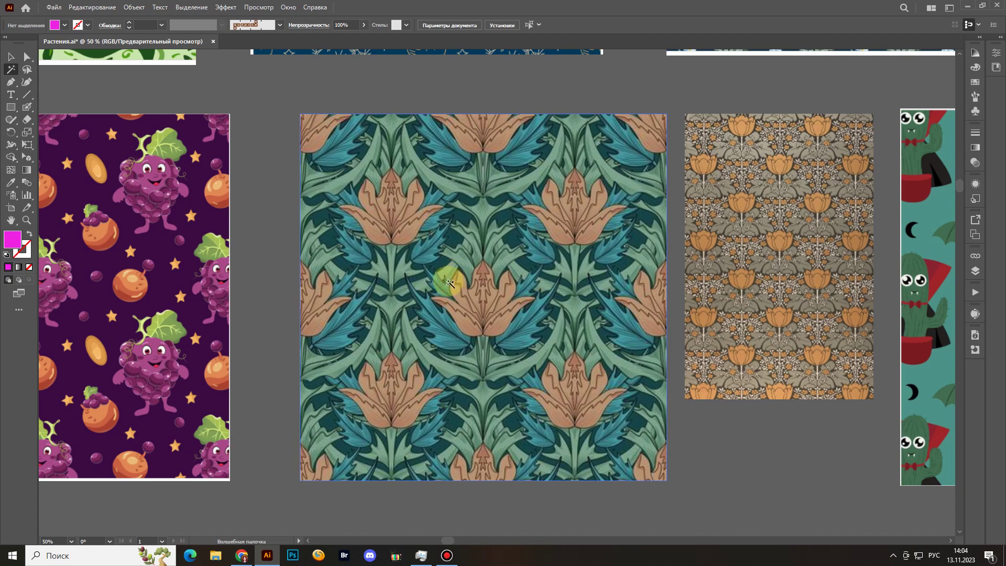
Outline the upper-left blossom with its leaves using the Blob Brush, and draw a zigzag of upward arrows along the left side of its column.
key(shift+b)
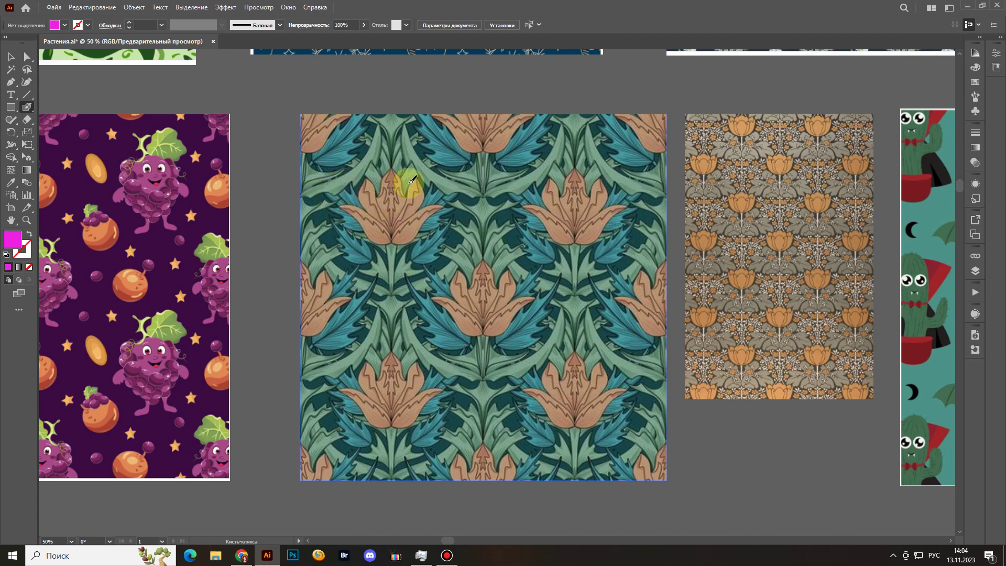
mouse_move(413, 180)
mouse_down()
mouse_move(396, 165)
mouse_move(364, 178)
mouse_move(311, 169)
mouse_move(329, 226)
mouse_move(368, 272)
mouse_move(403, 276)
mouse_move(443, 253)
mouse_move(466, 202)
mouse_move(464, 172)
mouse_move(414, 178)
mouse_up()
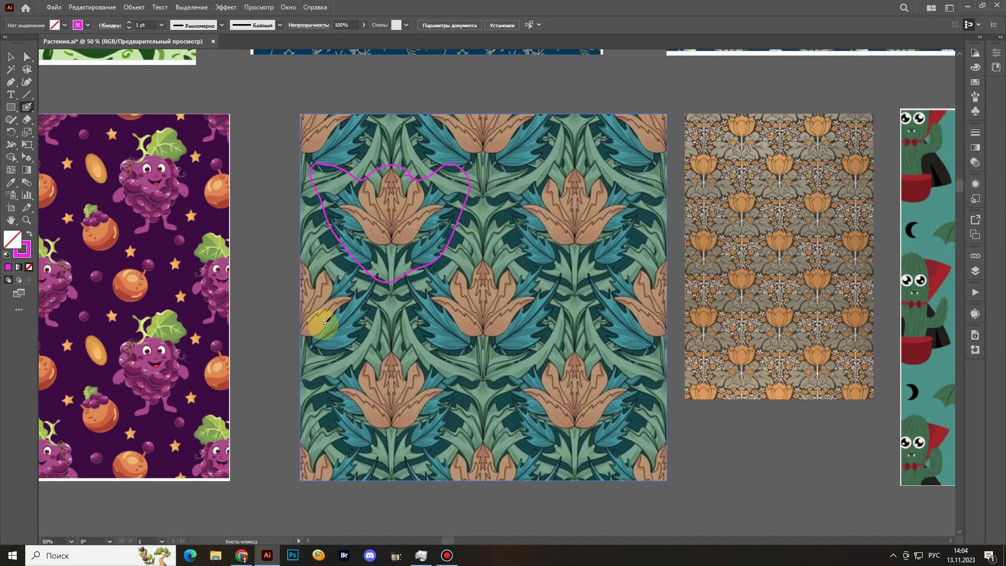
mouse_move(321, 346)
mouse_down()
mouse_move(374, 278)
mouse_move(356, 287)
mouse_move(381, 270)
mouse_move(314, 197)
mouse_move(306, 170)
mouse_move(326, 180)
mouse_move(359, 101)
mouse_move(366, 118)
mouse_up()
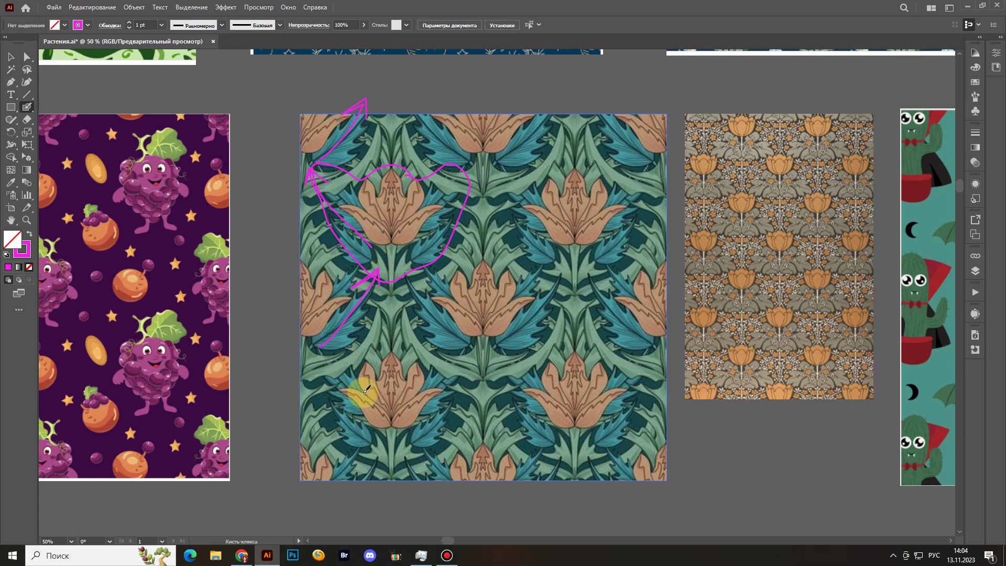
mouse_move(379, 422)
mouse_down()
mouse_move(330, 383)
mouse_move(312, 347)
mouse_move(339, 365)
mouse_up()
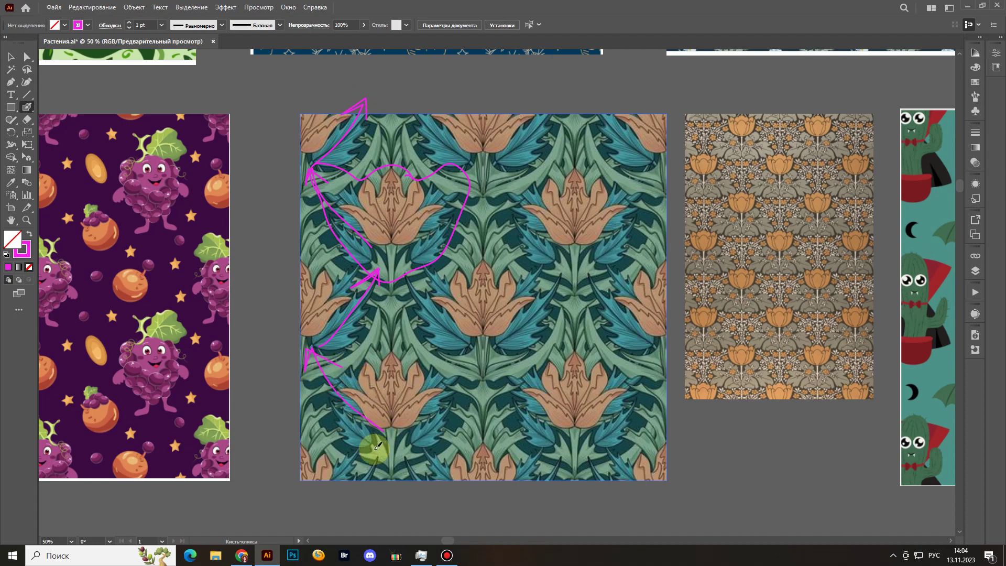
drag(328, 479, 379, 431)
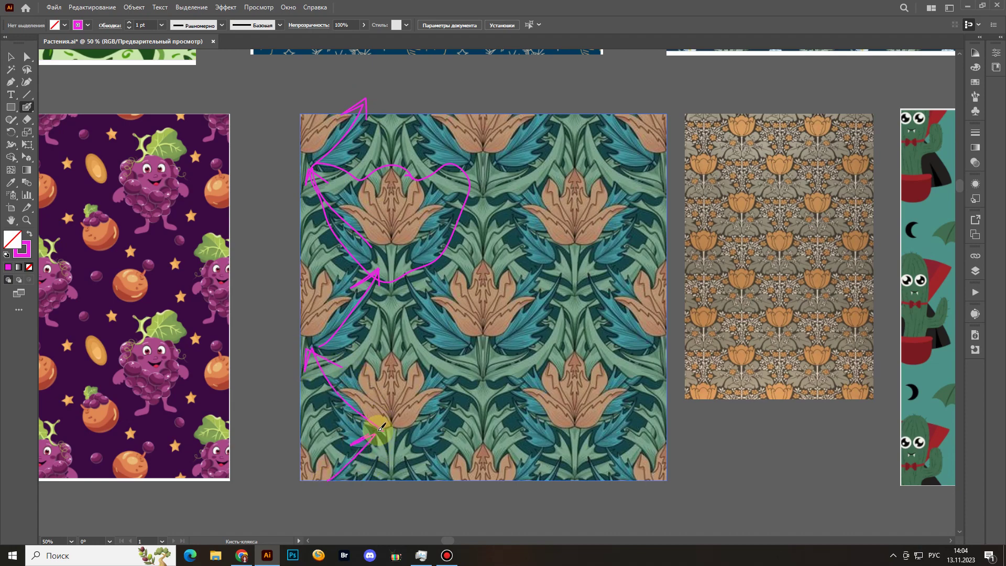
Draw mirrored upward arrows along the right side of the same blossom column, and delete all the magenta marks.
mouse_move(468, 484)
mouse_down()
mouse_move(406, 435)
mouse_move(426, 446)
mouse_up()
drag(421, 406, 474, 331)
mouse_move(452, 345)
mouse_down()
mouse_move(475, 331)
mouse_move(400, 285)
mouse_move(401, 274)
mouse_up()
drag(402, 274, 424, 286)
mouse_move(438, 213)
mouse_down()
mouse_move(477, 159)
mouse_move(480, 176)
mouse_move(421, 111)
mouse_up()
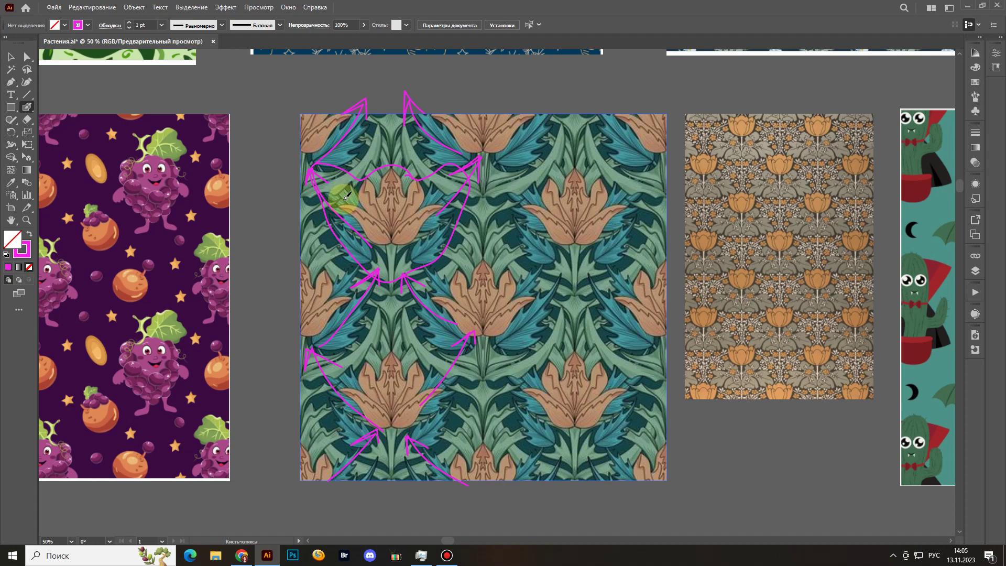
key(y)
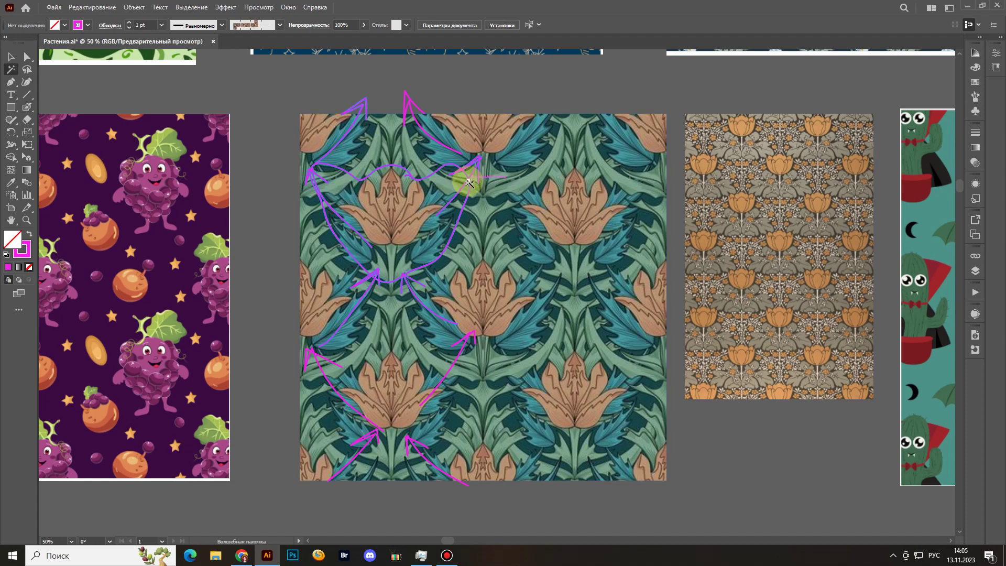
click(468, 182)
key(Delete)
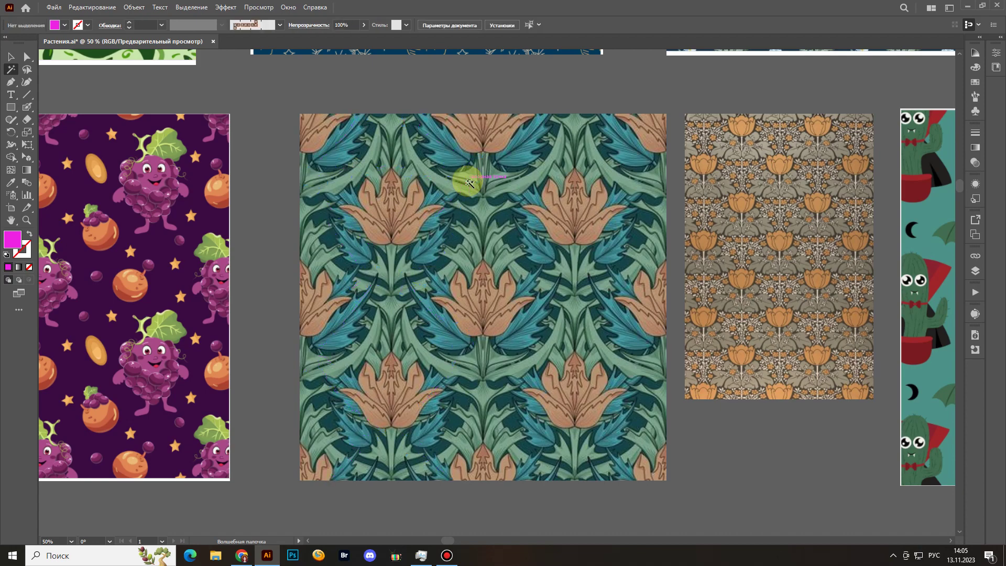
Outline the long green leaf beside the upper-left blossom with the Blob Brush, add an arrow across its base, and delete both marks.
key(shift+b)
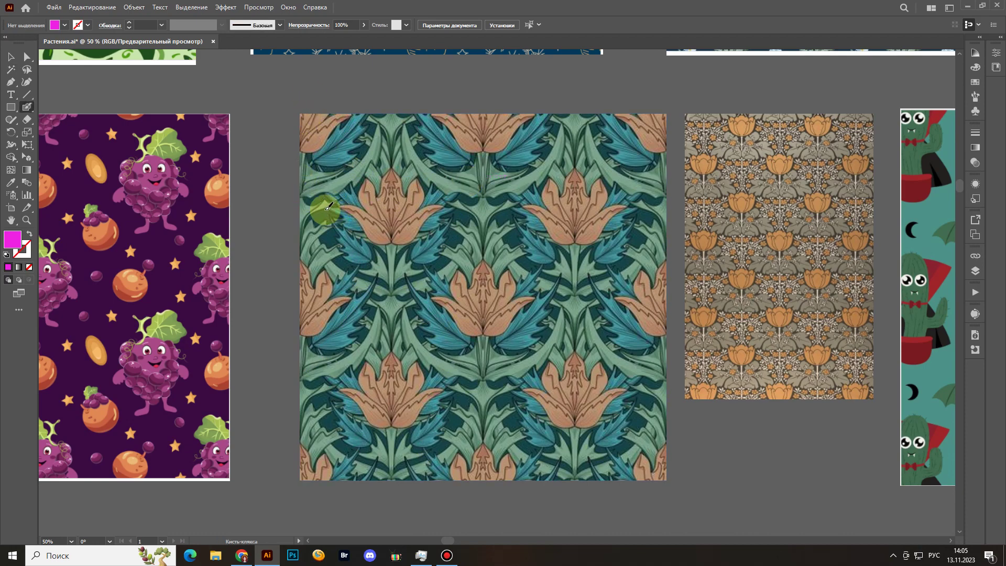
mouse_move(336, 192)
mouse_down()
mouse_move(364, 143)
mouse_move(314, 202)
mouse_up()
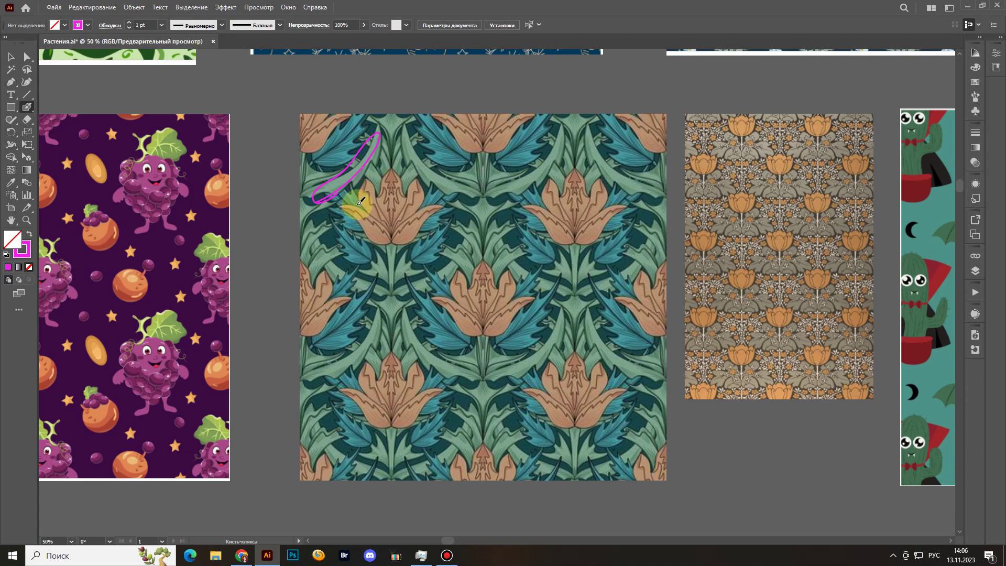
mouse_move(360, 202)
mouse_down()
mouse_move(314, 180)
mouse_move(361, 207)
mouse_up()
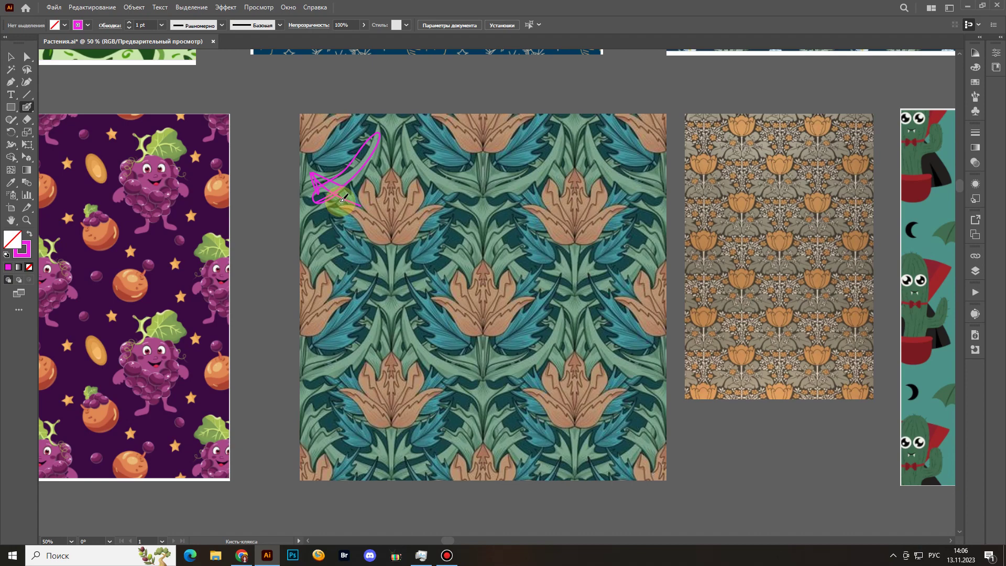
key(y)
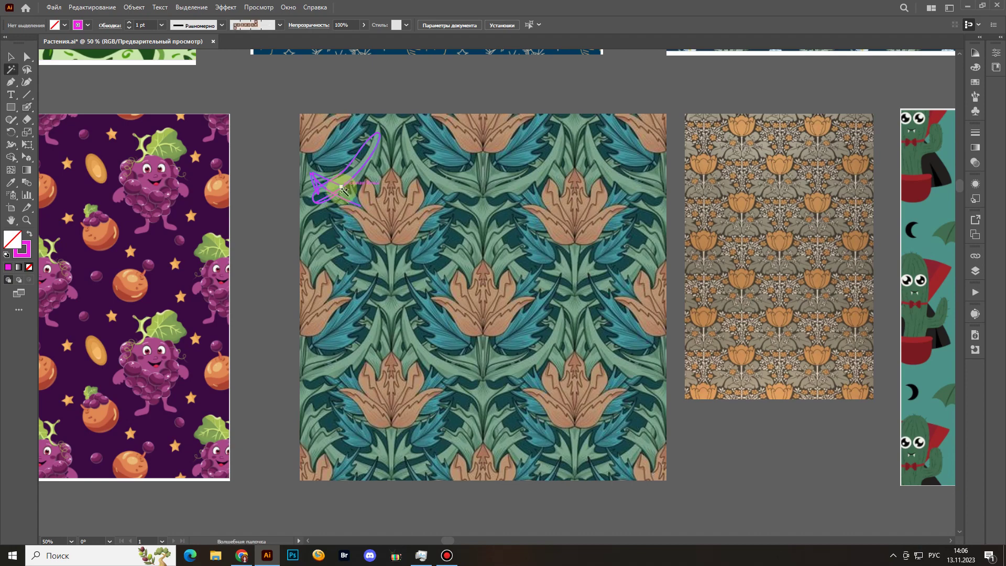
key(shift+x)
click(341, 189)
key(Delete)
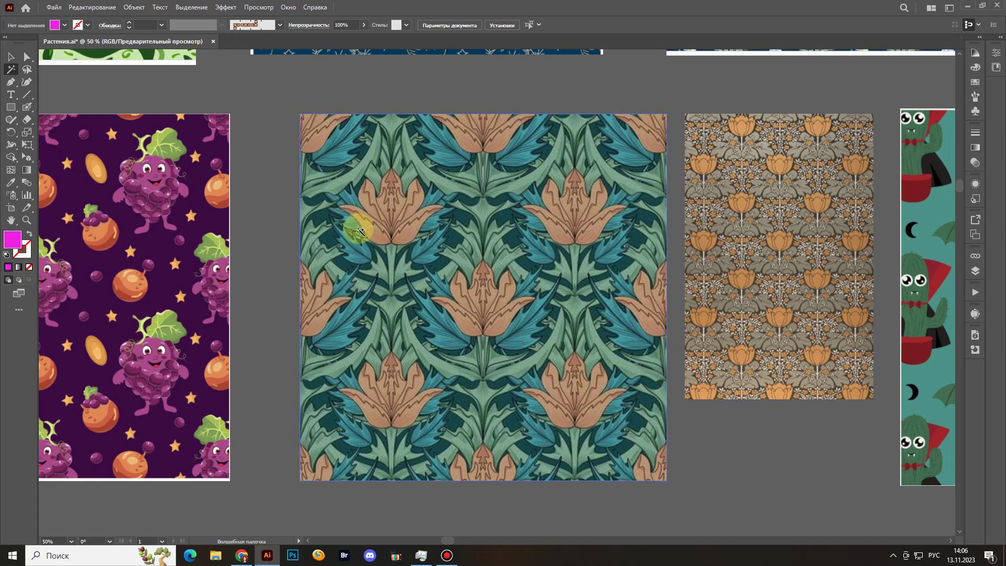
Draw mirrored pairs of upward Blob Brush arrows on both sides of the left blossom column, over the upper half of the floral pattern.
click(360, 251)
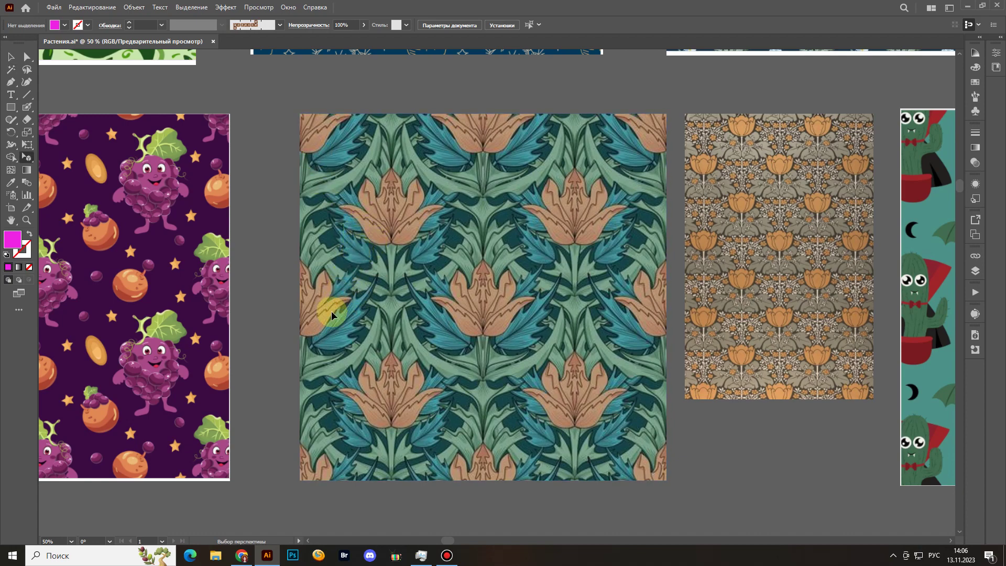
key(shift+b)
mouse_move(319, 332)
mouse_down()
mouse_move(355, 269)
mouse_move(336, 280)
mouse_move(368, 282)
mouse_move(374, 255)
mouse_move(315, 214)
mouse_move(344, 208)
mouse_move(307, 186)
mouse_move(370, 128)
mouse_up()
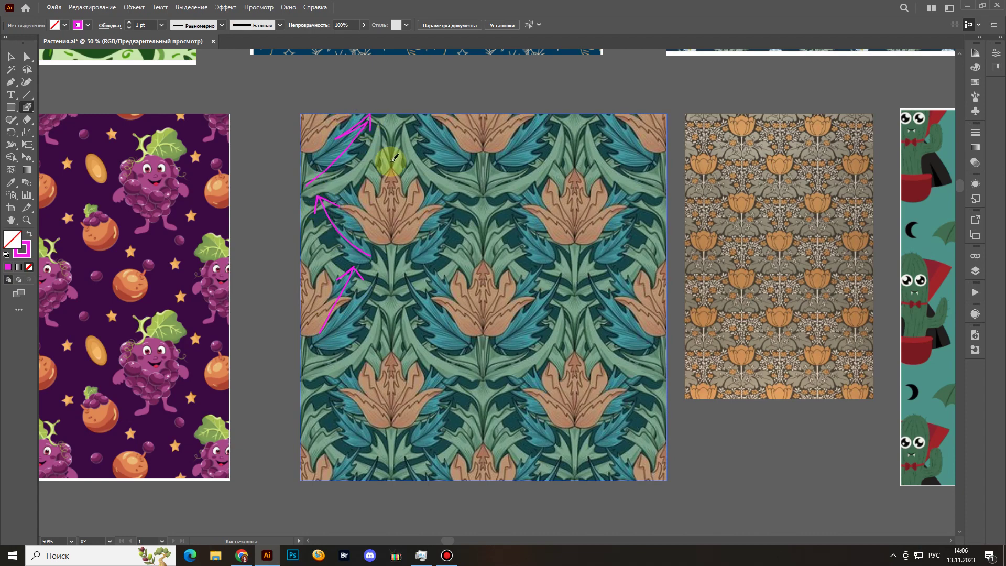
mouse_move(461, 170)
mouse_down()
mouse_move(406, 109)
mouse_move(432, 129)
mouse_up()
mouse_move(407, 261)
mouse_down()
mouse_move(456, 195)
mouse_move(458, 205)
mouse_up()
mouse_move(474, 336)
mouse_down()
mouse_move(409, 283)
mouse_move(432, 291)
mouse_up()
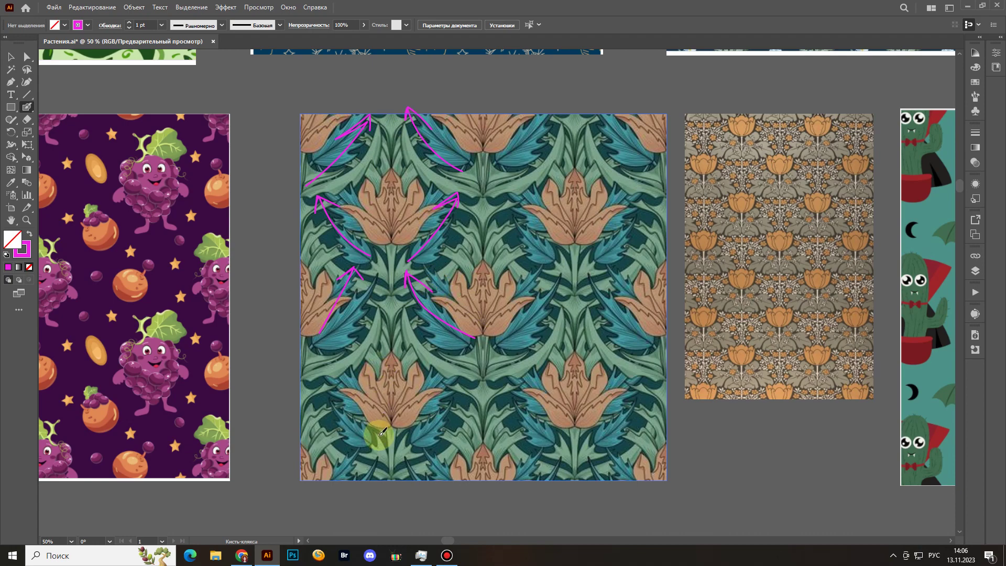
Draw a mirrored pair of upward Blob Brush arrows around the lower-left blossom of the green floral pattern, and delete all the magenta marks.
mouse_move(378, 432)
mouse_down()
mouse_move(304, 363)
mouse_move(321, 358)
mouse_up()
drag(411, 426, 459, 349)
drag(438, 360, 464, 364)
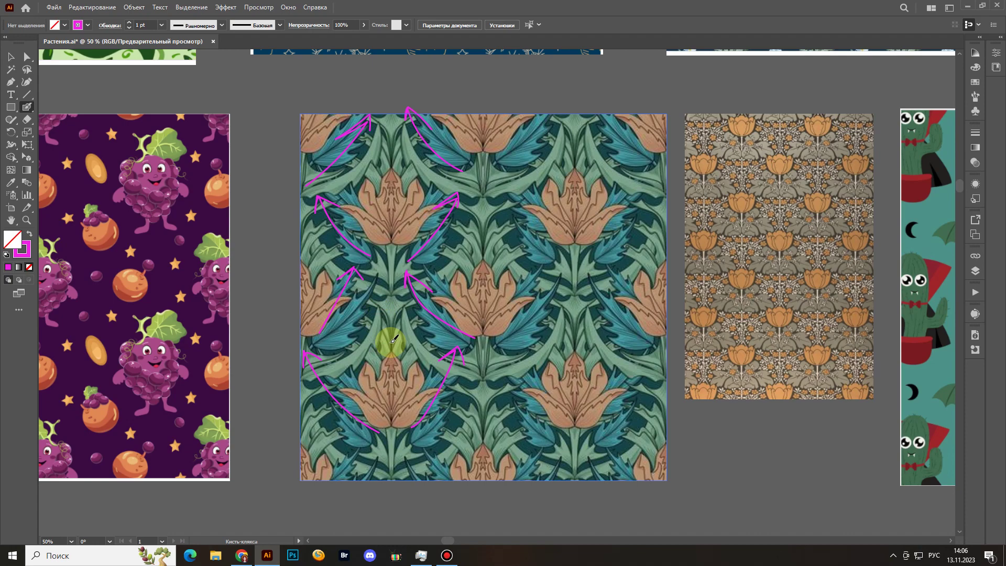
key(y)
click(411, 281)
key(Delete)
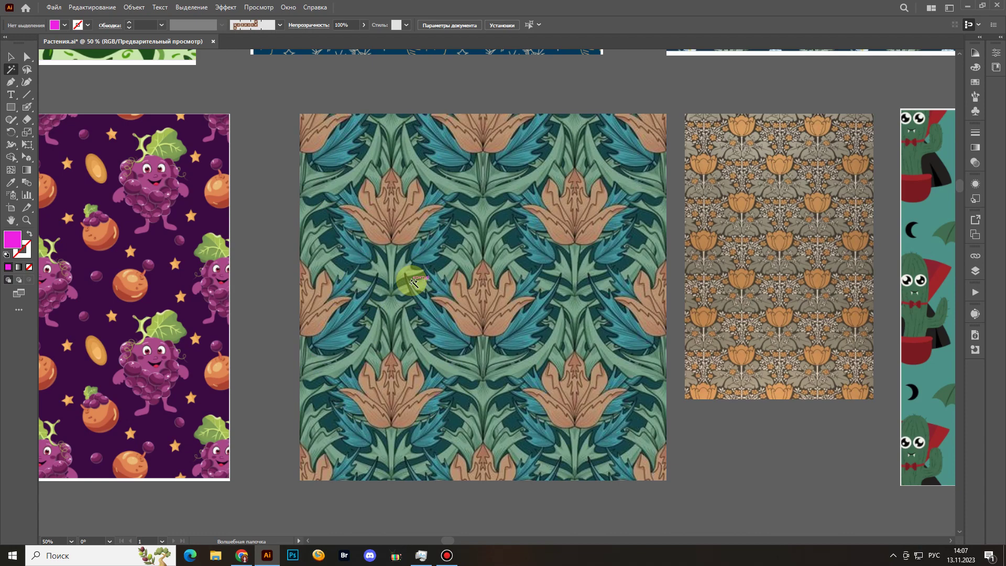
Enlarge the brown pattern with orange tulips proportionally to 1020 px wide and about 1543 px high, and reposition it beside the green pattern.
click(718, 317)
key(v)
drag(728, 314, 713, 325)
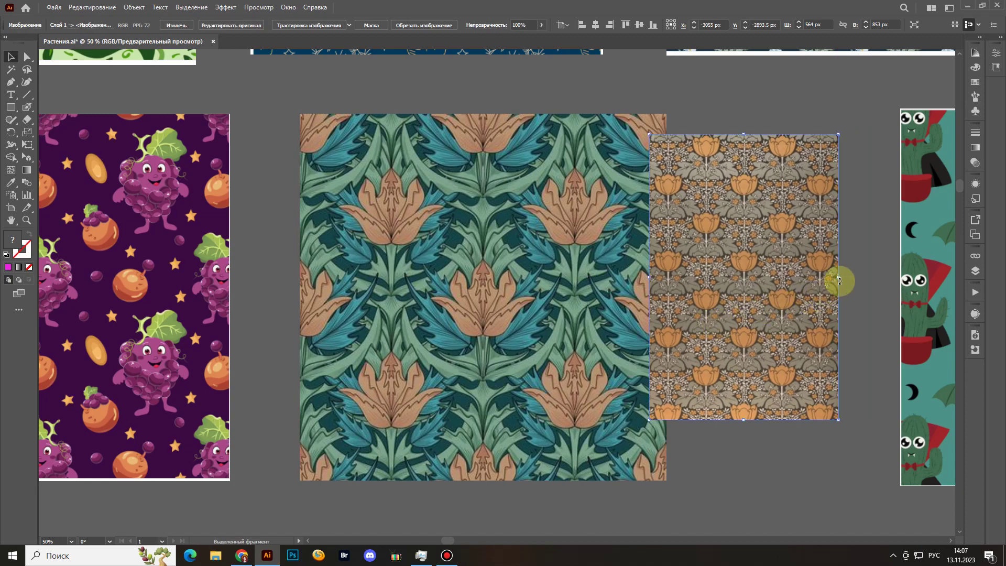
drag(837, 280, 914, 266)
drag(752, 264, 748, 288)
drag(603, 249, 606, 254)
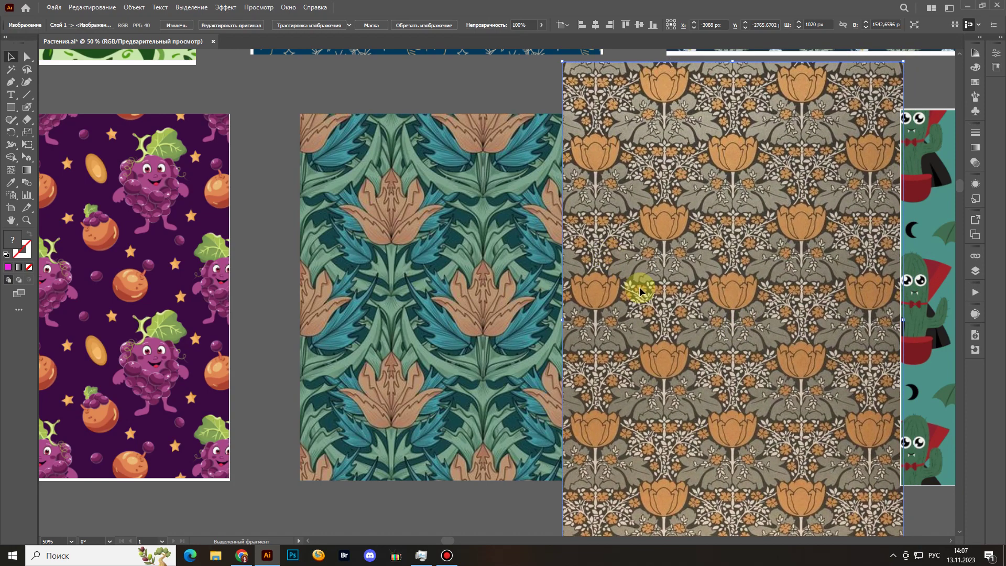
Trace the bulb-shaped curves around the upper tulip columns with the Blob Brush, and circle two of the orange tulips.
key(shift+b)
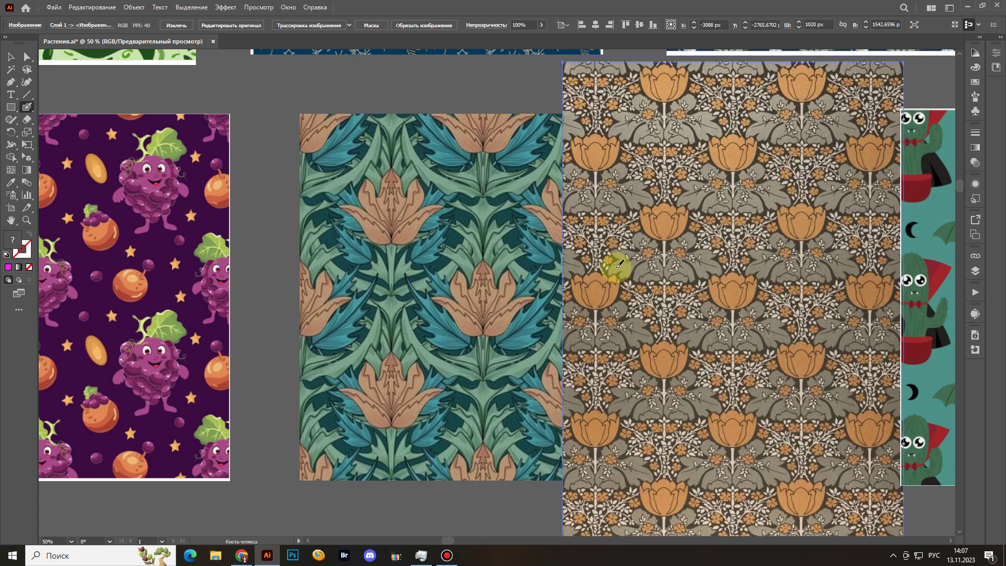
mouse_move(649, 310)
mouse_down()
mouse_move(616, 287)
mouse_move(620, 227)
mouse_up()
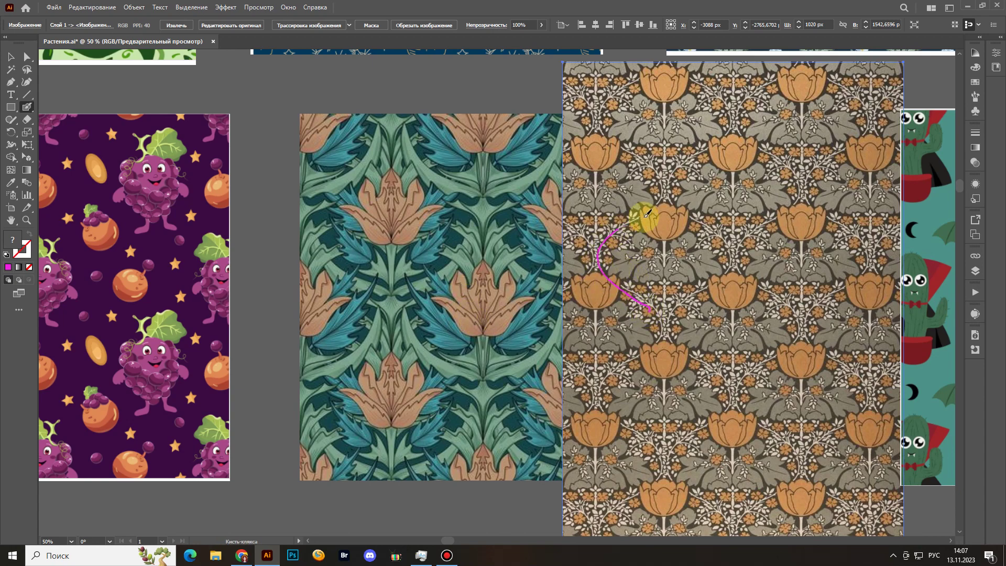
mouse_move(663, 314)
mouse_down()
mouse_move(720, 266)
mouse_move(702, 225)
mouse_move(647, 212)
mouse_move(647, 171)
mouse_move(615, 130)
mouse_move(648, 83)
mouse_up()
mouse_move(674, 197)
mouse_down()
mouse_move(718, 140)
mouse_move(692, 79)
mouse_up()
mouse_move(800, 198)
mouse_down()
mouse_move(767, 145)
mouse_move(764, 89)
mouse_up()
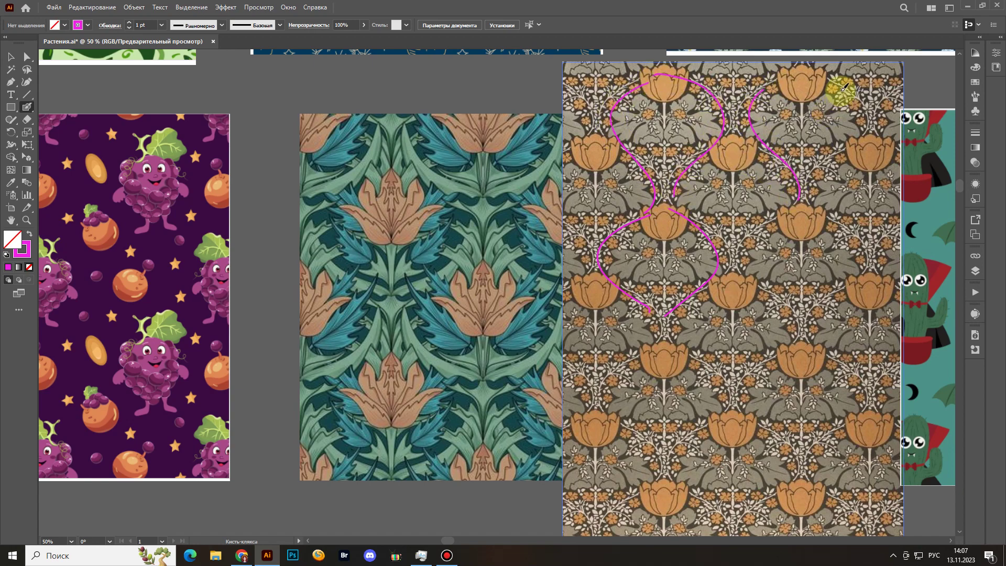
mouse_move(842, 89)
mouse_down()
mouse_move(857, 136)
mouse_move(812, 162)
mouse_move(811, 191)
mouse_move(843, 224)
mouse_up()
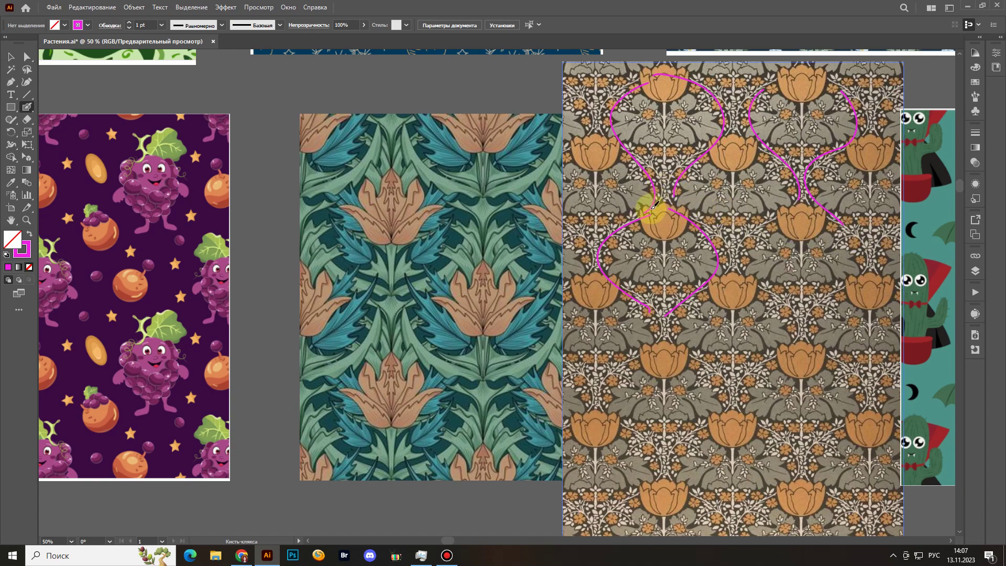
mouse_move(654, 206)
mouse_down()
mouse_move(651, 198)
mouse_move(685, 218)
mouse_move(690, 210)
mouse_up()
mouse_move(711, 151)
mouse_down()
mouse_move(740, 143)
mouse_move(724, 163)
mouse_up()
Delete all the magenta curves and circles together with the enlarged orange tulip pattern image.
key(v)
click(675, 190)
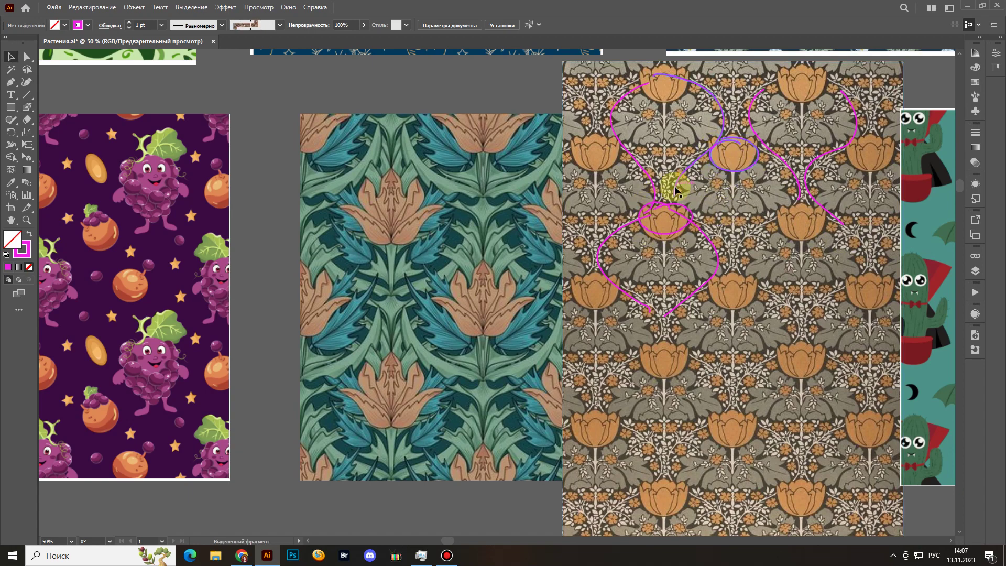
key(ctrl+a)
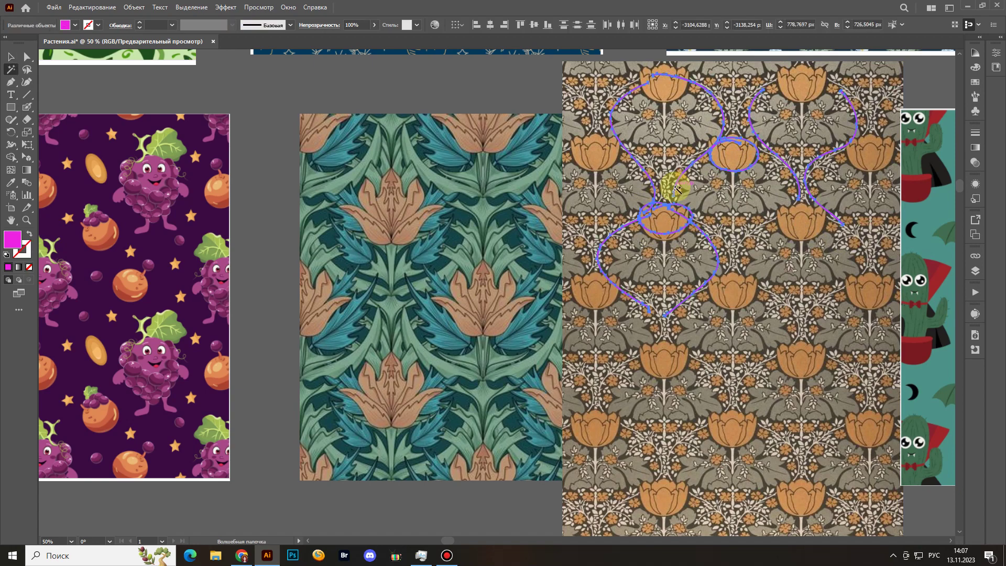
key(ctrl+shift+bracketleft)
key(Delete)
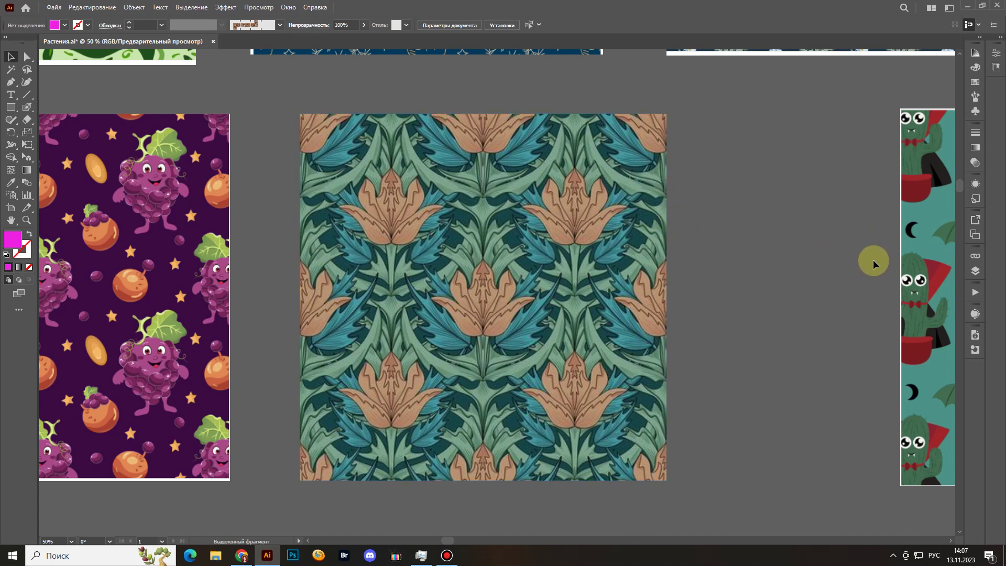
Mark the pointed leaf tips and a jagged petal beside the central blossom with short Blob Brush strokes, and delete the marks.
key(shift+b)
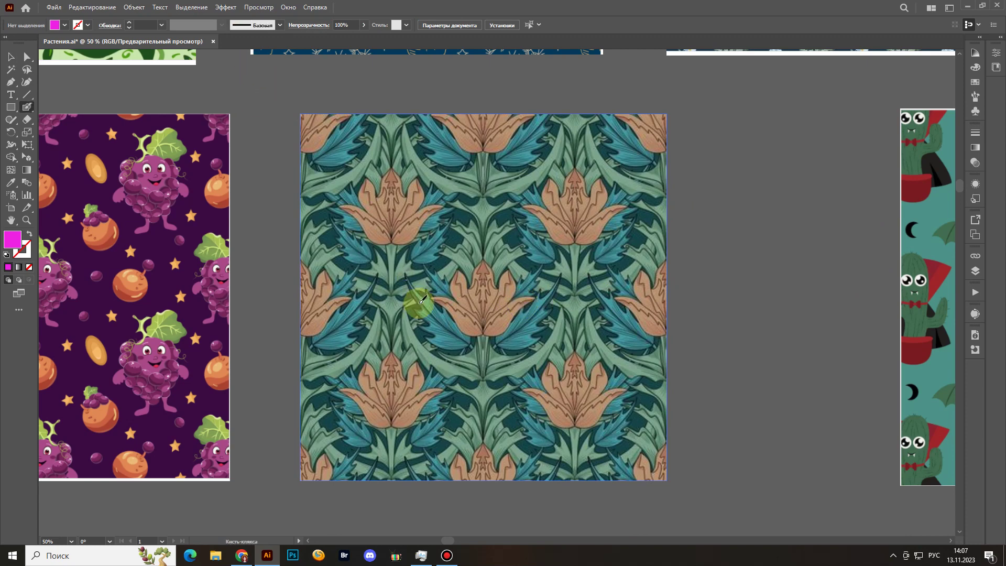
drag(405, 305, 400, 335)
mouse_move(407, 273)
mouse_down()
mouse_move(421, 307)
mouse_move(443, 247)
mouse_up()
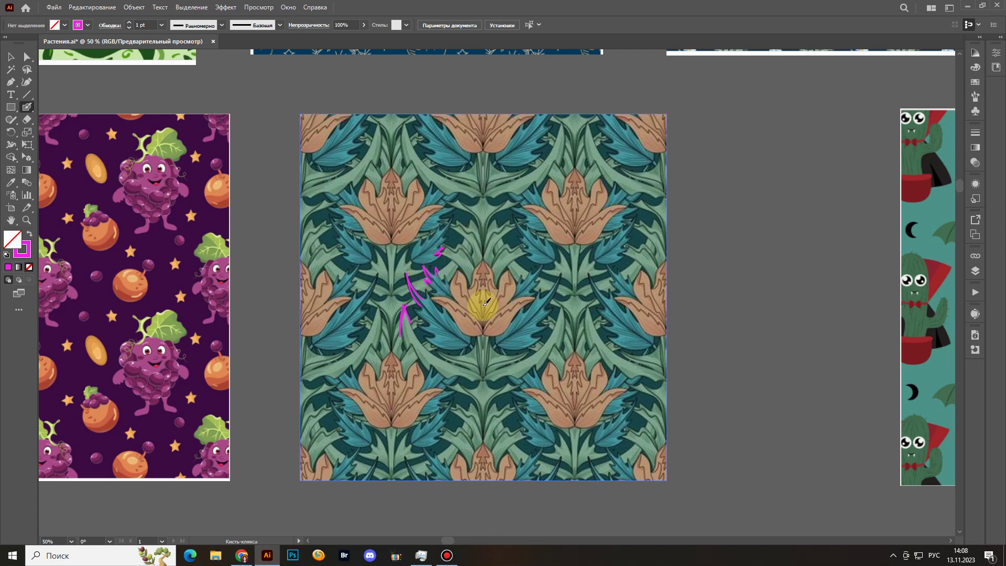
drag(475, 310, 452, 286)
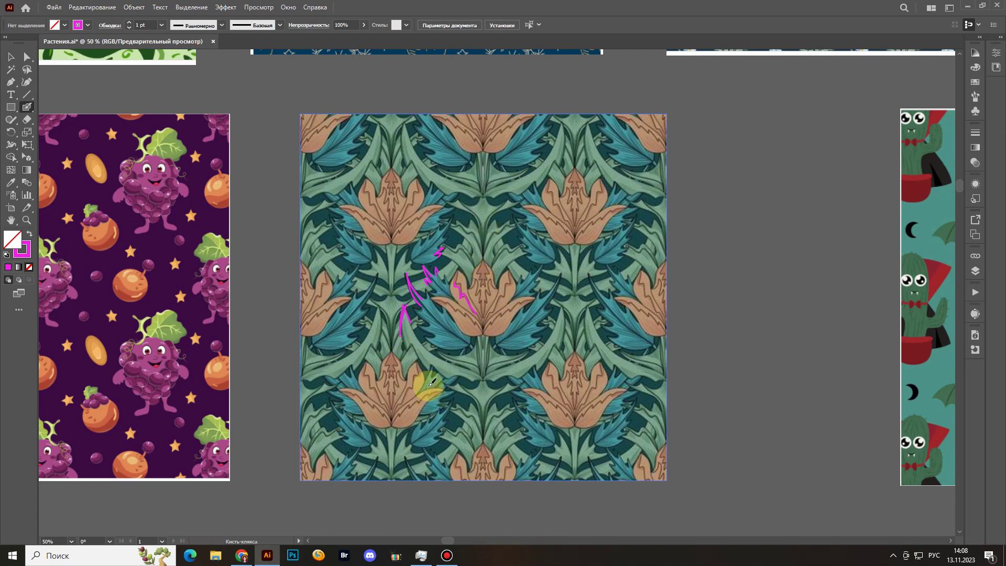
key(y)
click(422, 287)
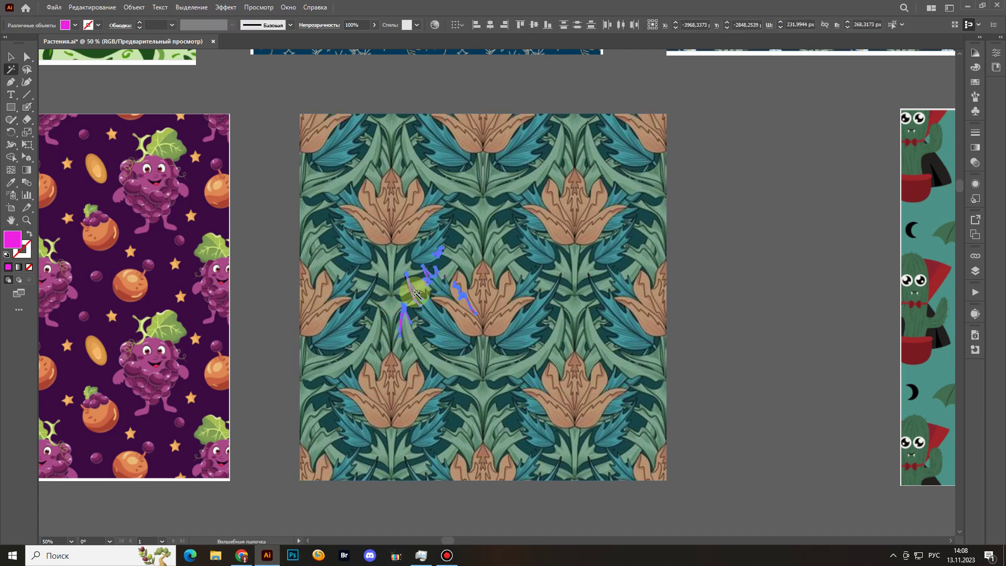
key(Delete)
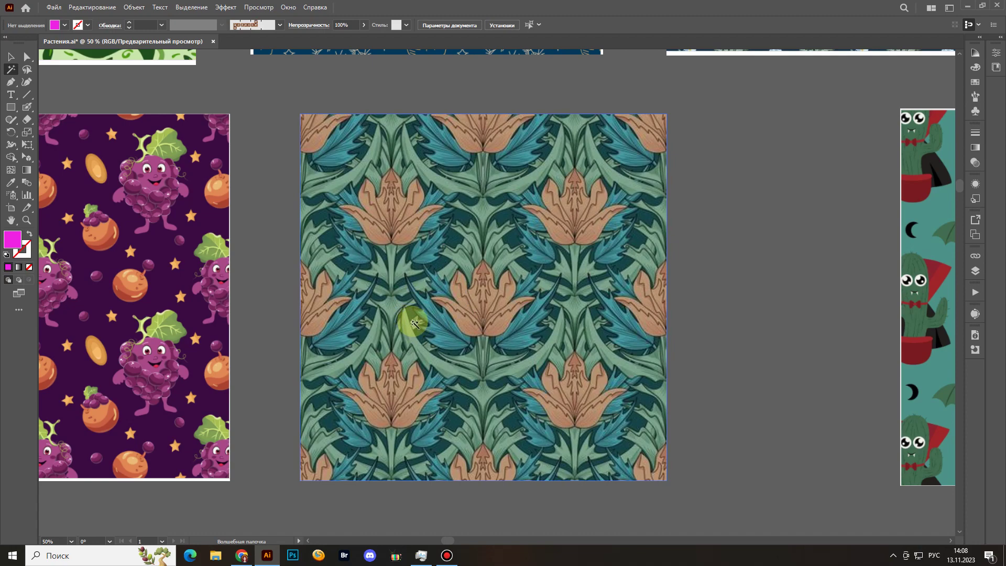
Select the teal vampire cactus pattern and examine its caped cactus and bat-winged characters up close at 200%.
key(v)
drag(812, 363, 449, 280)
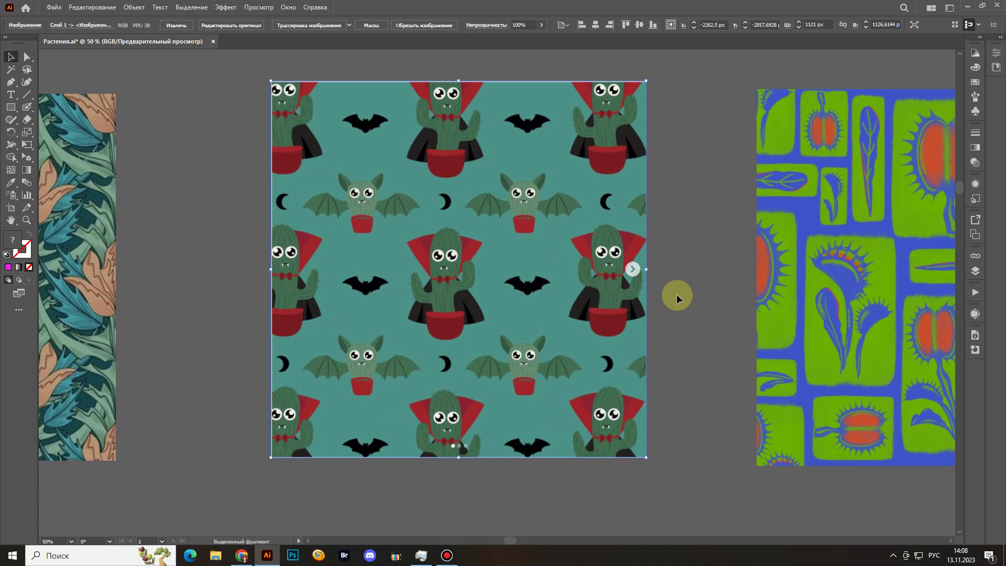
scroll(576, 218, up, 1)
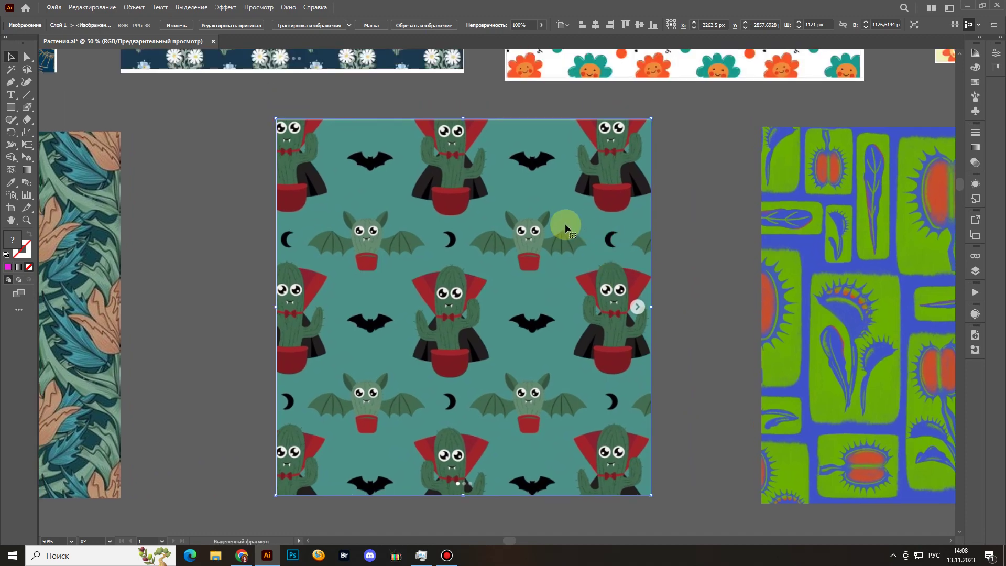
key(ctrl+plus)
key(ctrl+plus)
key(ctrl+plus)
key(ctrl+plus)
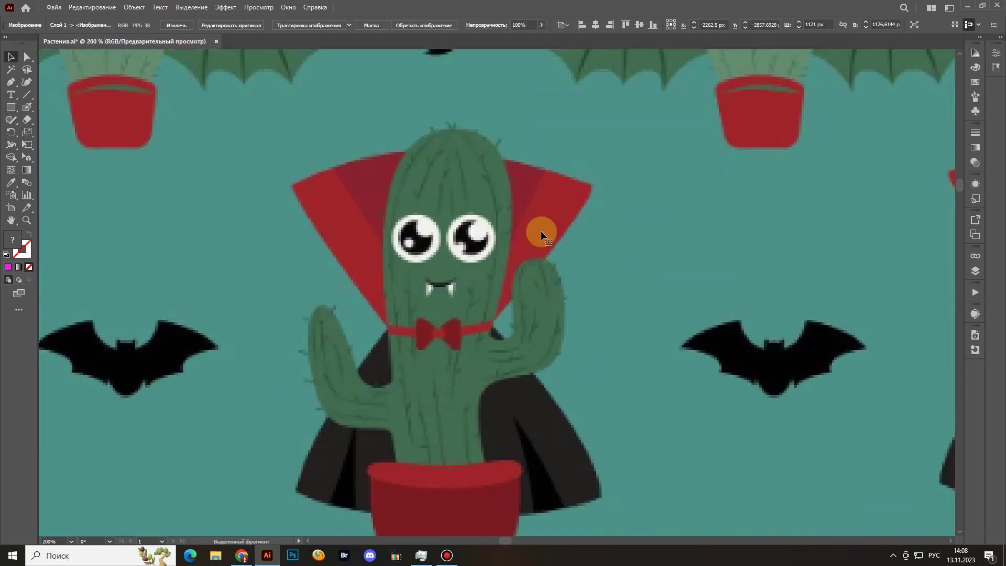
drag(610, 251, 536, 275)
Paint over the rim of the bat-winged cactus's red pot with the Blob Brush, and delete the mark.
key(shift+b)
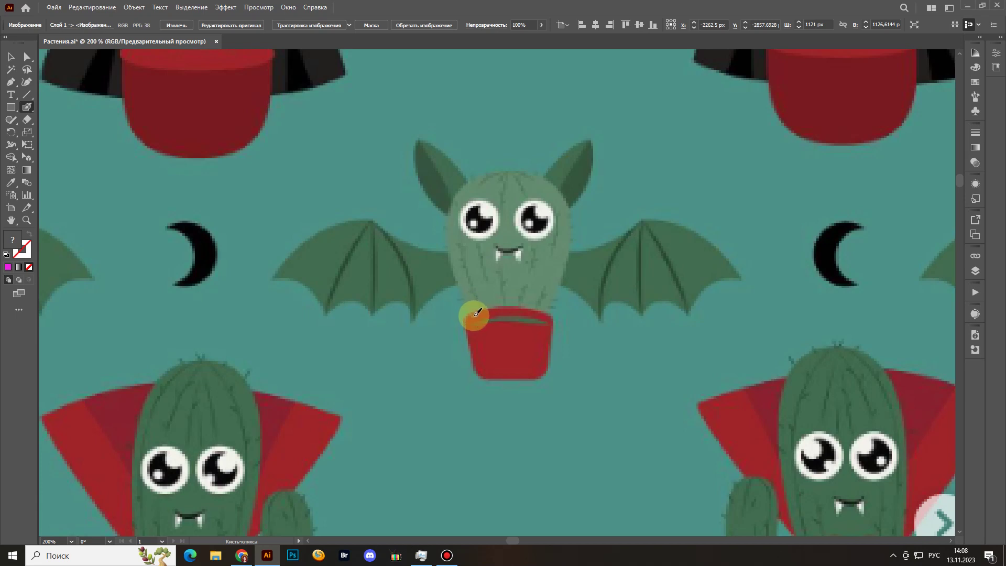
mouse_move(474, 316)
mouse_down()
mouse_move(535, 307)
mouse_move(551, 318)
mouse_move(517, 305)
mouse_move(490, 325)
mouse_up()
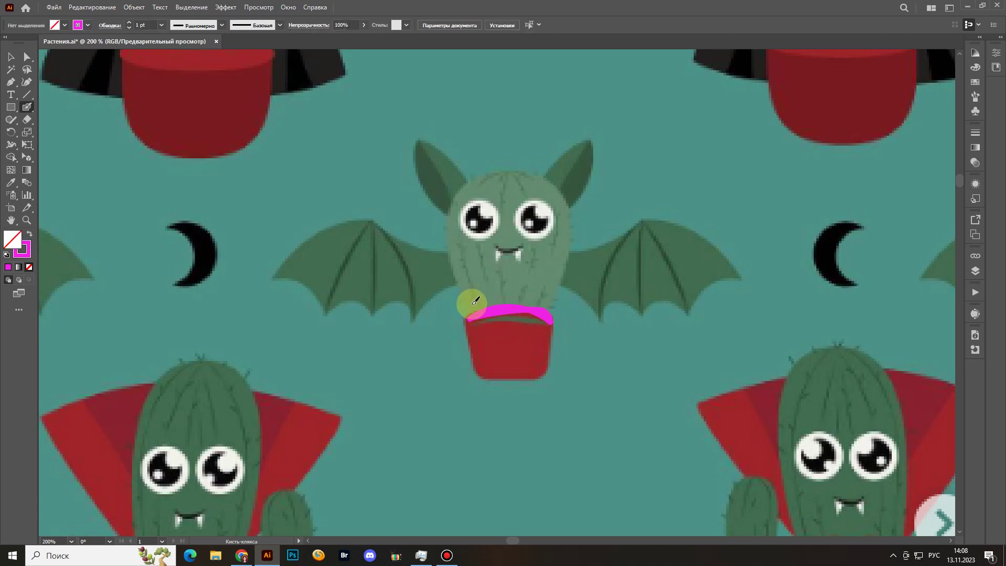
key(y)
click(497, 319)
key(Delete)
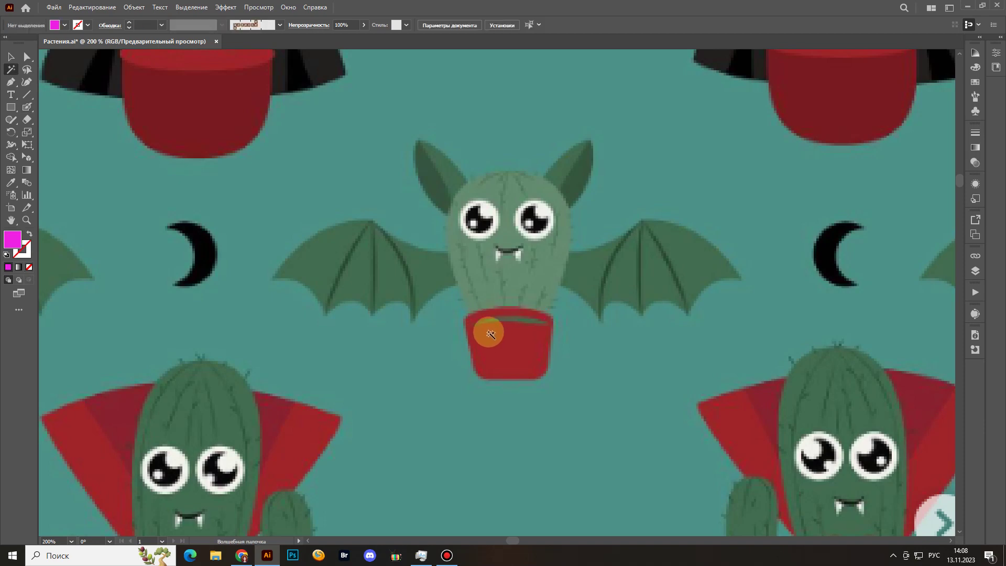
Examine the spacing and alternation of cacti, bats and moons in the teal pattern, from close-up to the whole image.
key(space)
drag(488, 325, 586, 225)
drag(692, 274, 542, 388)
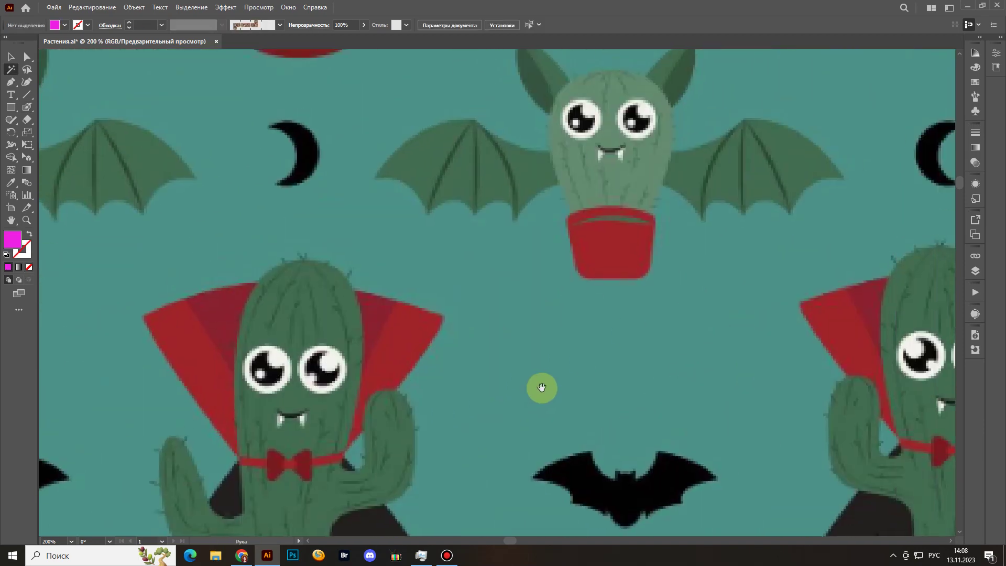
key(v)
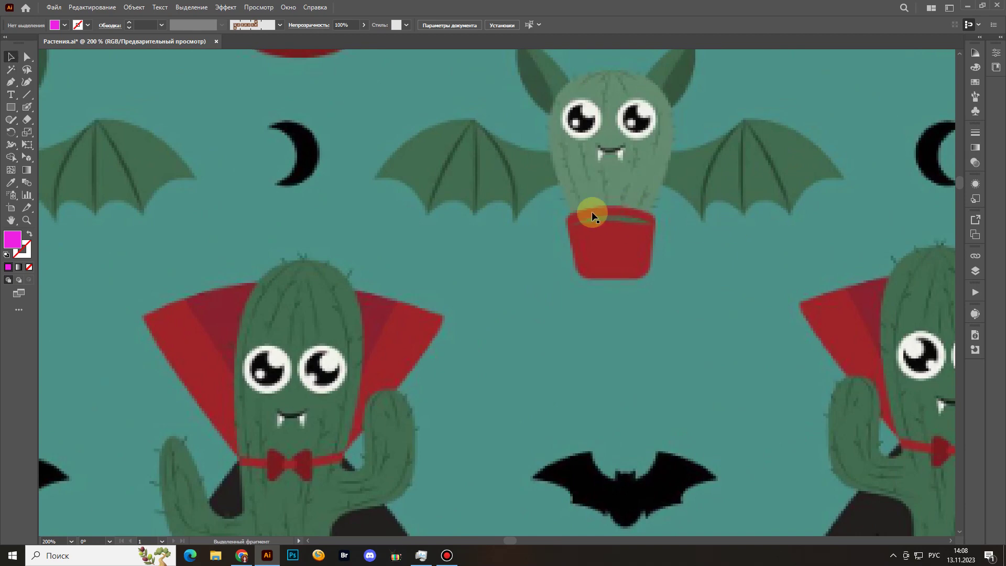
key(ctrl+minus)
key(ctrl+minus)
key(ctrl+minus)
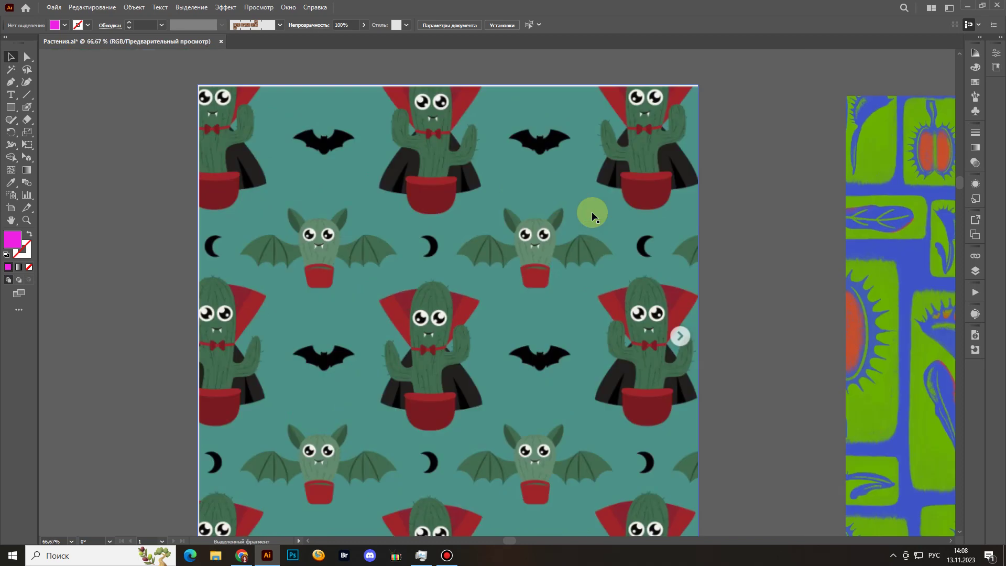
scroll(606, 236, down, 2)
scroll(606, 236, left, 1)
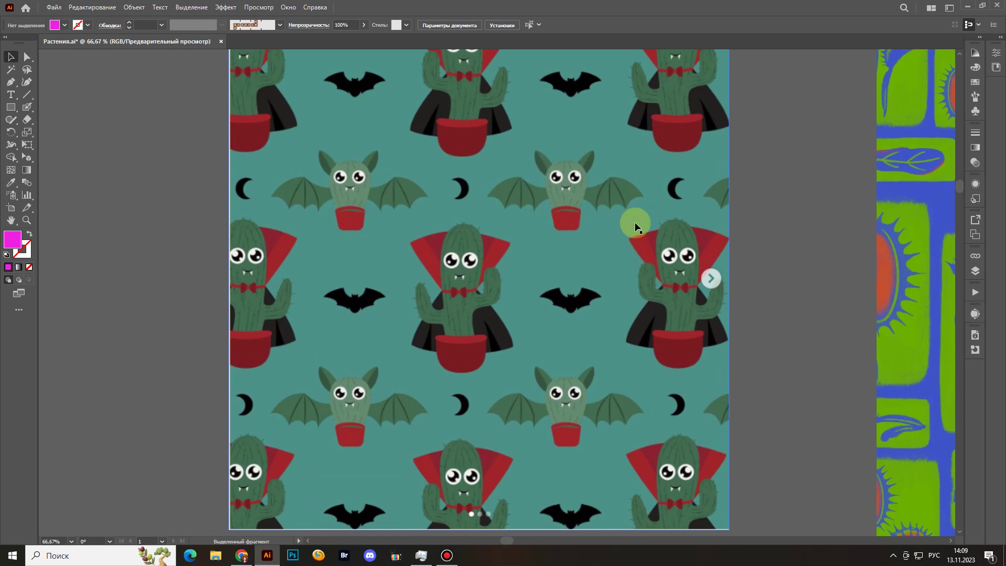
key(ctrl+minus)
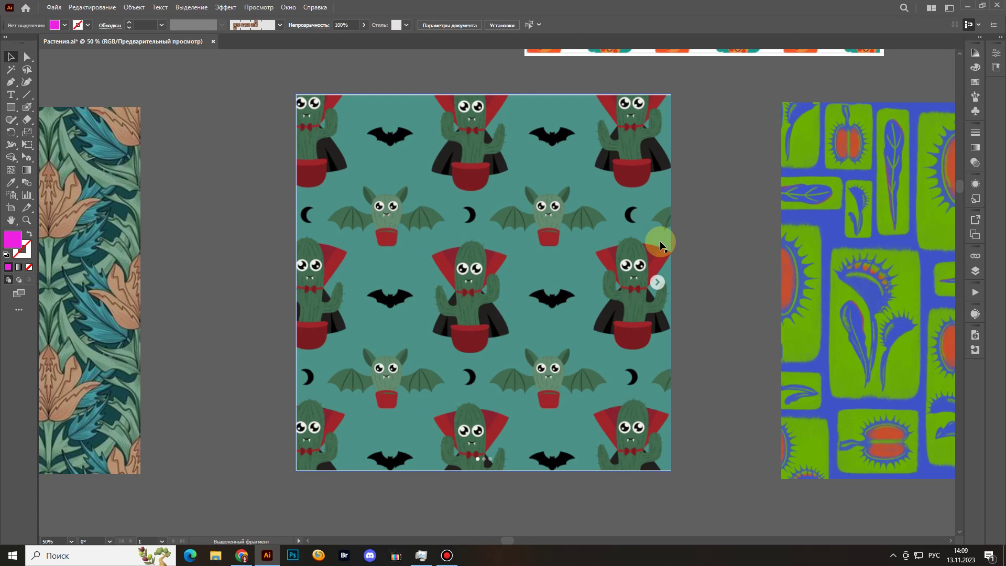
Shrink the green and blue flytrap pattern to 540 px square and duplicate it into a seamless two-by-two block.
drag(808, 284, 559, 276)
click(559, 274)
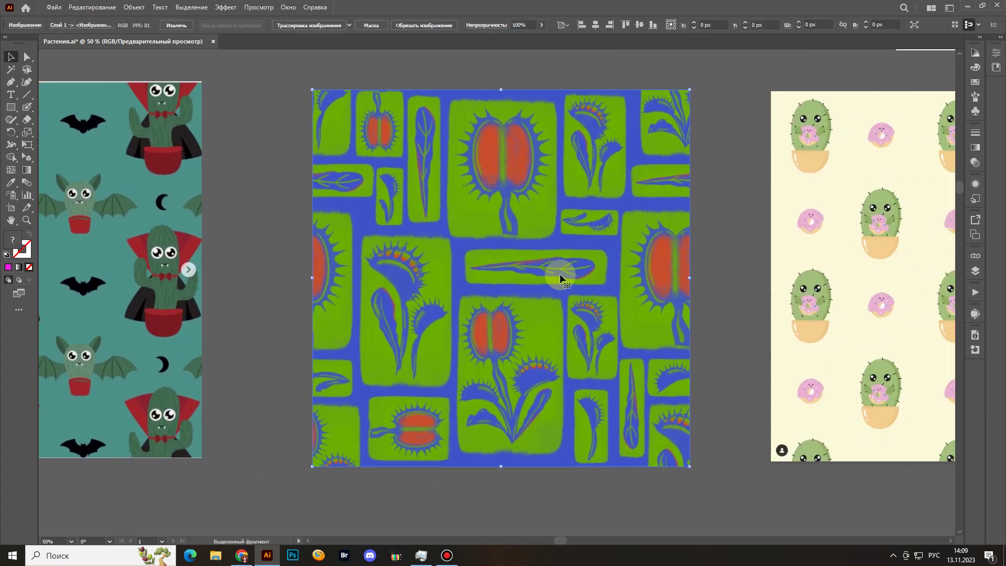
drag(686, 283, 650, 283)
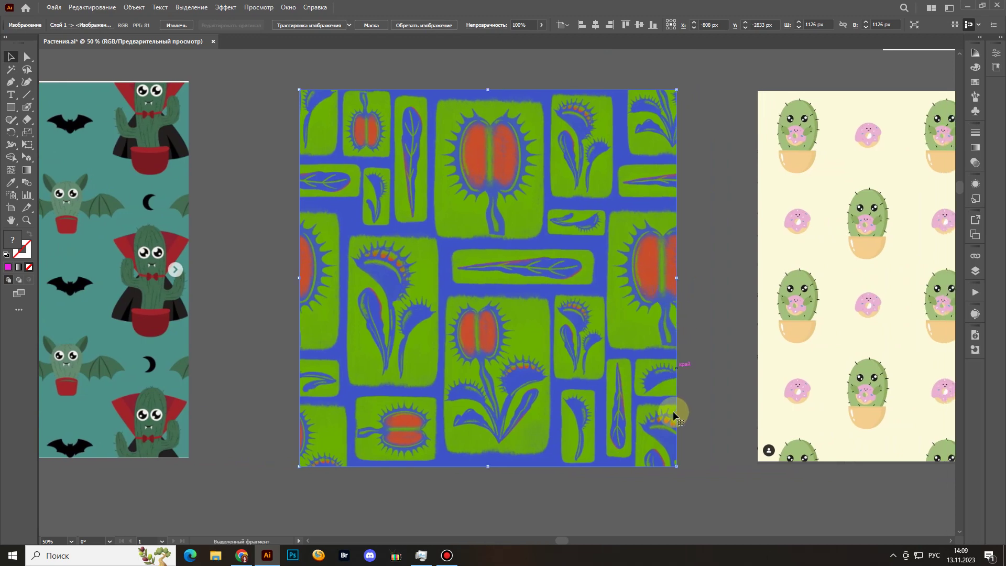
drag(605, 397, 578, 367)
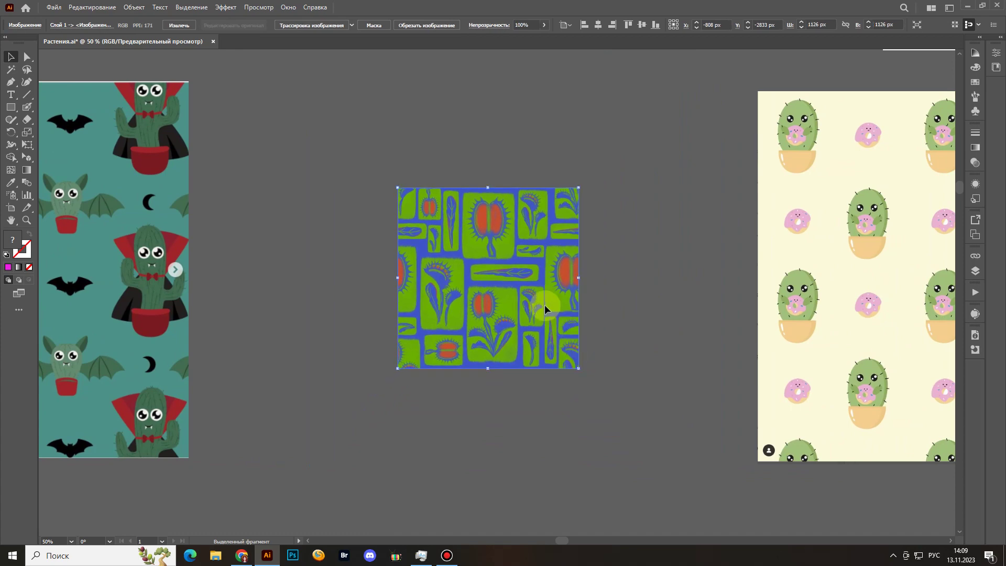
drag(545, 299, 553, 381)
shift+click(440, 164)
key(shift+alt)
click(703, 275)
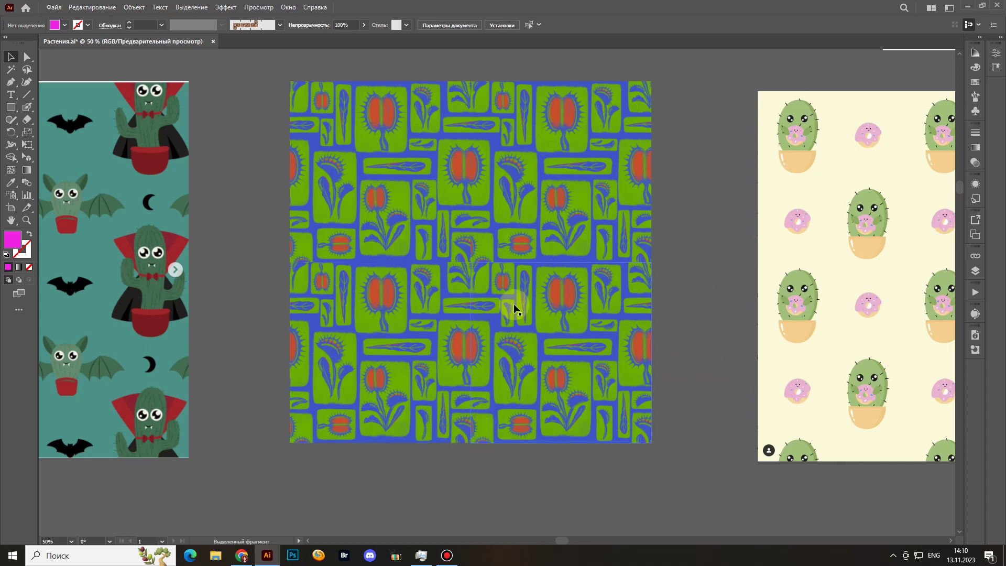
Try to shift the upper-right flytrap tile slightly over the seam with its neighbour, and check the lower-left tile's edges.
mouse_move(499, 250)
mouse_down()
mouse_move(508, 252)
mouse_move(498, 247)
mouse_up()
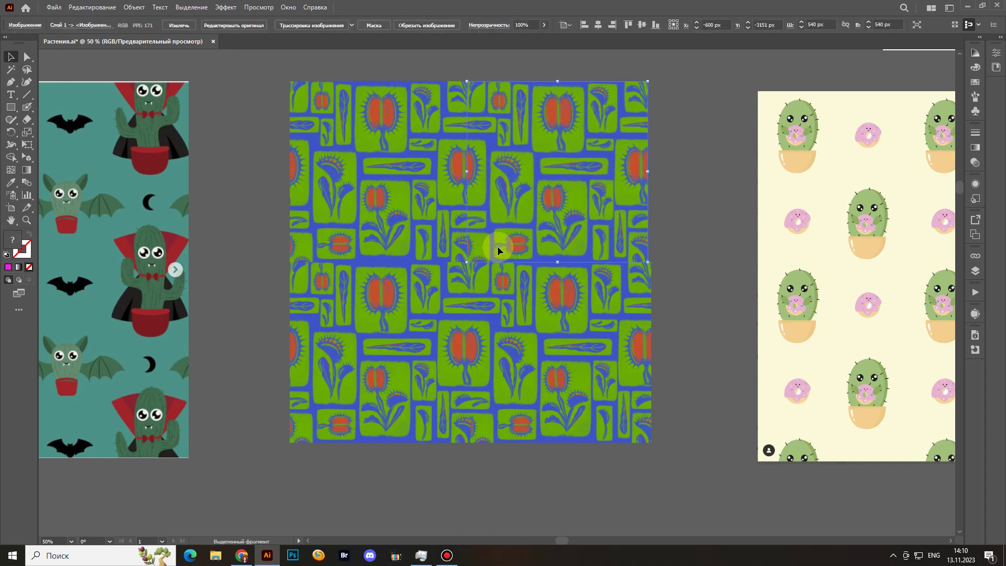
click(428, 307)
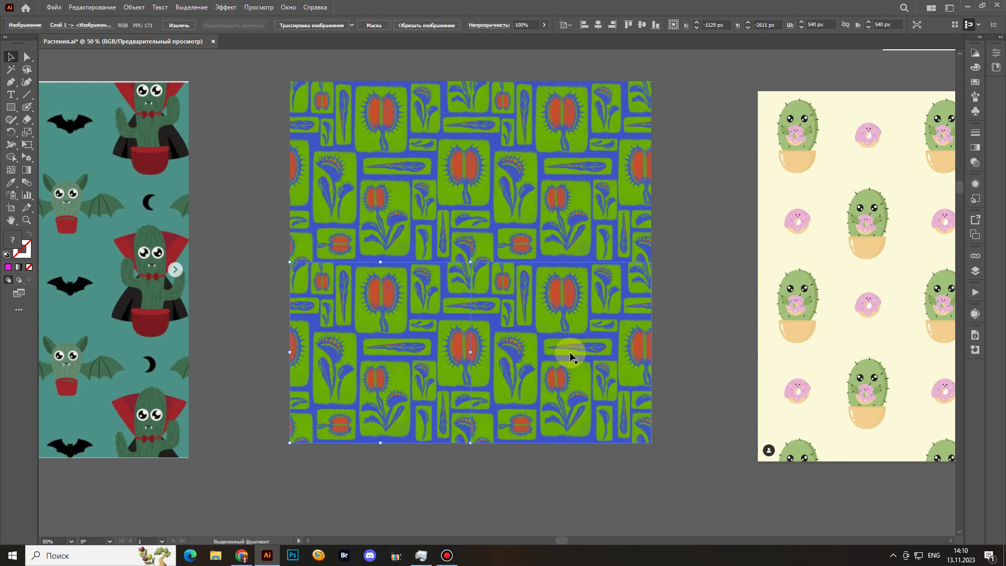
click(691, 330)
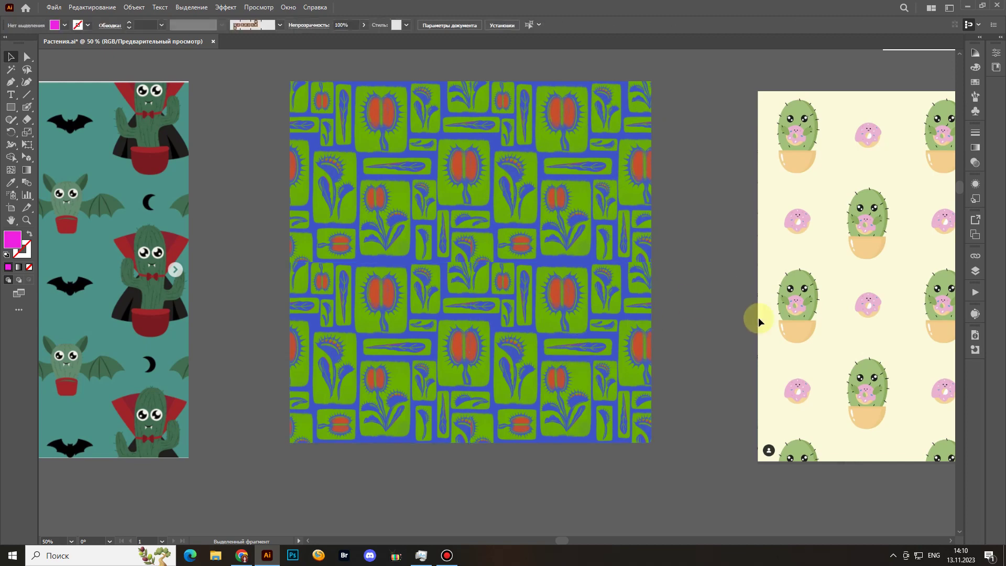
Examine the alternating rows of potted cacti and donuts in the cream pattern, from the whole image to a closer view.
drag(762, 294, 497, 295)
drag(671, 293, 516, 292)
click(527, 291)
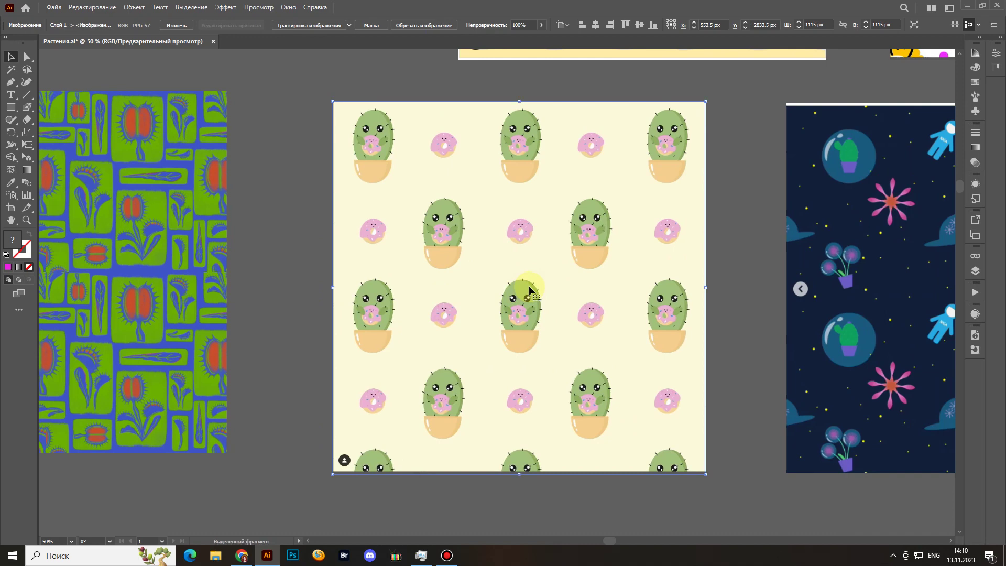
scroll(529, 289, right, 2)
scroll(529, 290, down, 1)
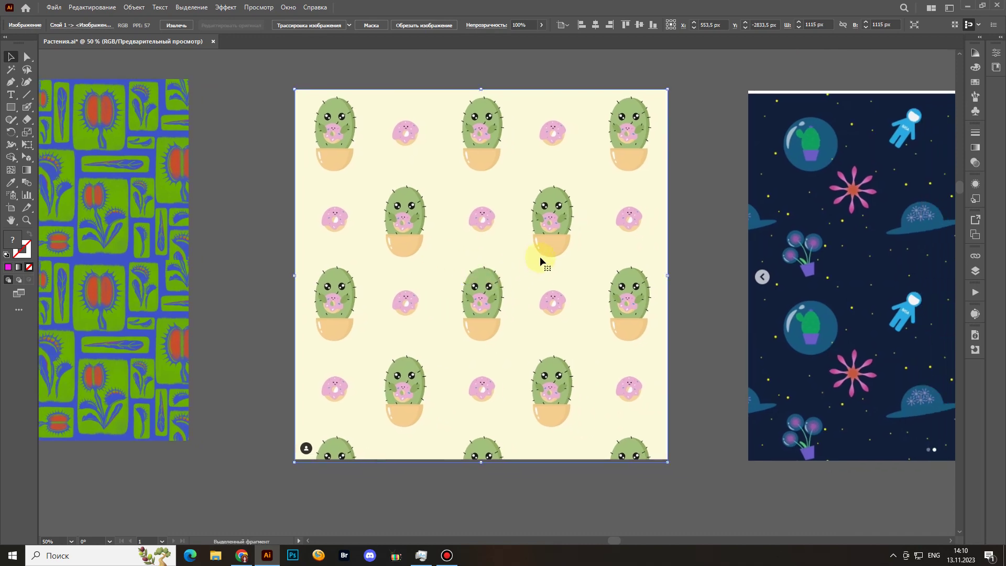
key(ctrl+plus)
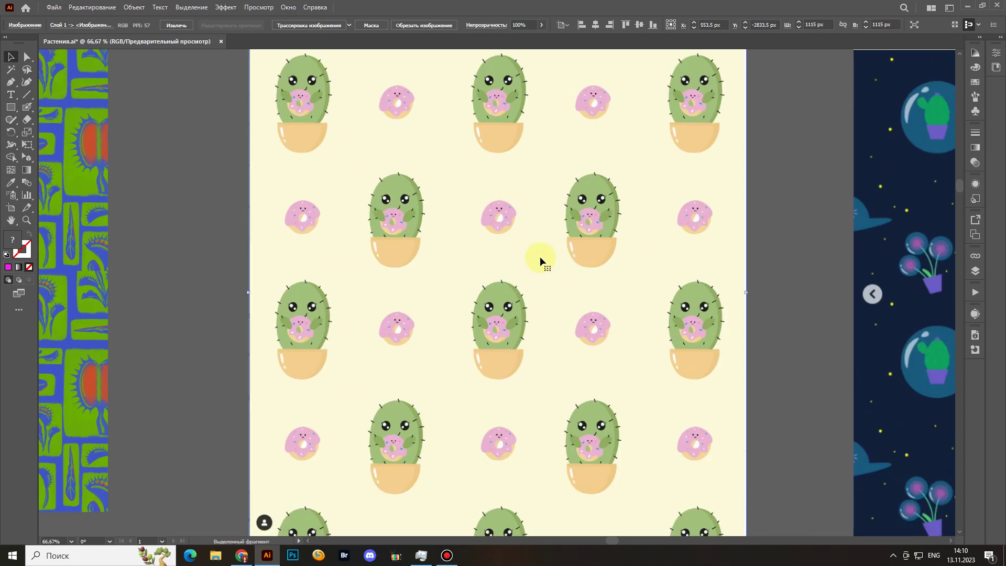
drag(534, 316, 498, 314)
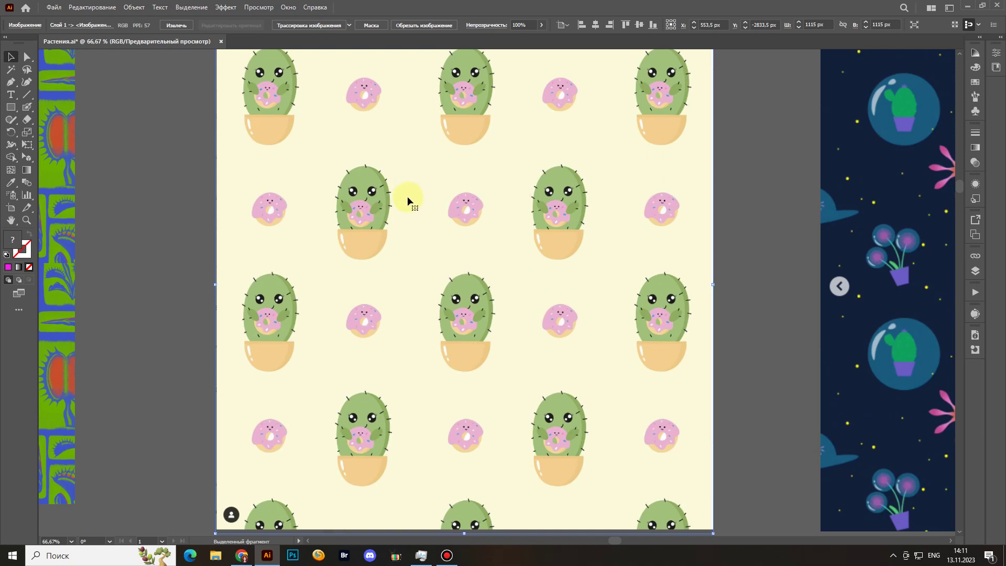
Sketch side shapes and a heart on one cactus and a large smiling donut beside it with the Blob Brush, and delete the marks.
key(shift+b)
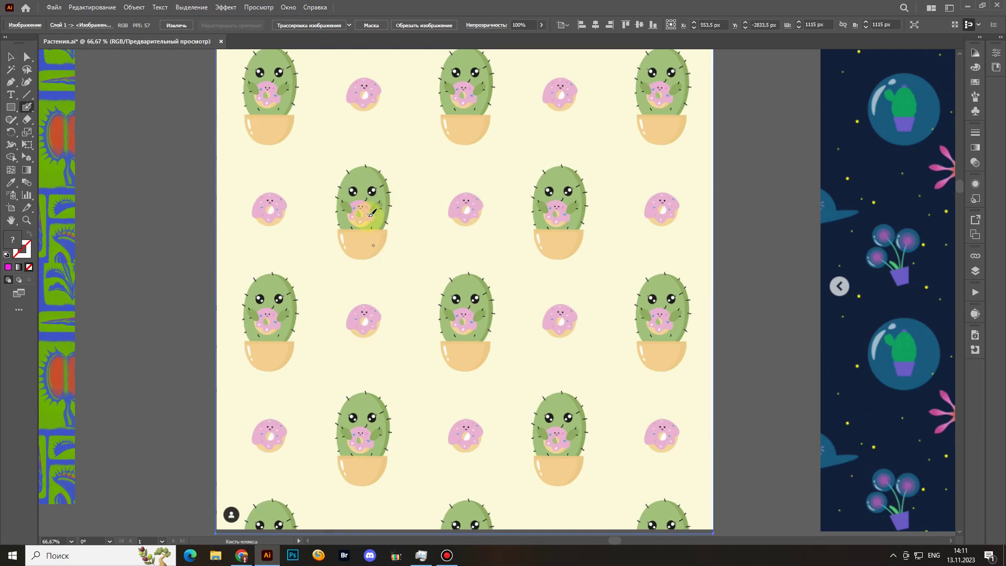
drag(336, 200, 322, 185)
mouse_move(400, 200)
mouse_down()
mouse_move(360, 226)
mouse_move(363, 210)
mouse_up()
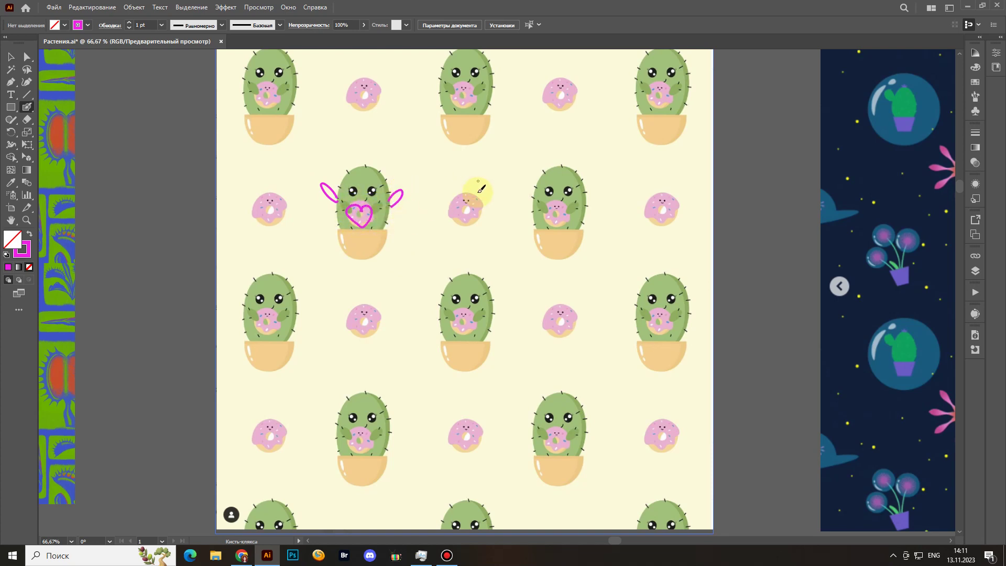
mouse_move(455, 168)
mouse_down()
mouse_move(438, 239)
mouse_move(493, 244)
mouse_move(516, 199)
mouse_move(493, 168)
mouse_move(439, 171)
mouse_move(463, 192)
mouse_move(465, 222)
mouse_move(489, 200)
mouse_move(454, 192)
mouse_move(457, 171)
mouse_move(451, 177)
mouse_move(486, 173)
mouse_up()
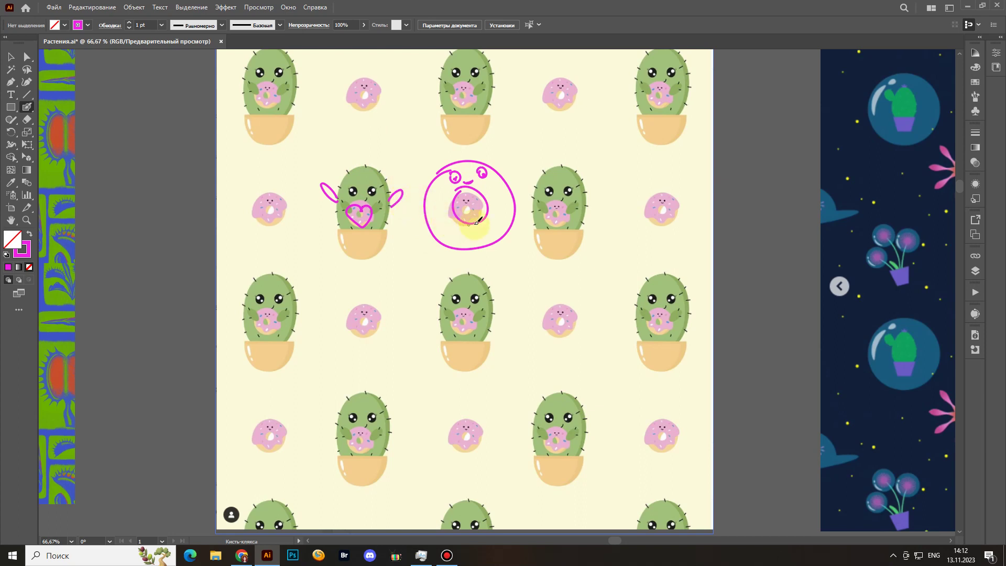
key(y)
click(484, 212)
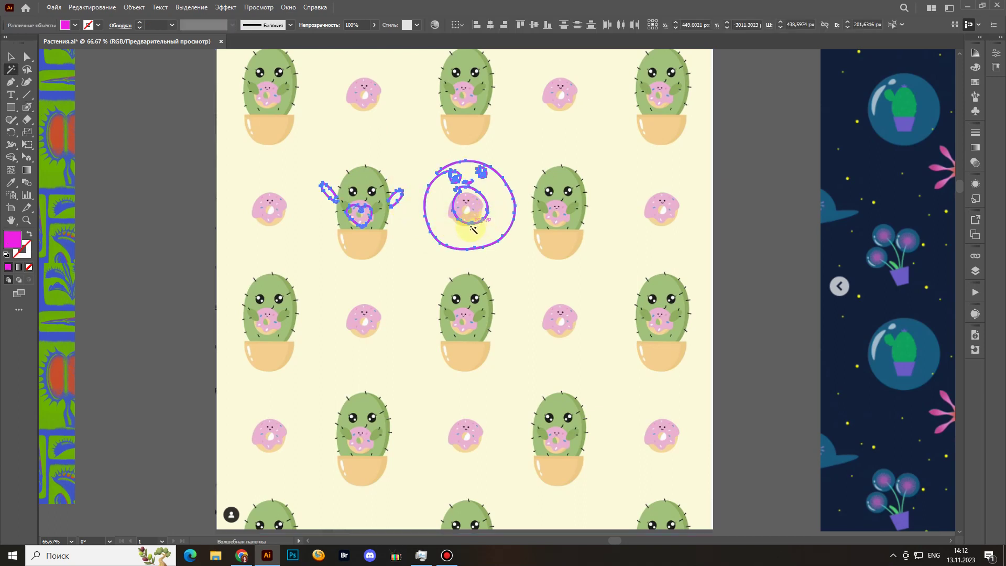
key(Delete)
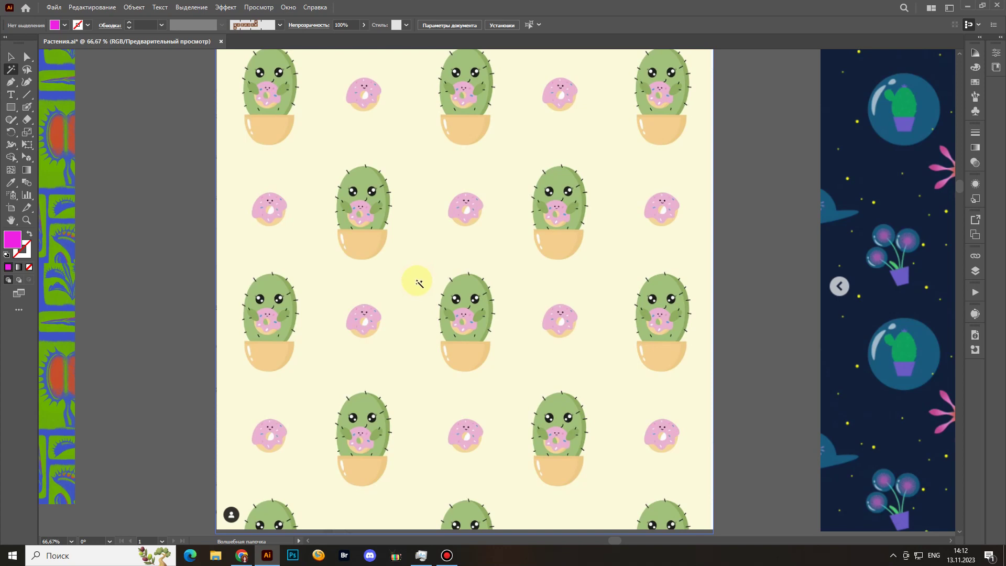
Circle an astronaut and a bubble cactus in the navy space pattern with the Blob Brush, and draw an arrow pointing to the pink flower.
key(v)
key(space)
drag(467, 208, 442, 208)
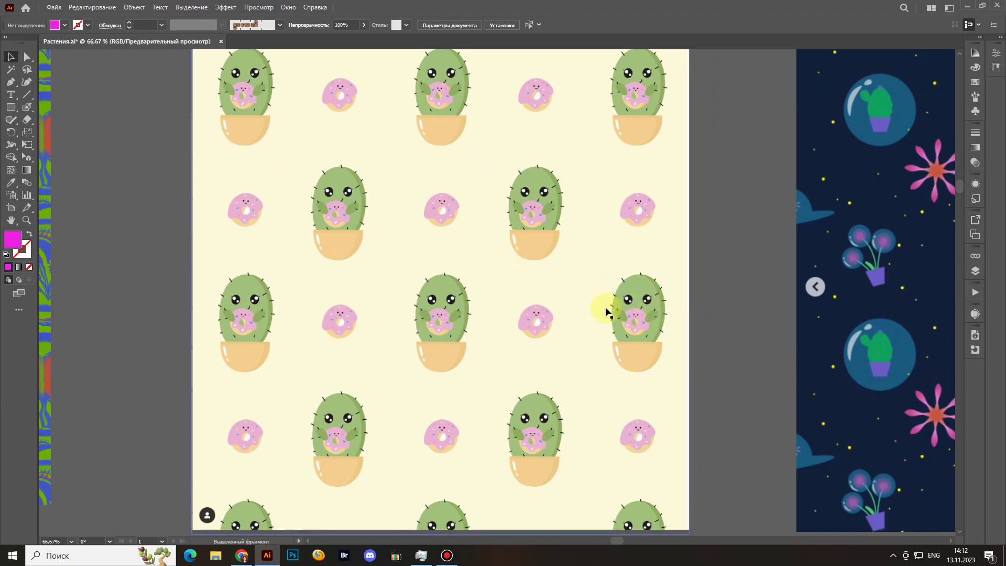
drag(731, 327, 439, 278)
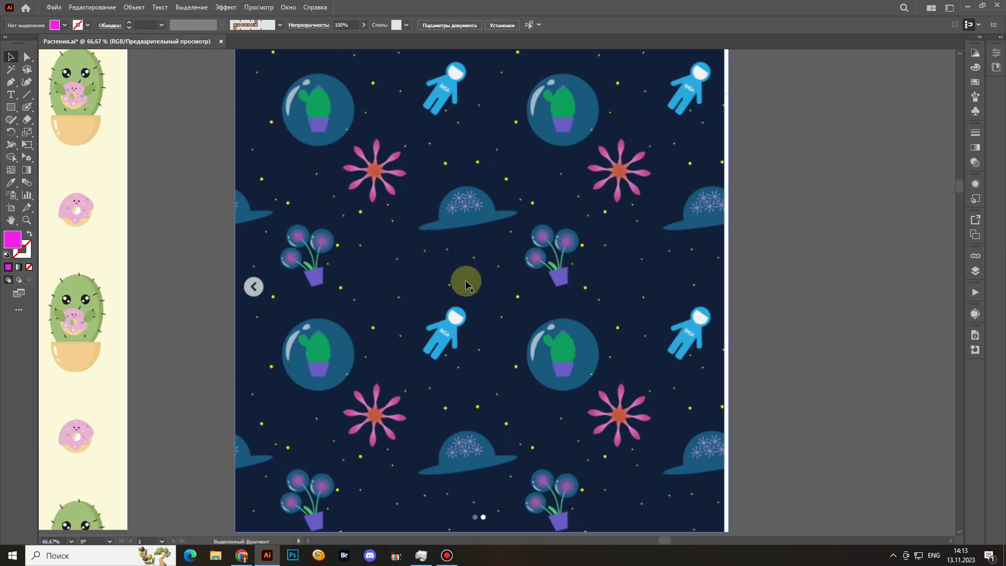
scroll(438, 287, right, 1)
scroll(437, 287, down, 1)
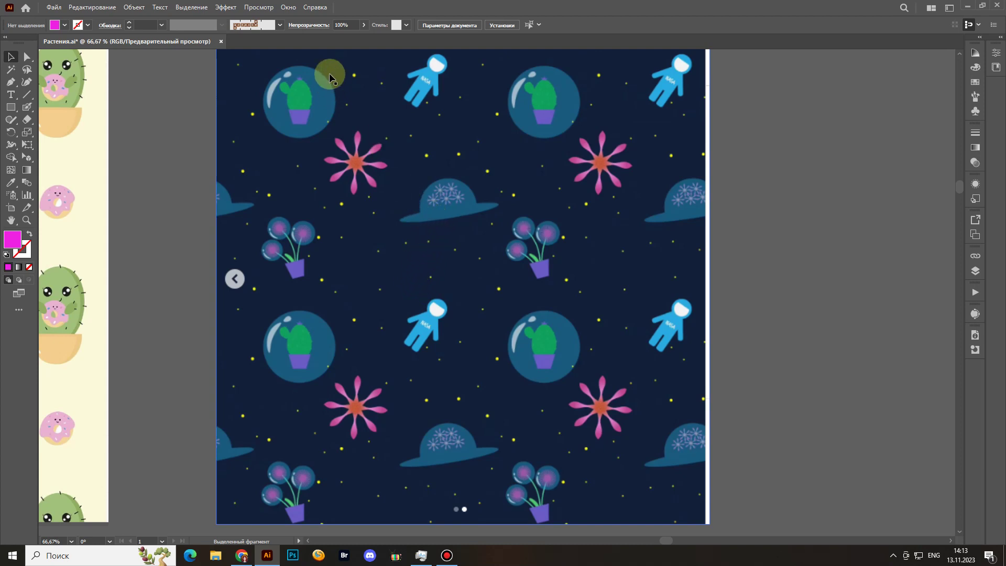
key(shift+b)
mouse_move(457, 301)
mouse_down()
mouse_move(441, 287)
mouse_move(383, 331)
mouse_move(430, 364)
mouse_move(458, 305)
mouse_up()
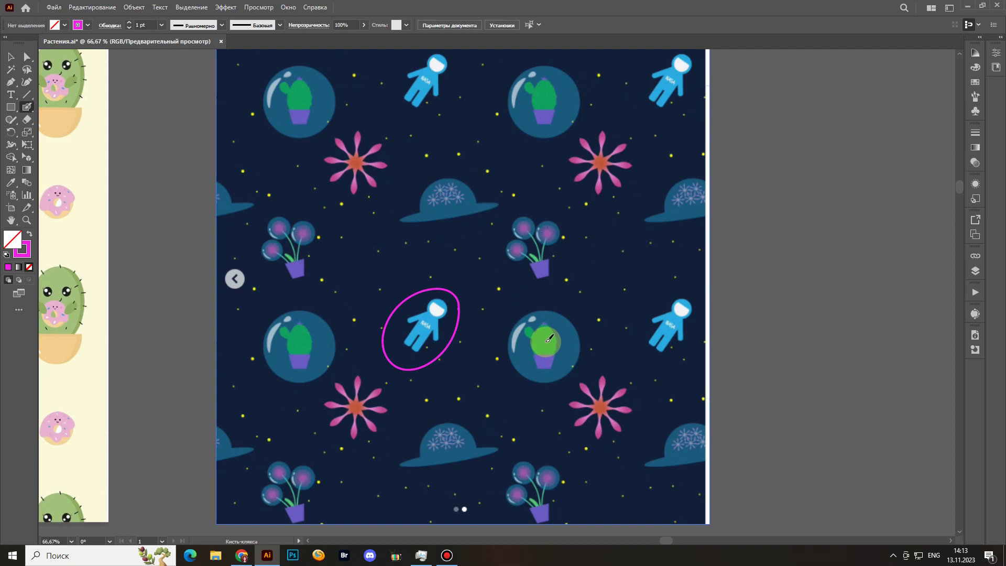
mouse_move(555, 350)
mouse_down()
mouse_move(548, 309)
mouse_move(517, 331)
mouse_move(551, 358)
mouse_up()
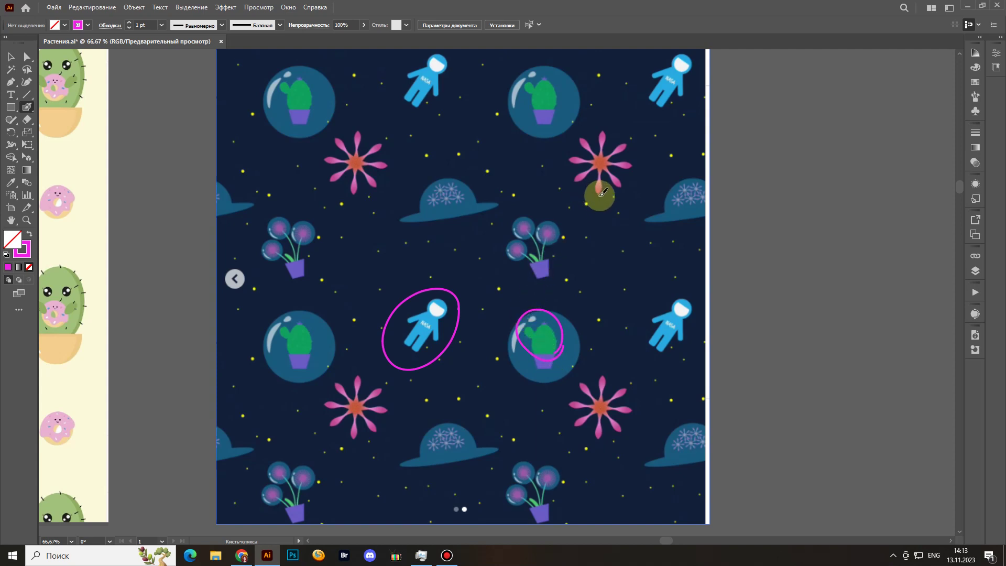
drag(601, 218, 597, 183)
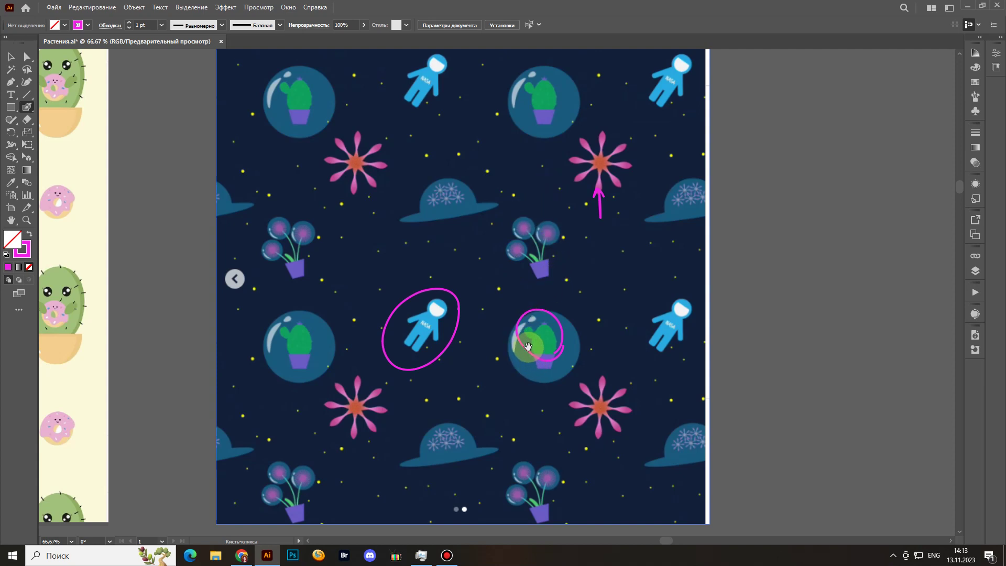
drag(529, 335, 528, 334)
key(space)
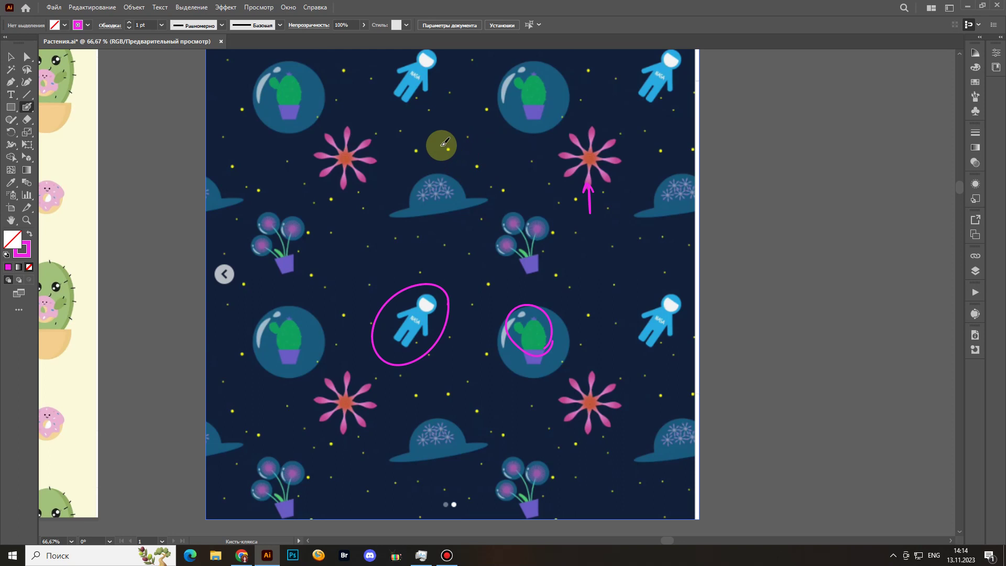
Delete the web page screenshot lying behind the first pattern of the collection's top row.
key(v)
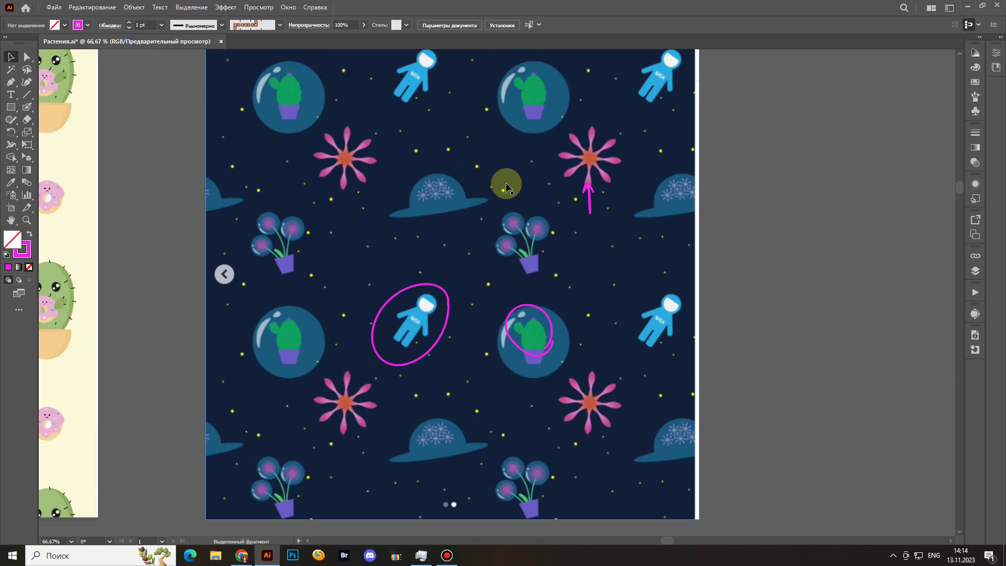
key(ctrl+minus)
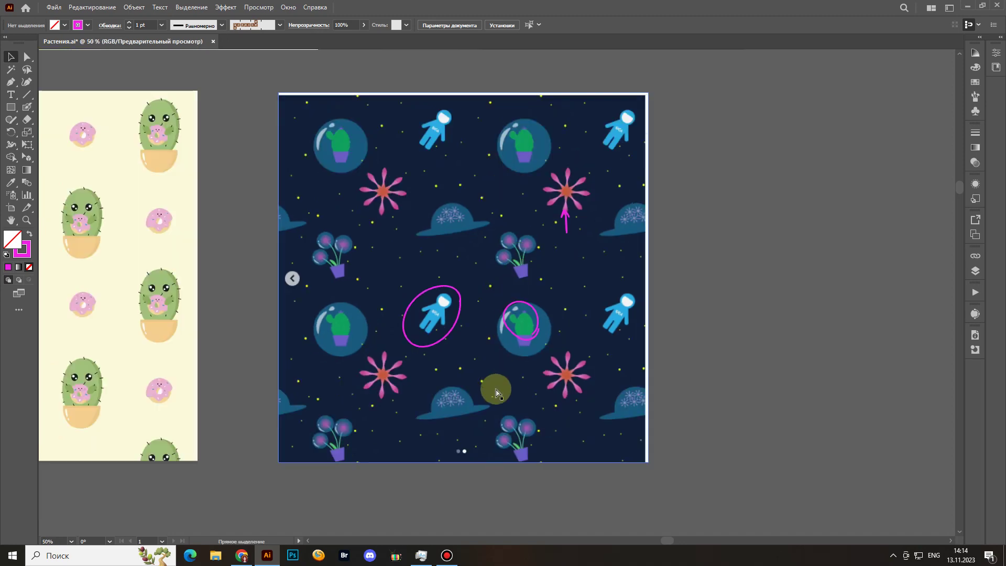
key(ctrl+minus)
key(ctrl+minus)
key(ctrl+minus)
key(ctrl+minus)
key(ctrl+minus)
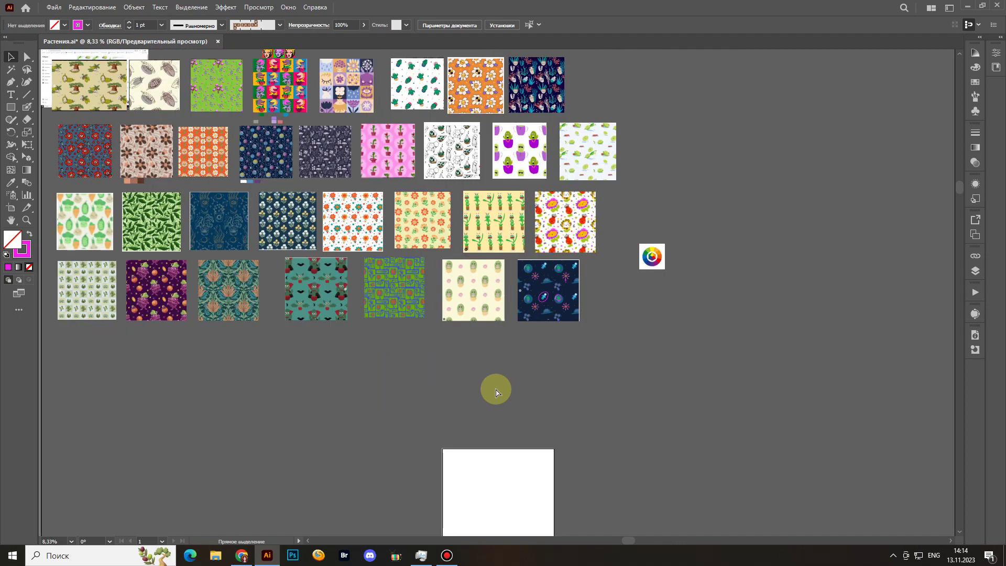
mouse_move(495, 392)
mouse_down()
mouse_move(727, 402)
mouse_move(667, 467)
mouse_up()
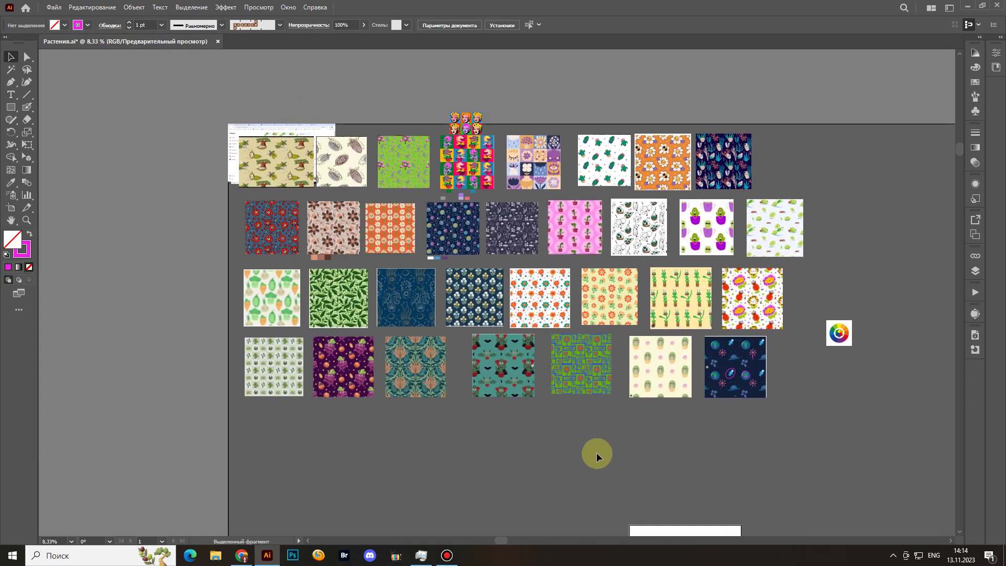
mouse_move(596, 453)
mouse_down()
mouse_move(545, 438)
mouse_move(487, 462)
mouse_move(472, 420)
mouse_up()
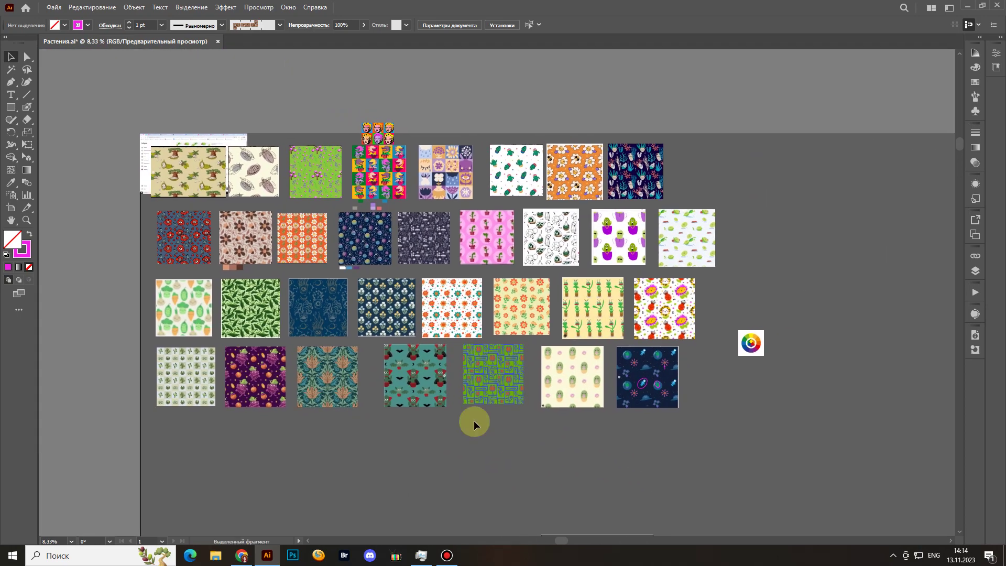
drag(231, 141, 801, 251)
key(Delete)
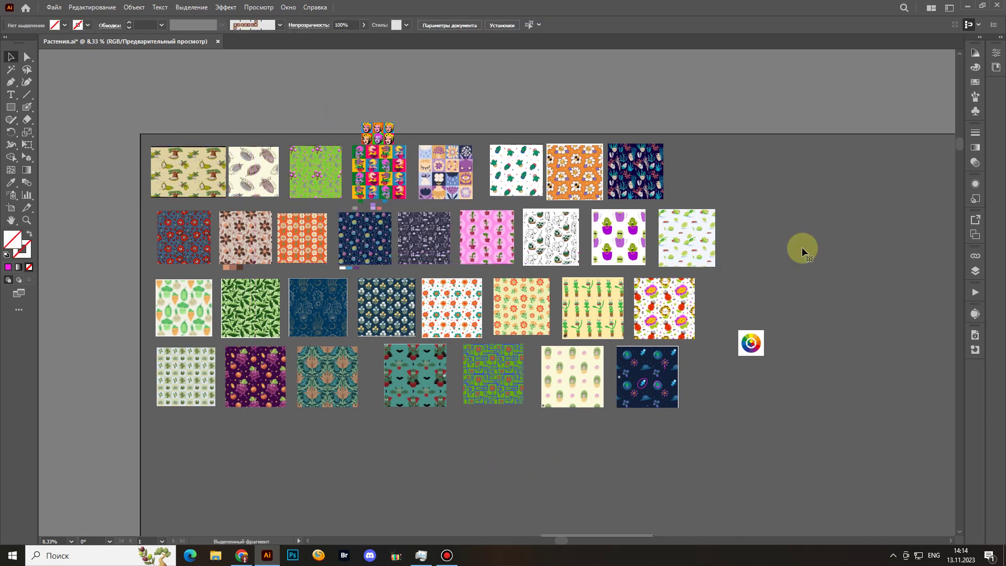
Review all four rows of example plant patterns together on the canvas.
key(ctrl+minus)
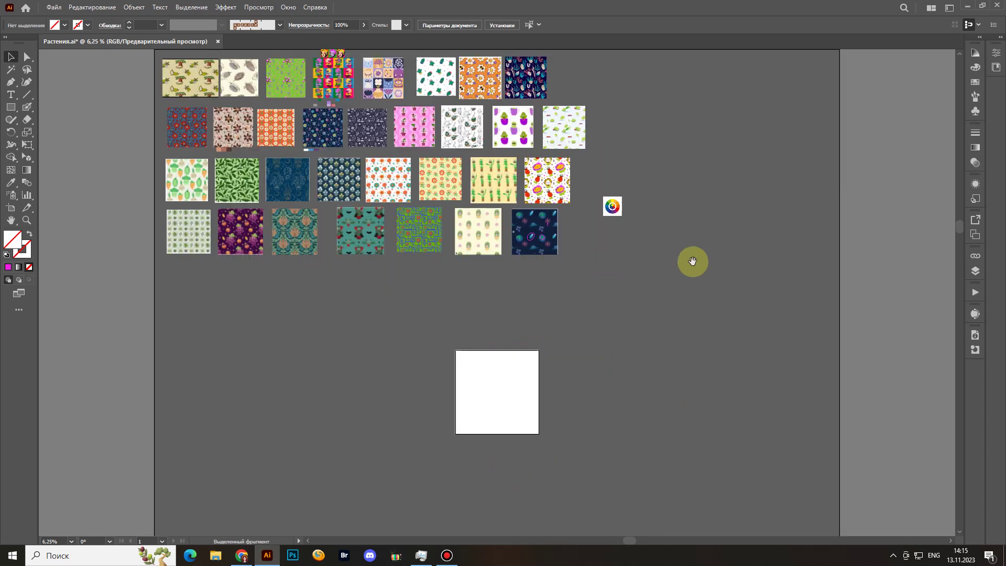
drag(558, 287, 616, 342)
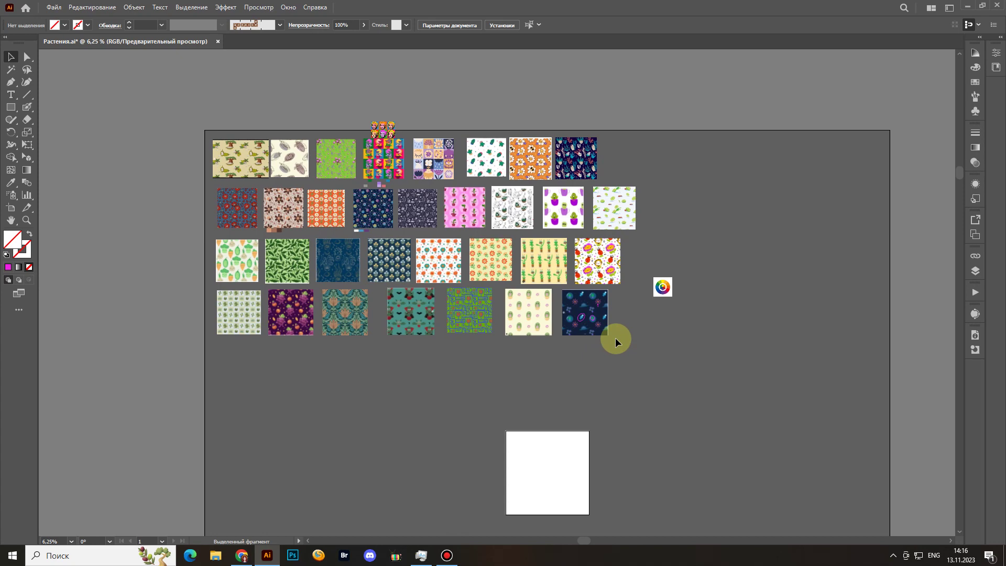
key(ctrl+equal)
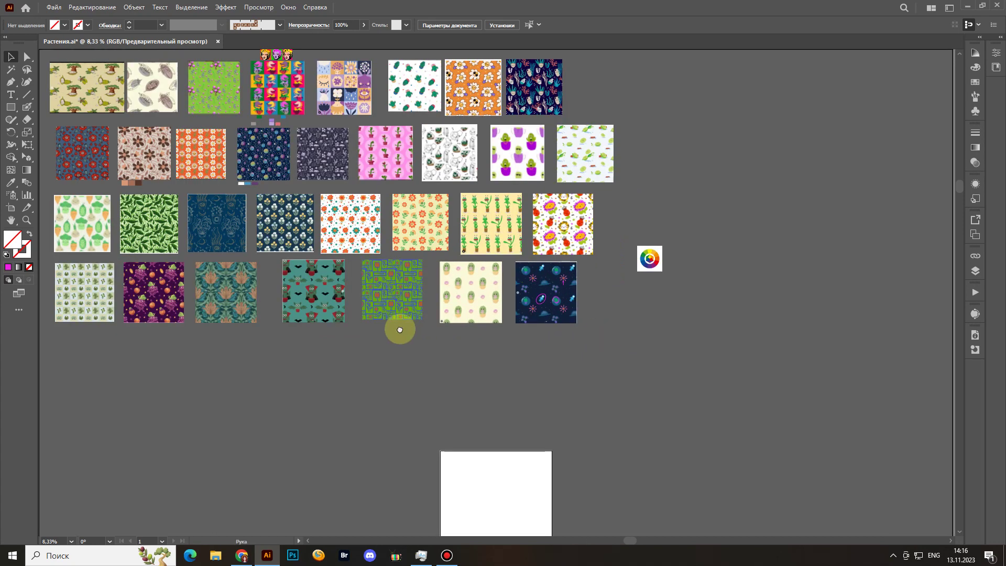
drag(399, 330, 561, 404)
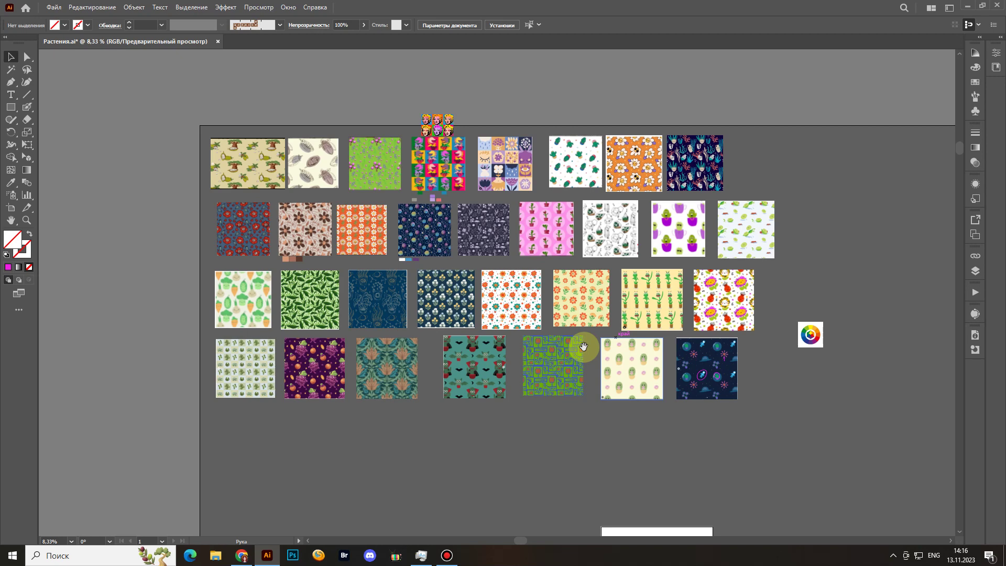